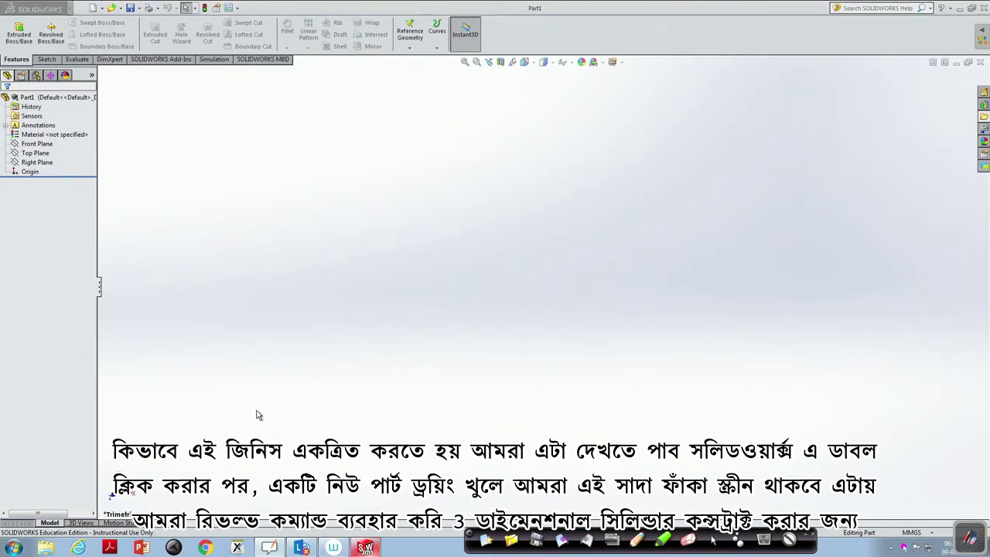
Step: Turn Part1's view Normal To the Front Plane and bring up the Sketch tools
{"action": "left_click", "coordinate": [37, 143]}
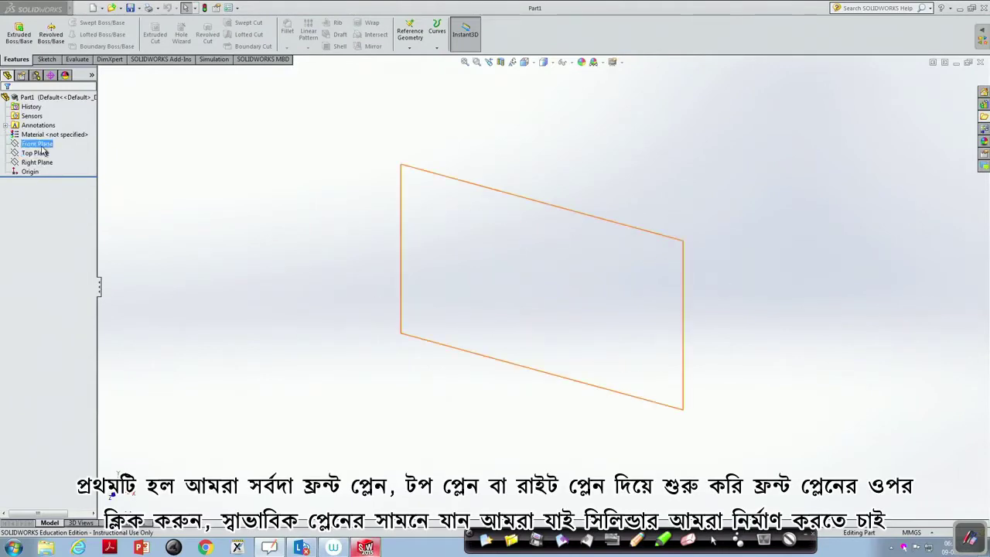
{"action": "left_click", "coordinate": [35, 152]}
{"action": "left_click", "coordinate": [39, 145]}
{"action": "right_click", "coordinate": [38, 143]}
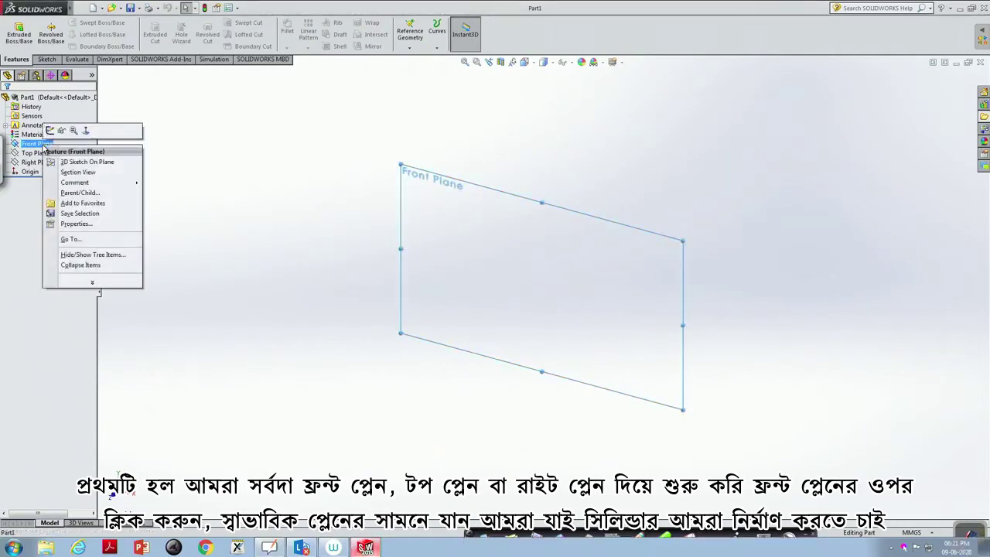
{"action": "left_click", "coordinate": [86, 131]}
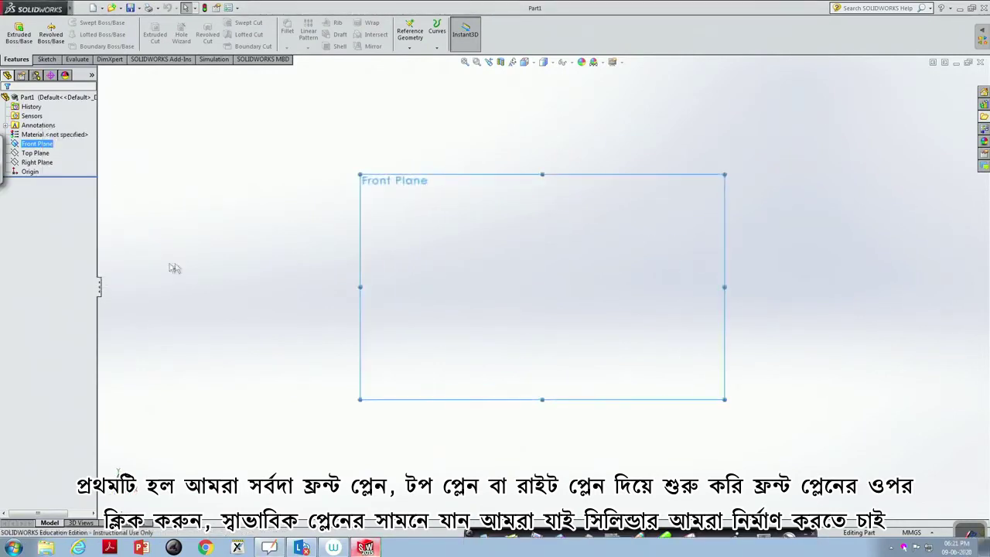
{"action": "left_click", "coordinate": [45, 61]}
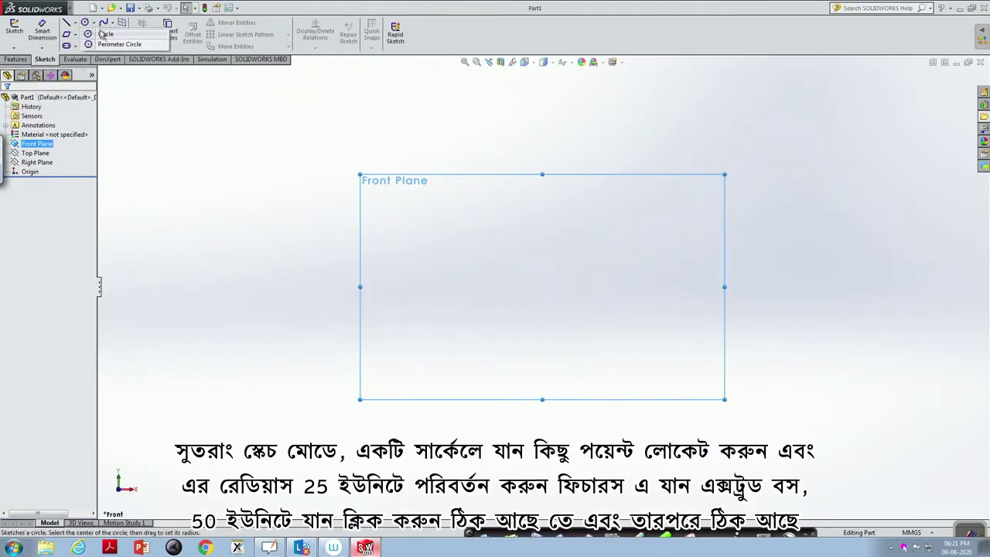
Step: Draw a circle of radius 25 centred on the origin in the Front Plane sketch
{"action": "left_click", "coordinate": [542, 286]}
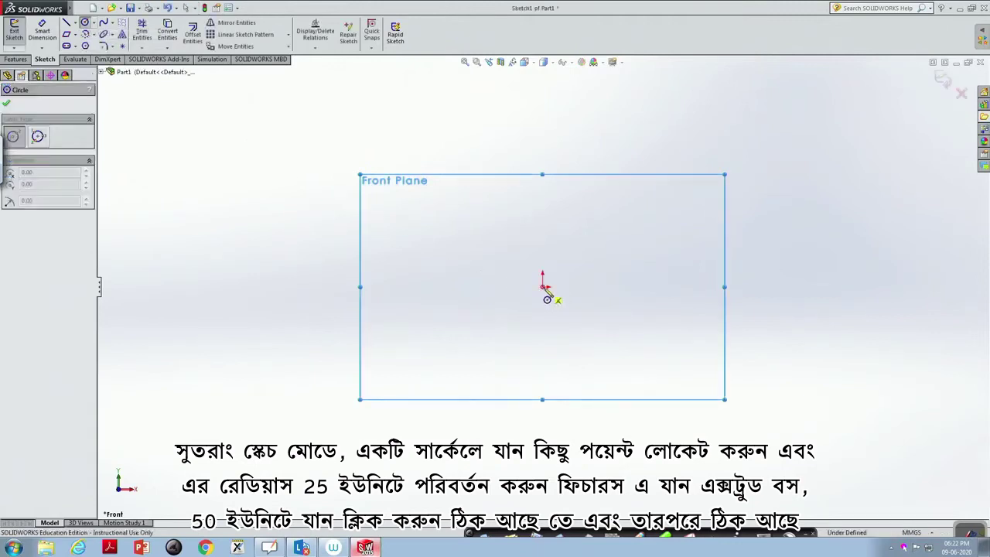
{"action": "left_click", "coordinate": [572, 253]}
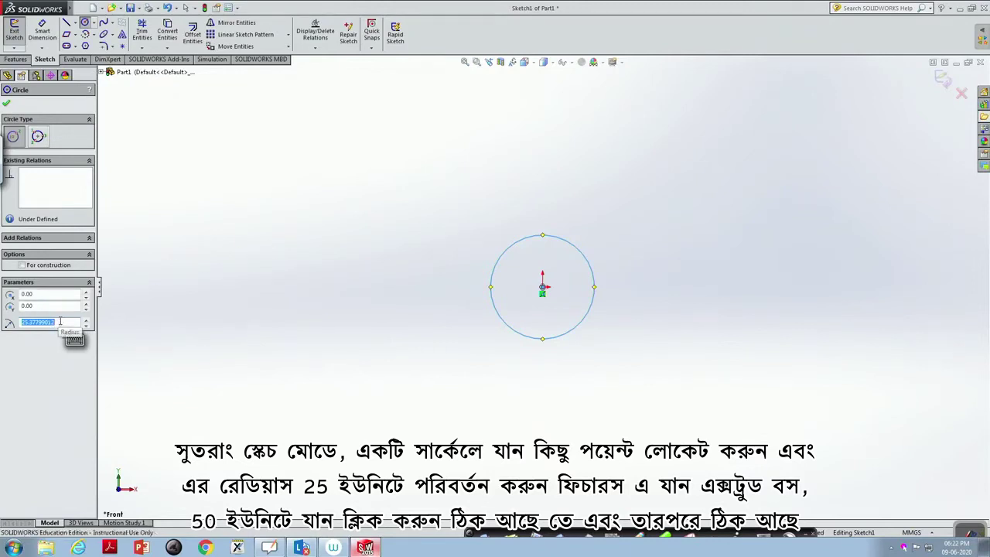
{"action": "type", "text": "25"}
{"action": "key", "text": "Return"}
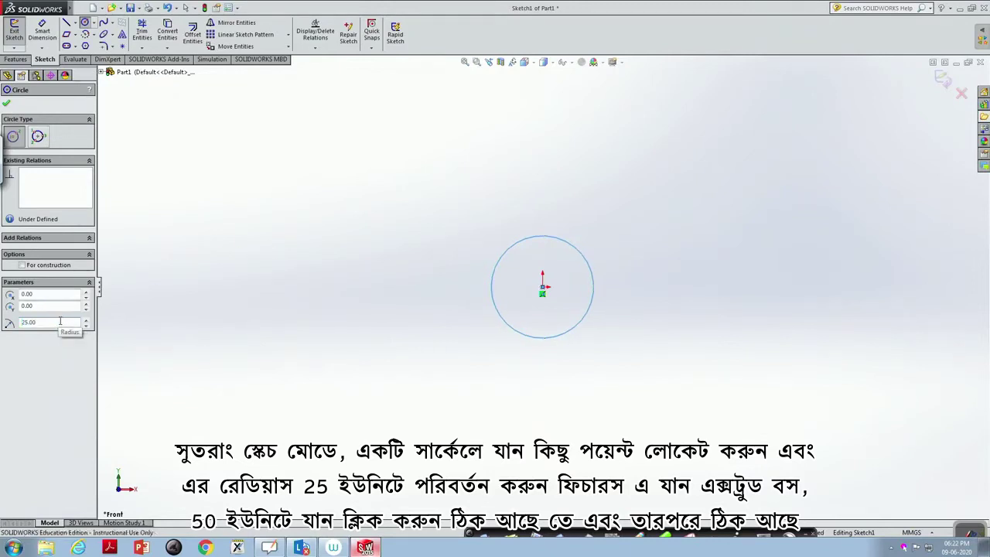
{"action": "left_click", "coordinate": [16, 60]}
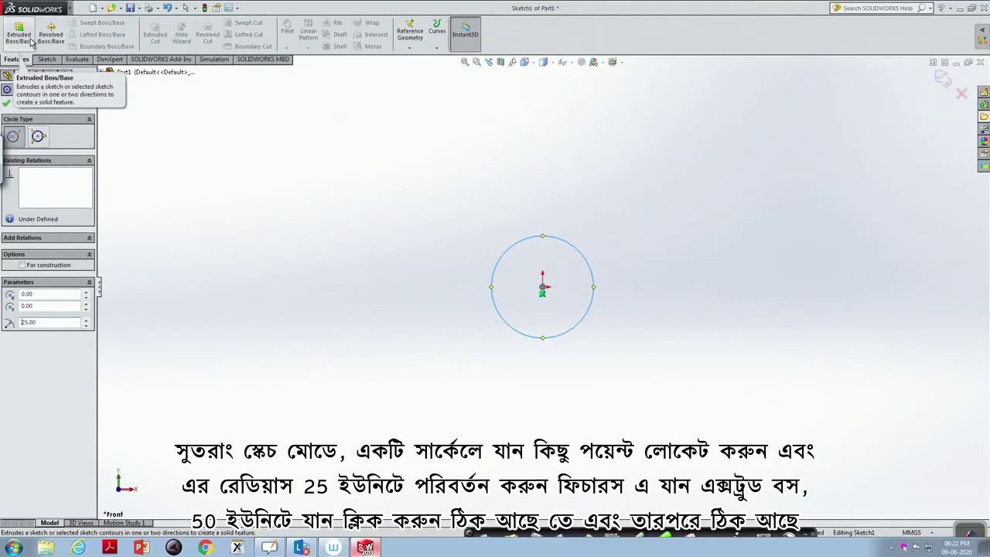
Step: Extrude the circle to a depth of 50 mm, creating the Boss-Extrude1 cylinder
{"action": "left_click", "coordinate": [31, 42]}
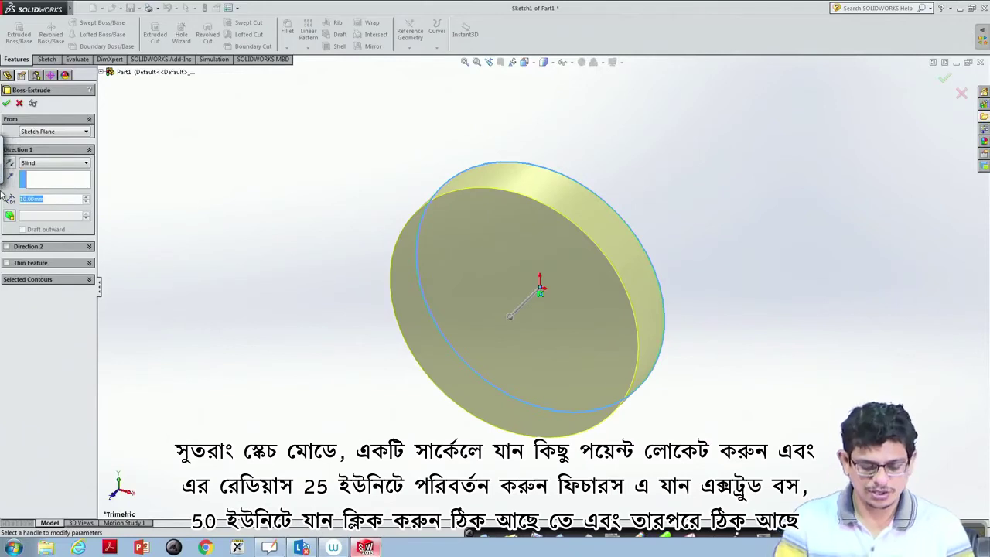
{"action": "type", "text": "50"}
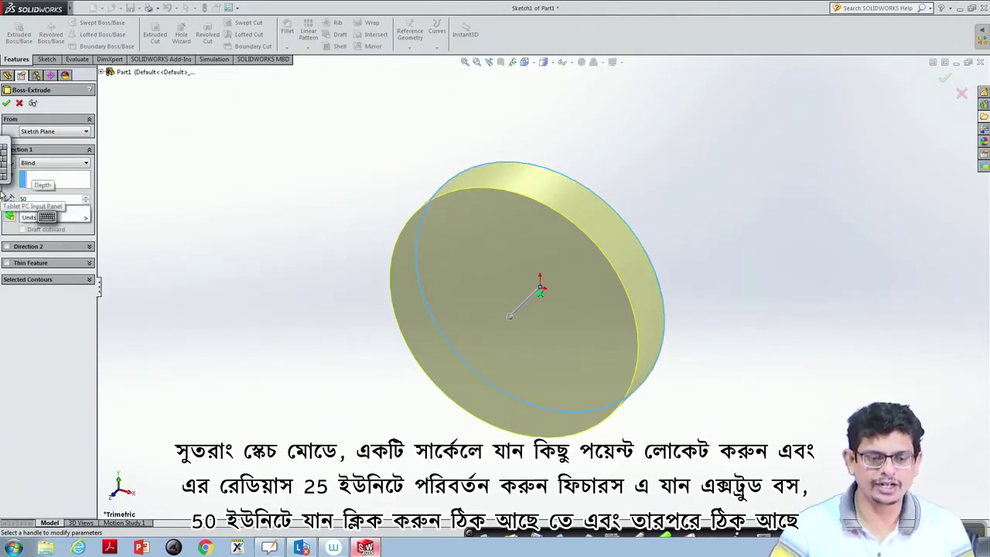
{"action": "key", "text": "Return"}
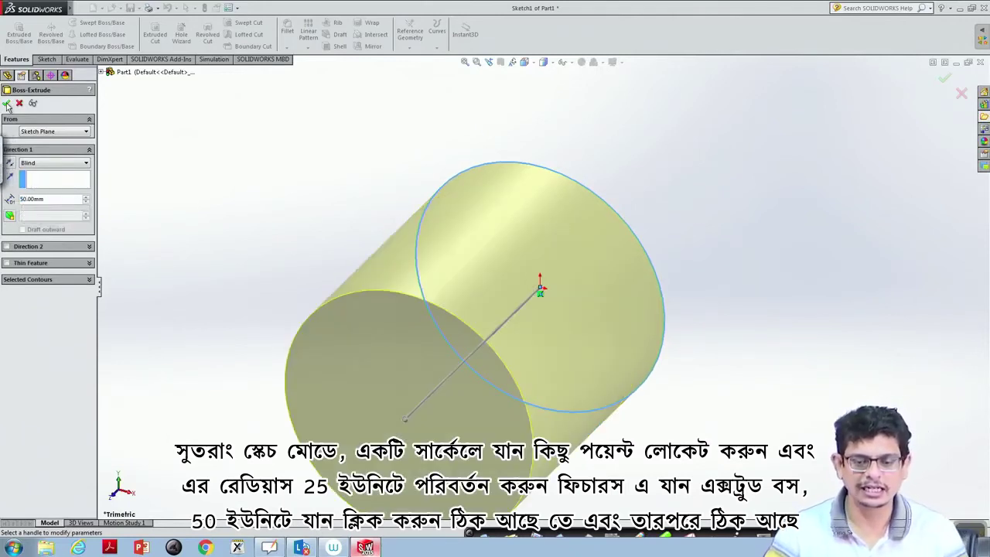
{"action": "scroll", "coordinate": [719, 353], "scroll_direction": "up", "scroll_amount": 5}
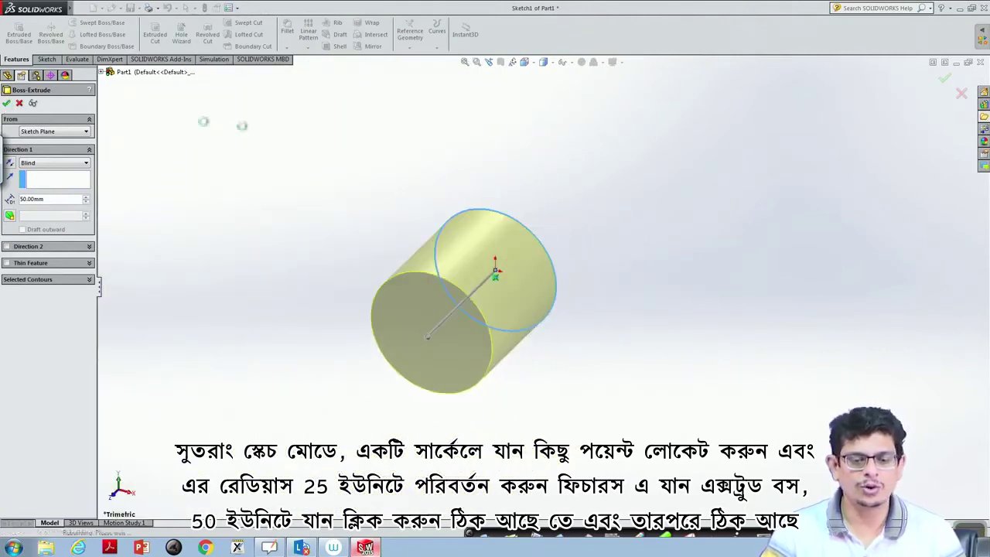
{"action": "key", "text": "Return"}
{"action": "middle_click_drag", "start_coordinate": [615, 328], "coordinate": [657, 259]}
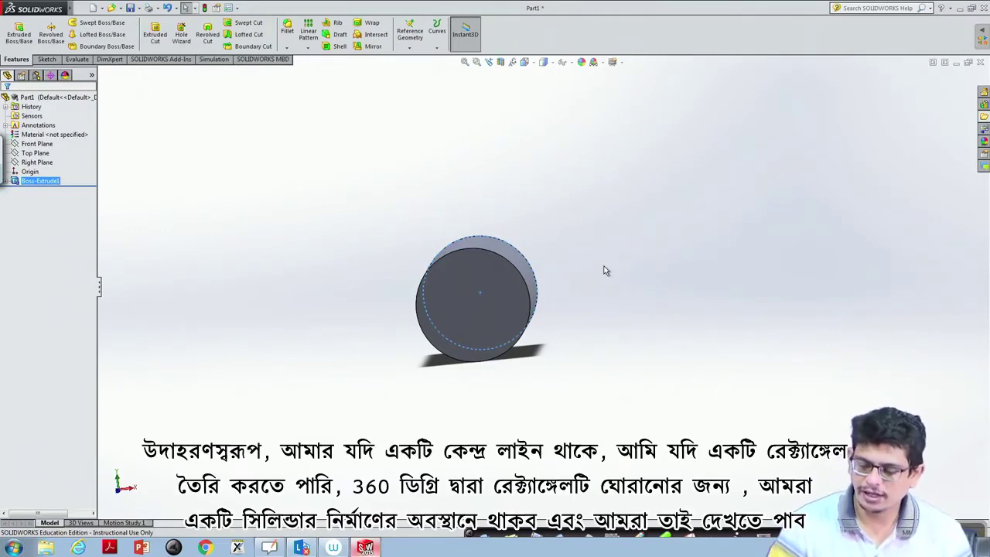
{"action": "mouse_move", "coordinate": [512, 543]}
{"action": "left_click", "coordinate": [636, 540]}
{"action": "left_click_drag", "start_coordinate": [805, 200], "coordinate": [795, 339]}
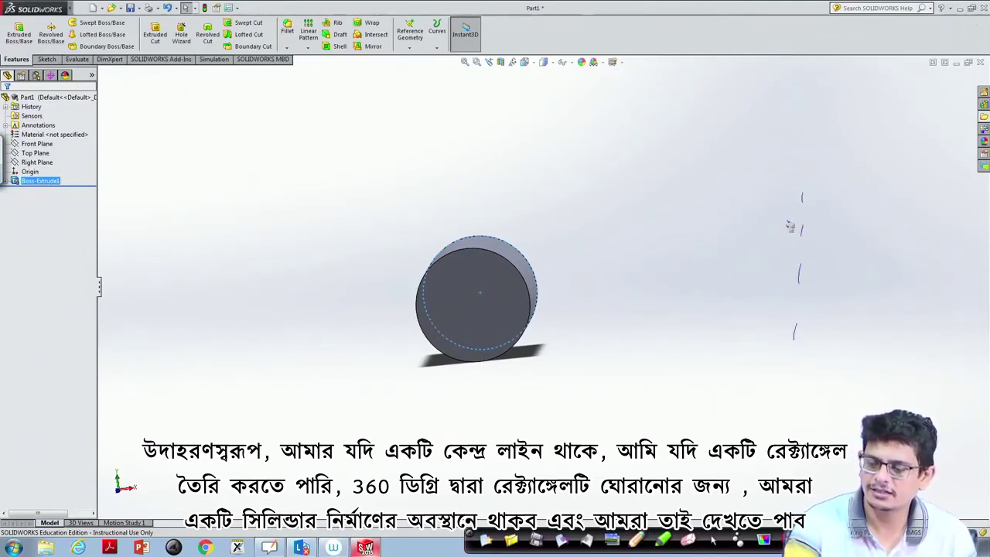
{"action": "left_click", "coordinate": [802, 253]}
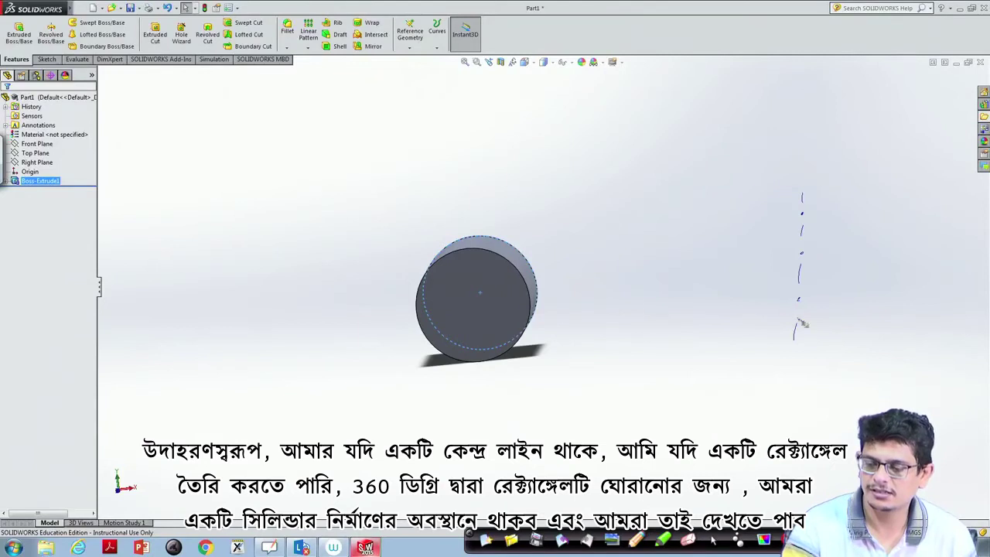
{"action": "mouse_move", "coordinate": [805, 196]}
{"action": "left_mouse_down"}
{"action": "mouse_move", "coordinate": [850, 190]}
{"action": "mouse_move", "coordinate": [843, 320]}
{"action": "mouse_move", "coordinate": [838, 339]}
{"action": "mouse_move", "coordinate": [793, 333]}
{"action": "left_mouse_up"}
{"action": "mouse_move", "coordinate": [846, 268]}
{"action": "left_mouse_down"}
{"action": "mouse_move", "coordinate": [819, 278]}
{"action": "mouse_move", "coordinate": [762, 267]}
{"action": "mouse_move", "coordinate": [785, 245]}
{"action": "mouse_move", "coordinate": [778, 241]}
{"action": "mouse_move", "coordinate": [794, 239]}
{"action": "mouse_move", "coordinate": [784, 268]}
{"action": "mouse_move", "coordinate": [803, 251]}
{"action": "left_mouse_up"}
{"action": "mouse_move", "coordinate": [847, 194]}
{"action": "left_mouse_down"}
{"action": "mouse_move", "coordinate": [764, 197]}
{"action": "mouse_move", "coordinate": [794, 174]}
{"action": "mouse_move", "coordinate": [849, 195]}
{"action": "left_mouse_up"}
{"action": "mouse_move", "coordinate": [764, 199]}
{"action": "left_mouse_down"}
{"action": "mouse_move", "coordinate": [767, 332]}
{"action": "mouse_move", "coordinate": [776, 345]}
{"action": "mouse_move", "coordinate": [838, 339]}
{"action": "left_mouse_up"}
{"action": "left_click_drag", "start_coordinate": [767, 331], "coordinate": [841, 334]}
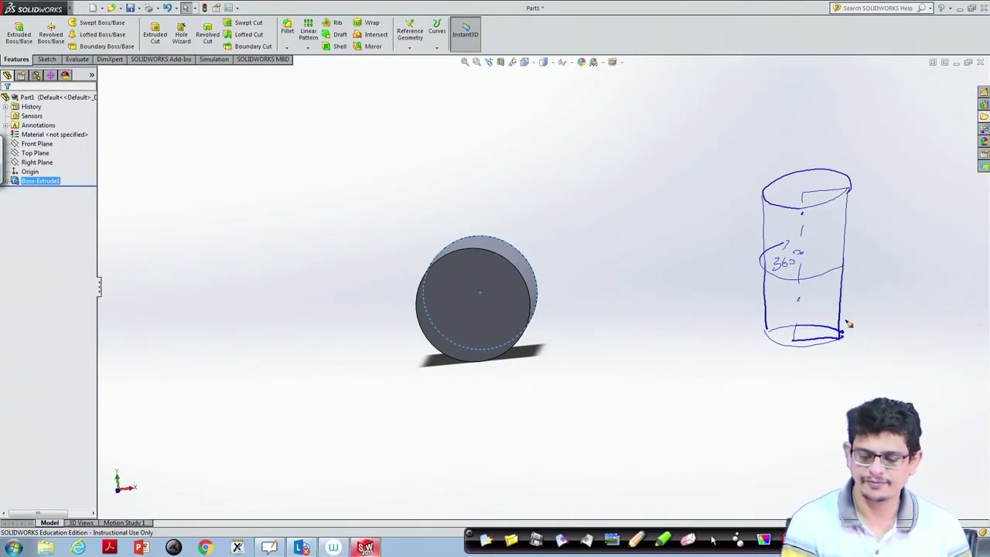
{"action": "left_click", "coordinate": [512, 539]}
{"action": "left_click", "coordinate": [712, 539]}
{"action": "left_click", "coordinate": [815, 388]}
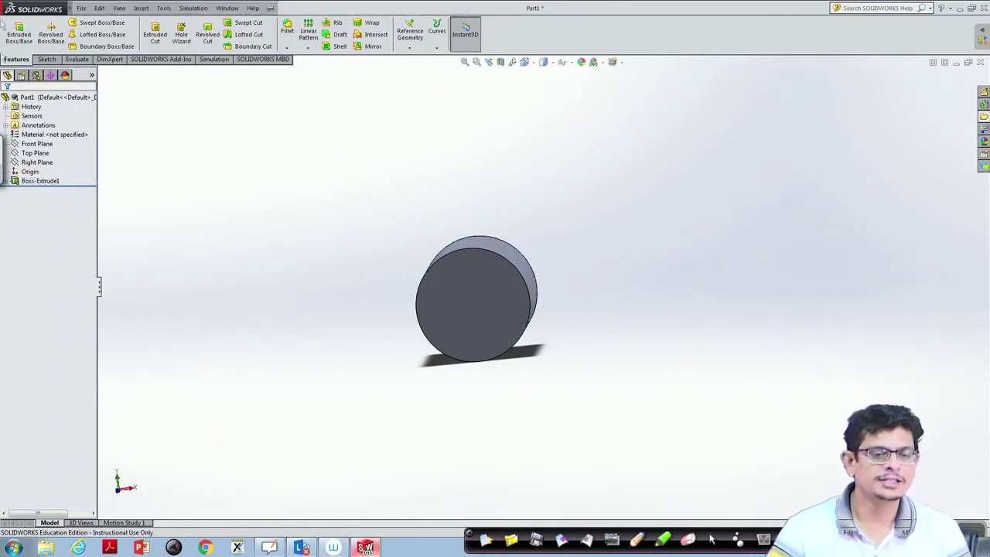
Step: Start a new part, Part2, and turn the view Normal To its Front Plane
{"action": "left_click", "coordinate": [94, 9]}
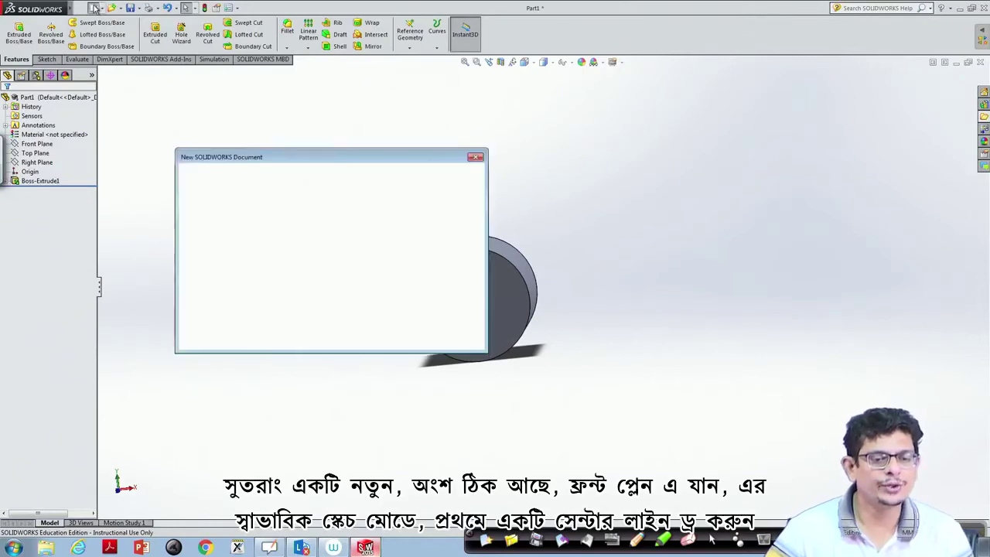
{"action": "left_click", "coordinate": [357, 338]}
{"action": "left_click", "coordinate": [32, 145]}
{"action": "right_click", "coordinate": [34, 147]}
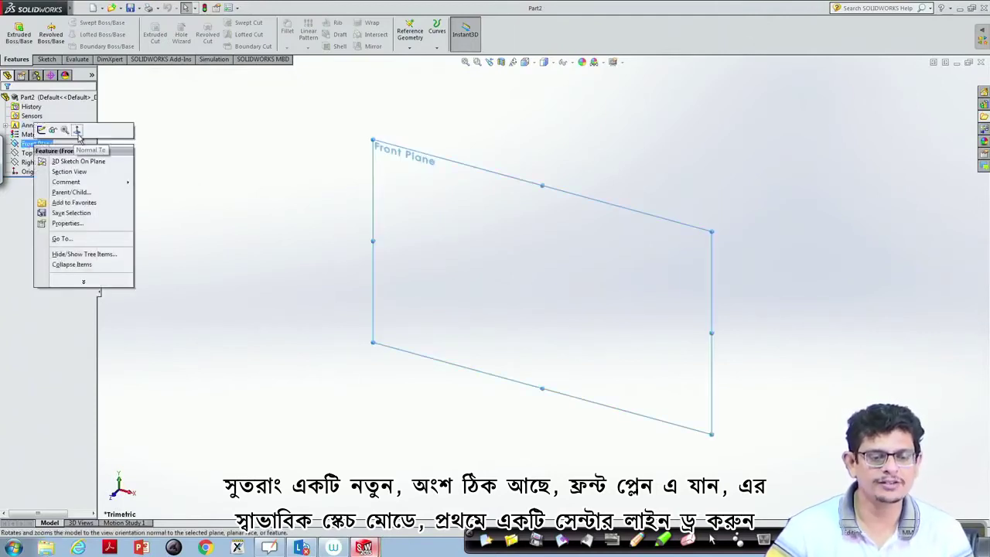
{"action": "left_click", "coordinate": [77, 129]}
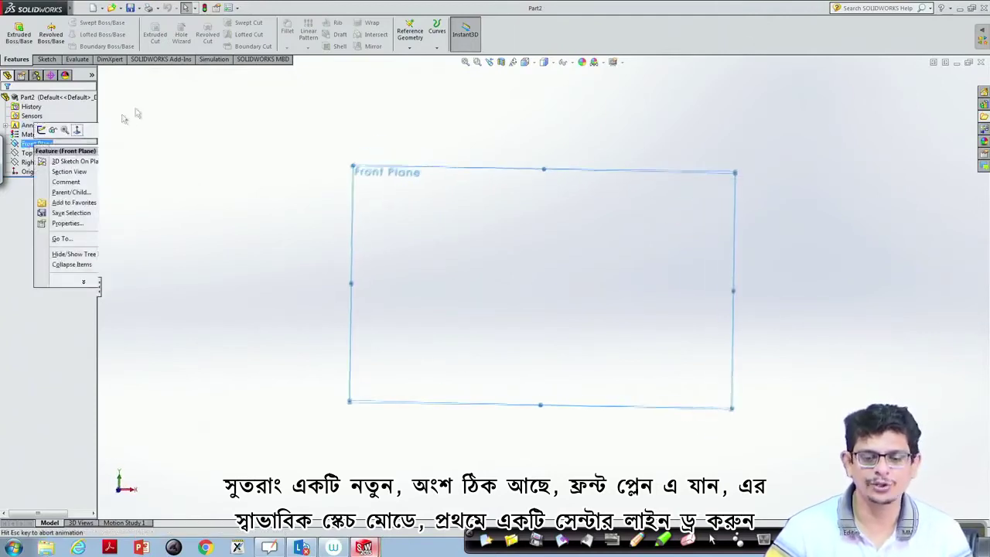
Step: Sketch a vertical centerline through the origin on the Front Plane
{"action": "left_click", "coordinate": [46, 59]}
{"action": "left_click", "coordinate": [75, 24]}
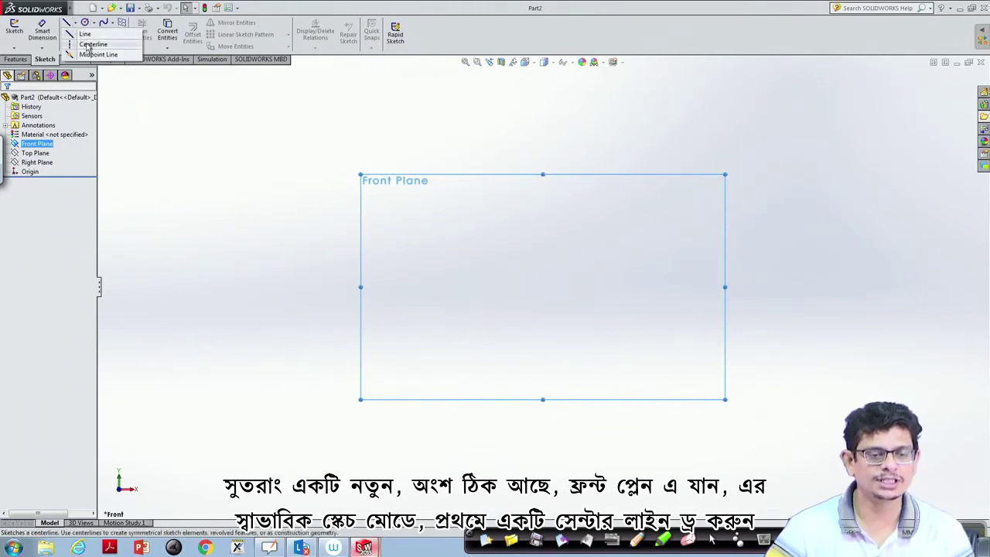
{"action": "left_click", "coordinate": [87, 44]}
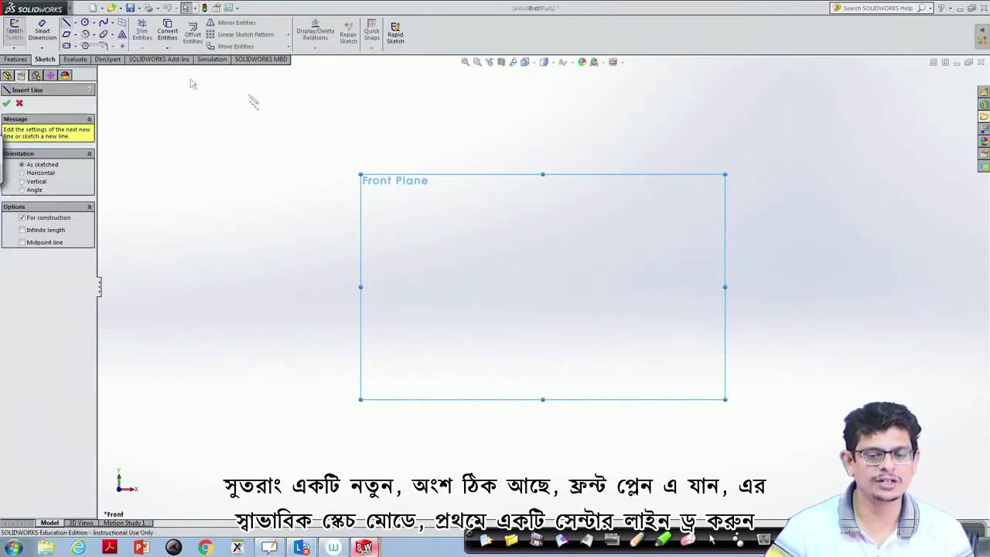
{"action": "left_click", "coordinate": [543, 201]}
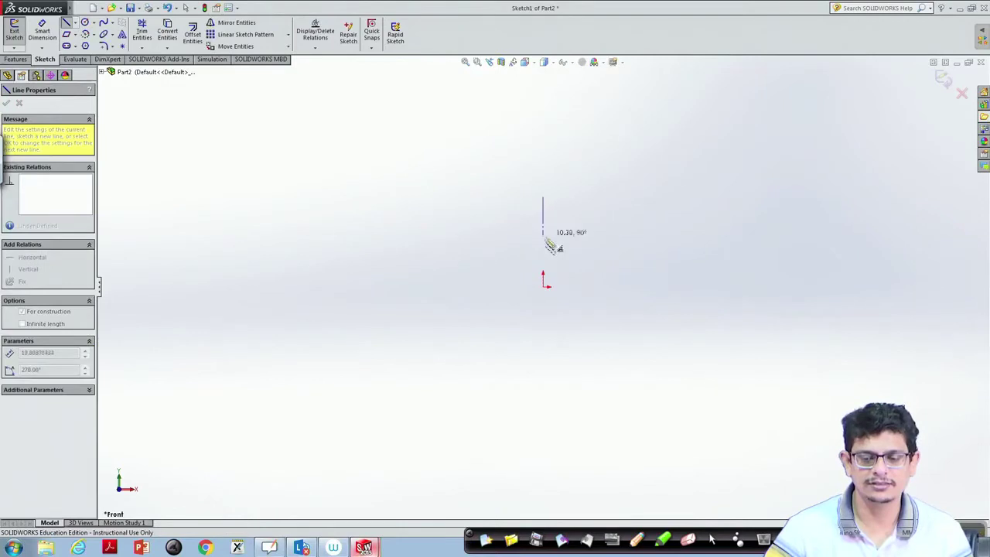
{"action": "double_click", "coordinate": [544, 385]}
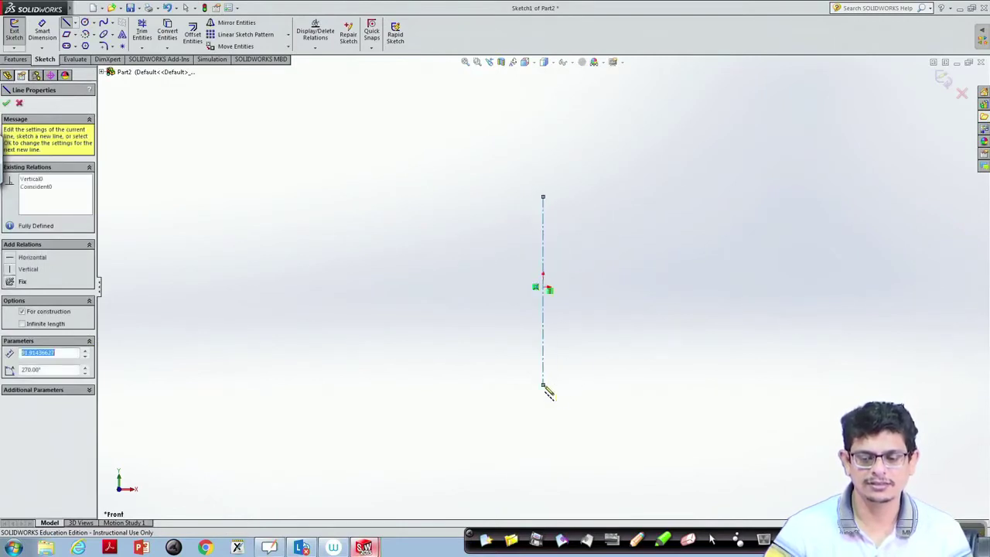
{"action": "key", "text": "Escape"}
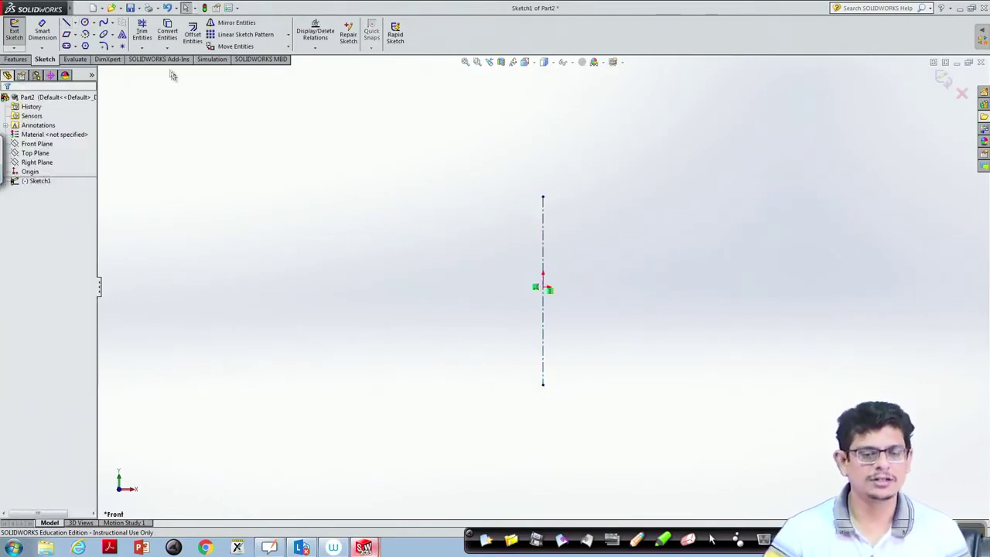
Step: Draw a horizontal line right from the centerline's top end and dimension it 25 mm
{"action": "left_click", "coordinate": [76, 24]}
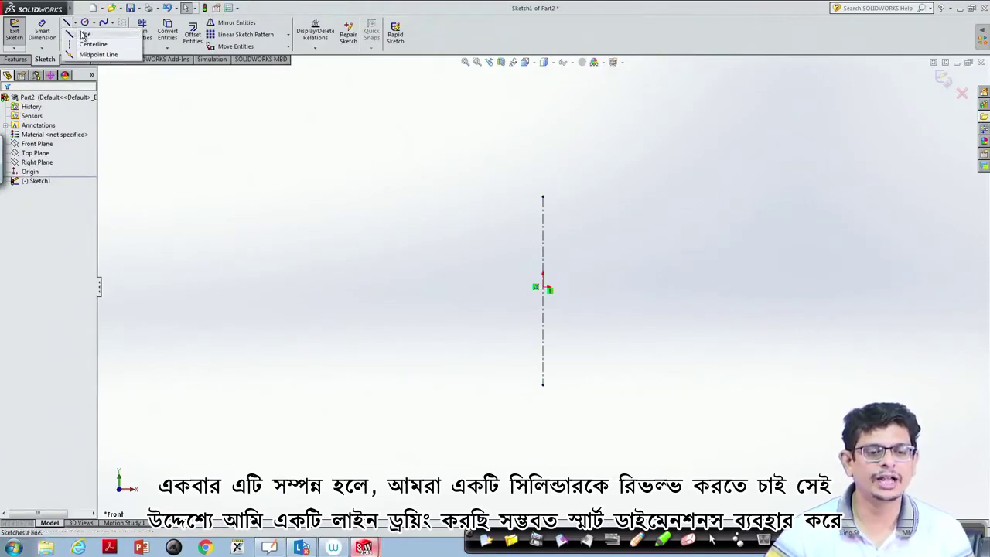
{"action": "left_click", "coordinate": [86, 33]}
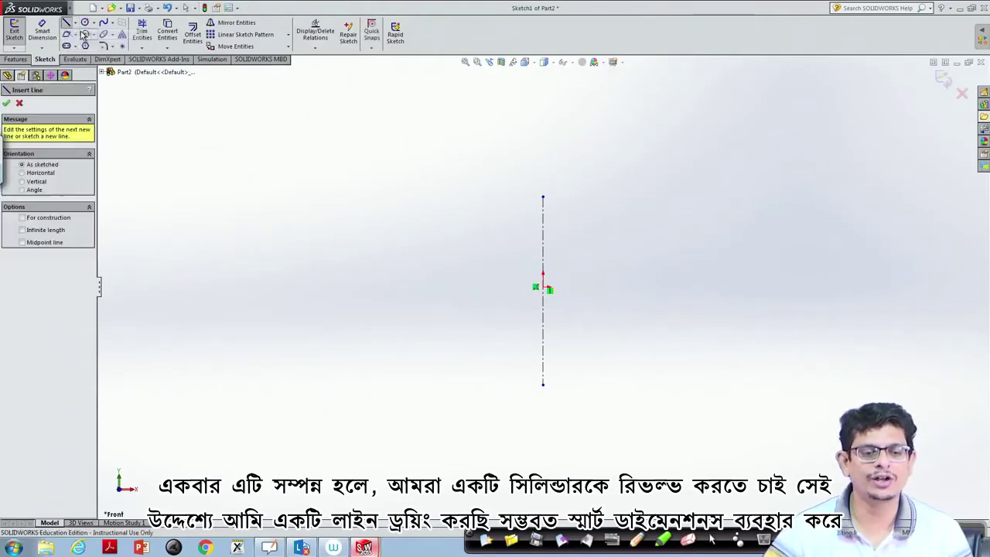
{"action": "left_click", "coordinate": [543, 198]}
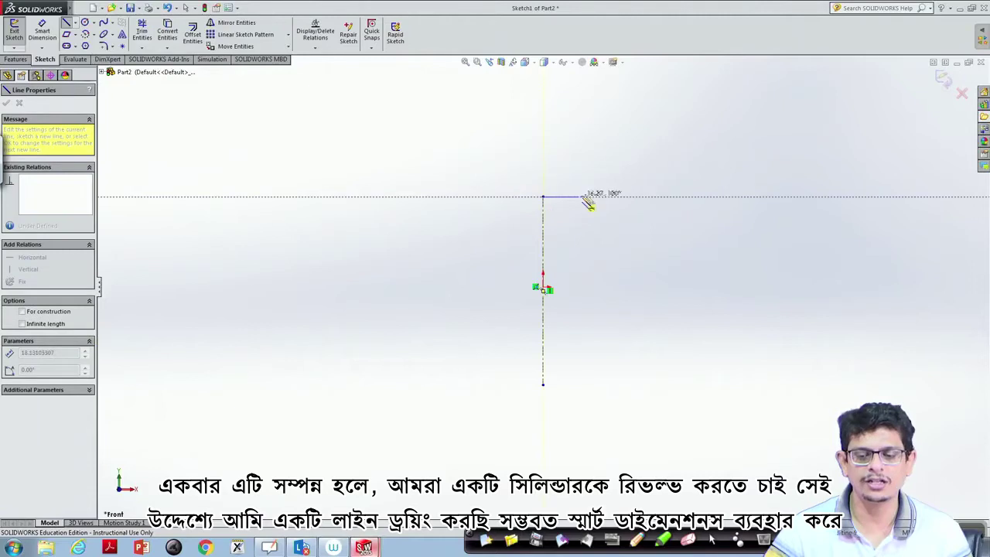
{"action": "left_click", "coordinate": [605, 198]}
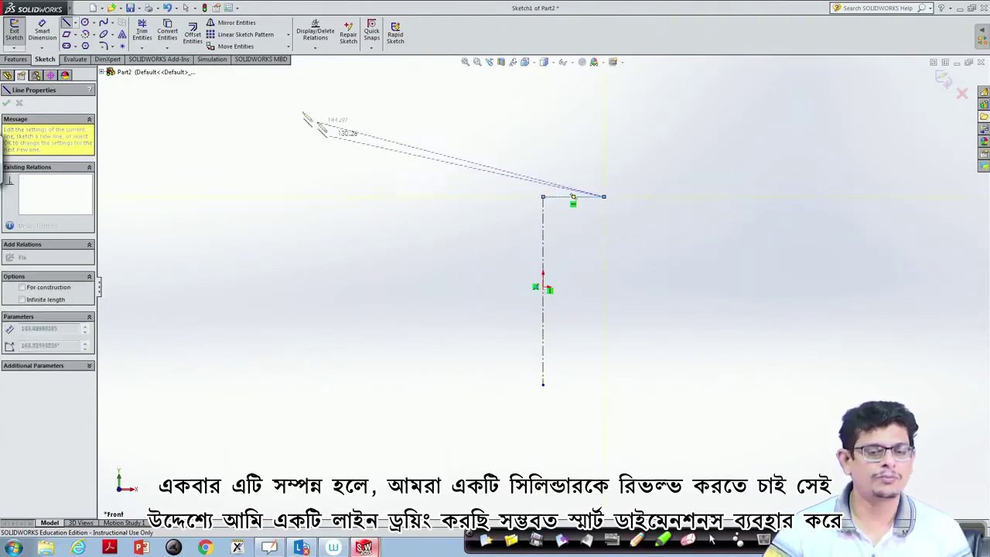
{"action": "left_click", "coordinate": [37, 31]}
{"action": "left_click", "coordinate": [572, 198]}
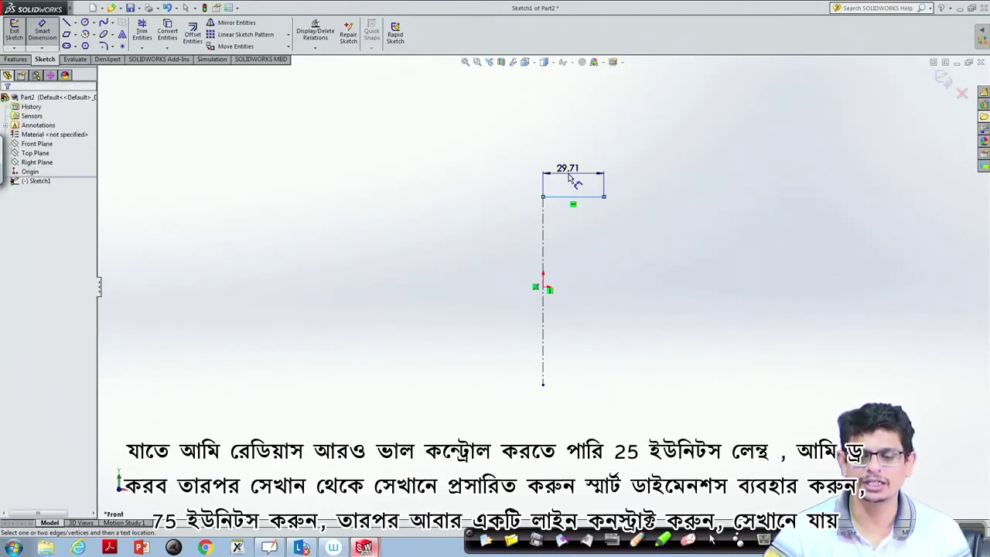
{"action": "left_click", "coordinate": [571, 178]}
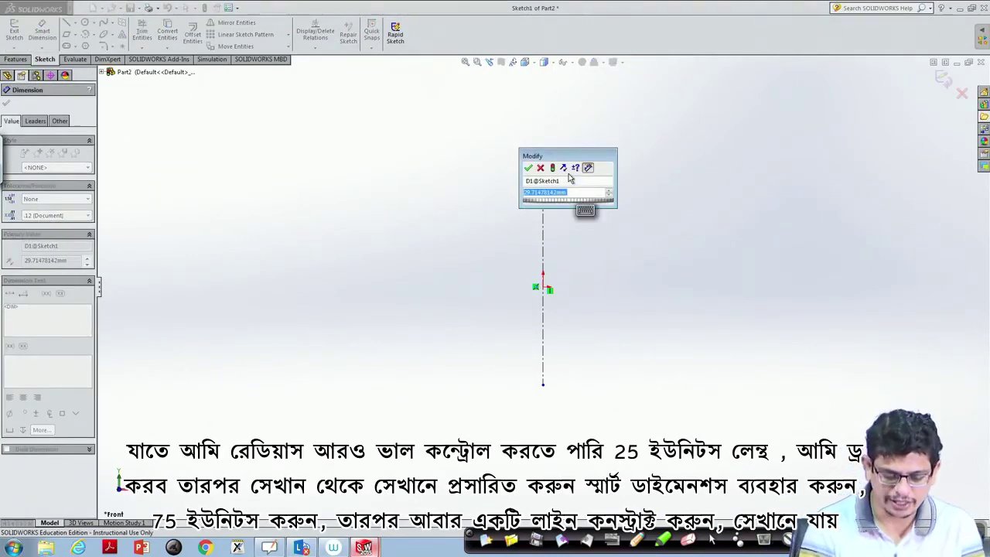
{"action": "type", "text": "25"}
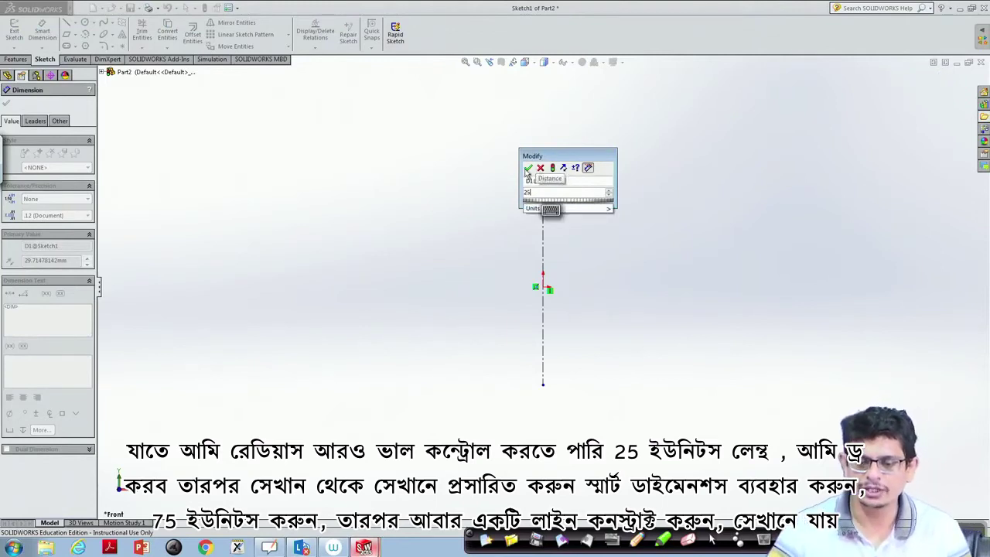
{"action": "key", "text": "Return"}
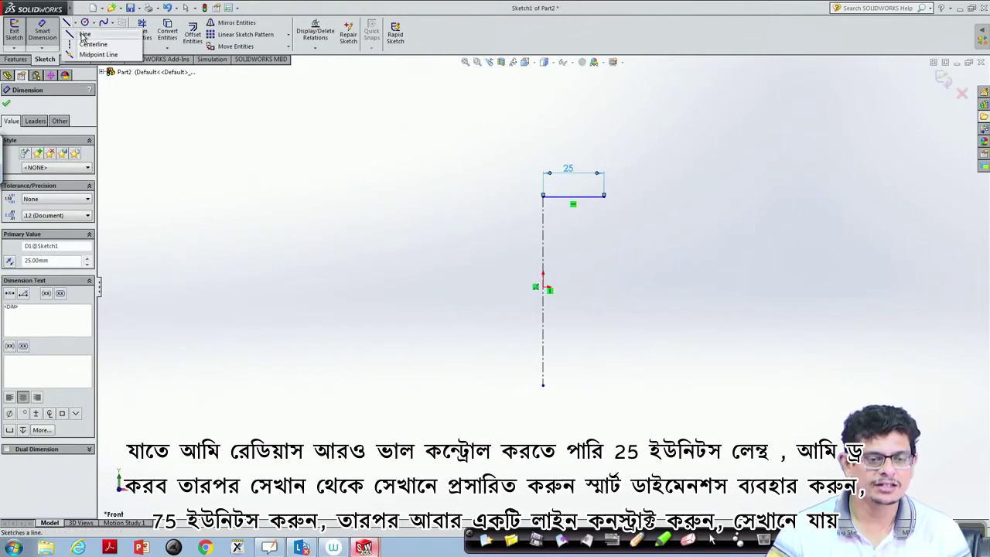
Step: Draw a vertical line down from the top line's right end and dimension it 75 mm
{"action": "left_click", "coordinate": [84, 33]}
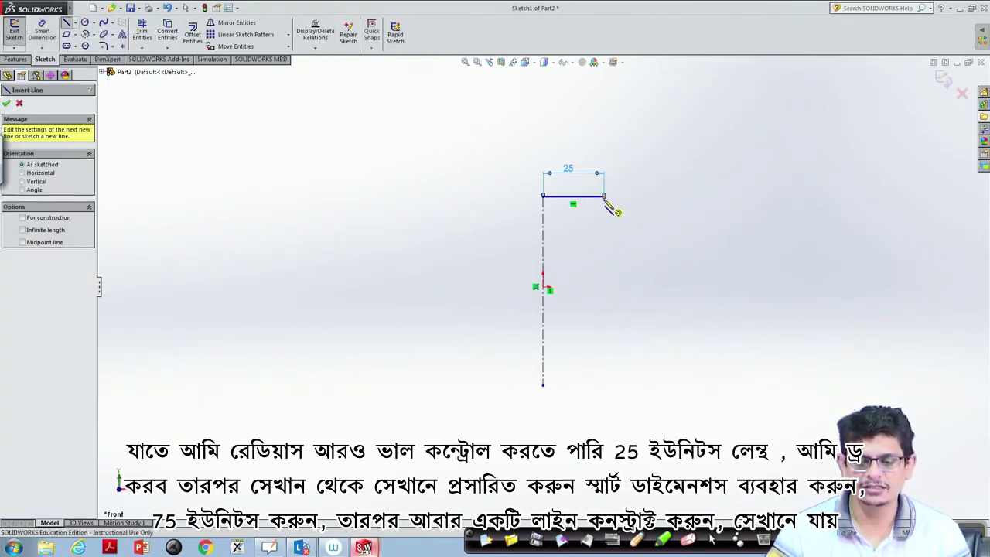
{"action": "left_click", "coordinate": [604, 197]}
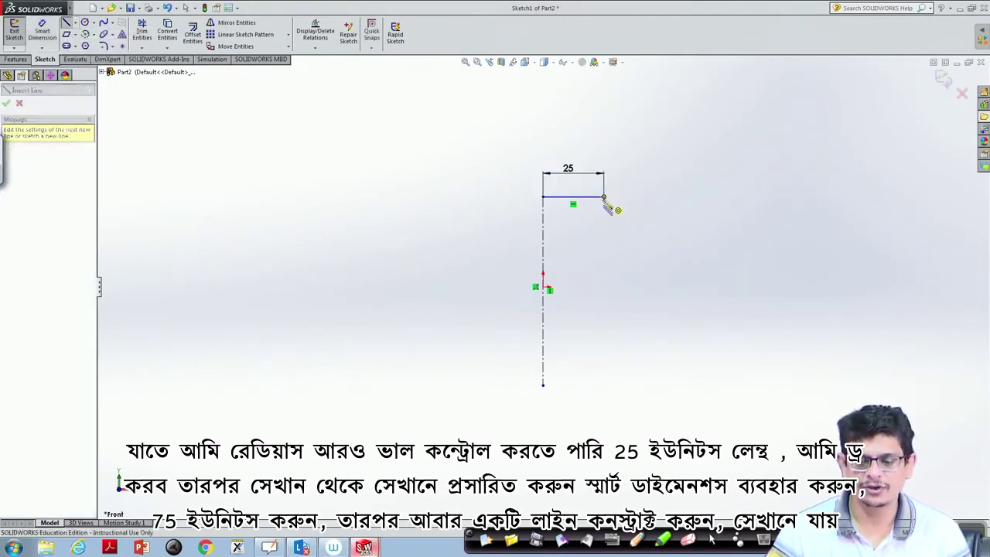
{"action": "left_click", "coordinate": [604, 384]}
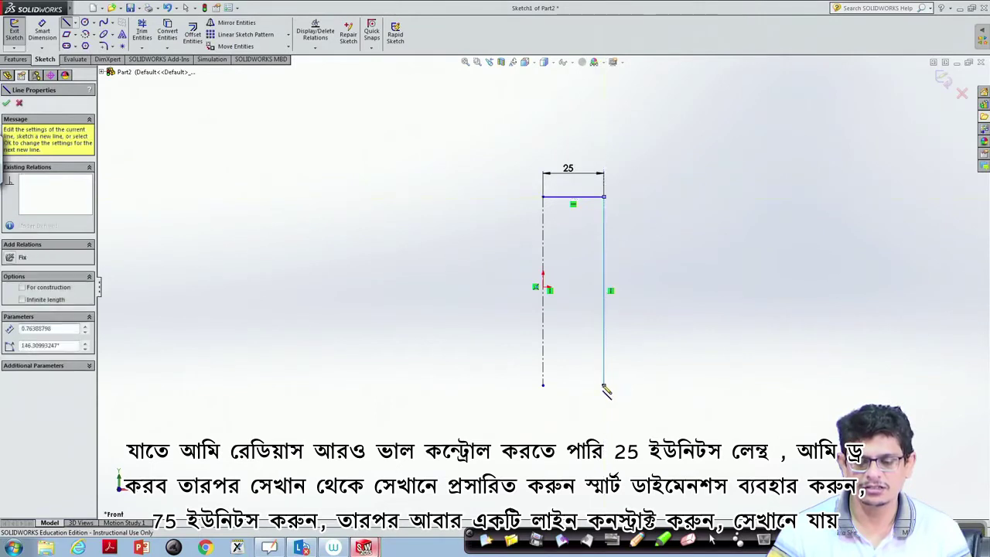
{"action": "left_click", "coordinate": [48, 38]}
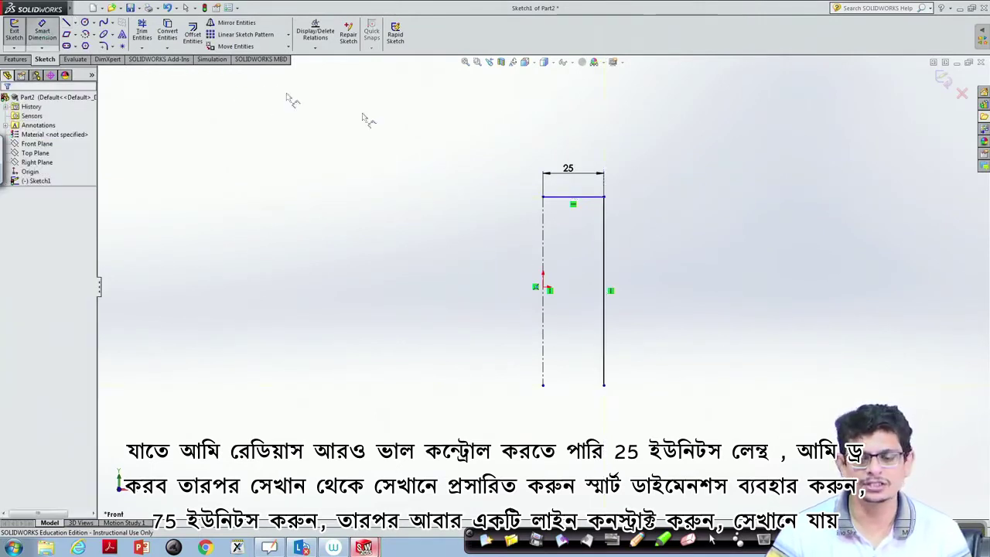
{"action": "left_click", "coordinate": [603, 226]}
{"action": "left_click", "coordinate": [641, 227]}
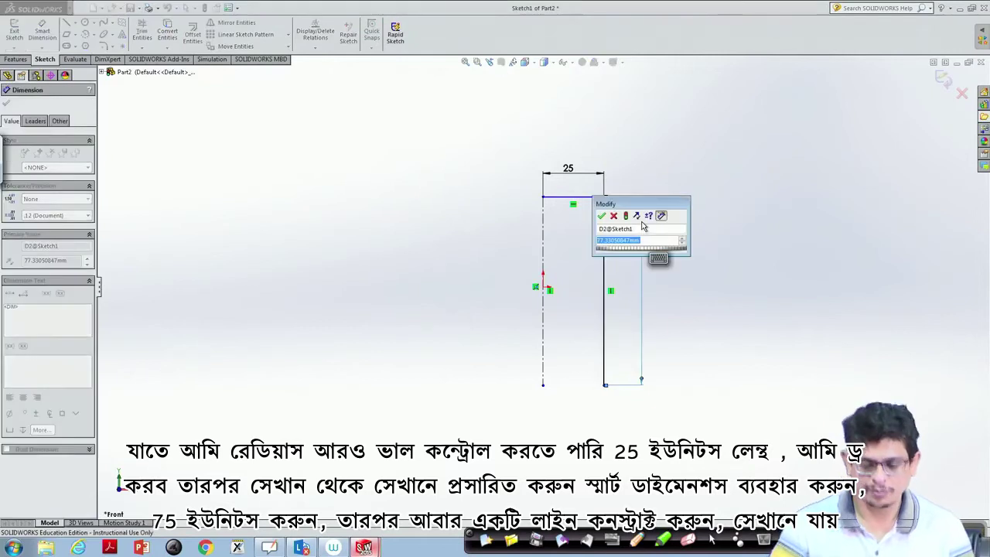
{"action": "type", "text": "75"}
{"action": "key", "text": "Return"}
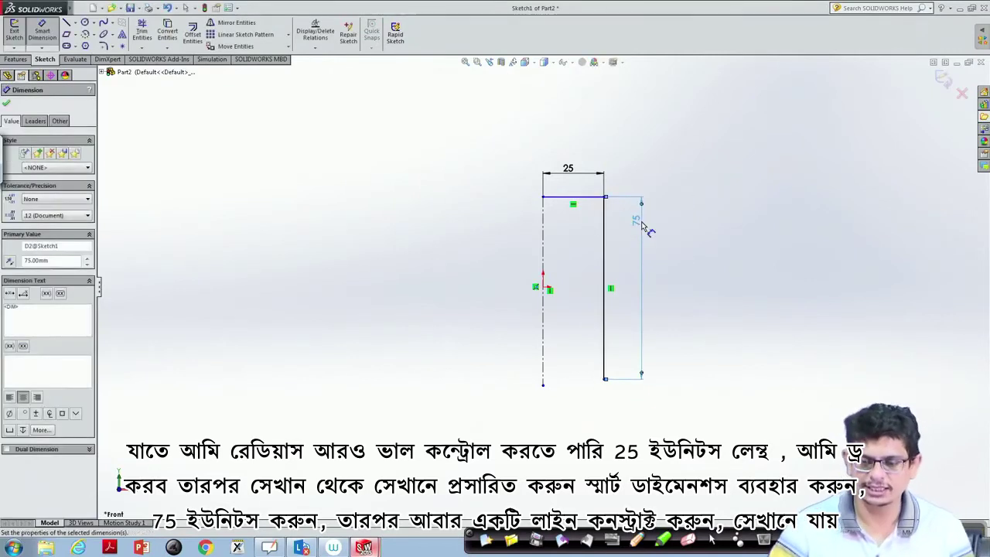
{"action": "left_click", "coordinate": [67, 23]}
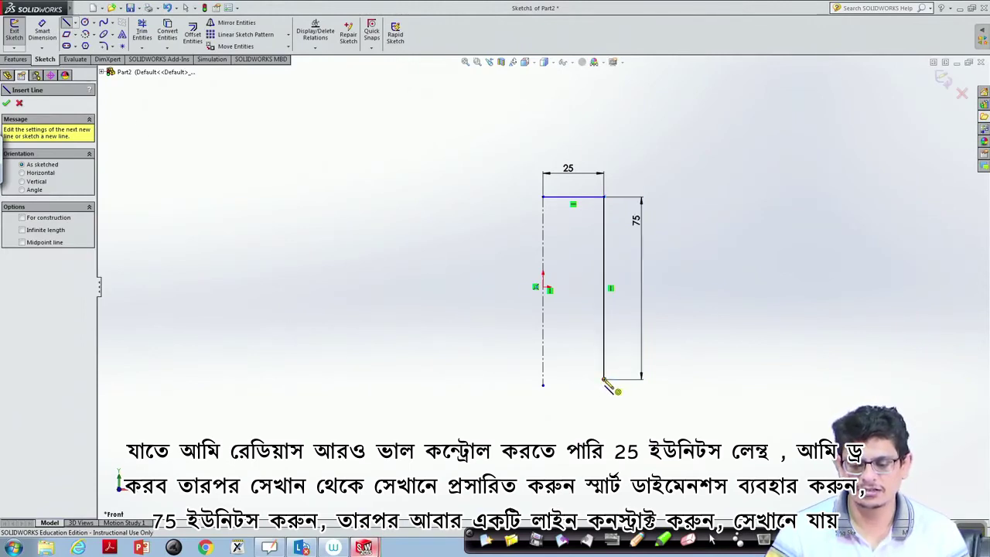
Step: Add the bottom line and left line along the centerline, closing the 25 × 75 rectangle
{"action": "left_click", "coordinate": [604, 380]}
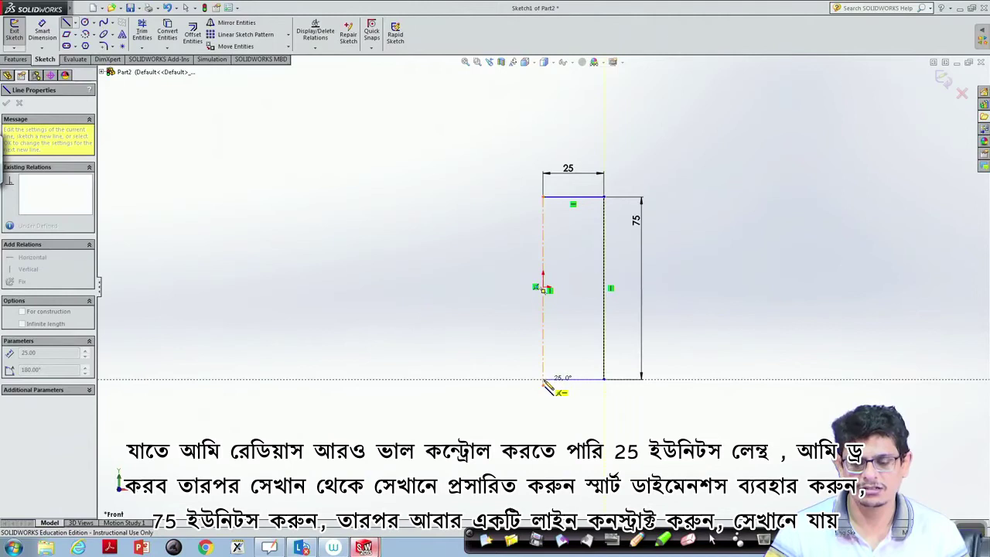
{"action": "left_click", "coordinate": [544, 379]}
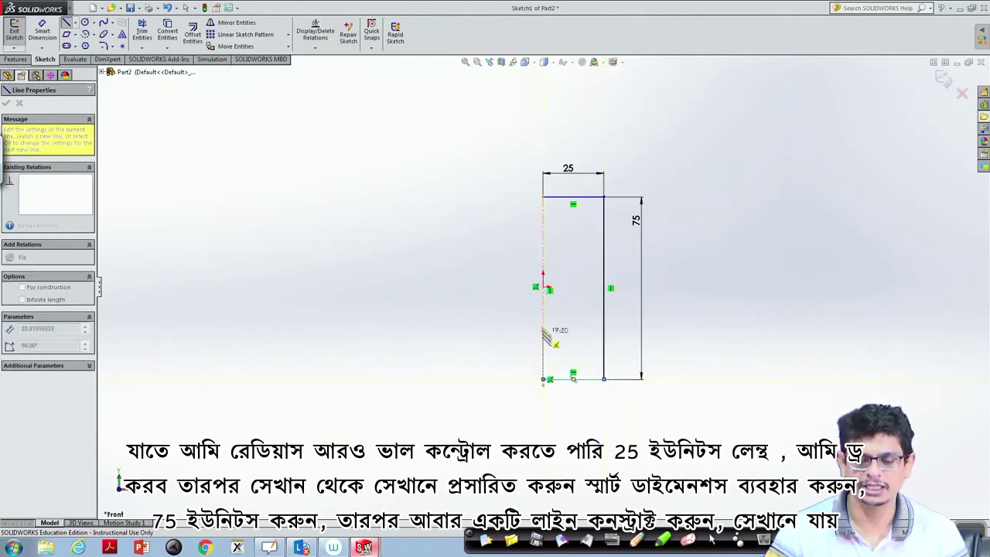
{"action": "left_click", "coordinate": [543, 198]}
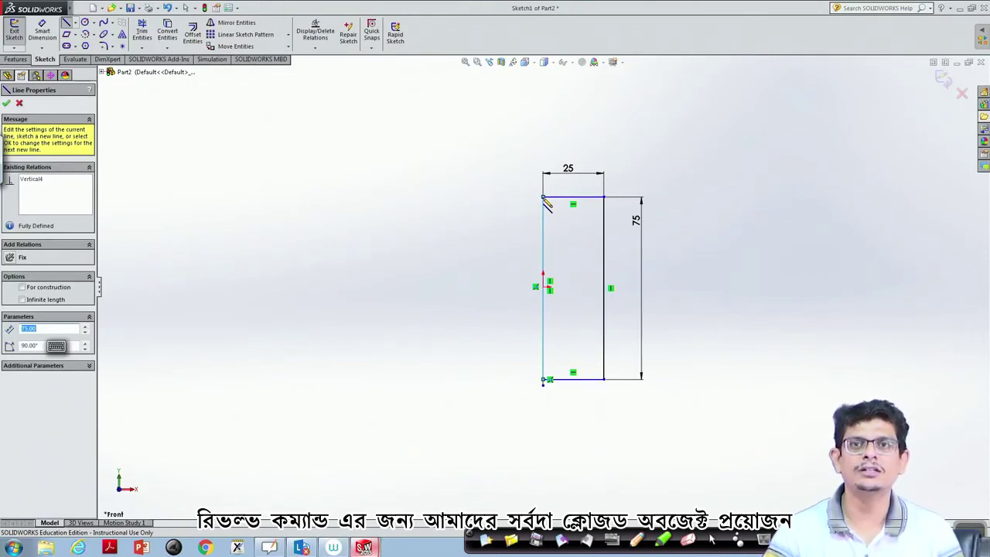
{"action": "key", "text": "Escape"}
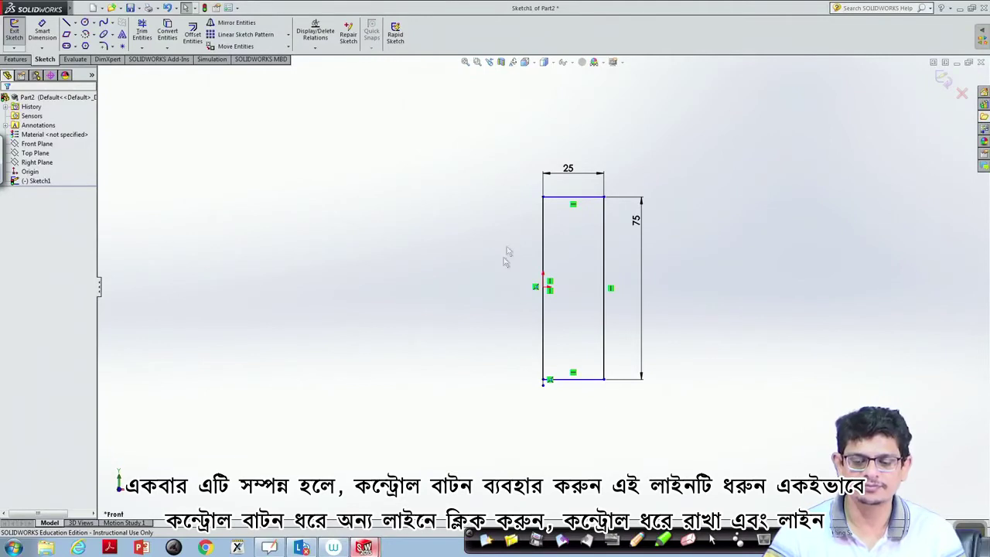
Step: Select all four lines of the rectangle
{"action": "left_click", "coordinate": [566, 199]}
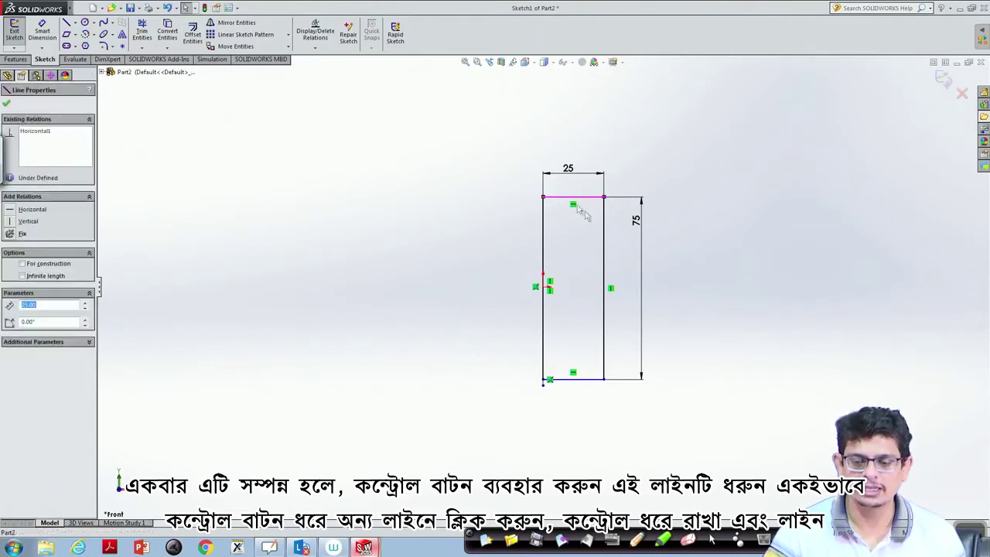
{"action": "left_click", "coordinate": [604, 239], "text": "ctrl"}
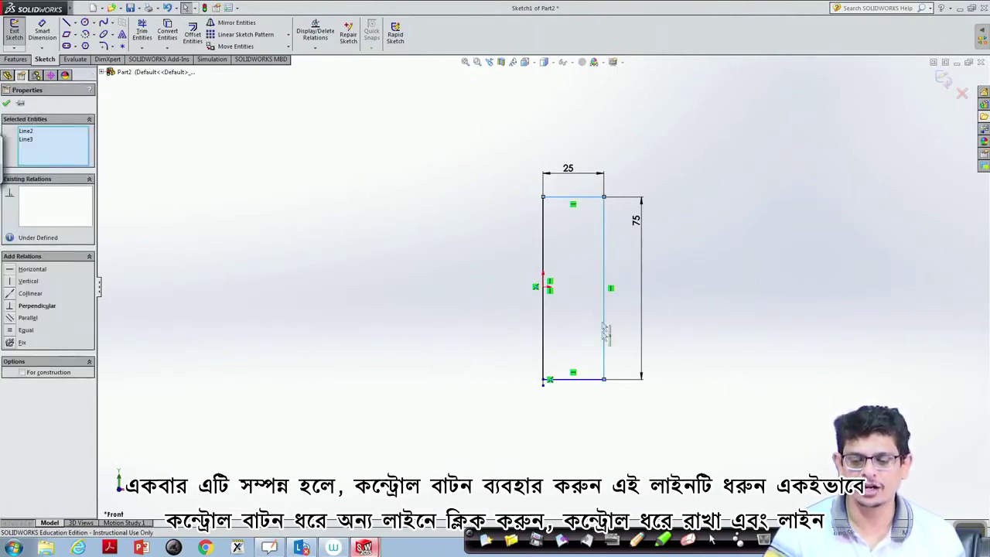
{"action": "left_click", "coordinate": [583, 381], "text": "ctrl"}
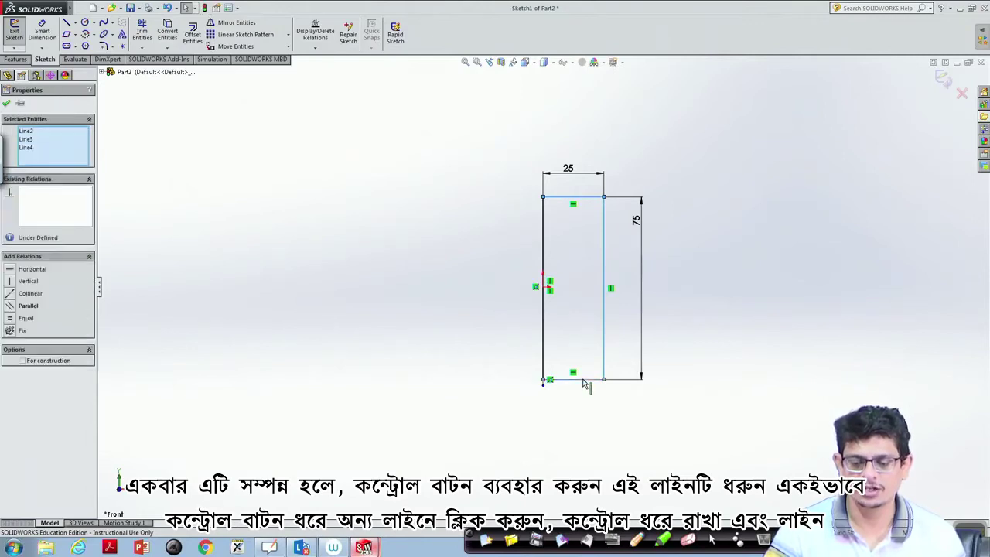
{"action": "left_click", "coordinate": [543, 325], "text": "ctrl"}
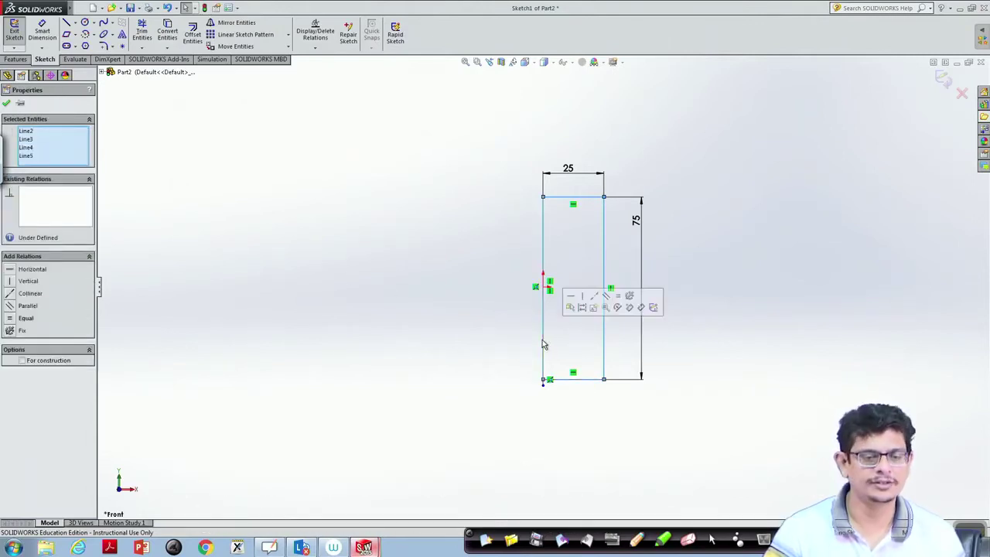
{"action": "left_click", "coordinate": [15, 59]}
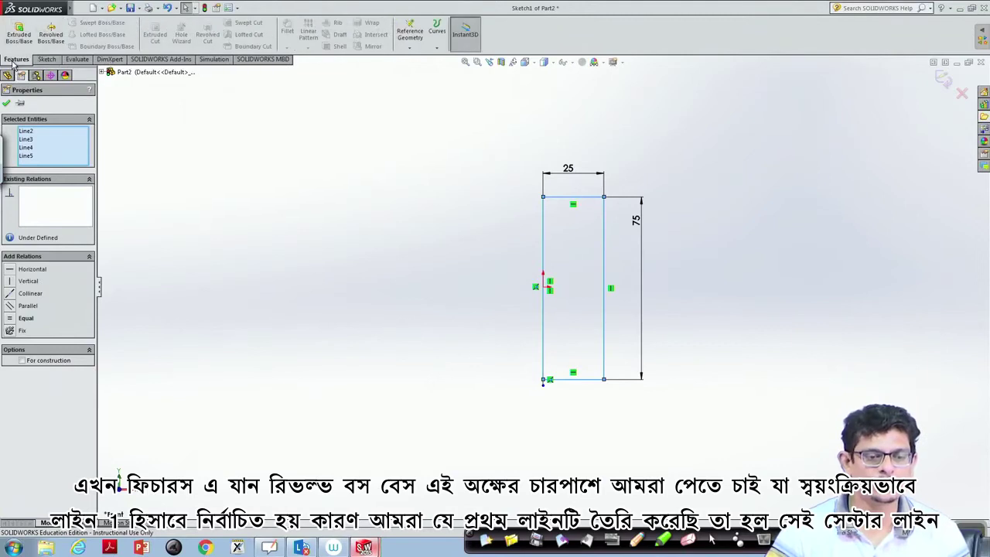
Step: Revolve the rectangle 360° about Line1, creating Revolve1
{"action": "left_click", "coordinate": [52, 35]}
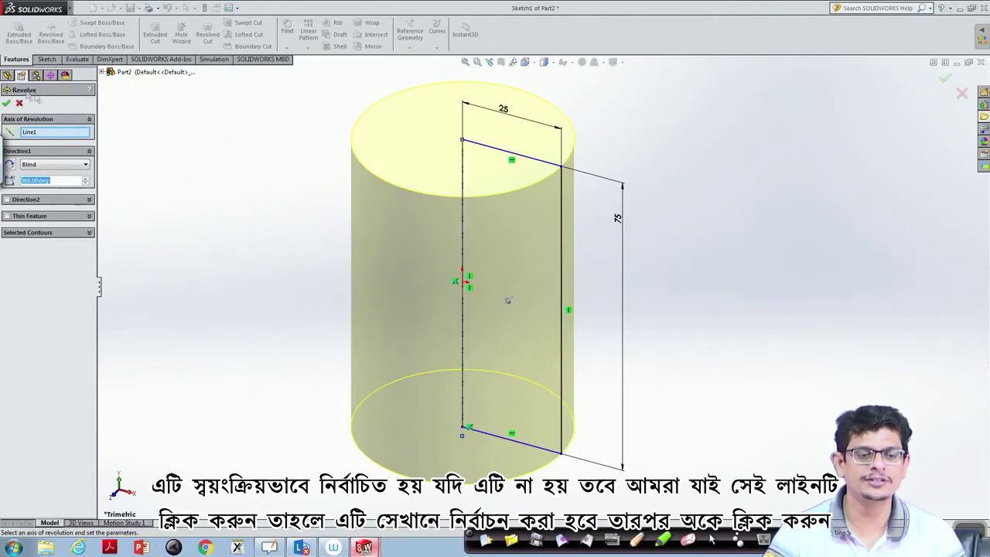
{"action": "left_click", "coordinate": [47, 135]}
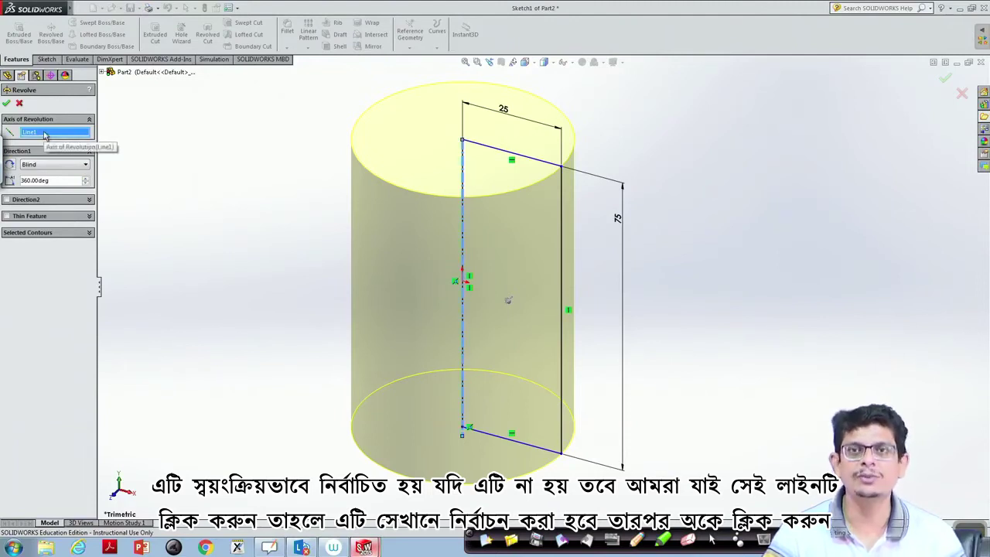
{"action": "left_click", "coordinate": [6, 103]}
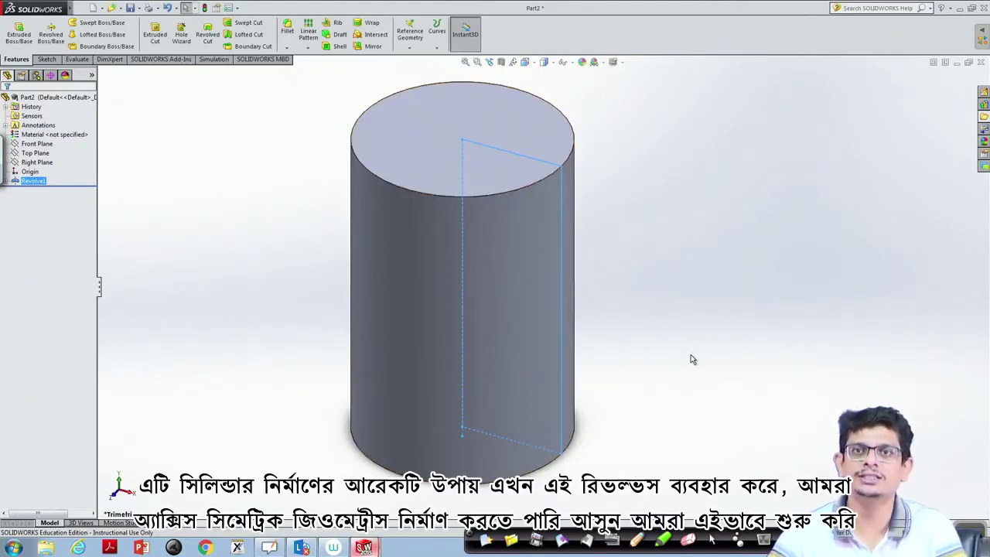
{"action": "scroll", "coordinate": [692, 359], "scroll_direction": "up", "scroll_amount": 3}
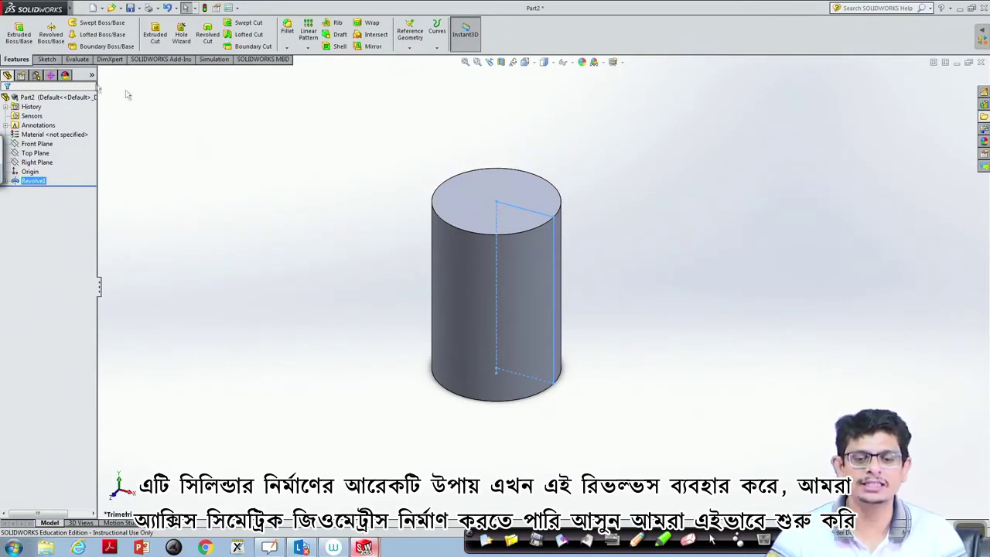
Step: Create a new blank part, Part3, and turn the view Normal To its Front Plane
{"action": "left_click", "coordinate": [47, 59]}
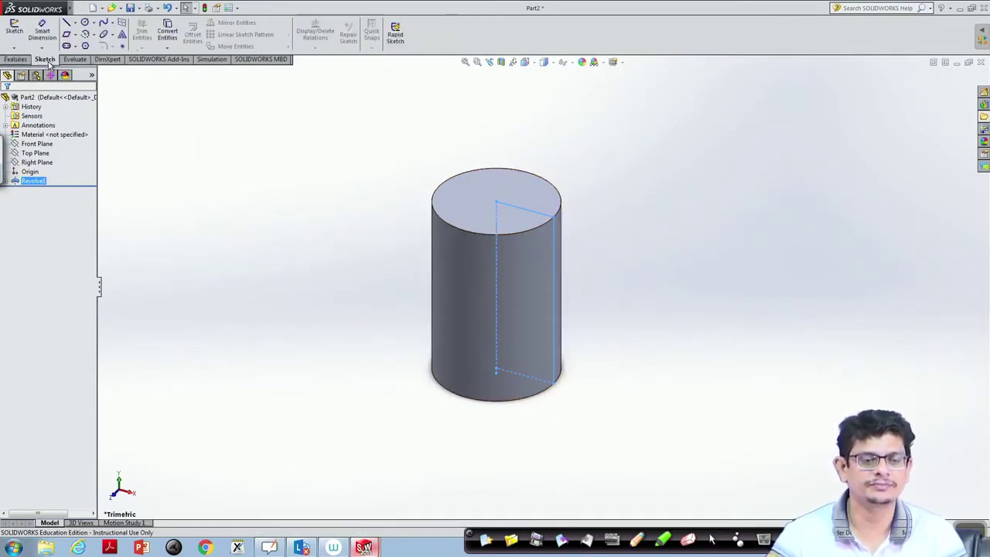
{"action": "left_click", "coordinate": [82, 9]}
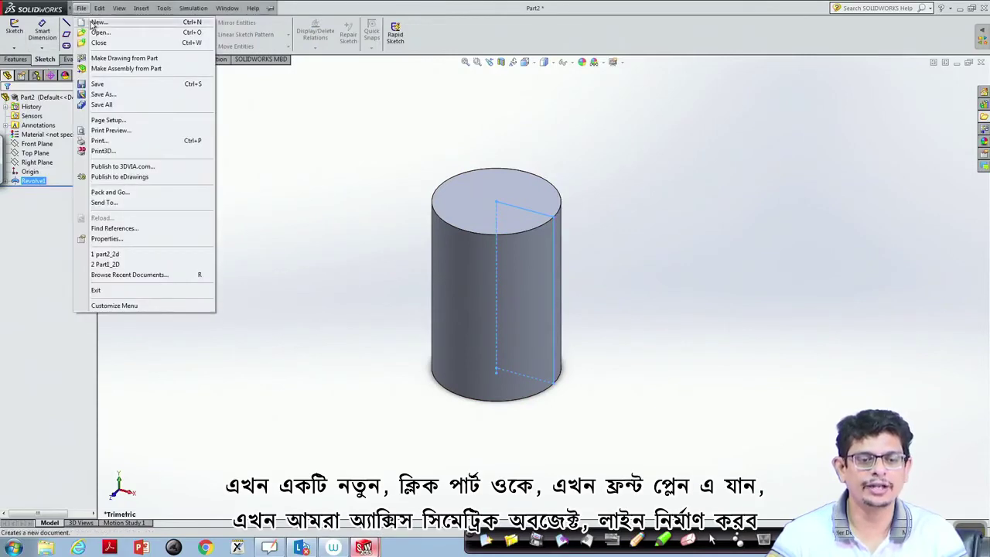
{"action": "left_click", "coordinate": [96, 23]}
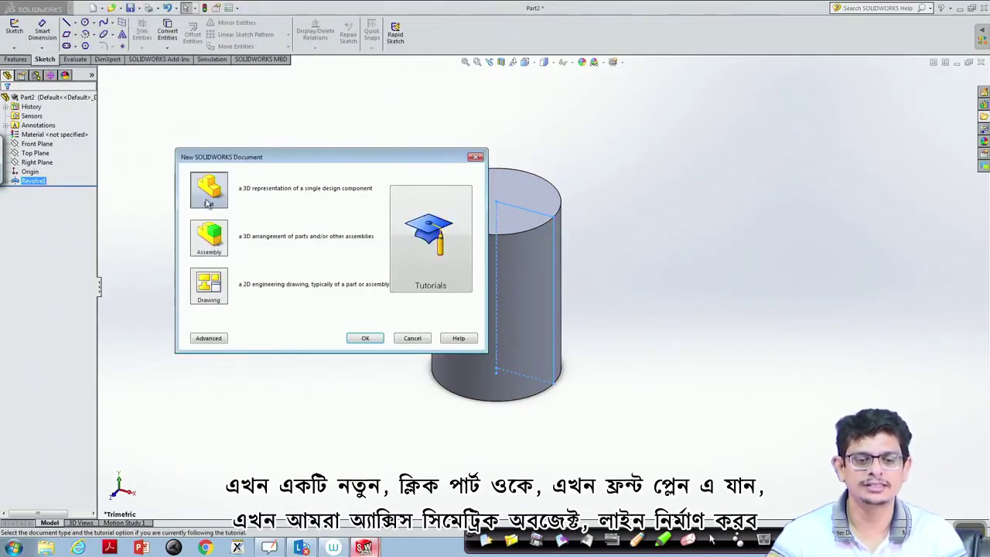
{"action": "left_click", "coordinate": [365, 339]}
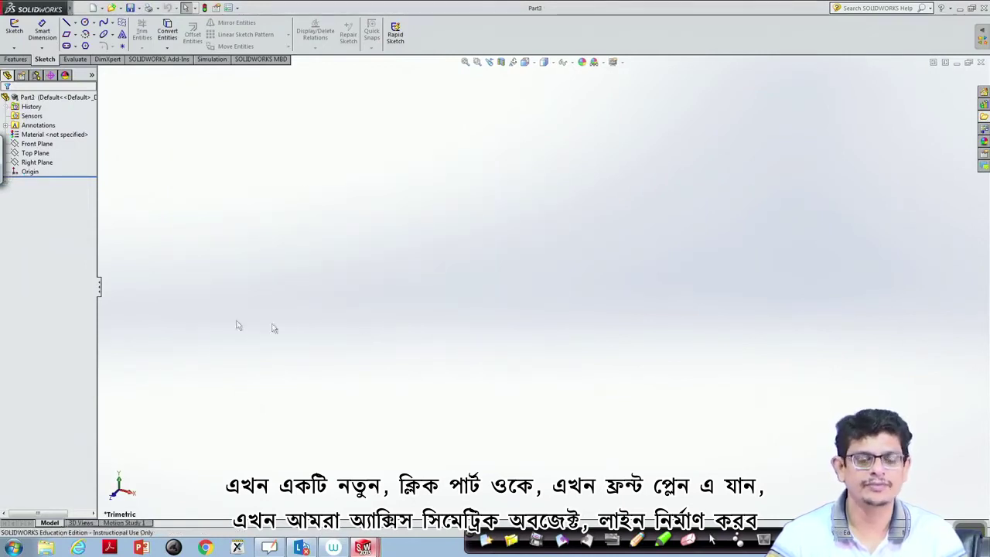
{"action": "left_click", "coordinate": [51, 146]}
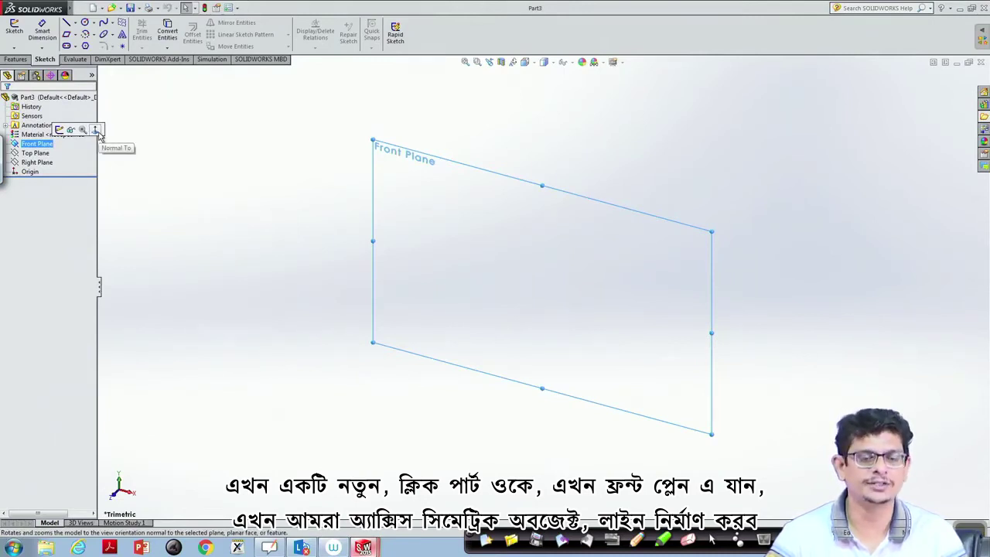
{"action": "left_click", "coordinate": [97, 132]}
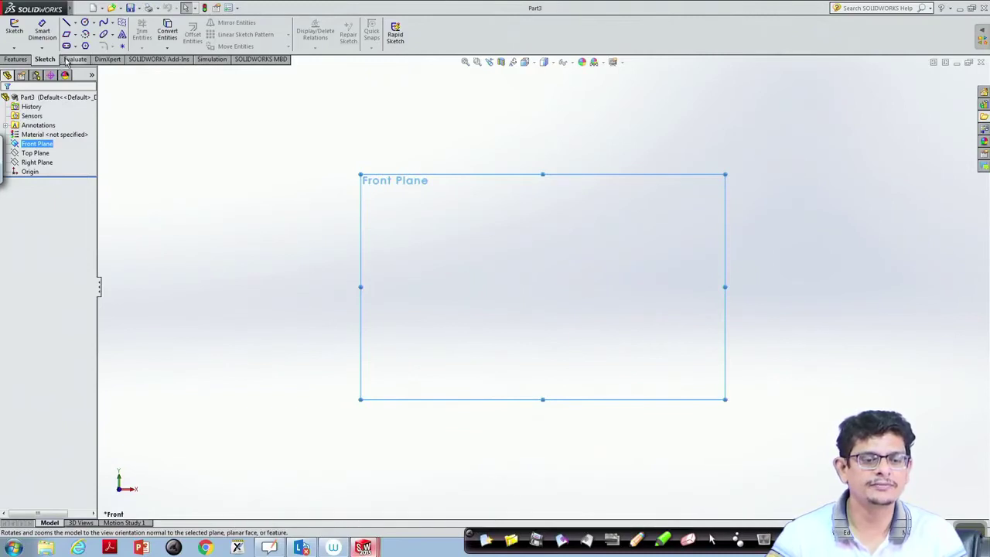
{"action": "left_click", "coordinate": [76, 24]}
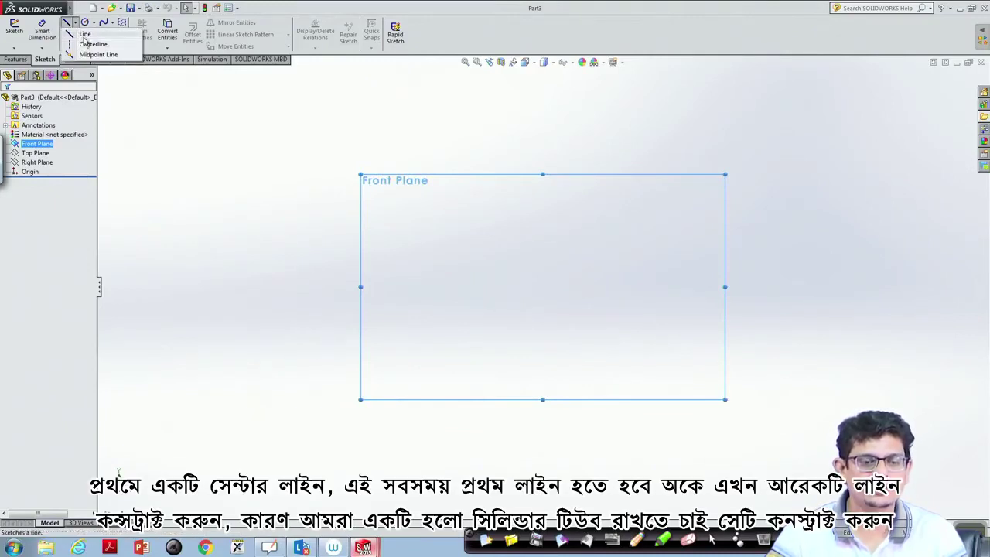
Step: Draw a vertical centerline through the origin
{"action": "left_click", "coordinate": [88, 45]}
{"action": "left_click", "coordinate": [543, 286]}
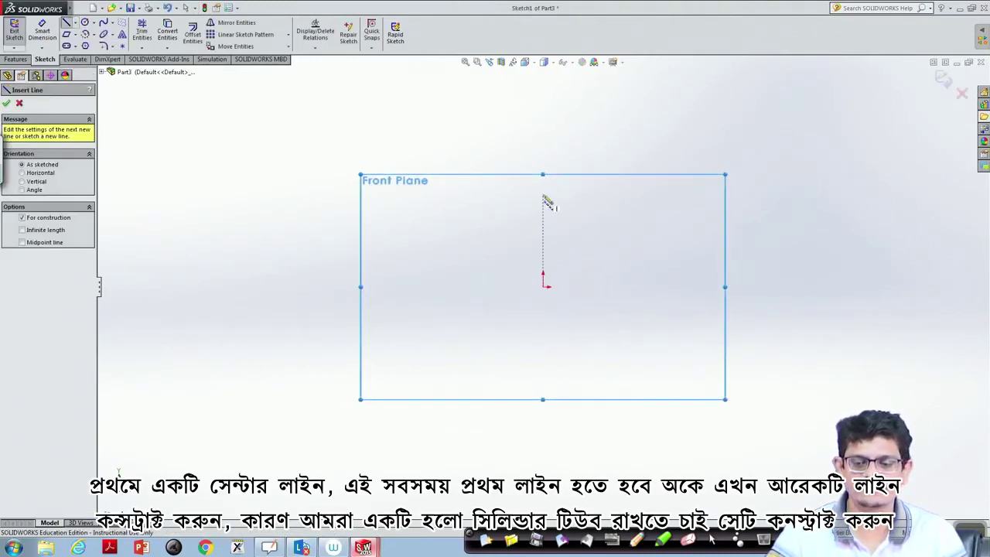
{"action": "left_click", "coordinate": [543, 193]}
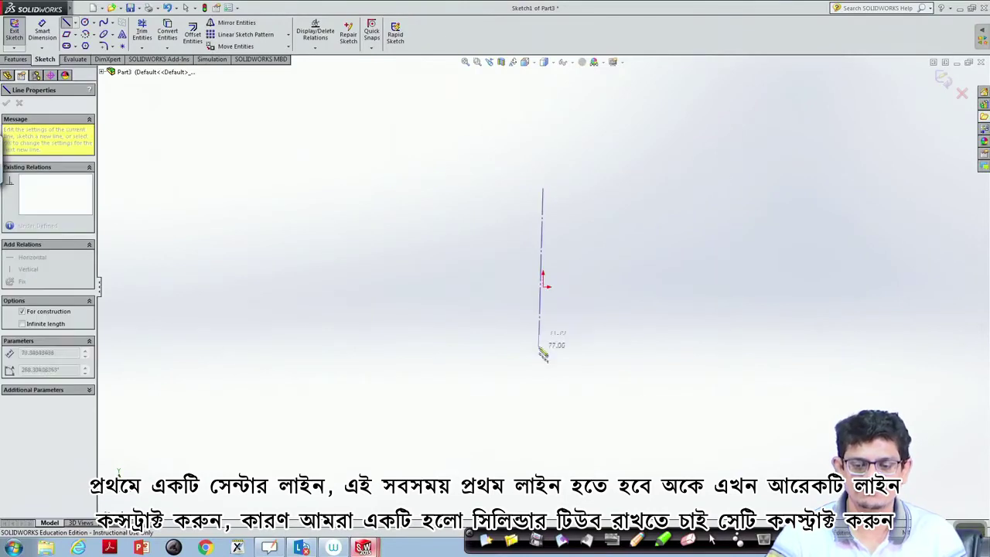
{"action": "left_click", "coordinate": [544, 387]}
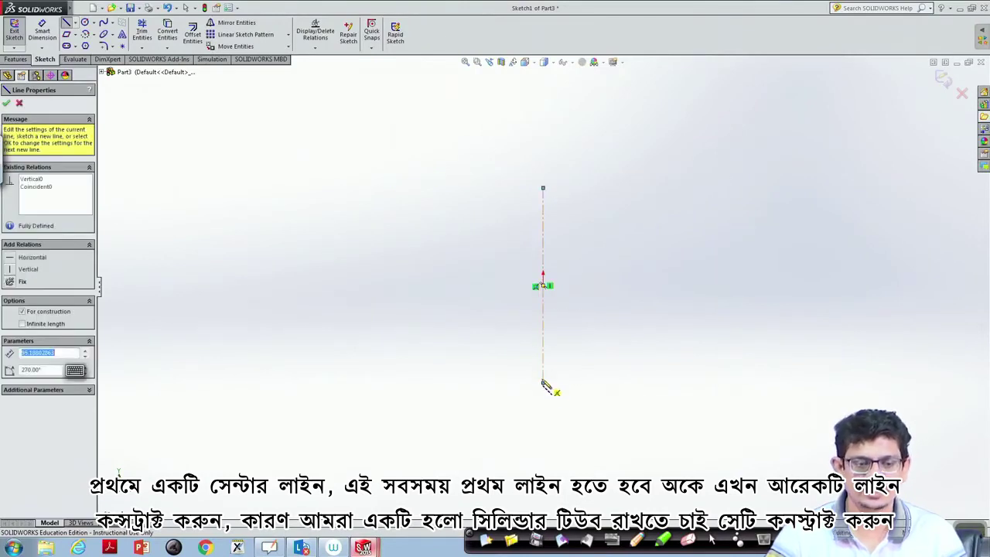
{"action": "left_click", "coordinate": [7, 105]}
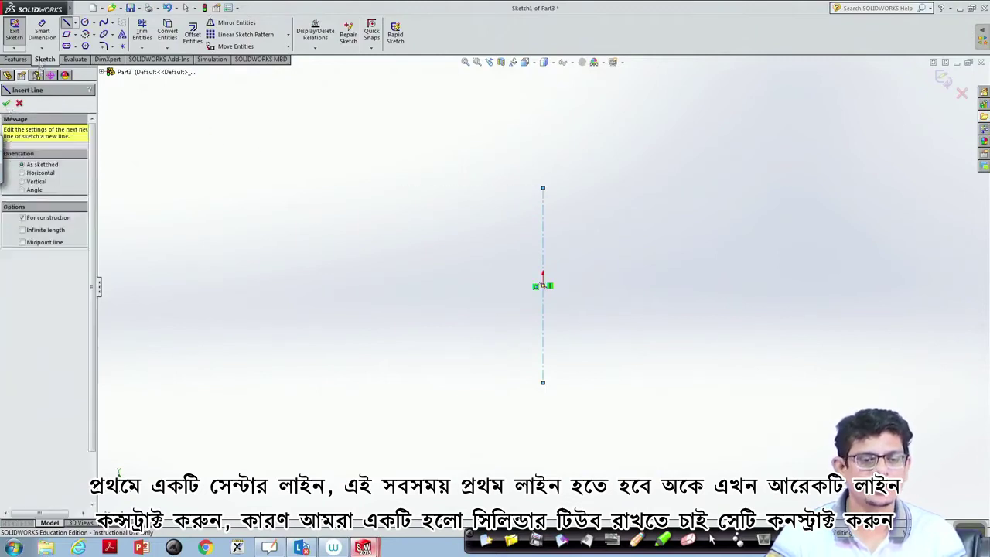
Step: Draw a tall, narrow closed rectangle just to the right of the centerline
{"action": "left_click", "coordinate": [75, 23]}
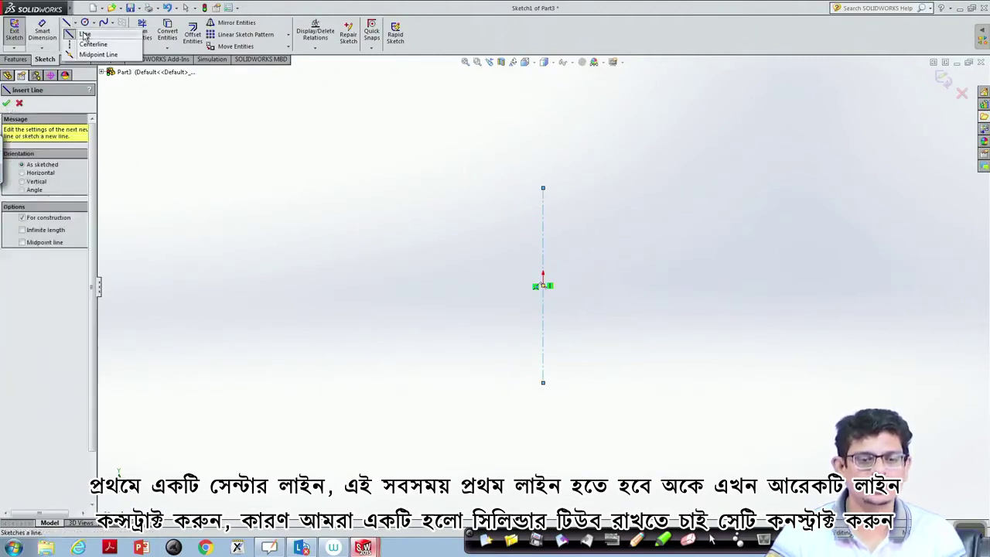
{"action": "left_click", "coordinate": [86, 28]}
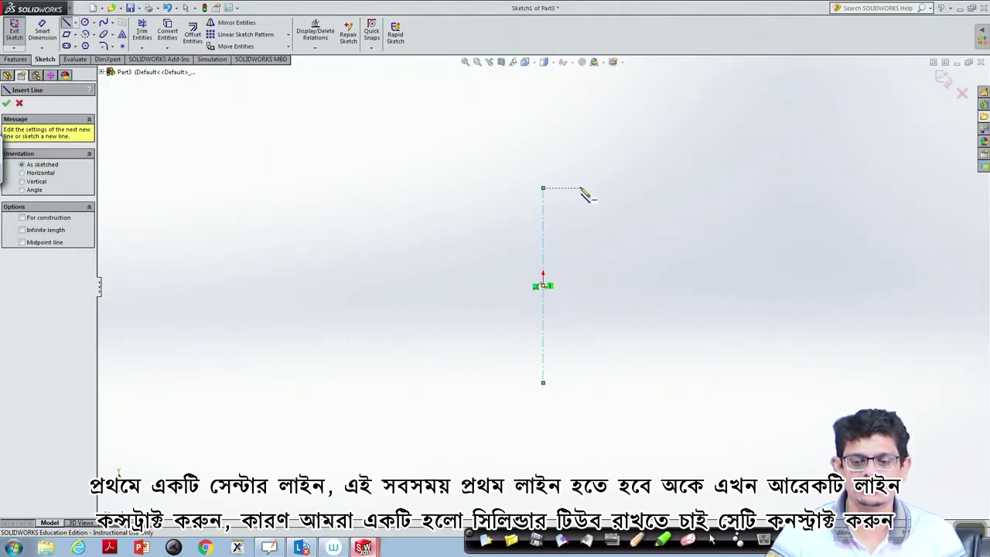
{"action": "left_click", "coordinate": [587, 188]}
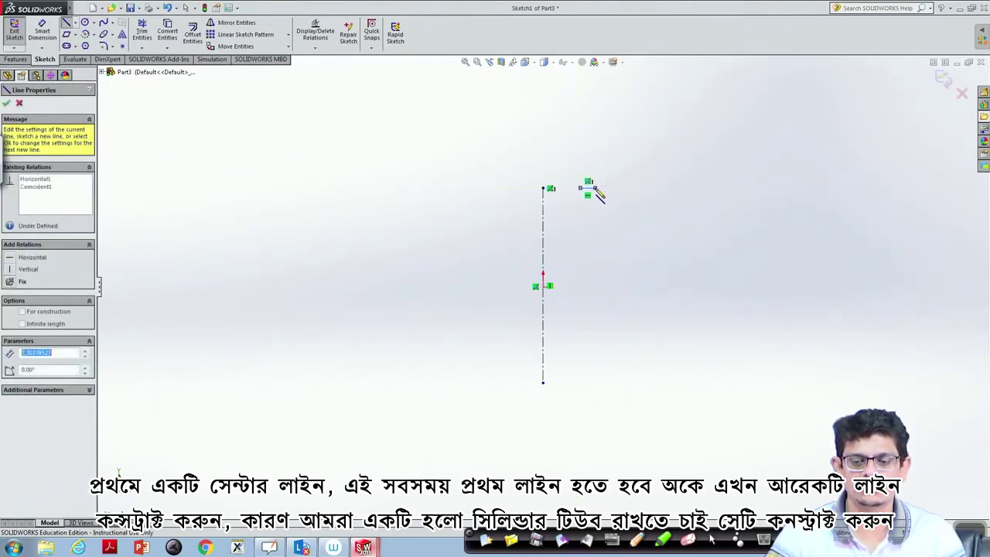
{"action": "left_click", "coordinate": [595, 373]}
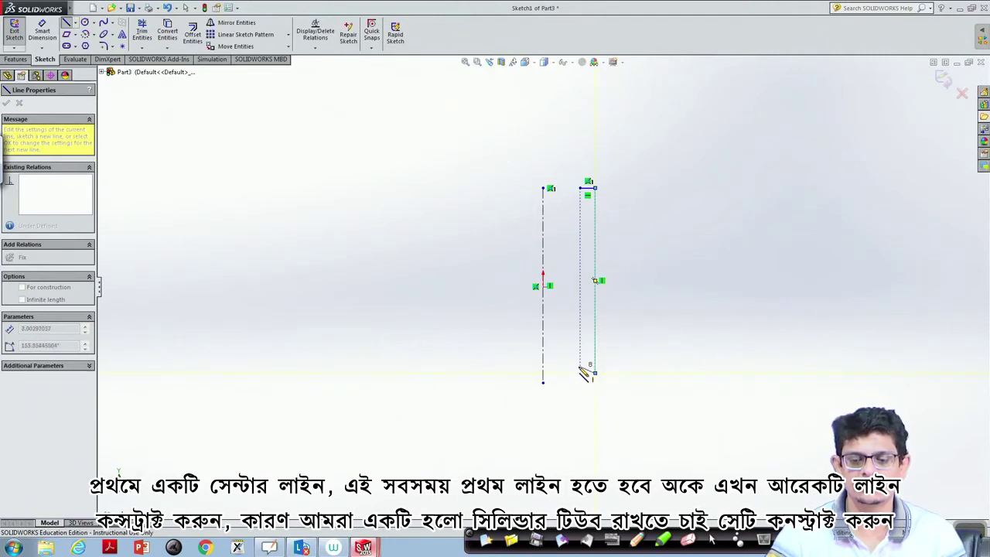
{"action": "left_click", "coordinate": [580, 373]}
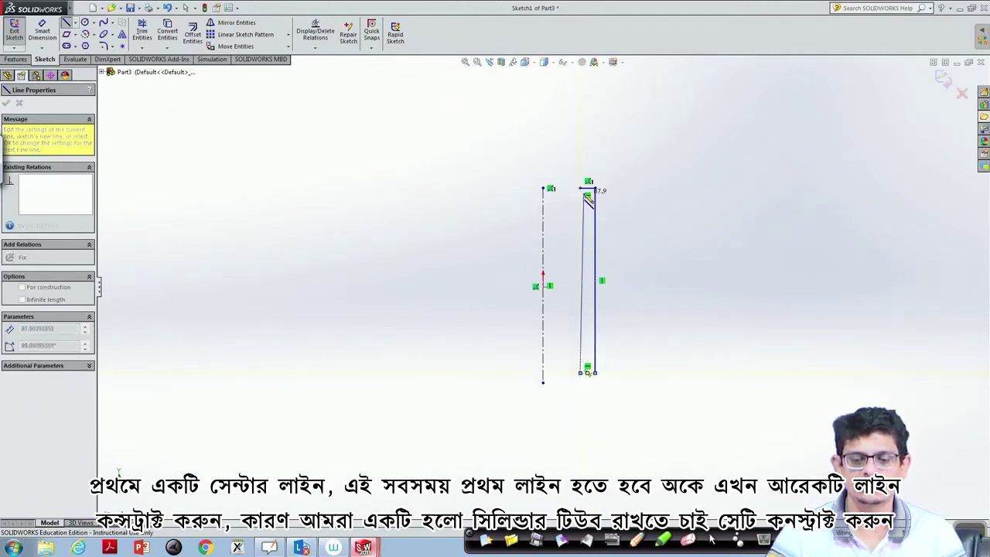
{"action": "left_click", "coordinate": [580, 189]}
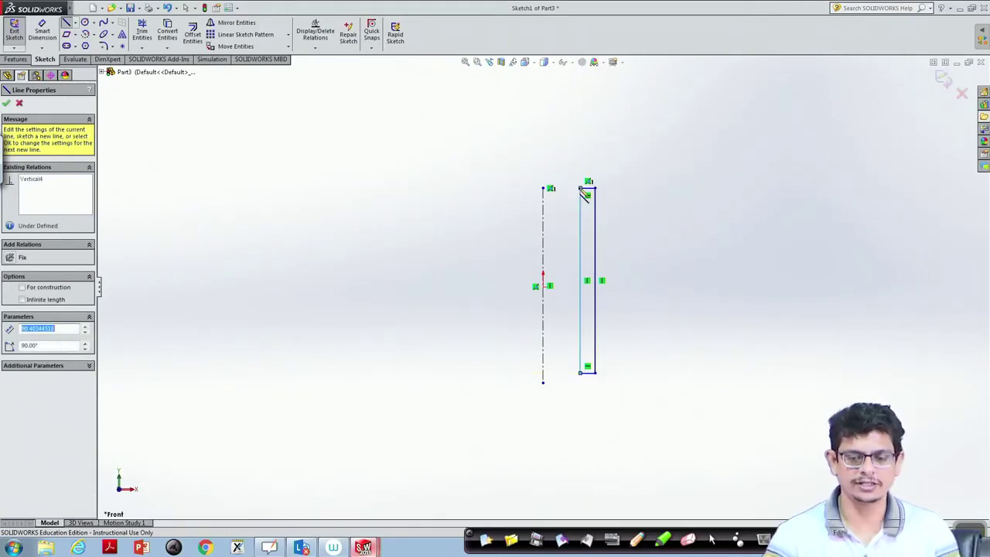
{"action": "key", "text": "Escape"}
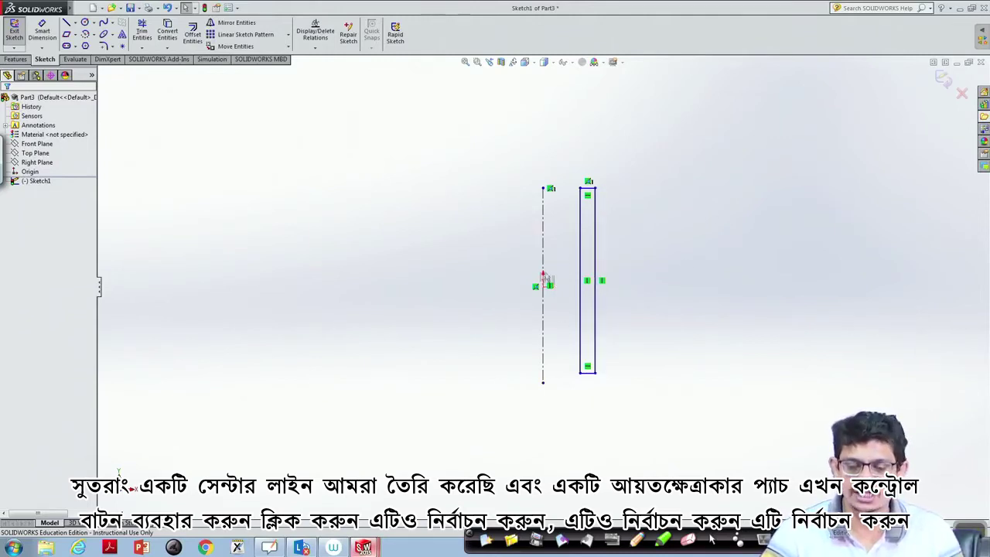
Step: Select the thin rectangle's four edges and revolve them 360° about Line1 into a hollow tube
{"action": "left_click", "coordinate": [582, 266]}
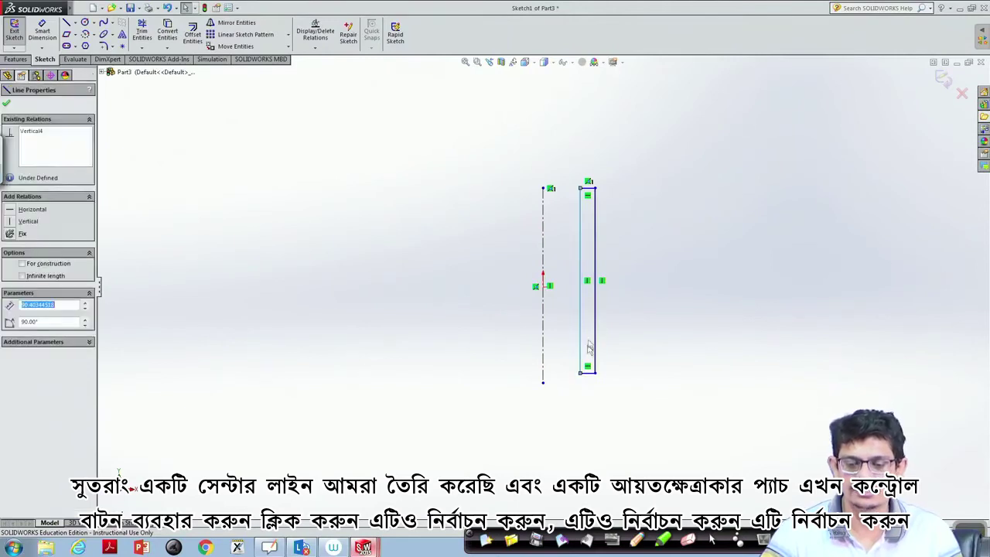
{"action": "left_click", "coordinate": [595, 364], "text": "ctrl"}
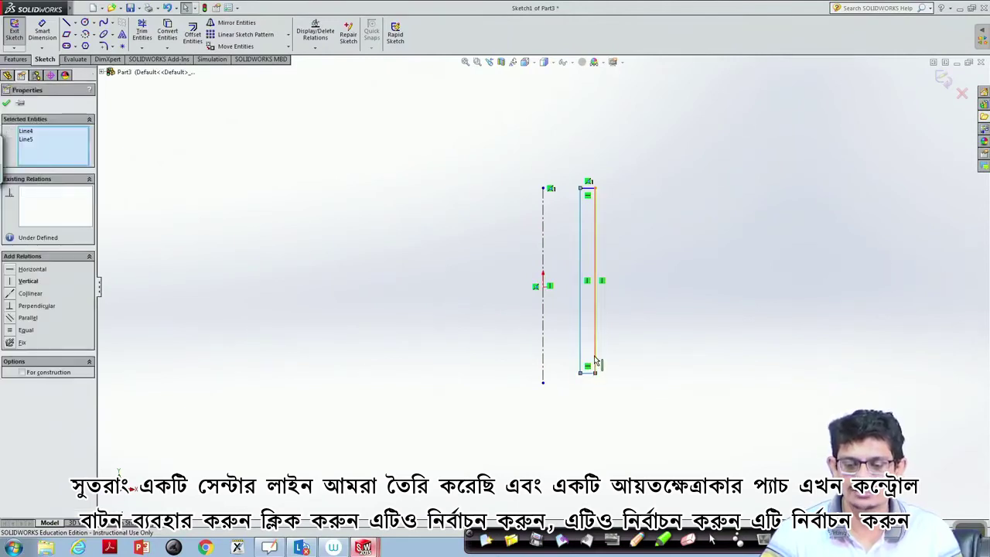
{"action": "left_click", "coordinate": [592, 371], "text": "ctrl"}
{"action": "left_click", "coordinate": [587, 189], "text": "ctrl"}
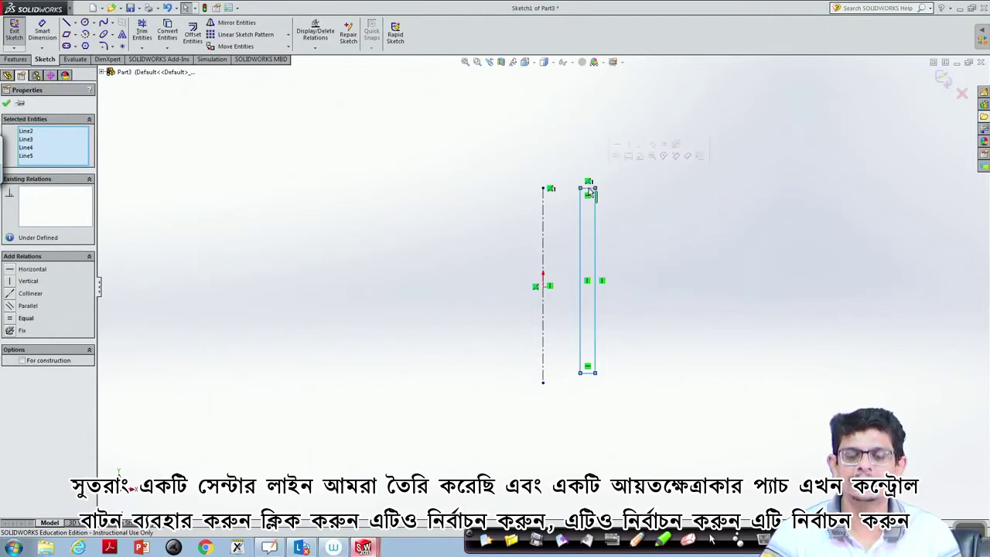
{"action": "left_click", "coordinate": [15, 60]}
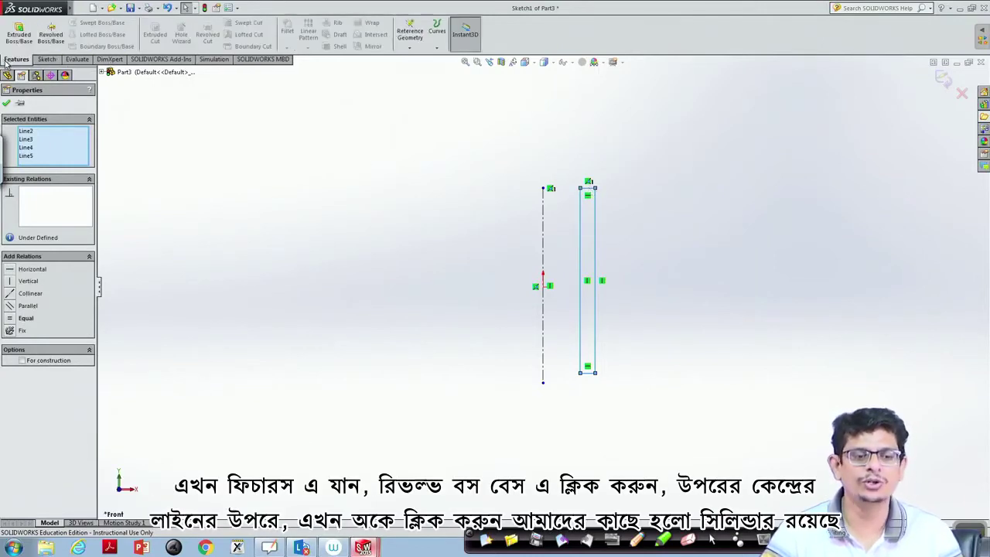
{"action": "left_click", "coordinate": [51, 36]}
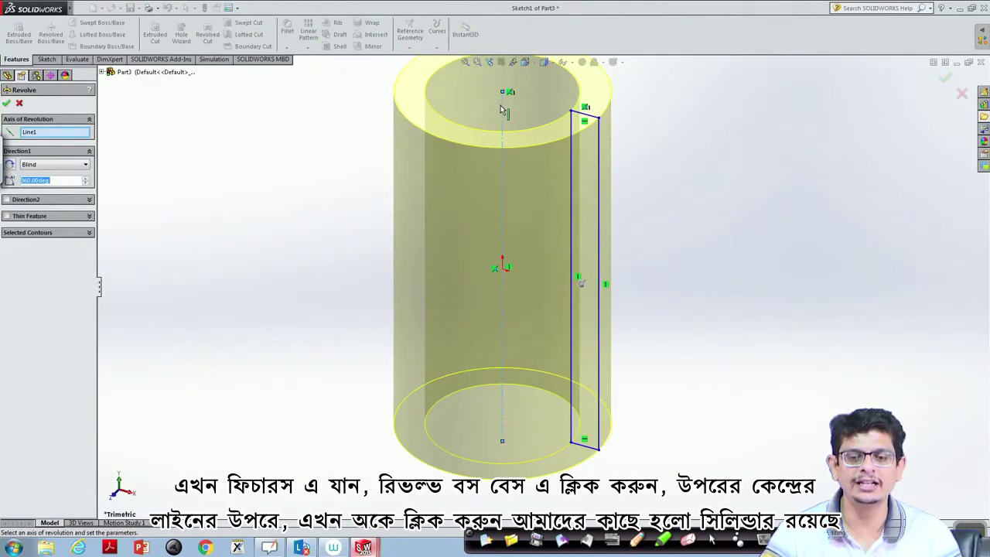
{"action": "left_click", "coordinate": [6, 104]}
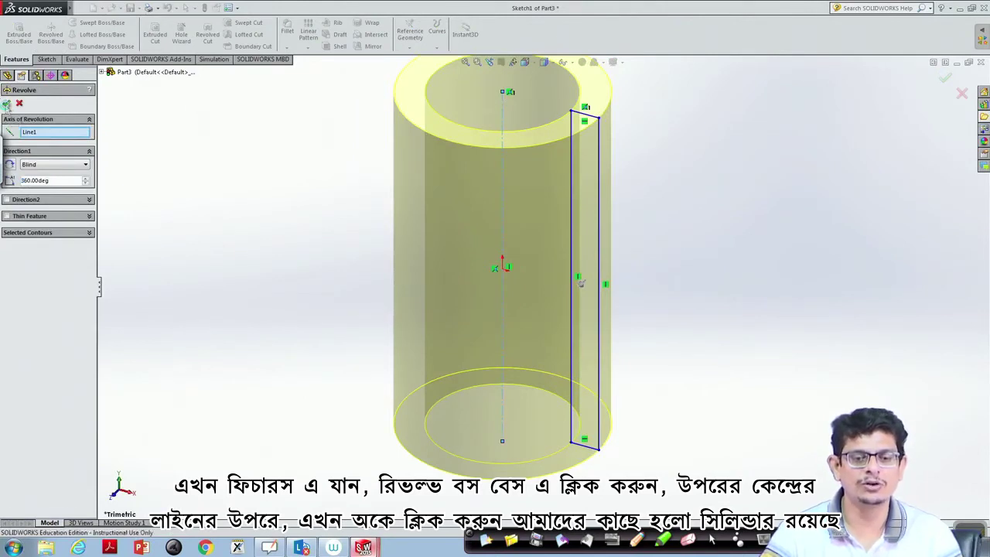
Step: Fit and tilt the tube, then close Part3, Part2 and Part1 choosing Don't Save each time
{"action": "key", "text": "f"}
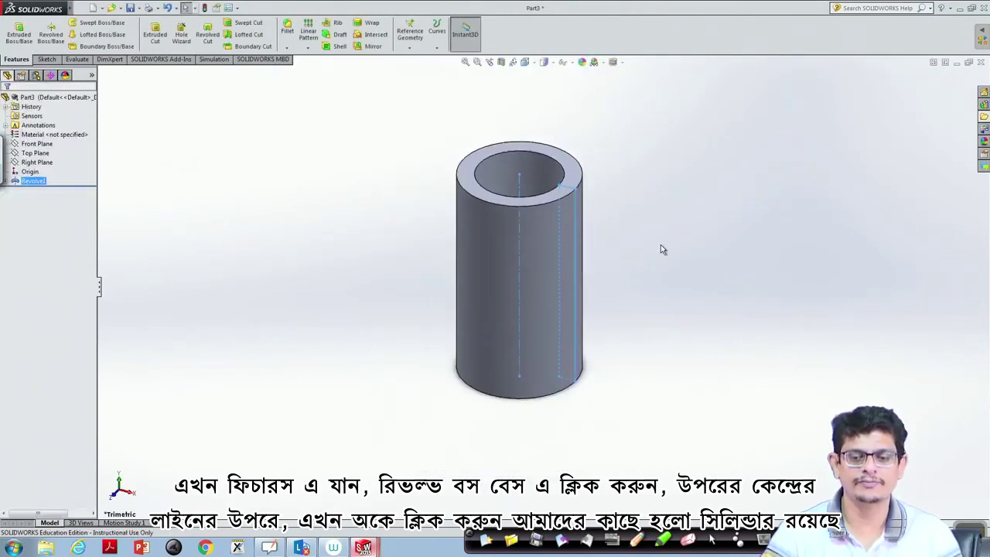
{"action": "middle_click_drag", "start_coordinate": [669, 252], "coordinate": [634, 325]}
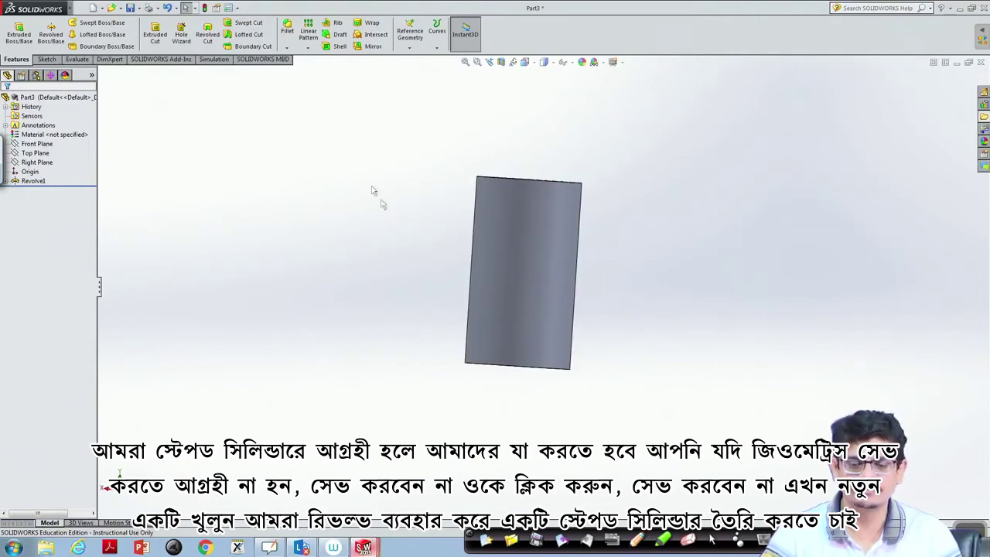
{"action": "left_click", "coordinate": [982, 62]}
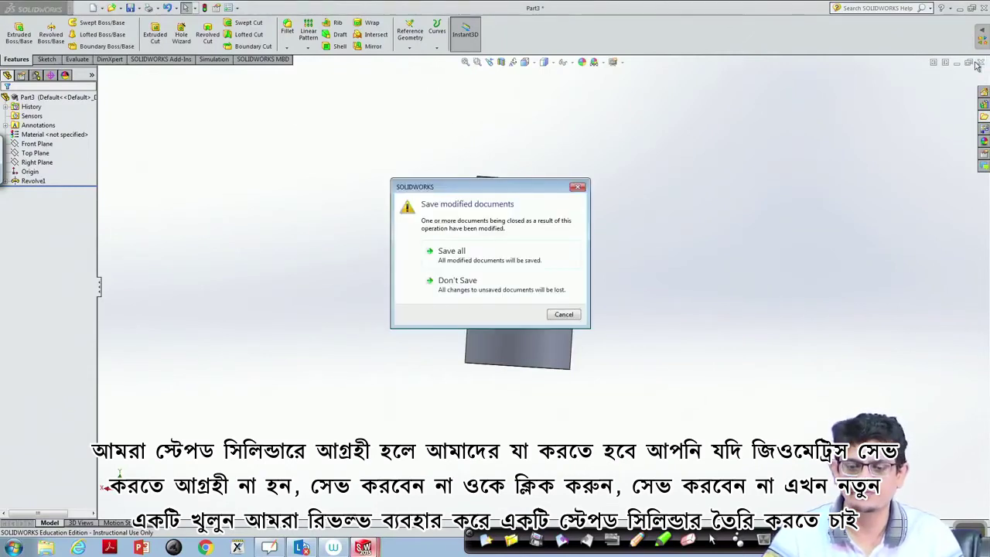
{"action": "left_click", "coordinate": [457, 281]}
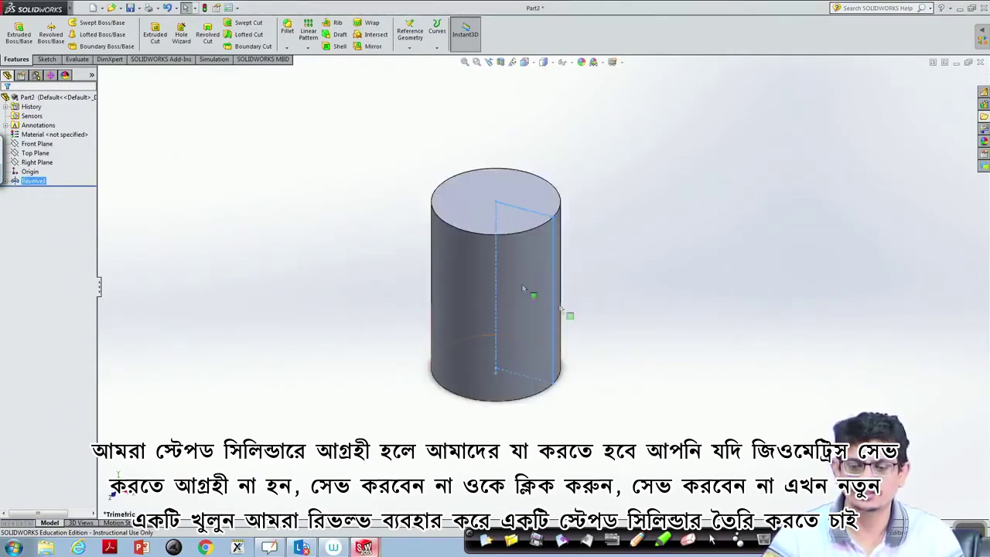
{"action": "left_click", "coordinate": [979, 63]}
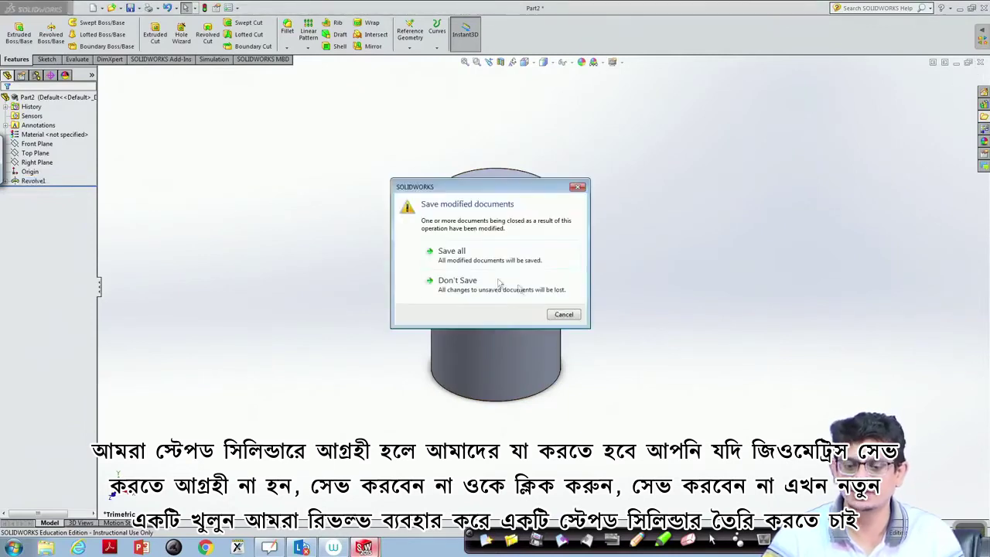
{"action": "left_click", "coordinate": [457, 281]}
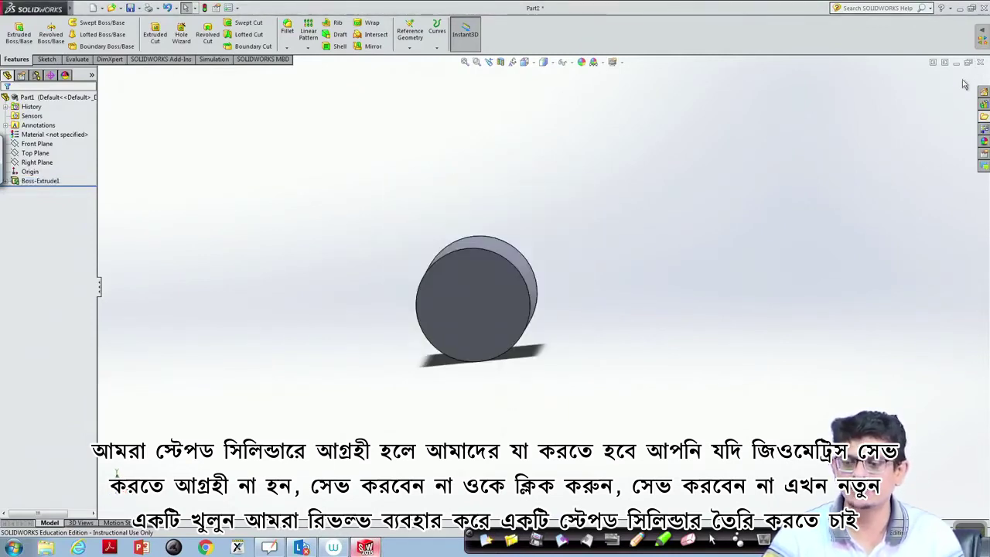
{"action": "left_click", "coordinate": [980, 62]}
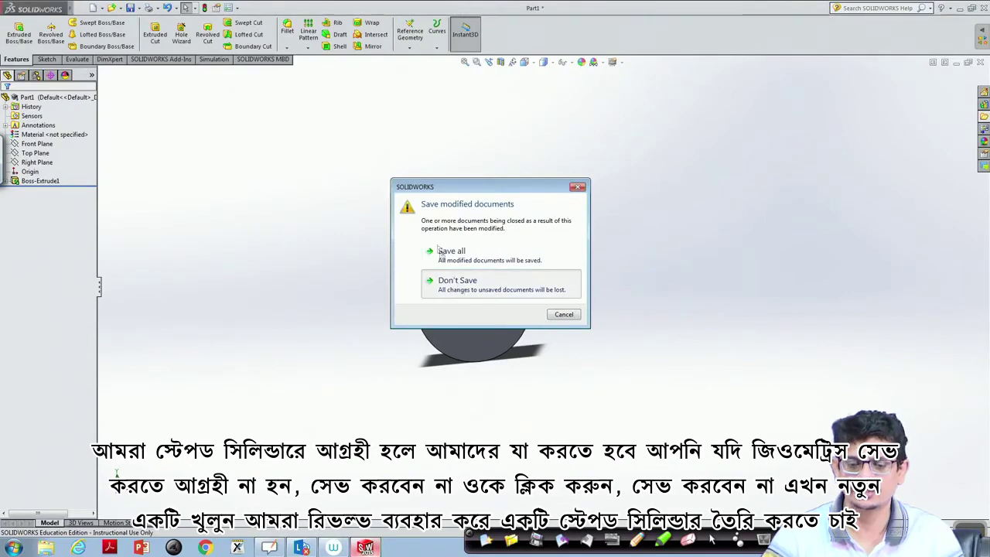
{"action": "left_click", "coordinate": [457, 281]}
{"action": "left_click", "coordinate": [81, 8]}
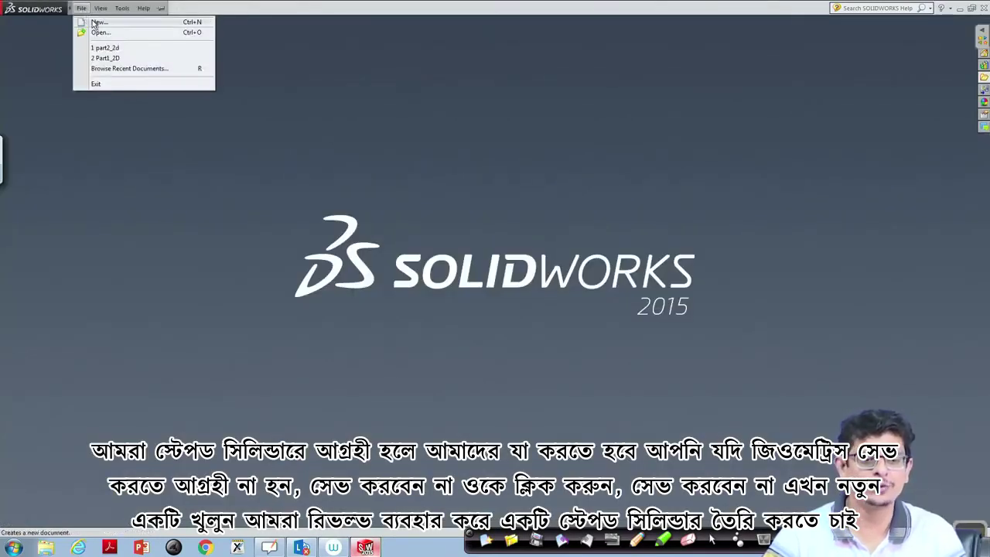
Step: Create a new part document and start the Line sketch tool
{"action": "left_click", "coordinate": [97, 22]}
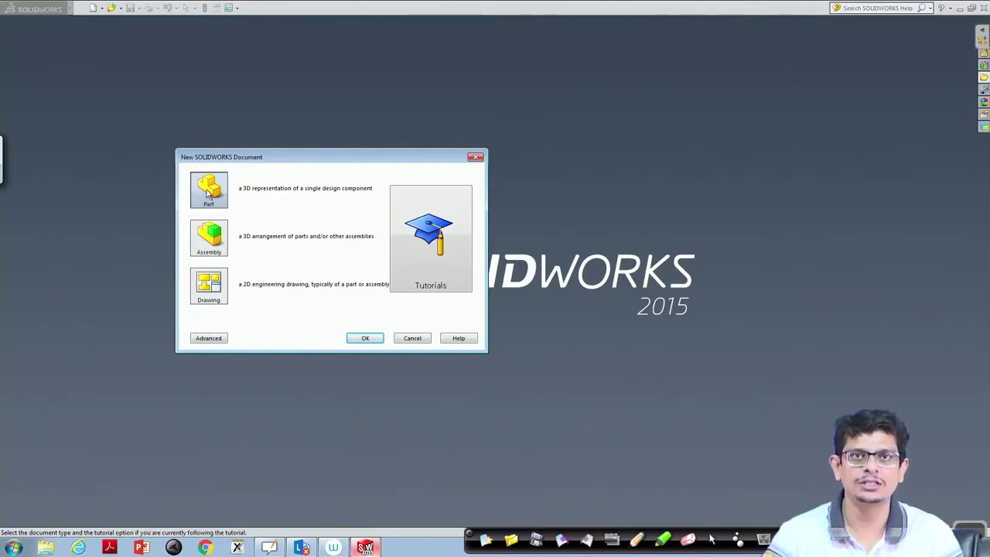
{"action": "left_click", "coordinate": [355, 338]}
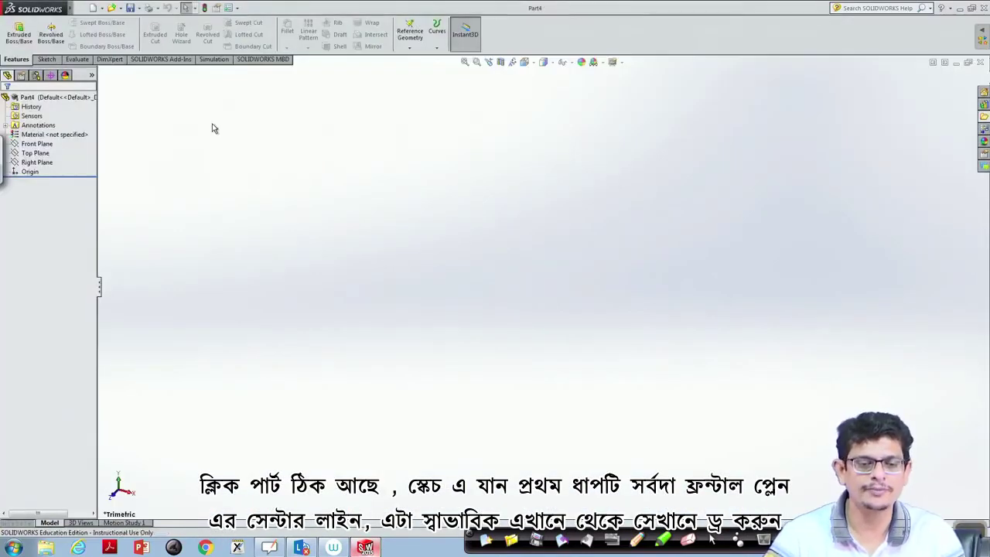
{"action": "left_click", "coordinate": [45, 60]}
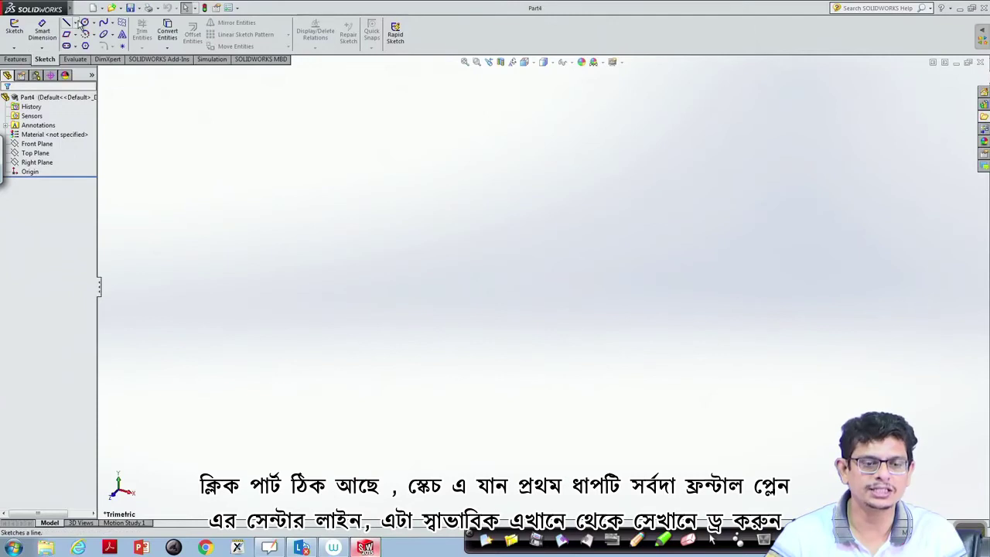
{"action": "left_click", "coordinate": [75, 22]}
{"action": "left_click", "coordinate": [85, 35]}
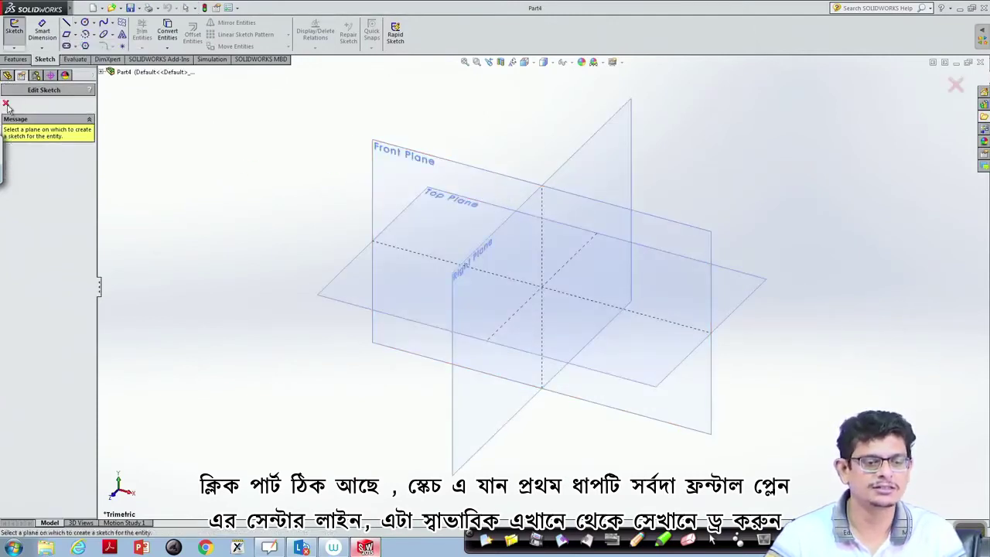
Step: Sketch on the Front Plane viewed face-on, switching to the Centerline tool
{"action": "left_click", "coordinate": [6, 104]}
{"action": "left_click", "coordinate": [28, 145]}
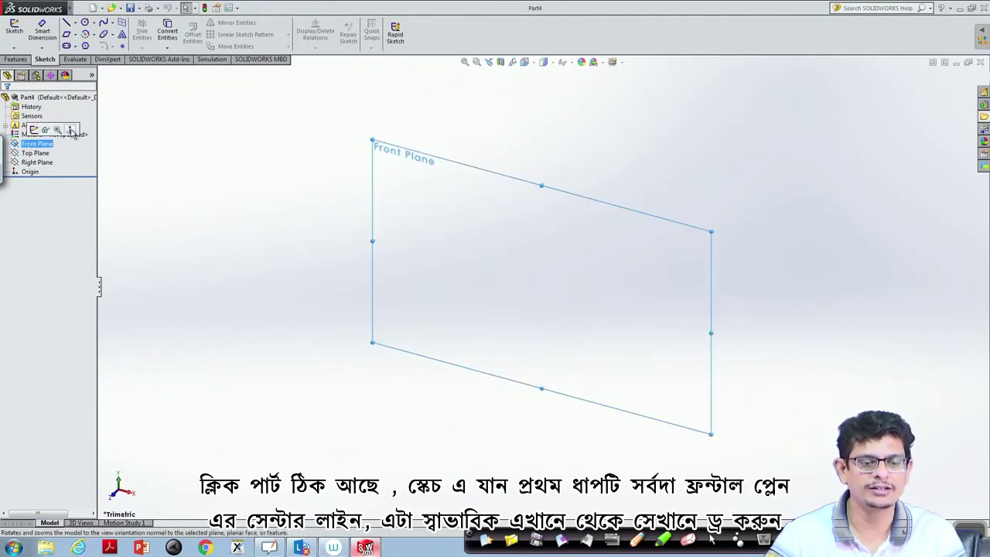
{"action": "left_click", "coordinate": [70, 130]}
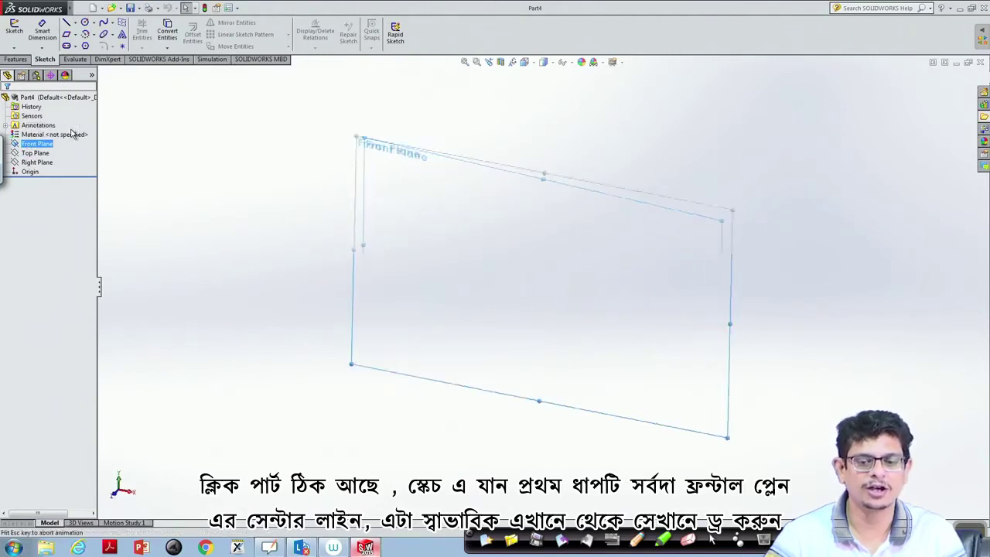
{"action": "left_click", "coordinate": [75, 23]}
{"action": "left_click", "coordinate": [97, 42]}
Step: Draw a vertical centerline through the origin
{"action": "left_click", "coordinate": [545, 286]}
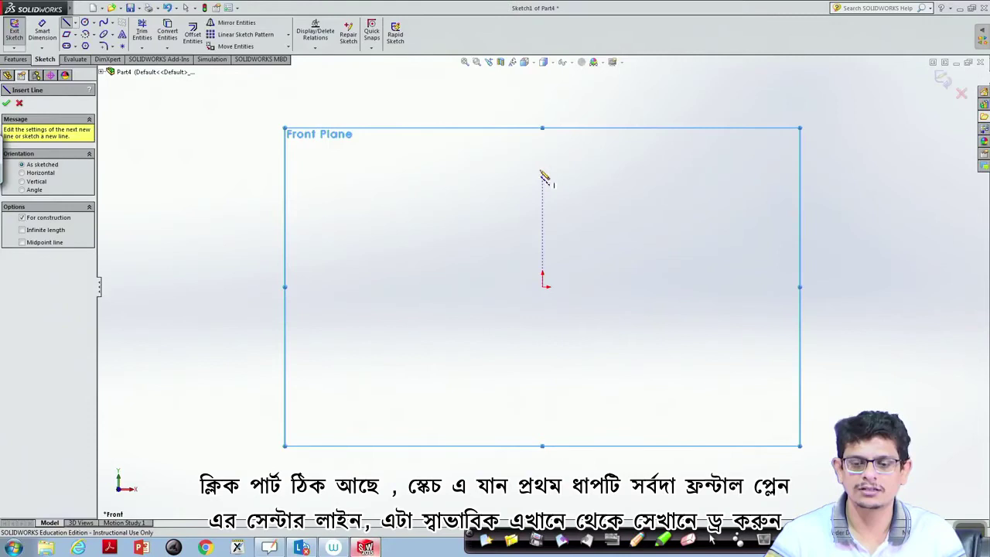
{"action": "left_click", "coordinate": [542, 174]}
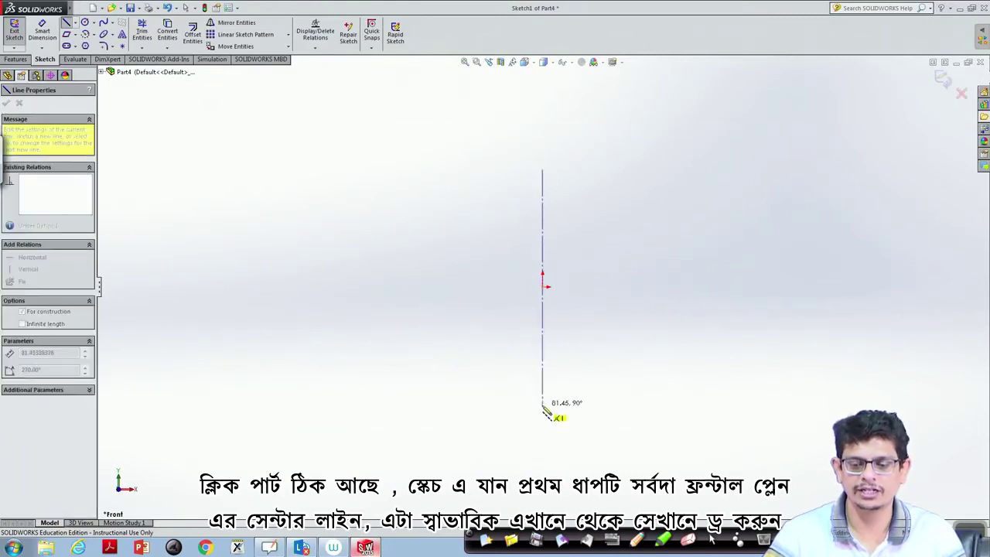
{"action": "left_click", "coordinate": [543, 406]}
{"action": "key", "text": "Escape"}
{"action": "key", "text": "Escape"}
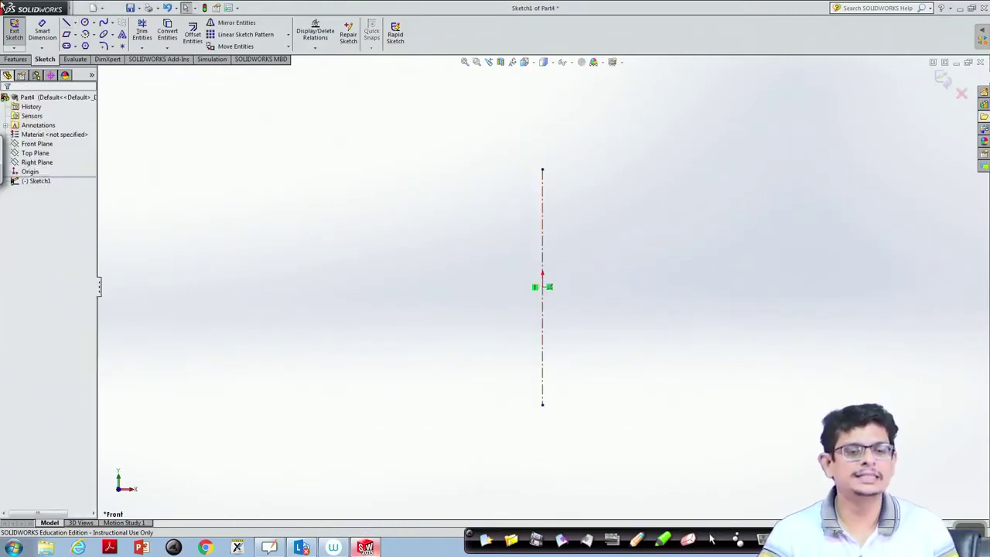
Step: Draw a closed stepped profile right of the centerline: top, down, step out, down, bottom, back up
{"action": "left_click", "coordinate": [75, 23]}
{"action": "left_click", "coordinate": [84, 34]}
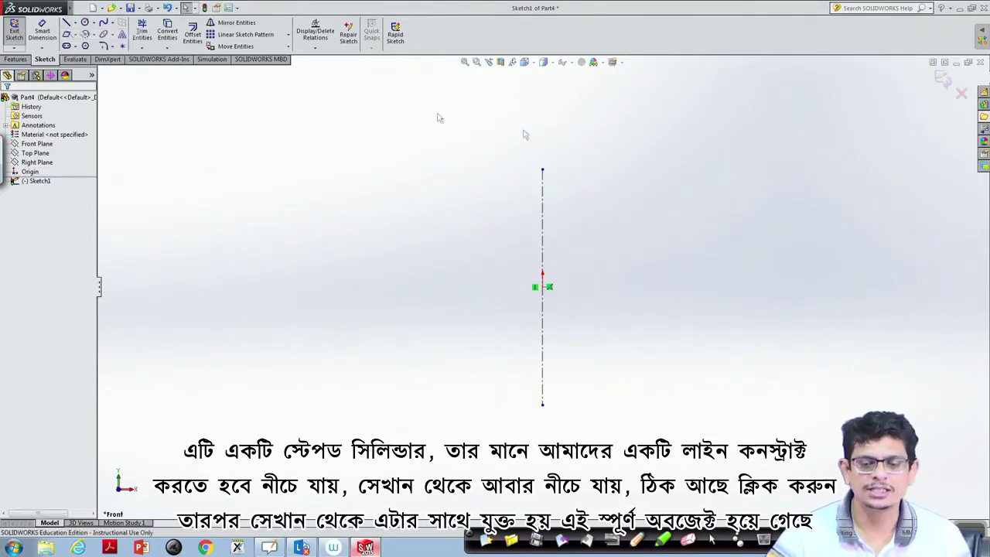
{"action": "left_click", "coordinate": [542, 190]}
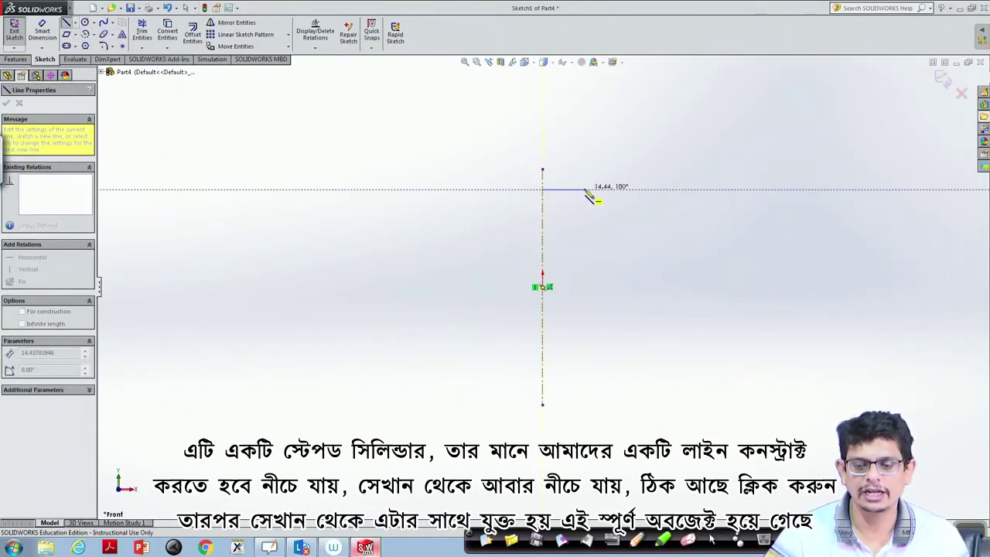
{"action": "left_click", "coordinate": [584, 191]}
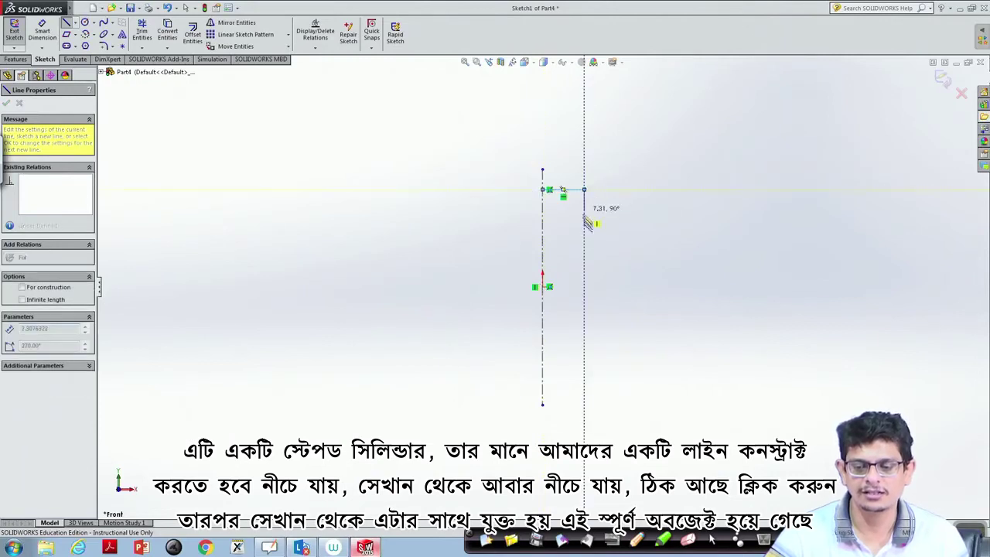
{"action": "left_click", "coordinate": [584, 312]}
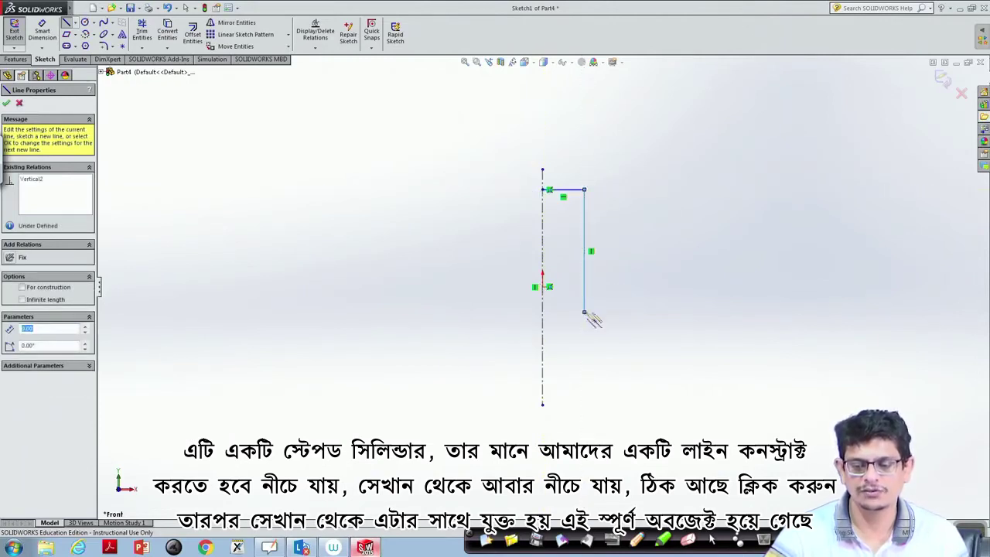
{"action": "left_click", "coordinate": [630, 312]}
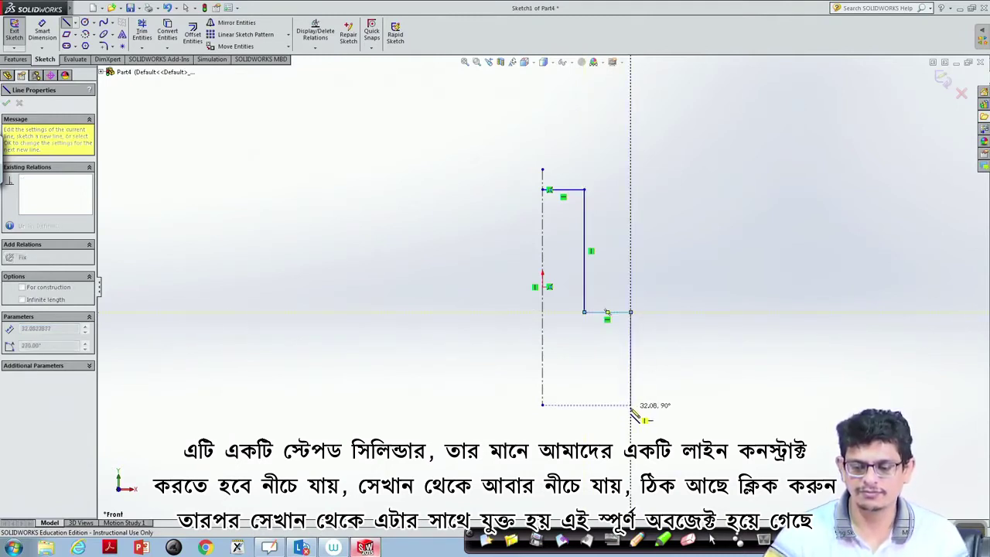
{"action": "left_click", "coordinate": [630, 405]}
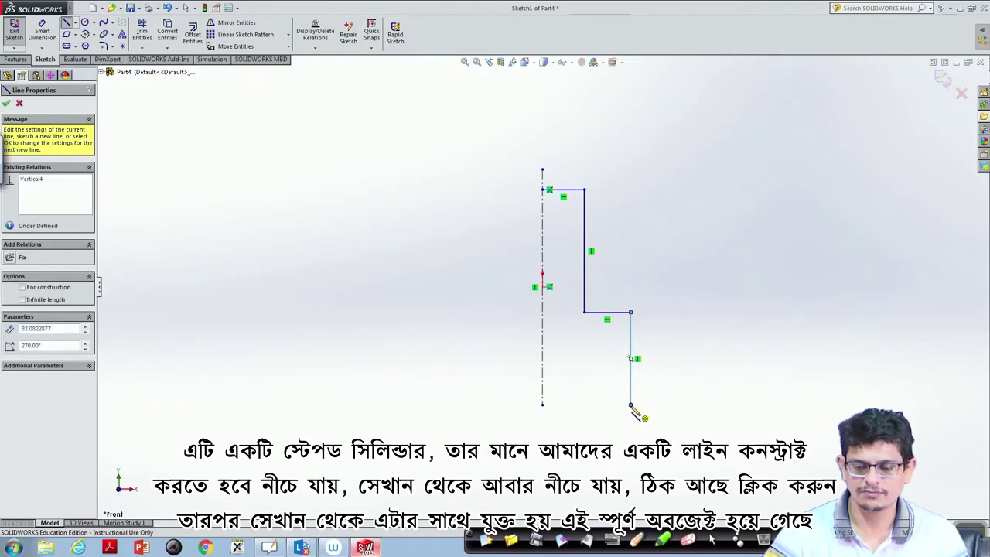
{"action": "left_click", "coordinate": [543, 405]}
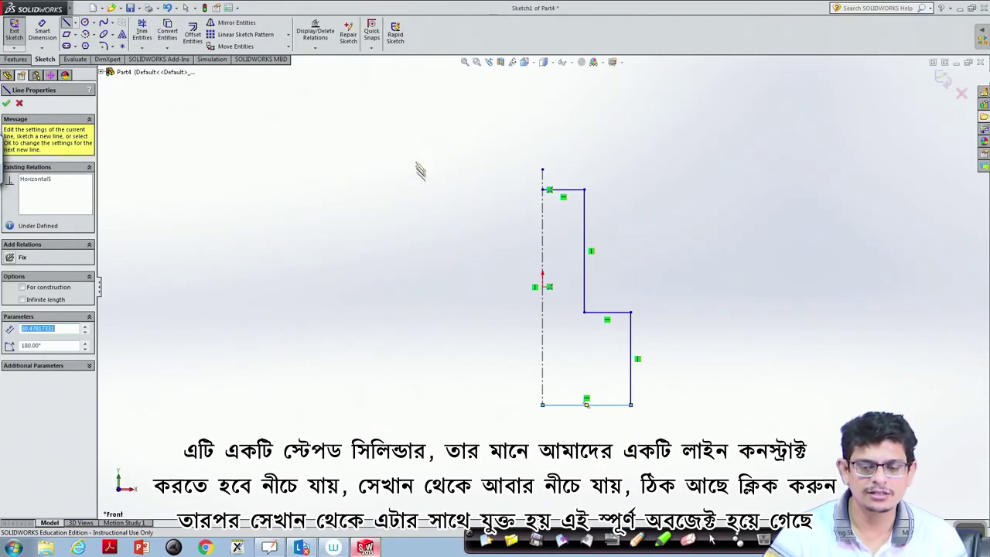
{"action": "left_click", "coordinate": [543, 405]}
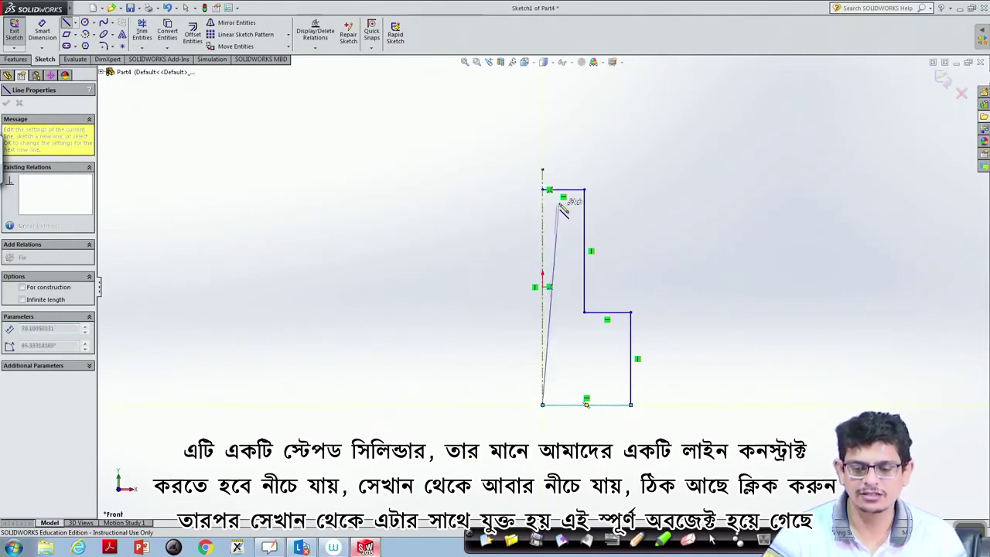
{"action": "left_click", "coordinate": [543, 190]}
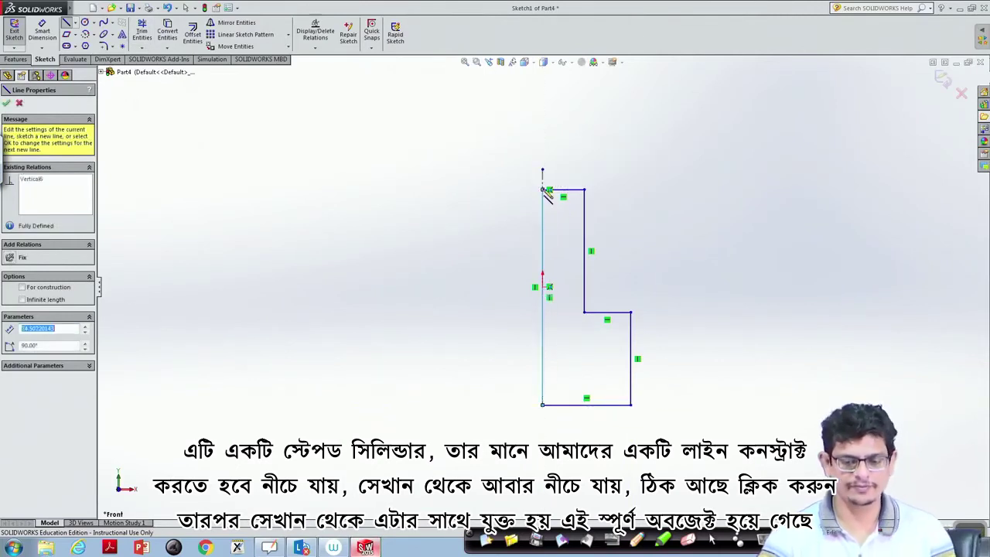
{"action": "key", "text": "Escape"}
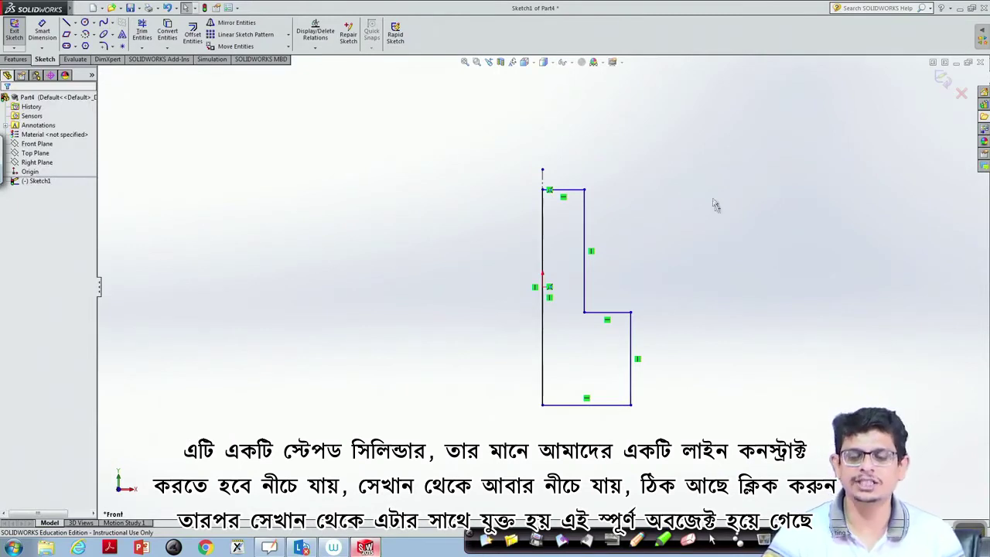
Step: Revolve the stepped sketch 270° about Line1 to create Revolve1
{"action": "mouse_move", "coordinate": [711, 171]}
{"action": "left_mouse_down"}
{"action": "mouse_move", "coordinate": [563, 462]}
{"action": "mouse_move", "coordinate": [531, 464]}
{"action": "left_mouse_up"}
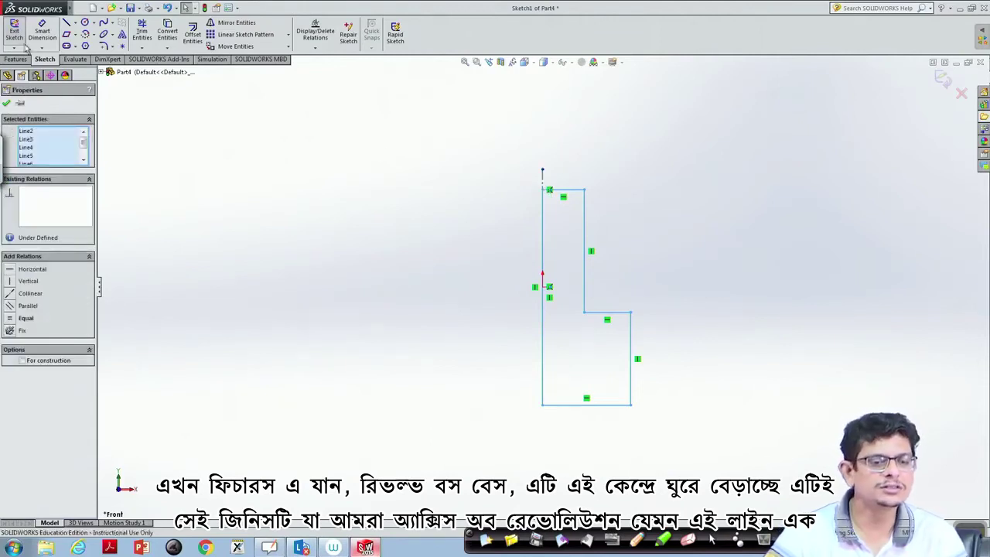
{"action": "left_click", "coordinate": [16, 58]}
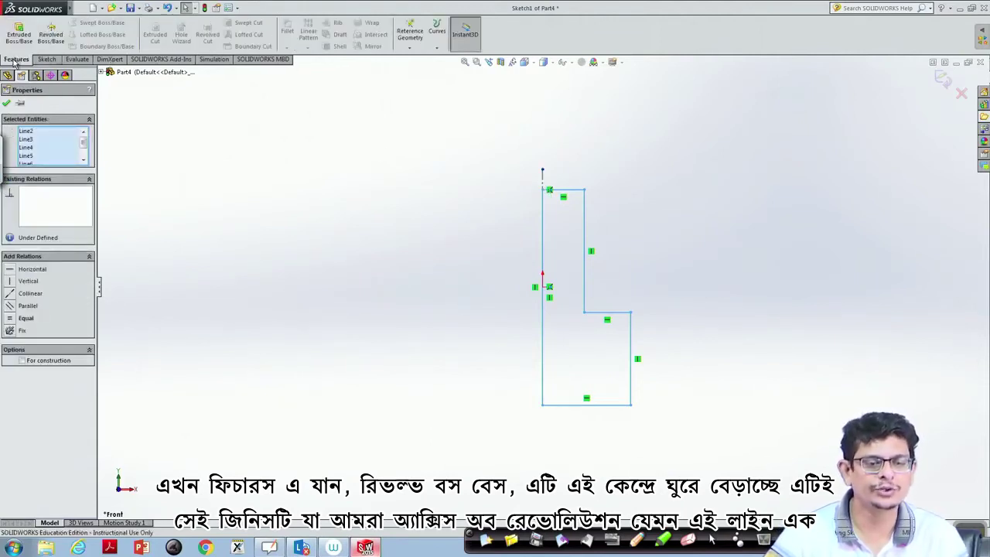
{"action": "left_click", "coordinate": [51, 34]}
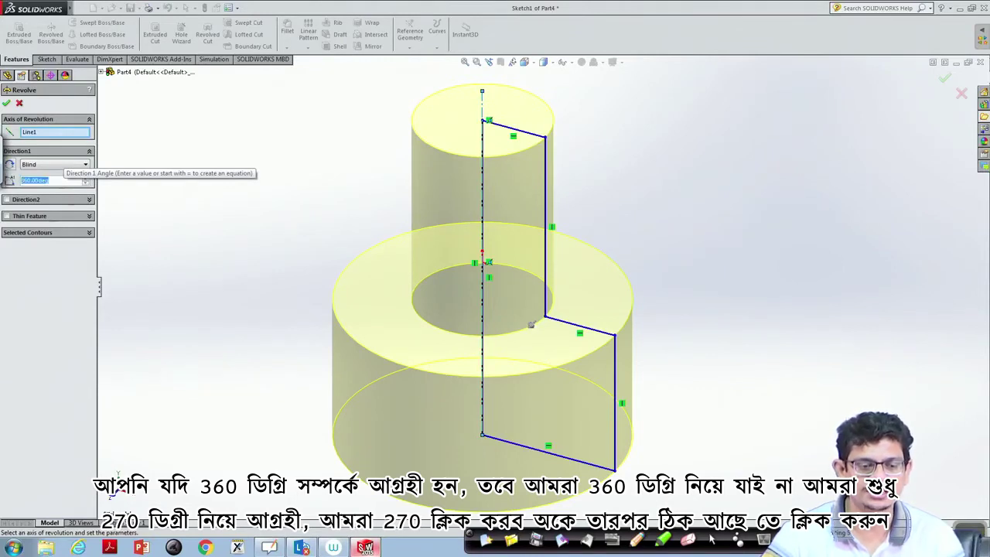
{"action": "type", "text": "27"}
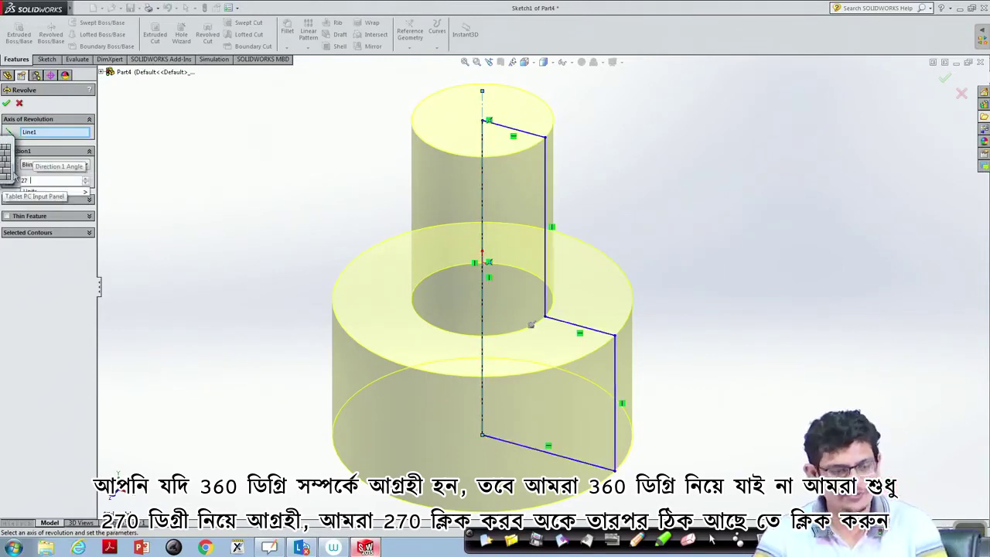
{"action": "type", "text": "0.00deg"}
{"action": "key", "text": "Return"}
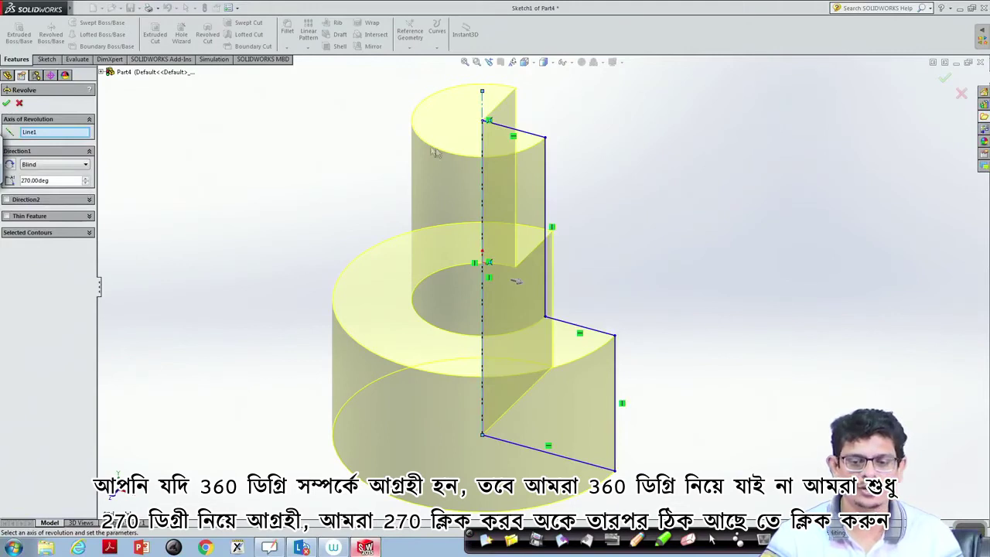
{"action": "left_click", "coordinate": [7, 104]}
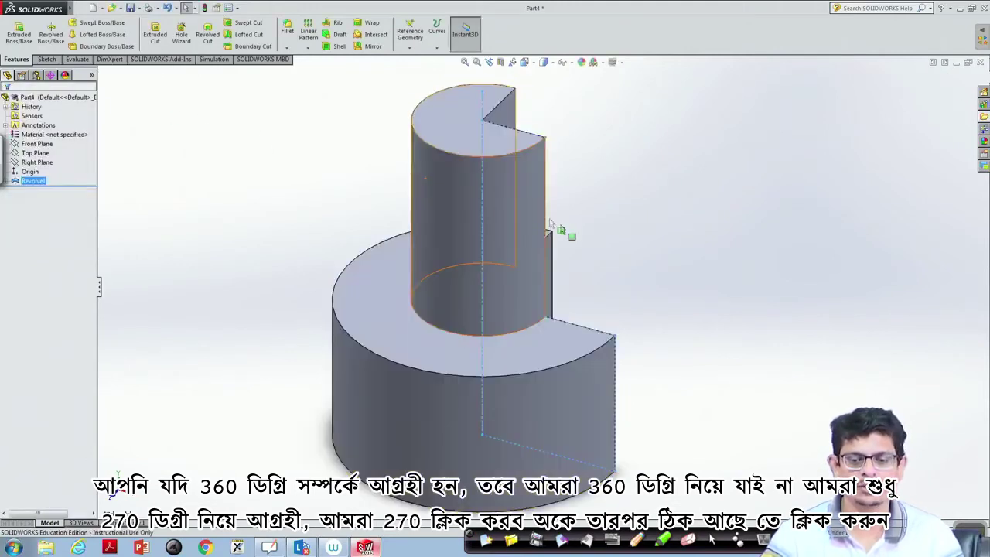
Step: Orbit the part, then show it in Isometric and afterwards Trimetric orientation
{"action": "middle_click_drag", "start_coordinate": [716, 224], "coordinate": [664, 433]}
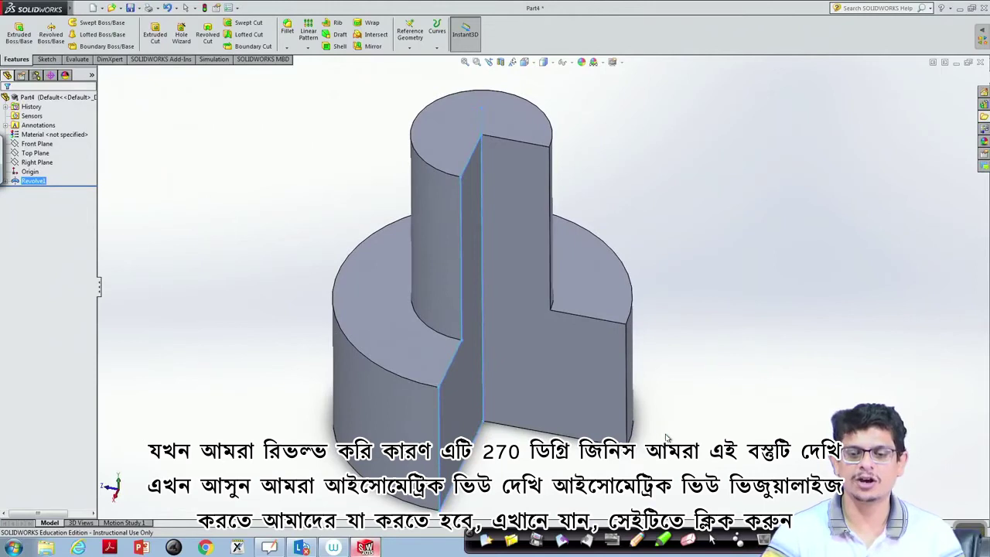
{"action": "left_click", "coordinate": [531, 63]}
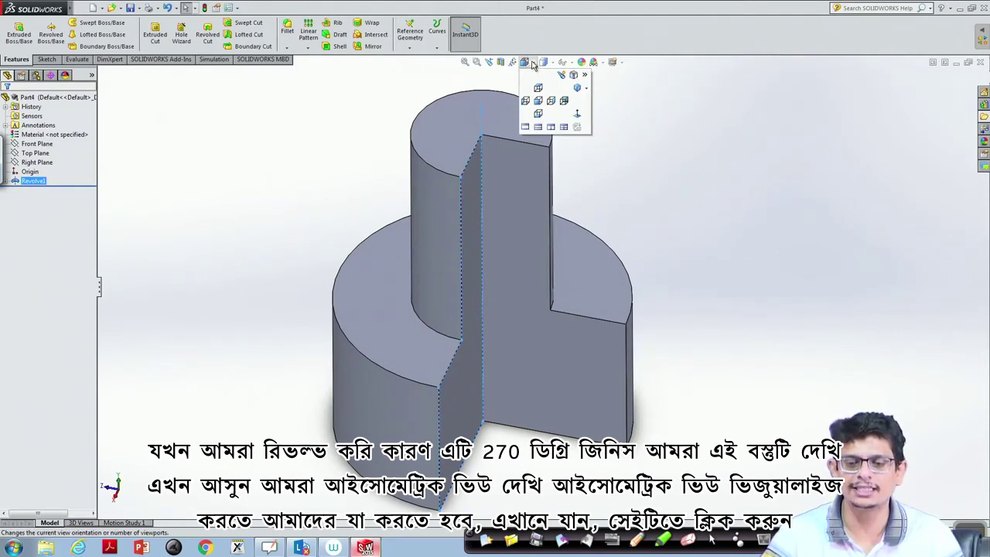
{"action": "left_click", "coordinate": [576, 90]}
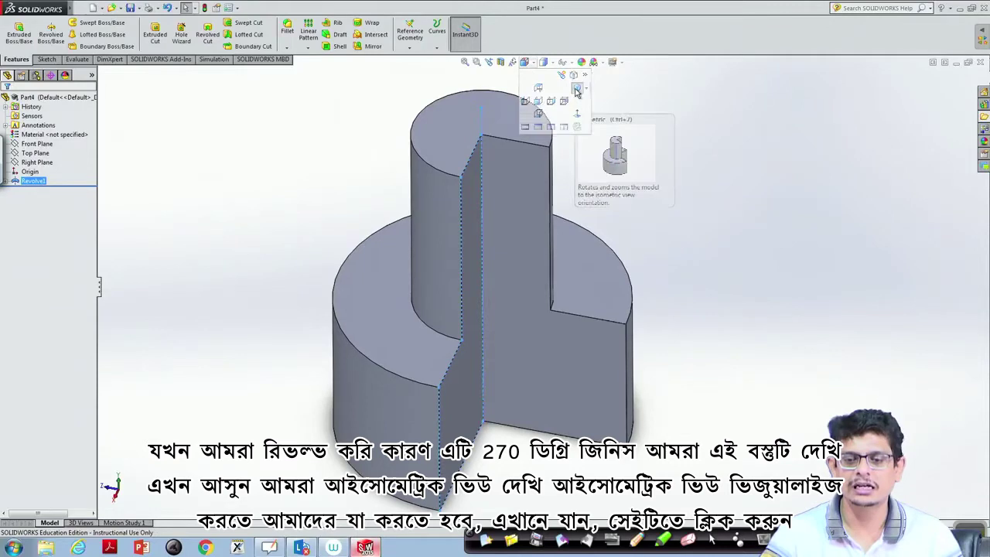
{"action": "left_click", "coordinate": [533, 65]}
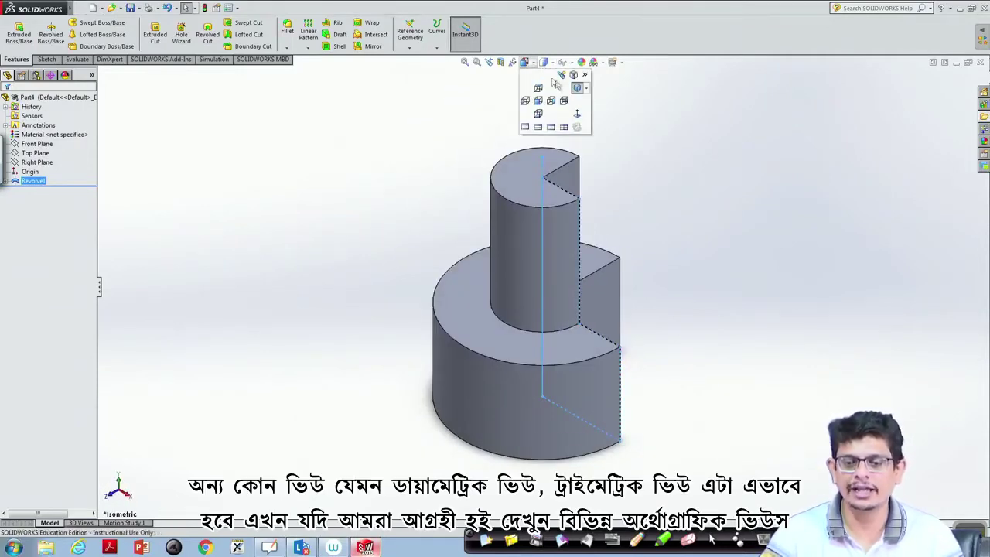
{"action": "left_click", "coordinate": [585, 88]}
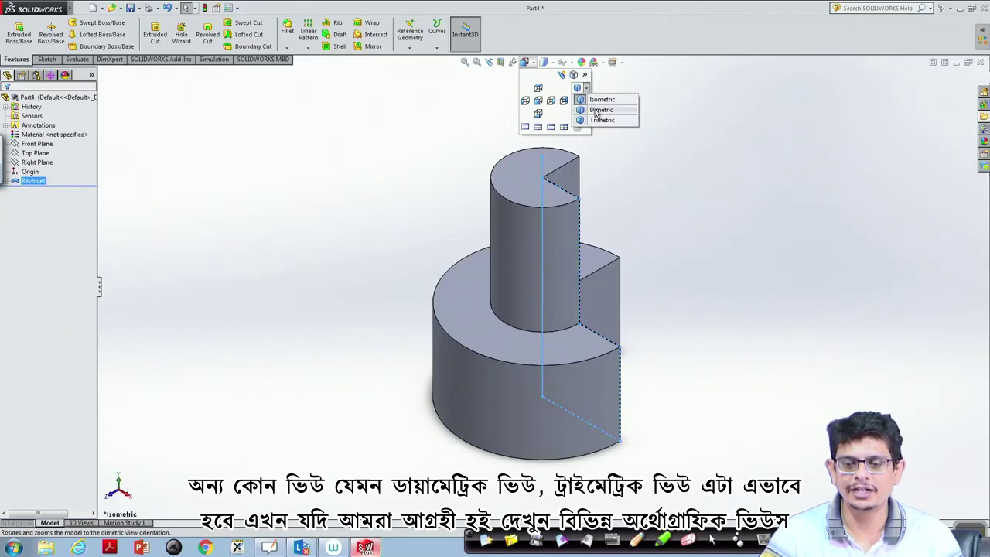
{"action": "left_click", "coordinate": [600, 120]}
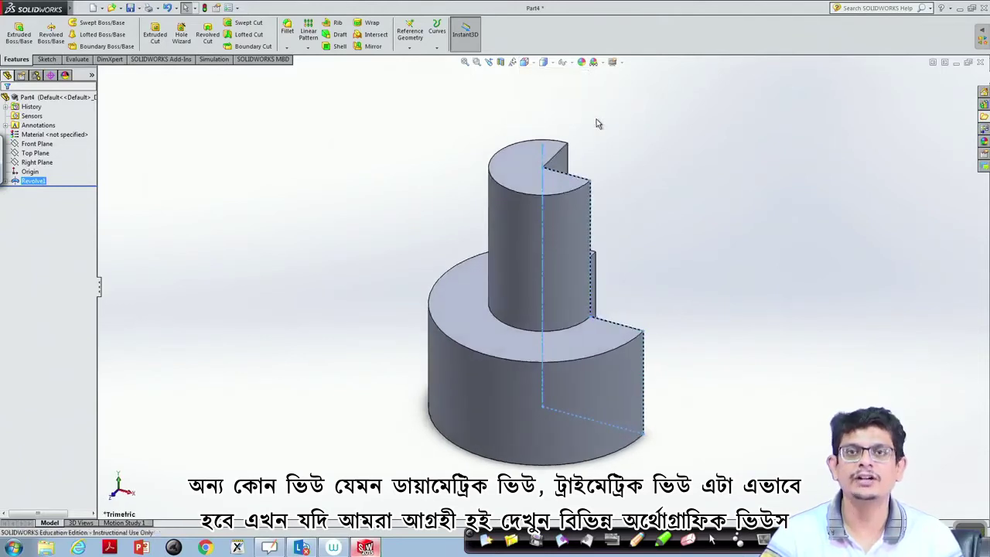
{"action": "left_click", "coordinate": [533, 66]}
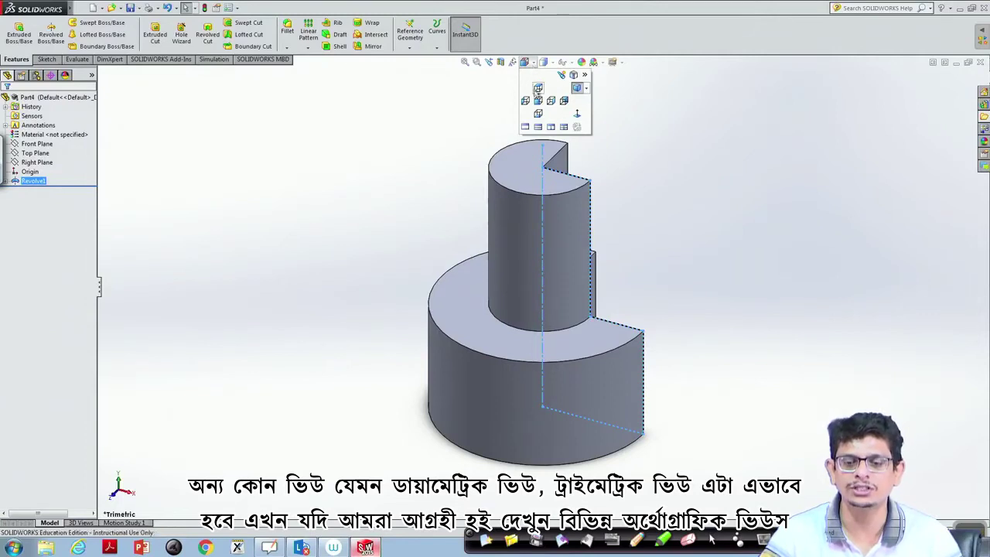
Step: Show Front, Left, Top and Trimetric viewports, then return to a single Front view
{"action": "left_click", "coordinate": [563, 129]}
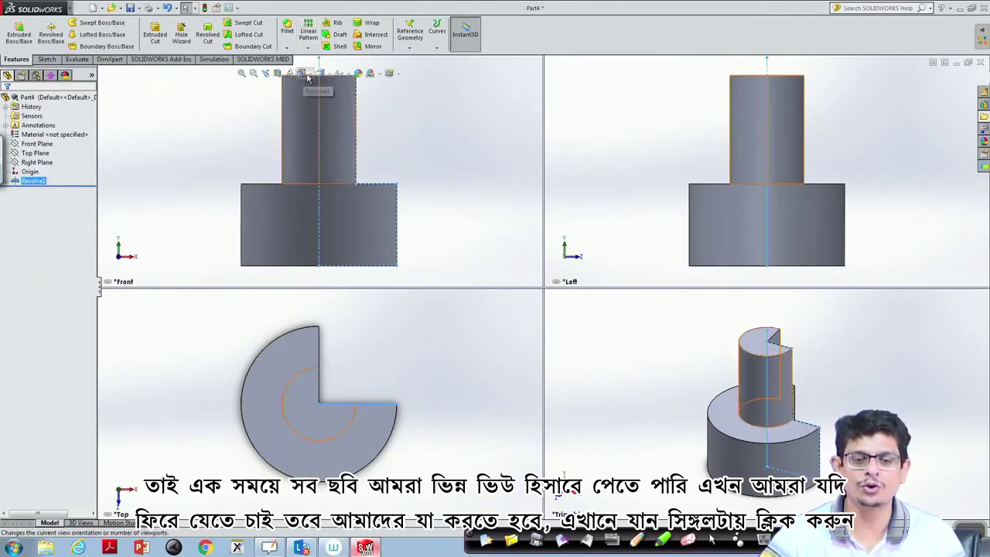
{"action": "left_click", "coordinate": [309, 76]}
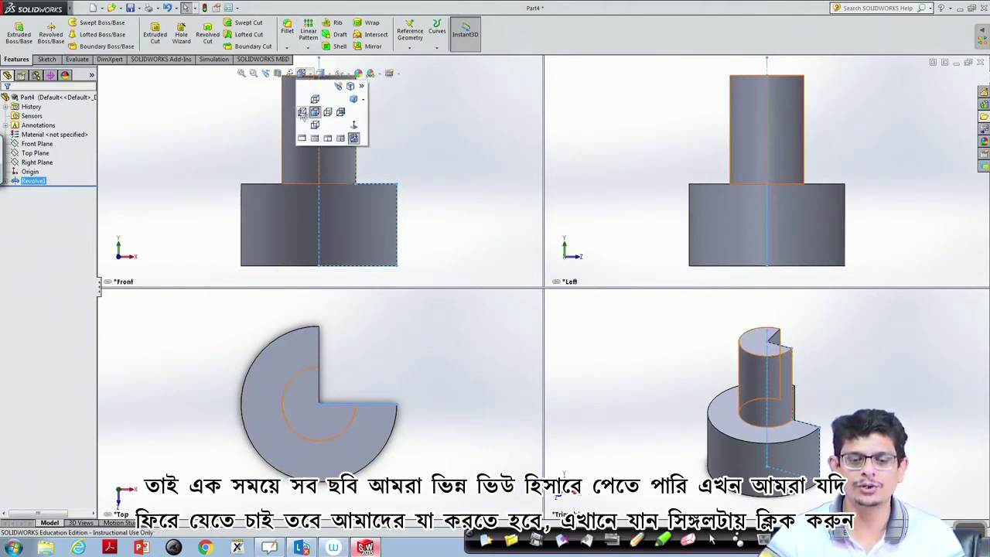
{"action": "left_click", "coordinate": [302, 138]}
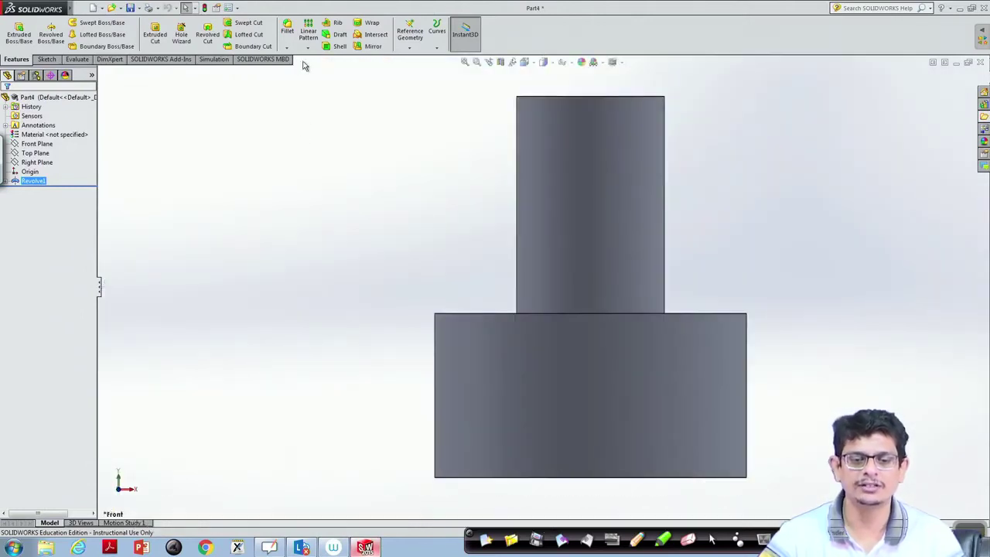
Step: View the part in Isometric, orbit it all around, then close Part4 to get the save prompt
{"action": "left_click", "coordinate": [532, 64]}
{"action": "left_click", "coordinate": [573, 89]}
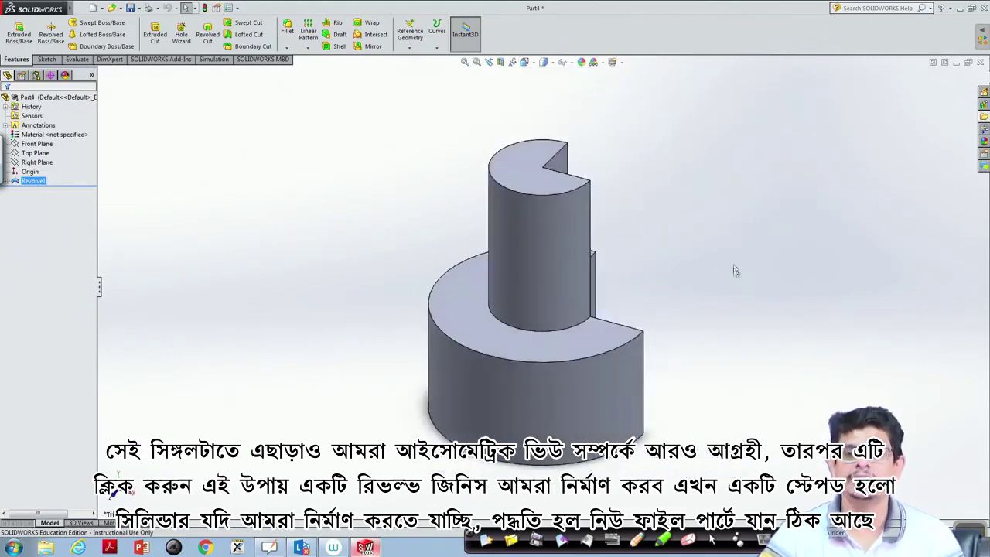
{"action": "middle_click_drag", "start_coordinate": [733, 298], "coordinate": [631, 299]}
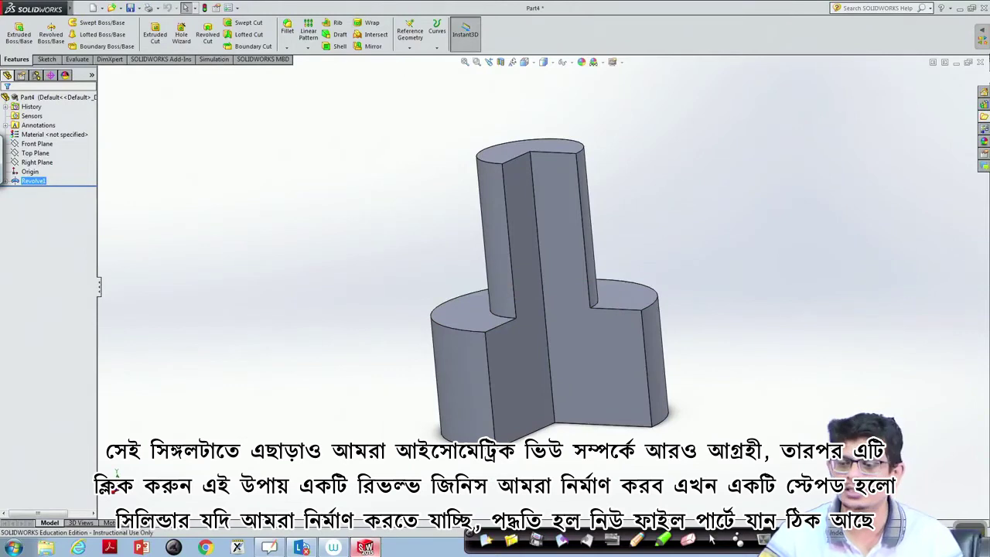
{"action": "left_click", "coordinate": [981, 66]}
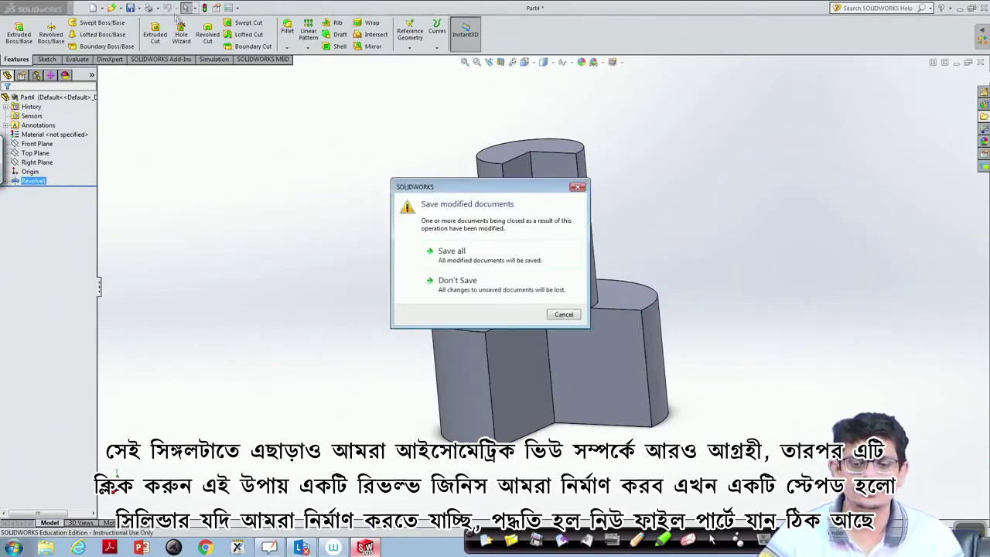
Step: Discard Part4's changes and create a new part document, Part5
{"action": "left_click", "coordinate": [464, 283]}
{"action": "left_click", "coordinate": [92, 8]}
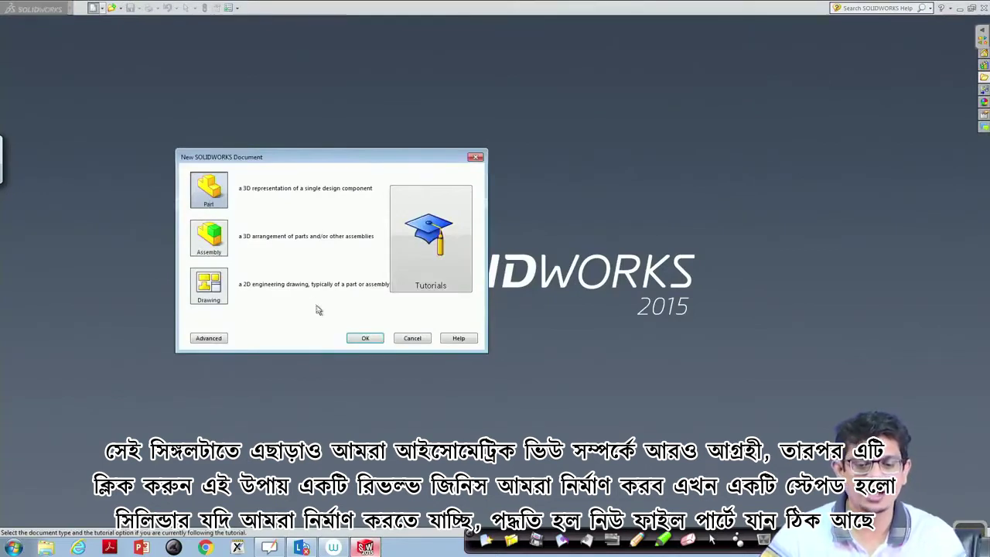
{"action": "left_click", "coordinate": [365, 338]}
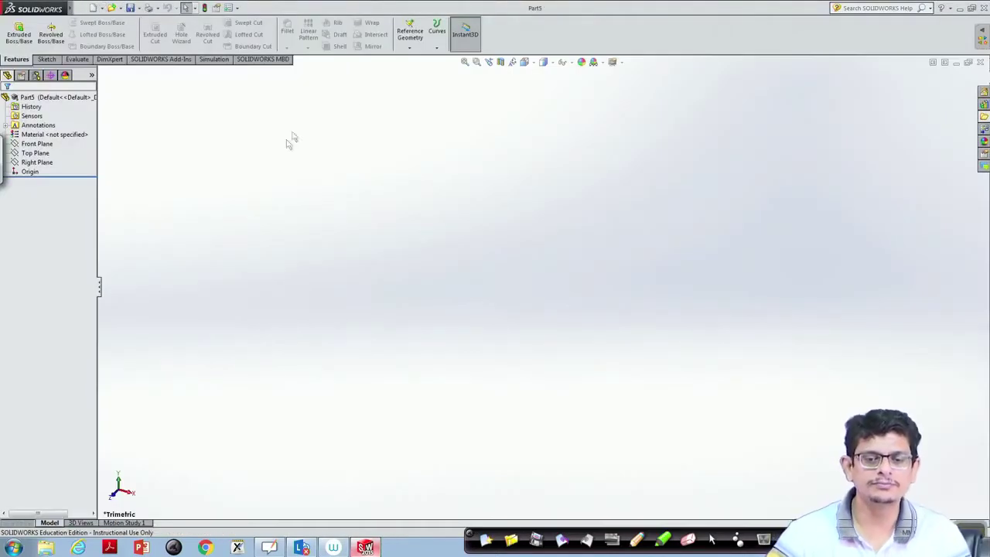
Step: Select the Front Plane and turn the view Normal To it
{"action": "left_click", "coordinate": [49, 60]}
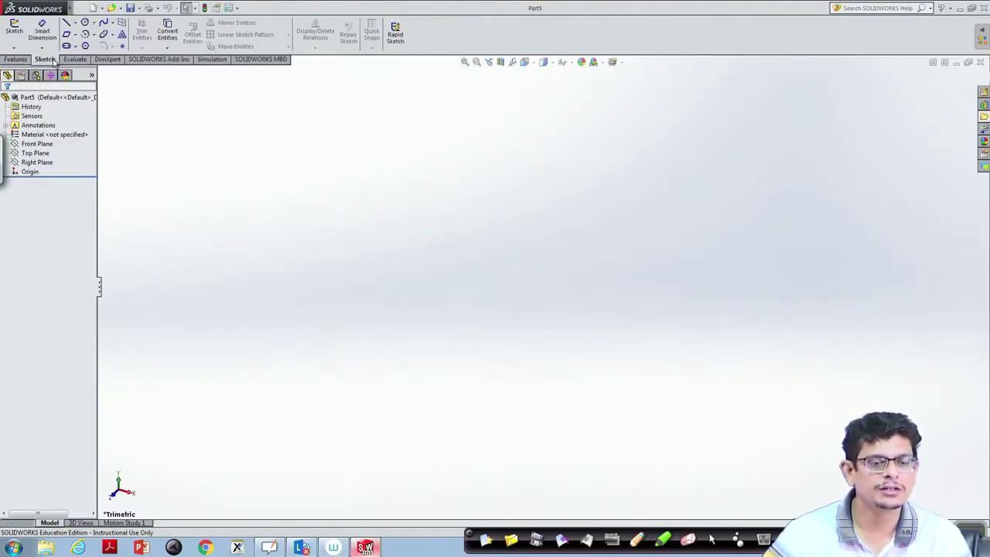
{"action": "left_click", "coordinate": [75, 23]}
{"action": "left_click", "coordinate": [93, 44]}
{"action": "left_click", "coordinate": [36, 144]}
{"action": "right_click", "coordinate": [33, 145]}
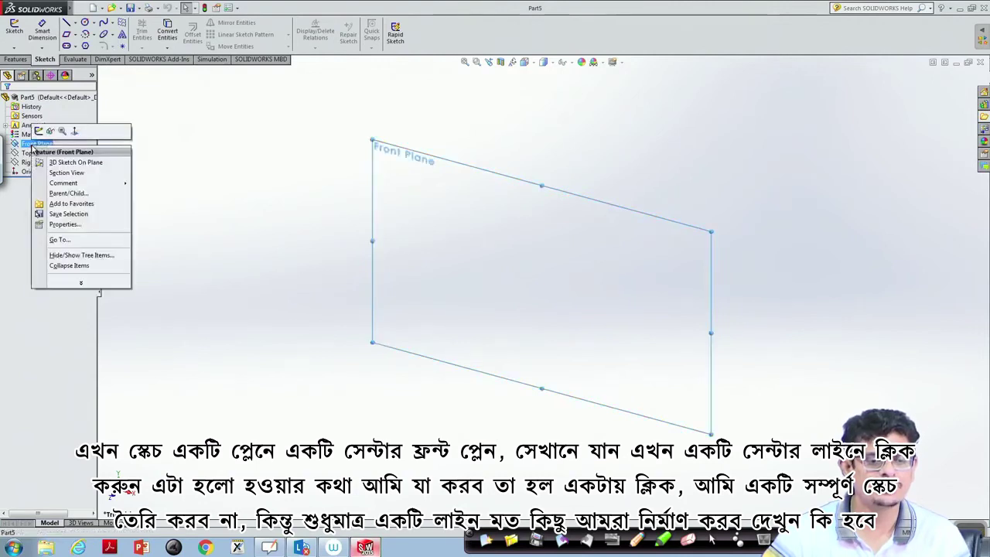
{"action": "left_click", "coordinate": [75, 132]}
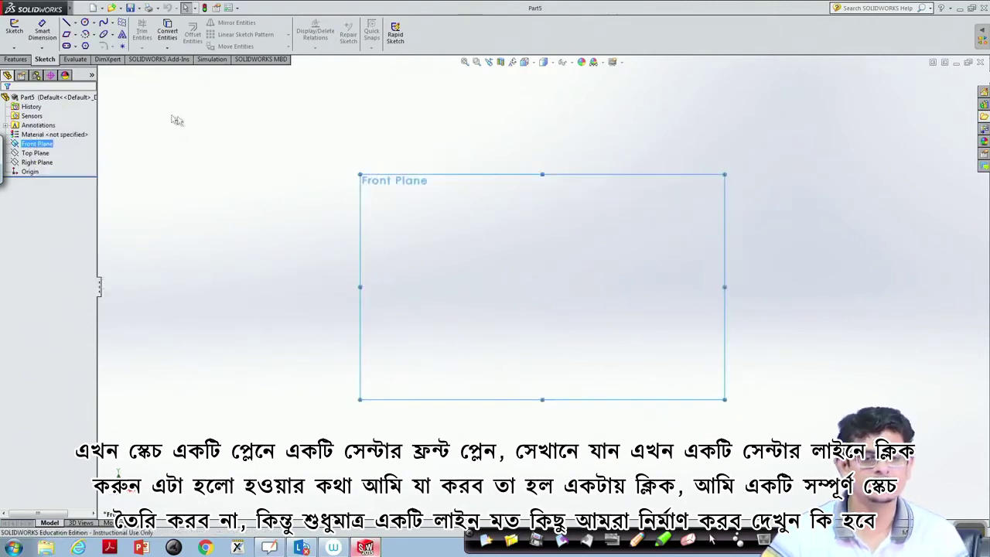
{"action": "left_click", "coordinate": [76, 26]}
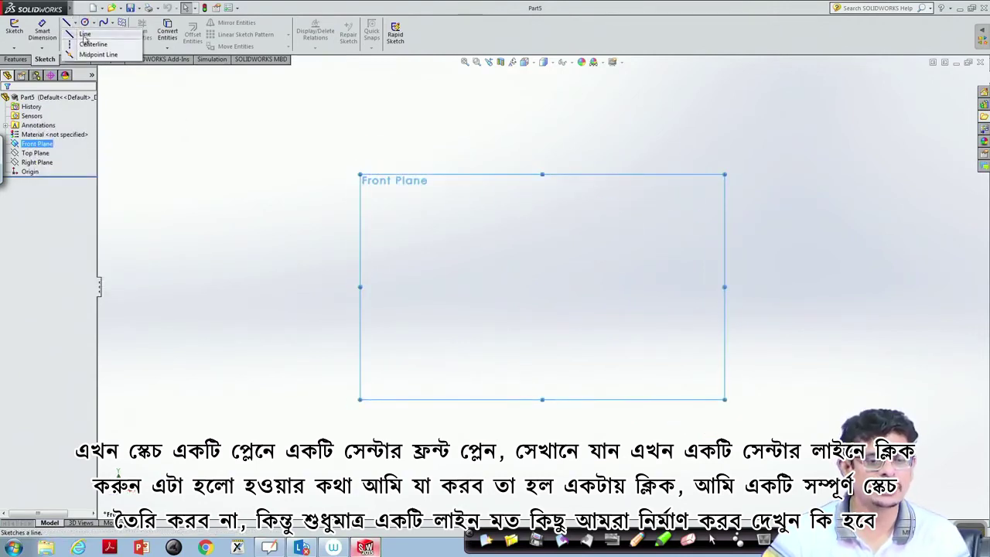
Step: Draw a vertical centerline through the origin on the Front Plane
{"action": "left_click", "coordinate": [93, 43]}
{"action": "left_click", "coordinate": [542, 193]}
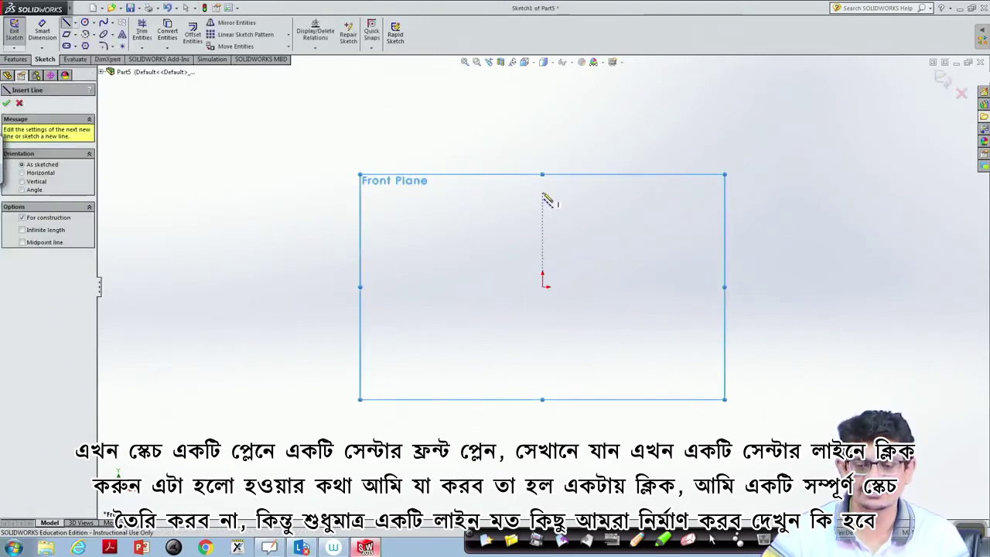
{"action": "left_click", "coordinate": [542, 284]}
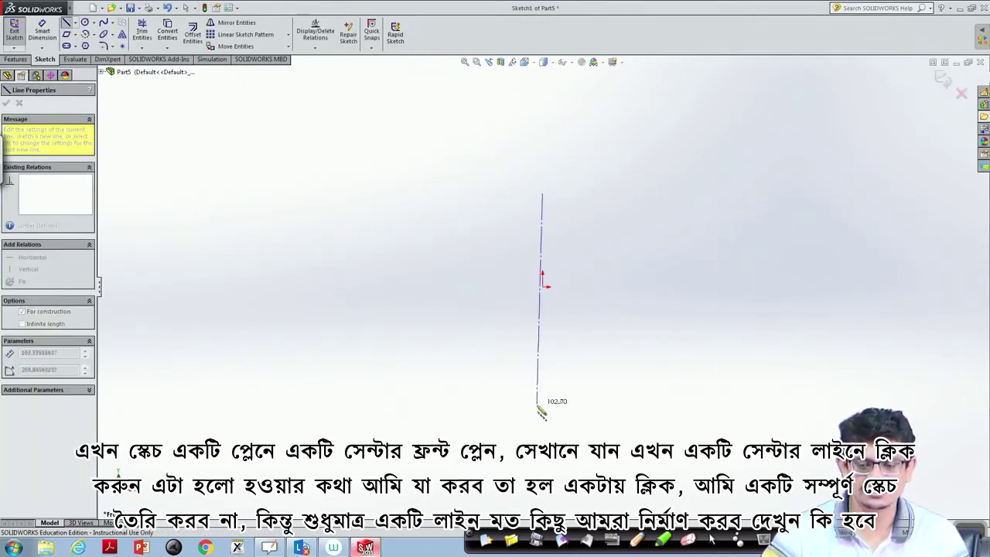
{"action": "left_click", "coordinate": [542, 414]}
{"action": "key", "text": "Escape"}
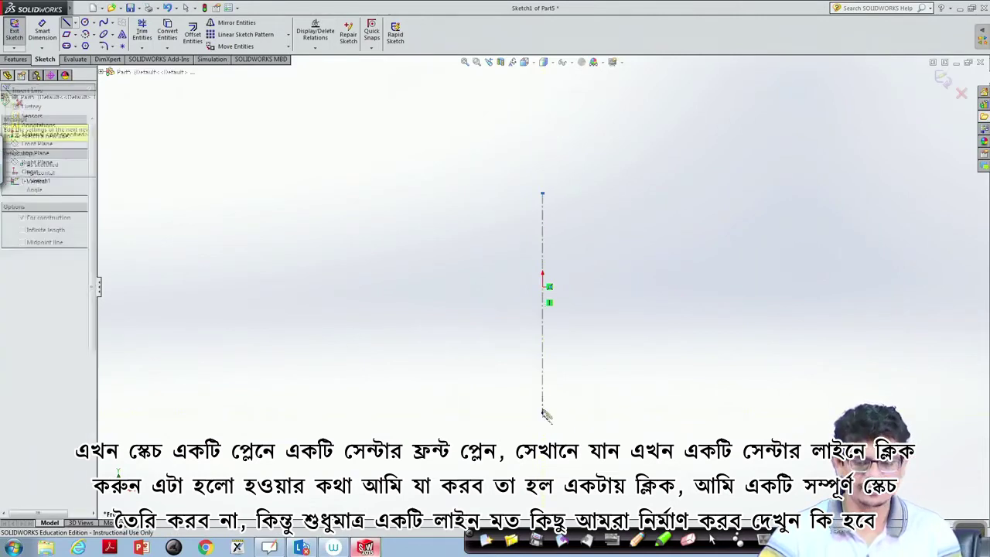
Step: Draw an open vertical-horizontal-vertical stepped line chain right of the centerline
{"action": "left_click", "coordinate": [75, 23]}
{"action": "left_click", "coordinate": [85, 36]}
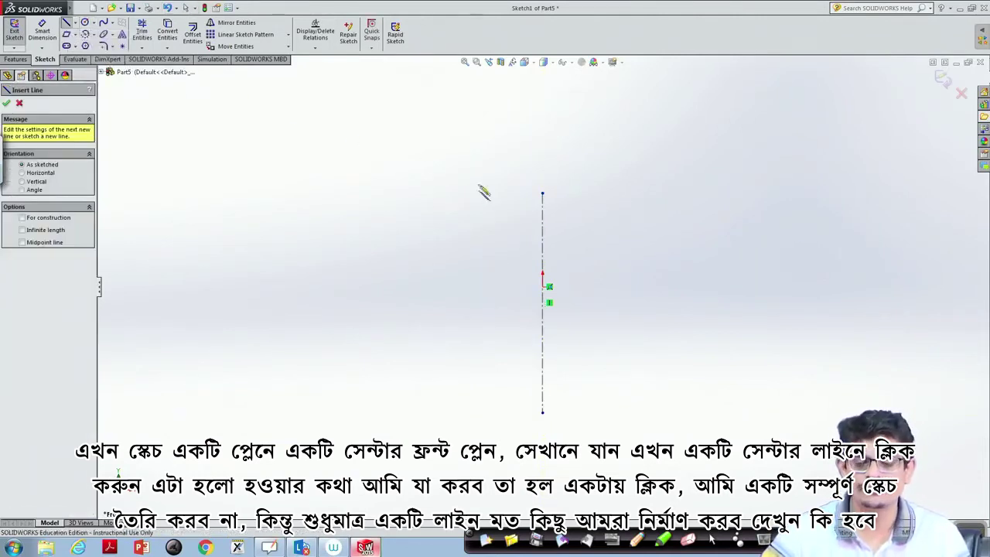
{"action": "left_click", "coordinate": [591, 194]}
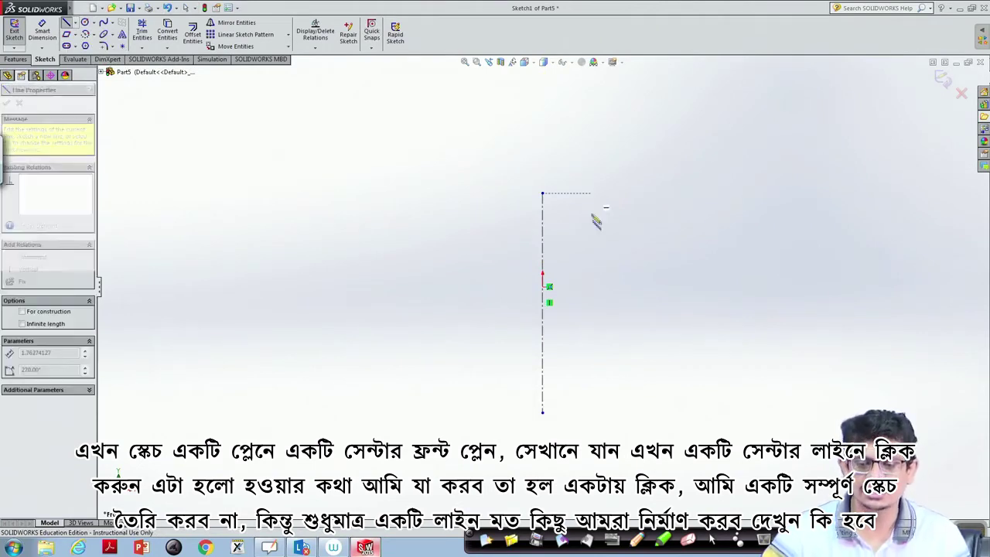
{"action": "left_click", "coordinate": [592, 287]}
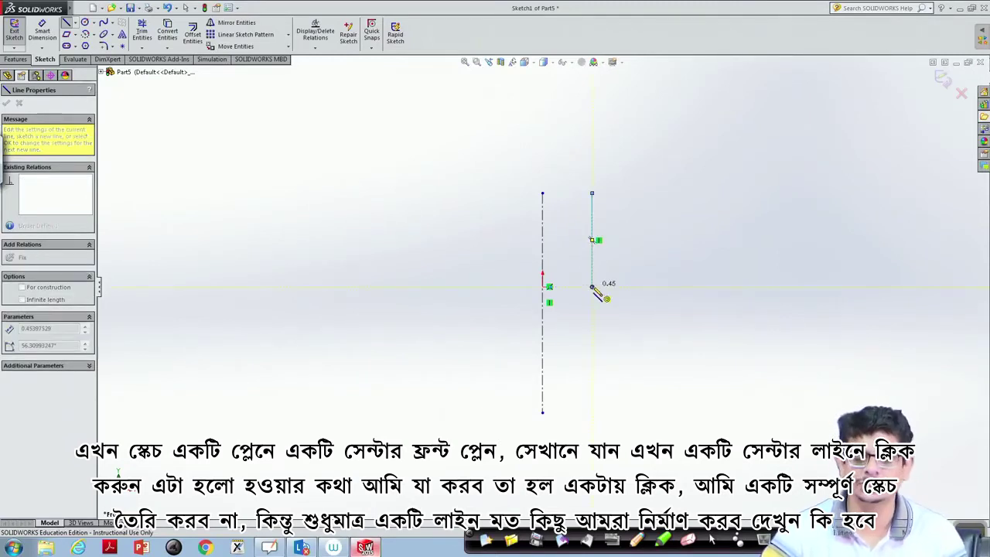
{"action": "left_click", "coordinate": [631, 288]}
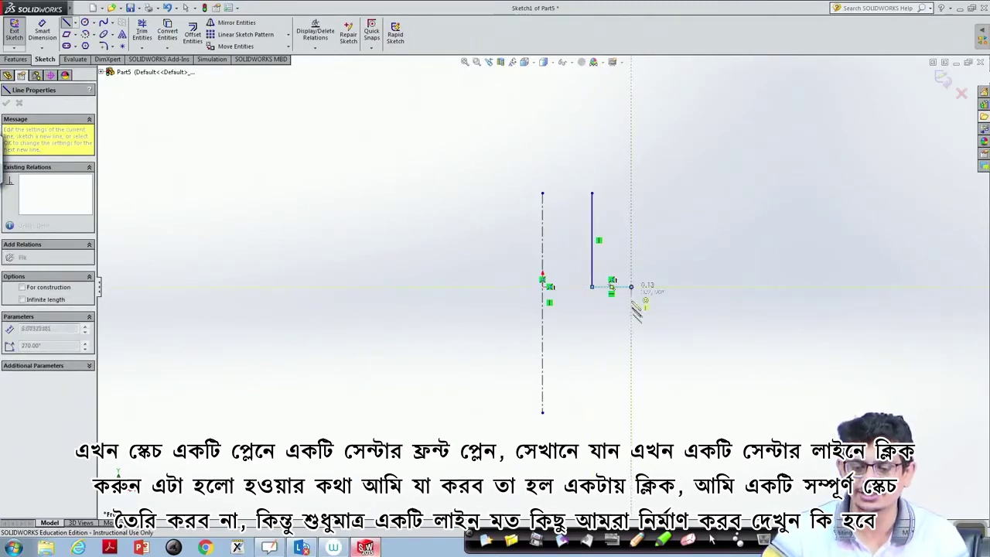
{"action": "left_click", "coordinate": [631, 412]}
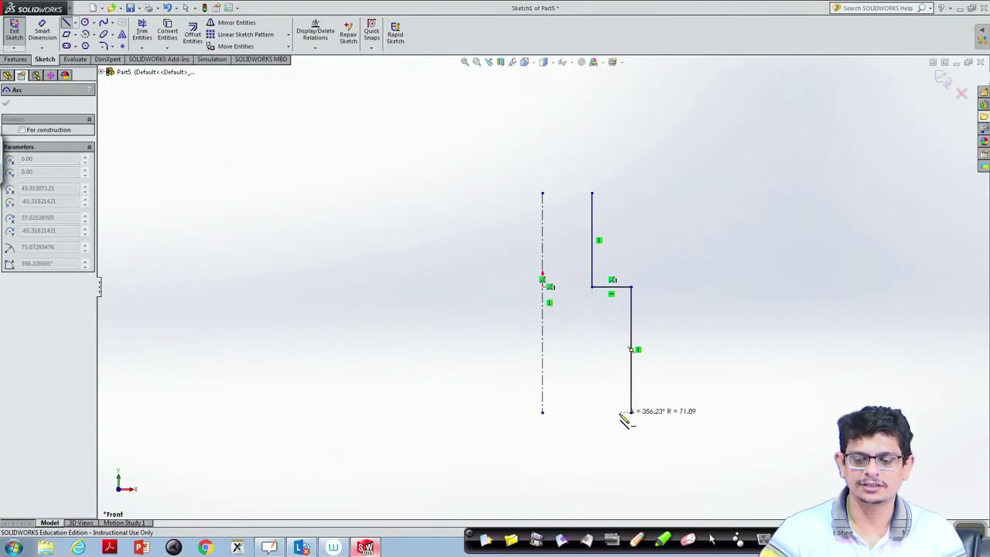
{"action": "key", "text": "Escape"}
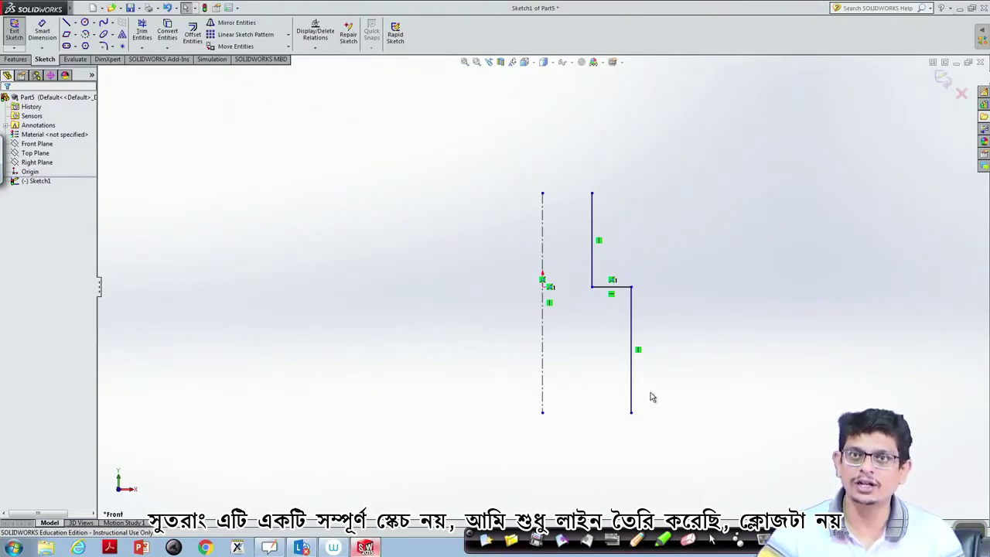
Step: Select Line2–Line4 and try to revolve them, which triggers the open-sketch warning
{"action": "mouse_move", "coordinate": [583, 184]}
{"action": "left_mouse_down"}
{"action": "mouse_move", "coordinate": [689, 410]}
{"action": "mouse_move", "coordinate": [688, 438]}
{"action": "left_mouse_up"}
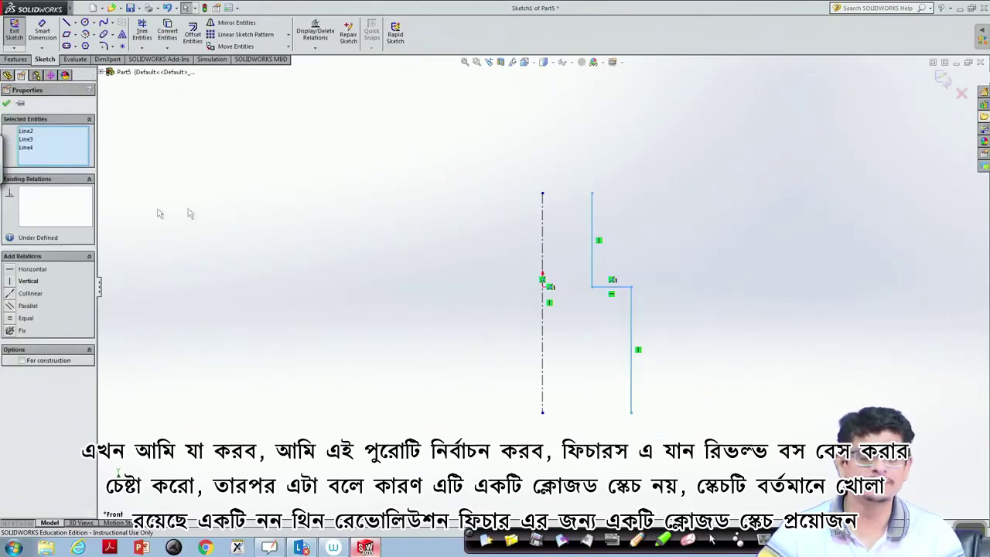
{"action": "left_click", "coordinate": [15, 60]}
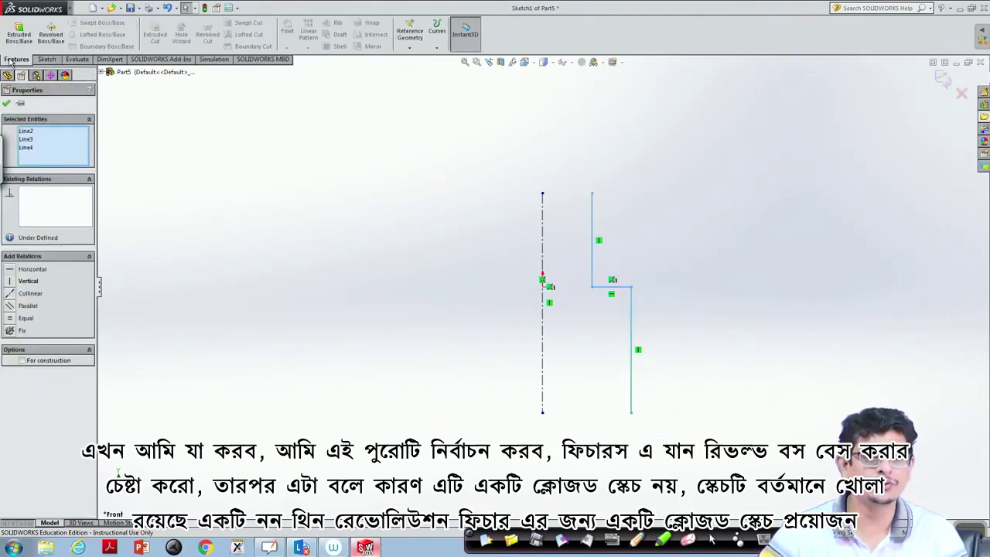
{"action": "left_click", "coordinate": [49, 40]}
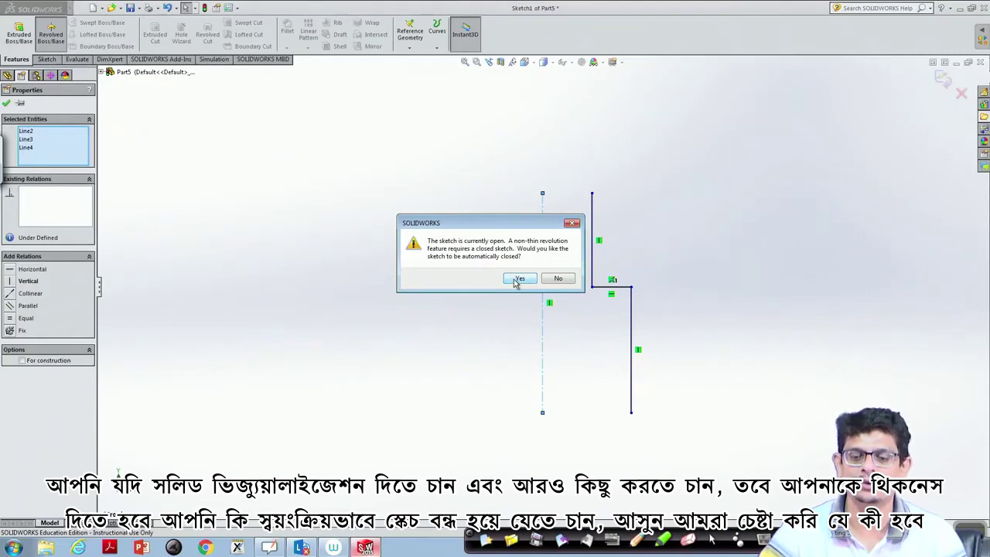
Step: Accept auto-closing the sketch and revolve it 360° as a thin feature 0.5 thick
{"action": "left_click", "coordinate": [517, 279]}
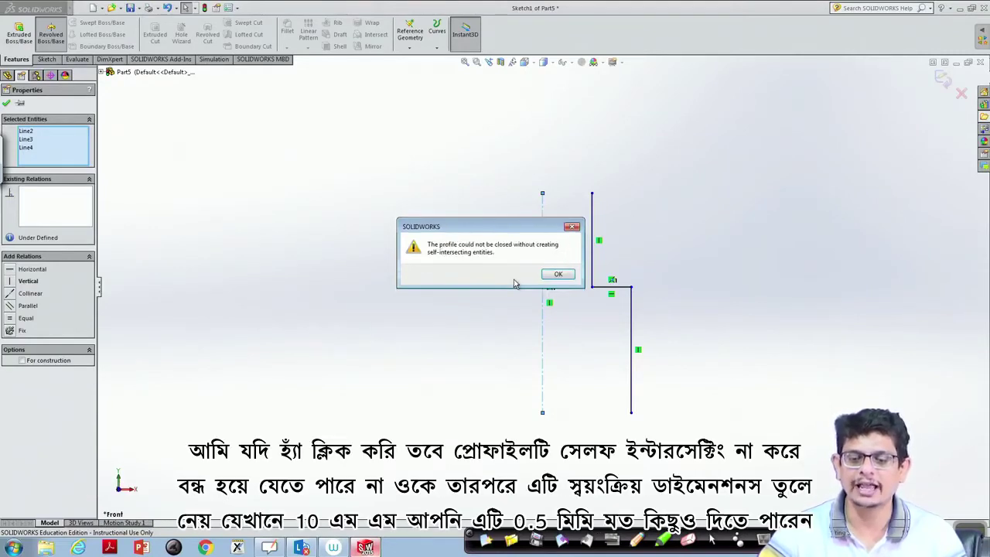
{"action": "left_click", "coordinate": [559, 275]}
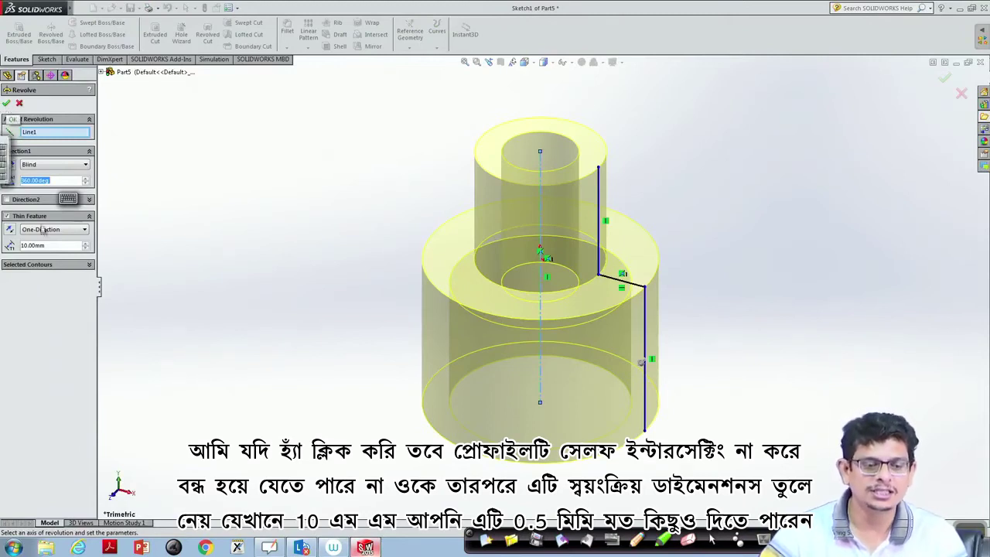
{"action": "key", "text": "Tab"}
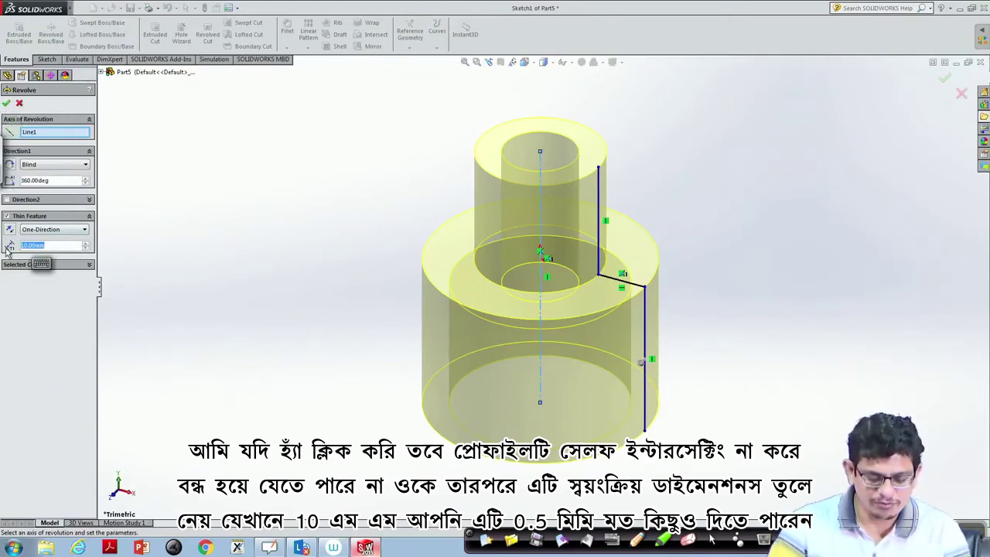
{"action": "type", "text": "0.5"}
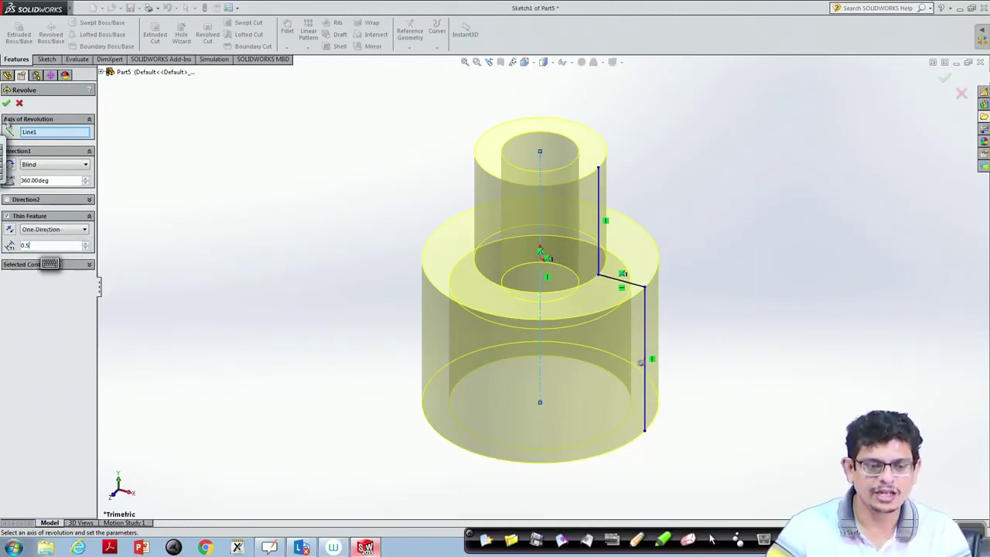
{"action": "left_click", "coordinate": [6, 103]}
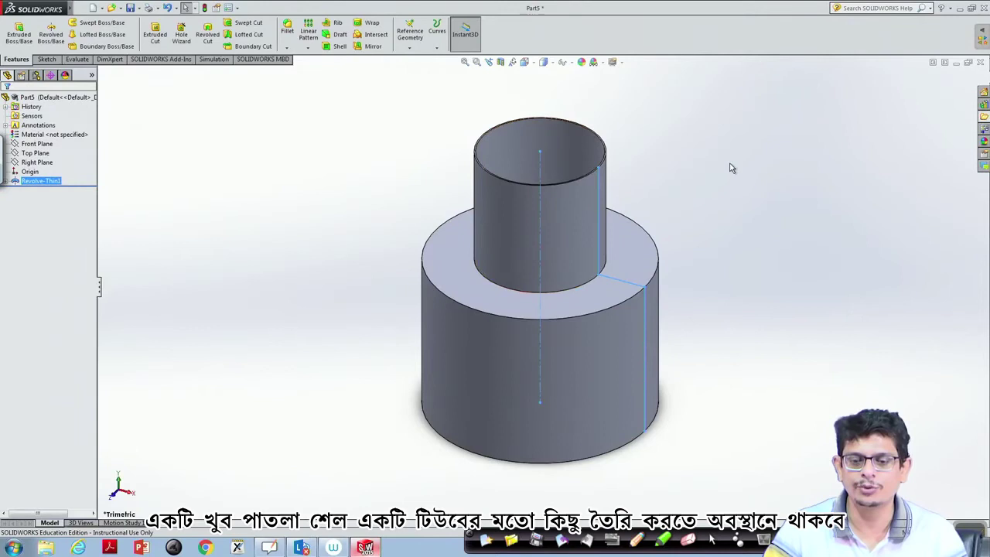
Step: Orbit around Revolve-Thin1 to inspect it from above, from below and into its open end
{"action": "middle_click_drag", "start_coordinate": [714, 214], "coordinate": [700, 69]}
{"action": "middle_click_drag", "start_coordinate": [676, 335], "coordinate": [824, 157]}
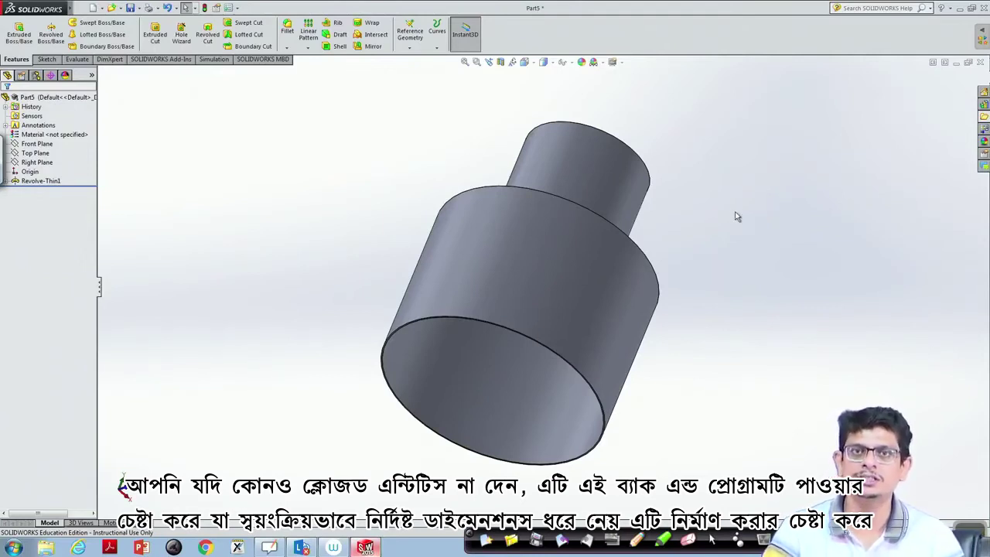
{"action": "middle_click_drag", "start_coordinate": [781, 232], "coordinate": [835, 230]}
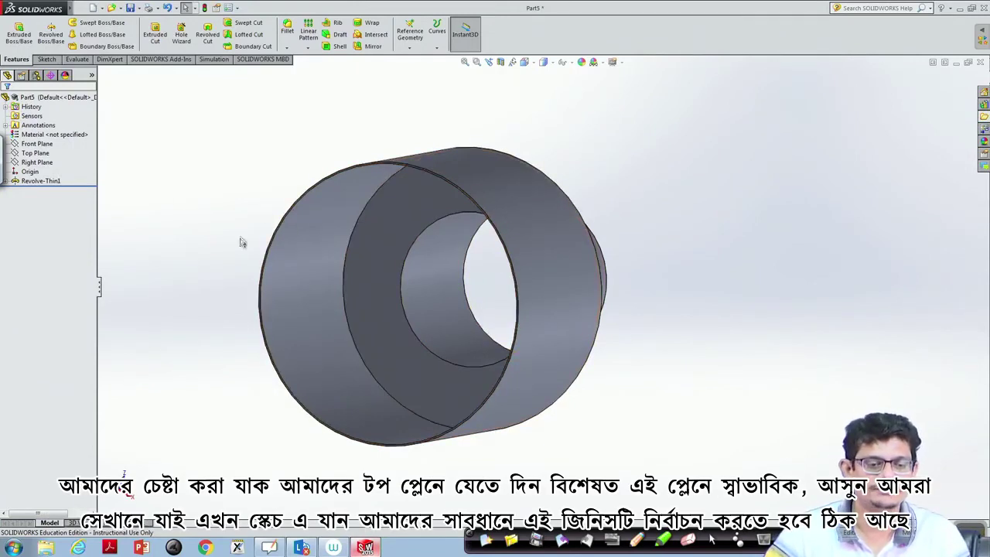
Step: Try turning the view normal to the tube's front circular edge, then cancel
{"action": "left_click", "coordinate": [46, 144]}
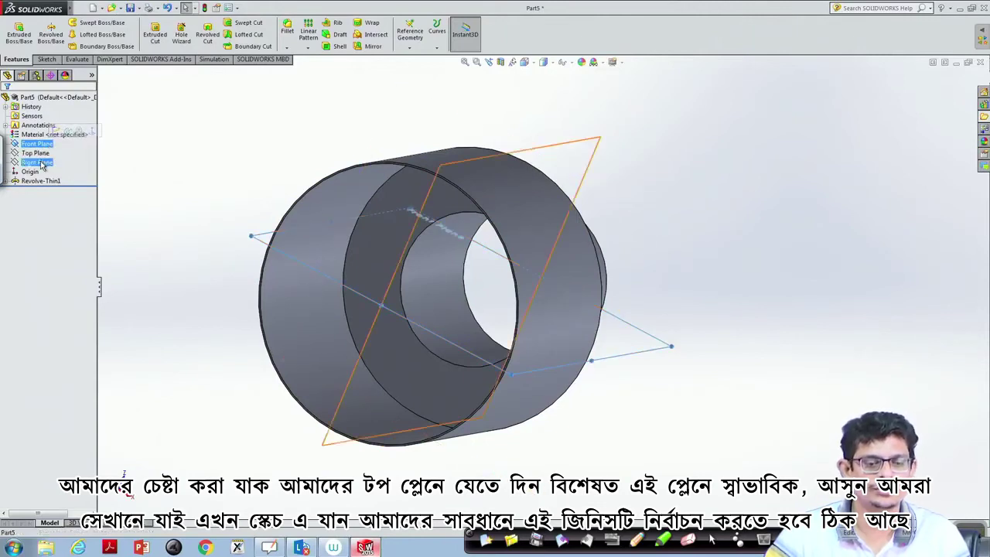
{"action": "left_click", "coordinate": [35, 153]}
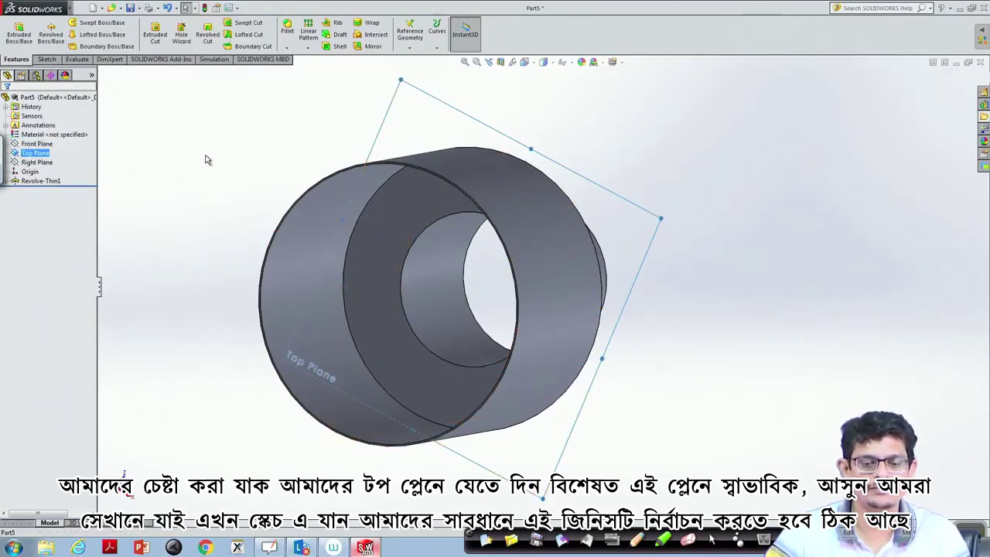
{"action": "left_click", "coordinate": [317, 189]}
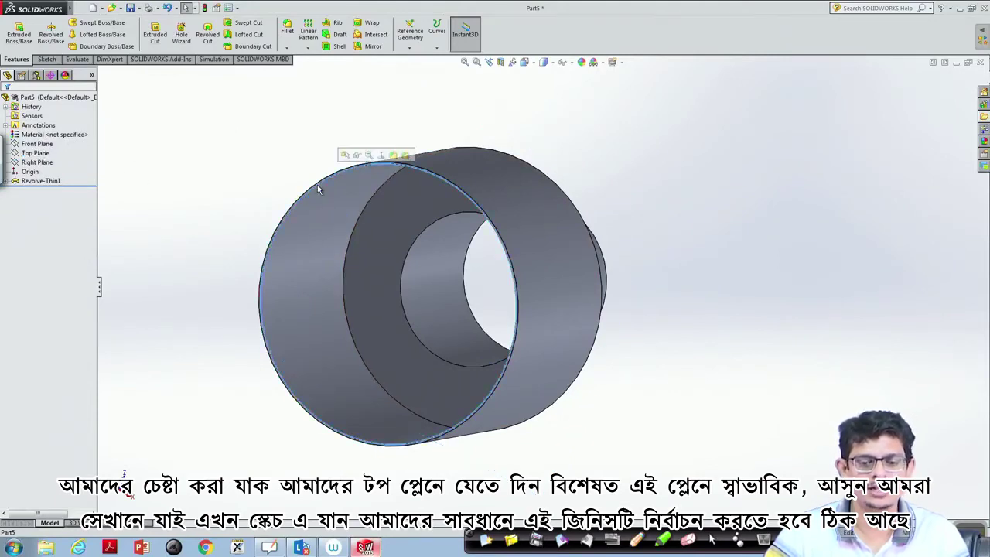
{"action": "left_click", "coordinate": [382, 156]}
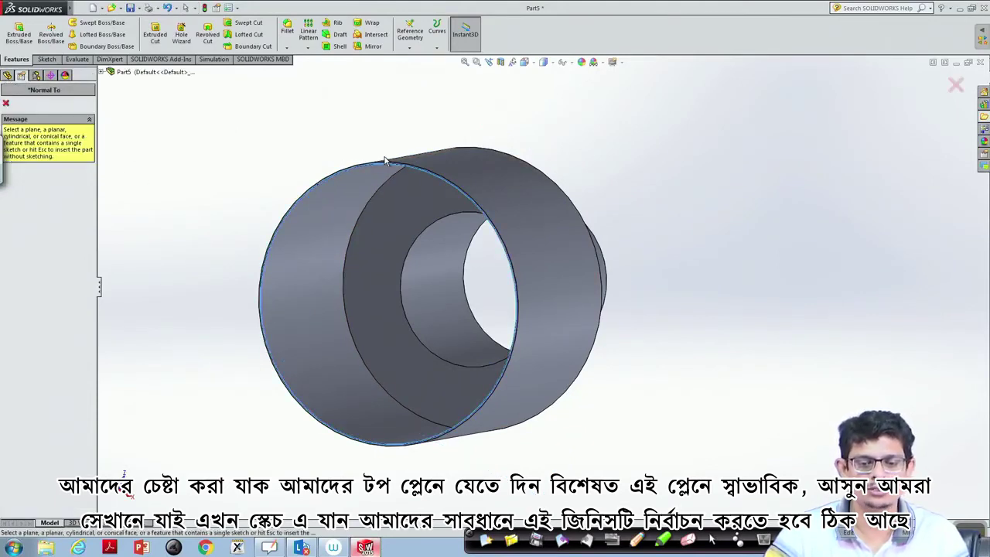
{"action": "left_click", "coordinate": [6, 102]}
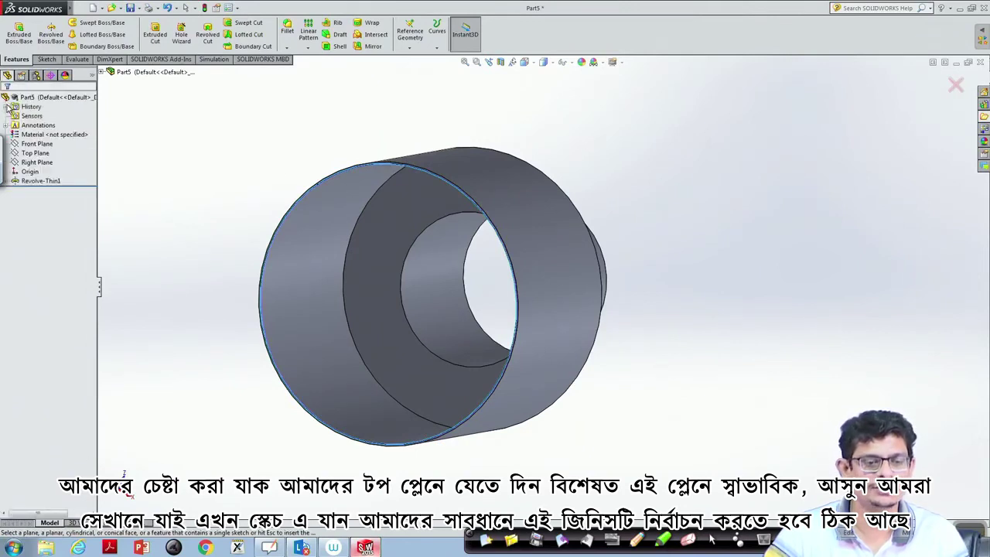
Step: Face the tube's circular end head-on with Normal To, then orbit to see its length
{"action": "left_click", "coordinate": [327, 181]}
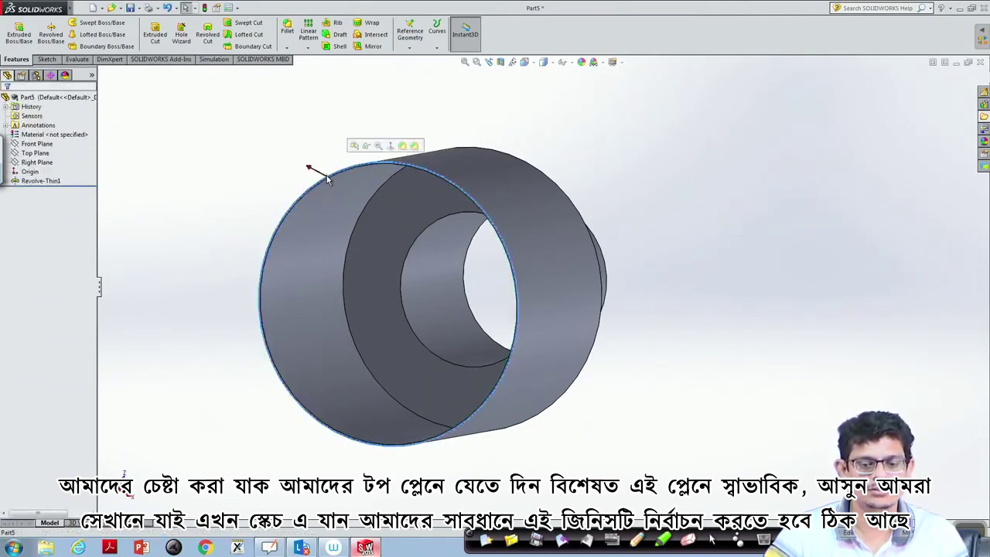
{"action": "right_click", "coordinate": [328, 159]}
{"action": "left_click", "coordinate": [368, 167]}
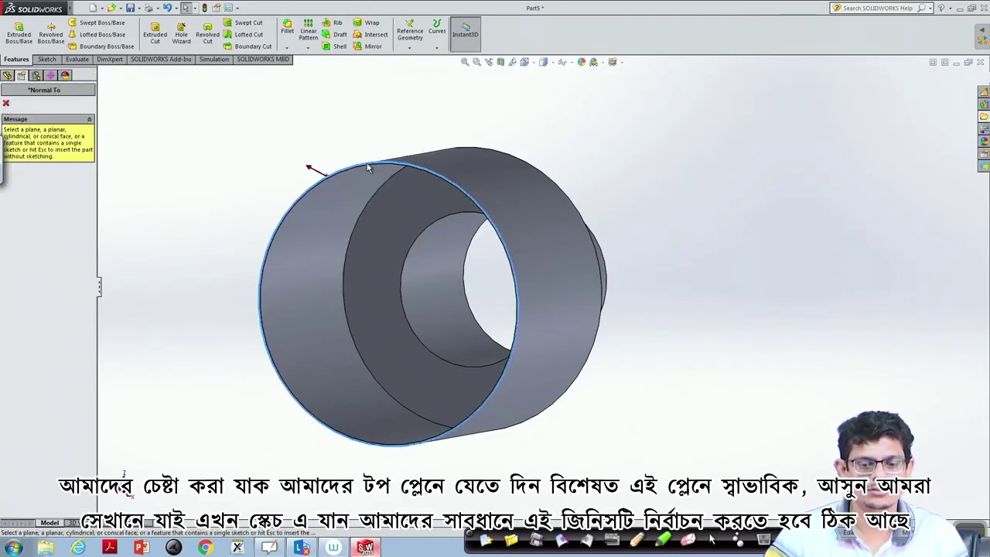
{"action": "left_click", "coordinate": [624, 234]}
{"action": "middle_click_drag", "start_coordinate": [657, 228], "coordinate": [663, 265]}
Step: Retry Normal To on the tube's front circular edge and cancel it
{"action": "left_click", "coordinate": [619, 270]}
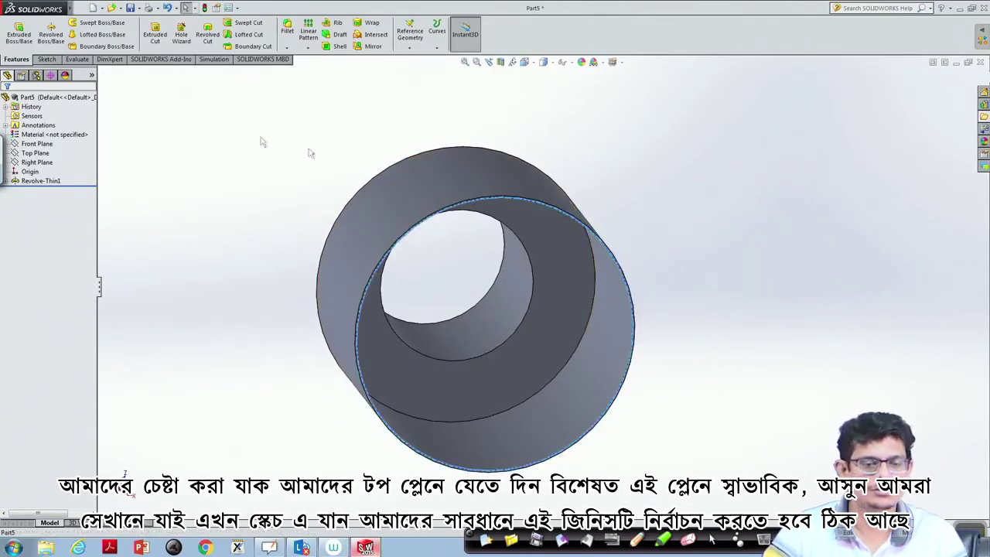
{"action": "left_click", "coordinate": [47, 59]}
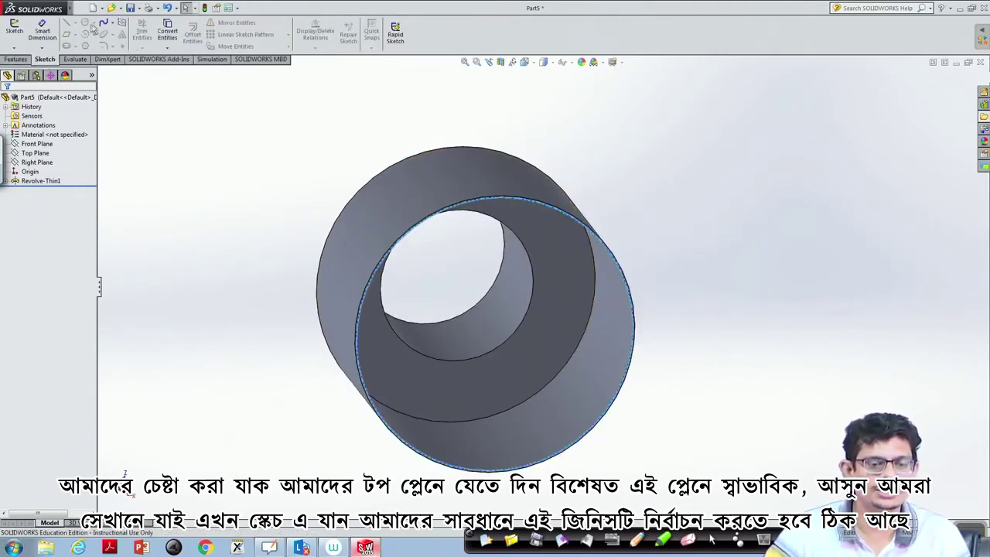
{"action": "right_click", "coordinate": [503, 199]}
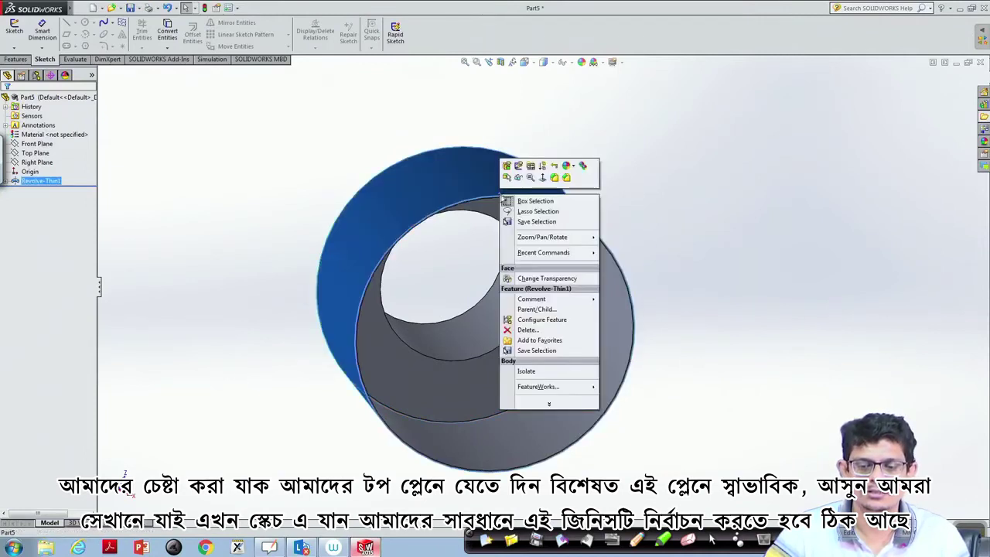
{"action": "left_click", "coordinate": [690, 186]}
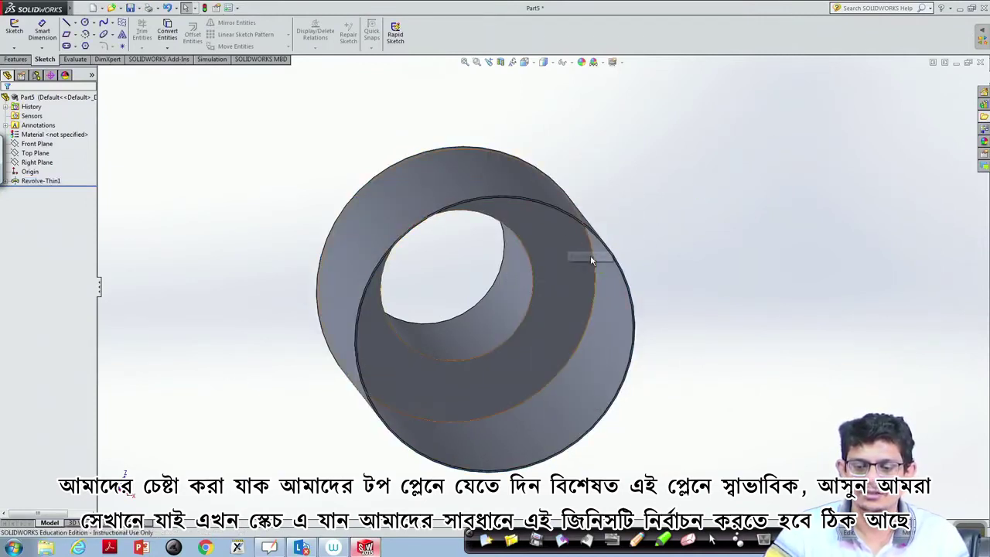
{"action": "left_click", "coordinate": [634, 339]}
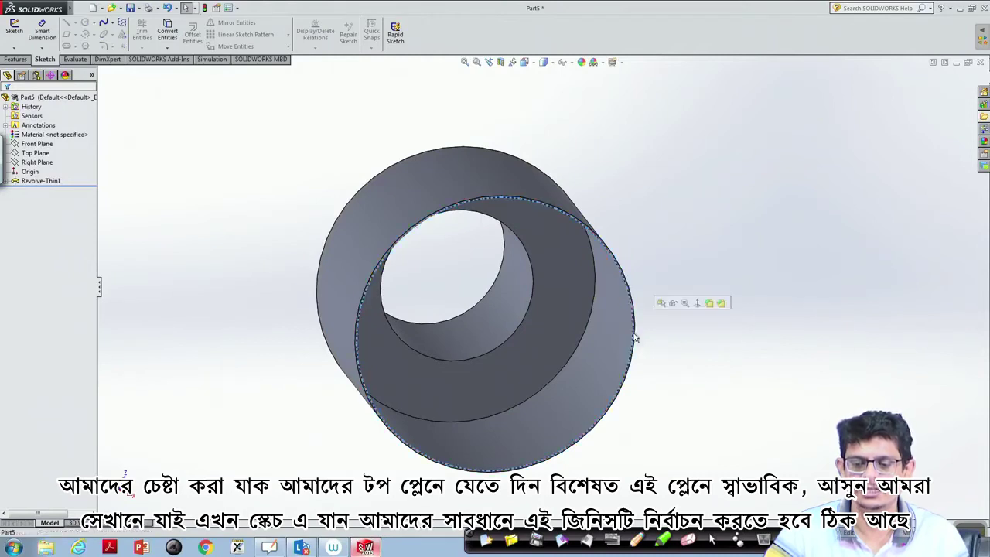
{"action": "left_click", "coordinate": [696, 304]}
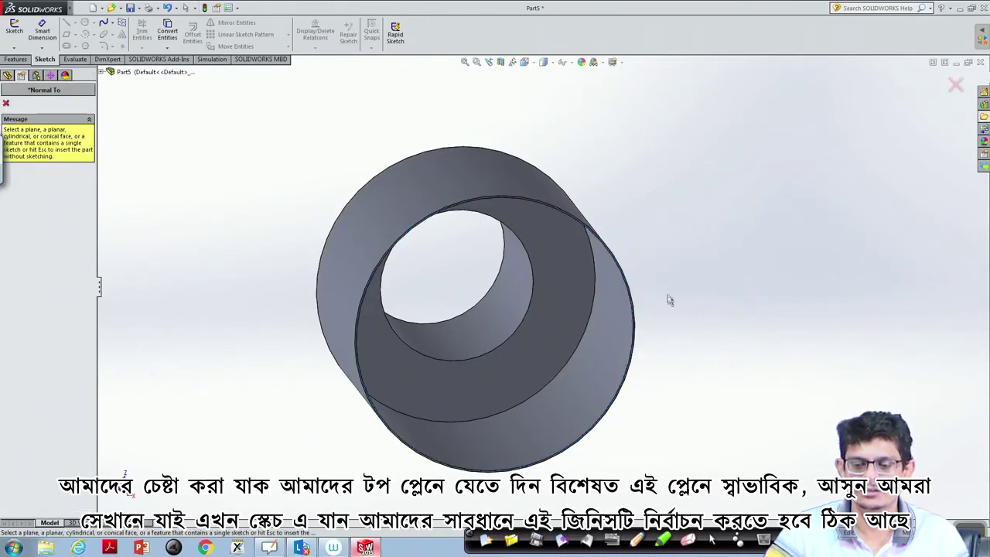
{"action": "key", "text": "Escape"}
Step: Face the Front Plane, then look straight down onto the Top Plane
{"action": "middle_click_drag", "start_coordinate": [380, 129], "coordinate": [563, 302]}
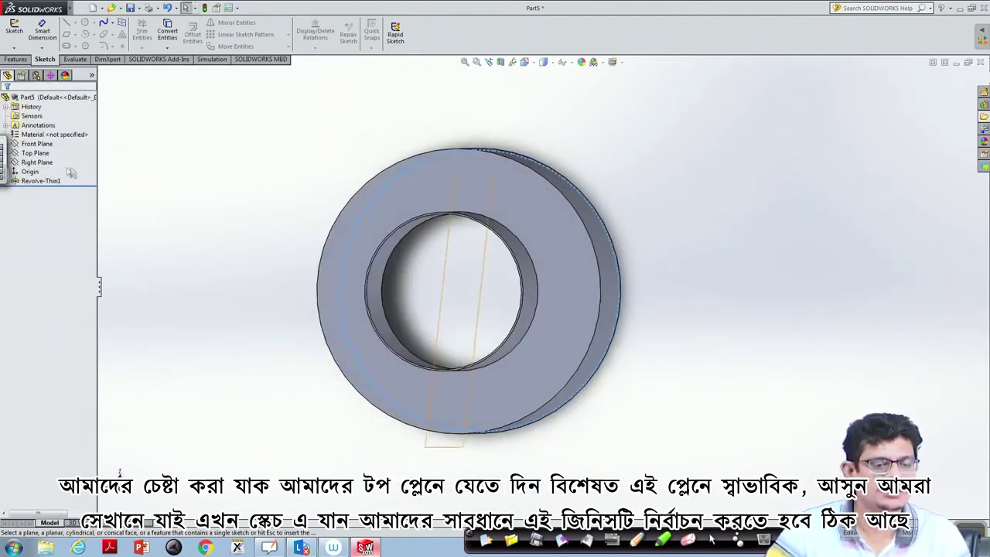
{"action": "left_click", "coordinate": [46, 146]}
{"action": "left_click", "coordinate": [81, 129]}
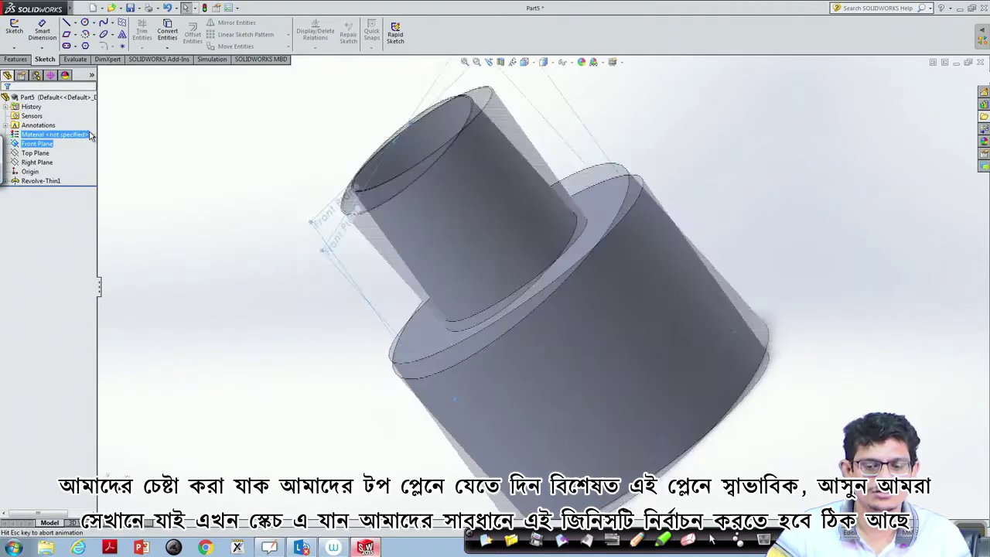
{"action": "left_click", "coordinate": [35, 153], "text": "ctrl"}
{"action": "left_click", "coordinate": [34, 156]}
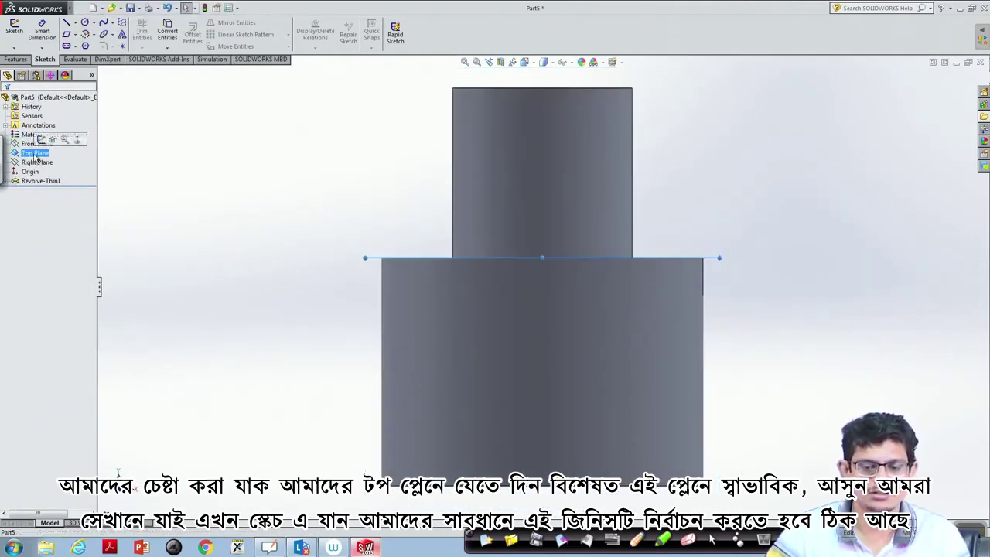
{"action": "left_click", "coordinate": [77, 139]}
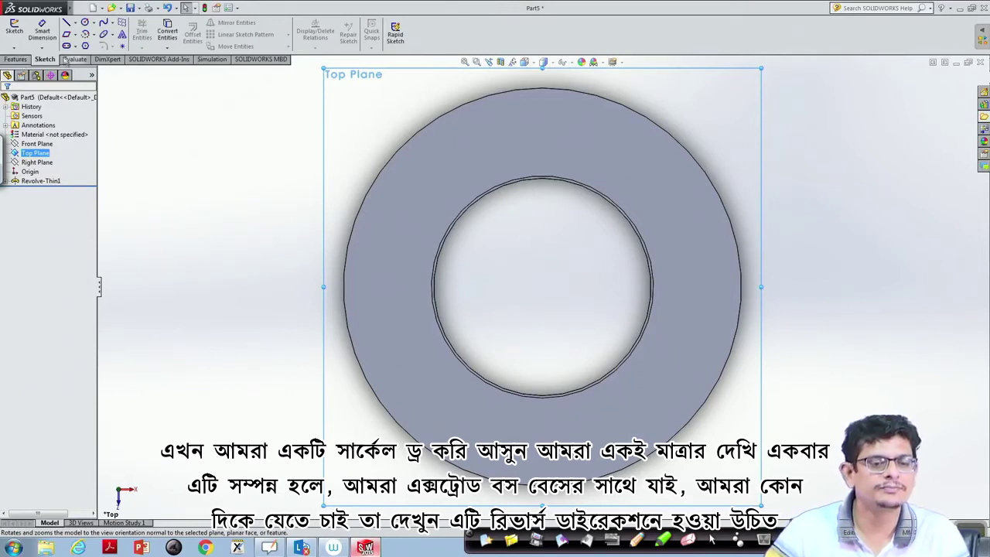
Step: Sketch a centre-radius circle at the origin reaching the tube's outer rim
{"action": "left_click", "coordinate": [94, 24]}
{"action": "left_click", "coordinate": [104, 35]}
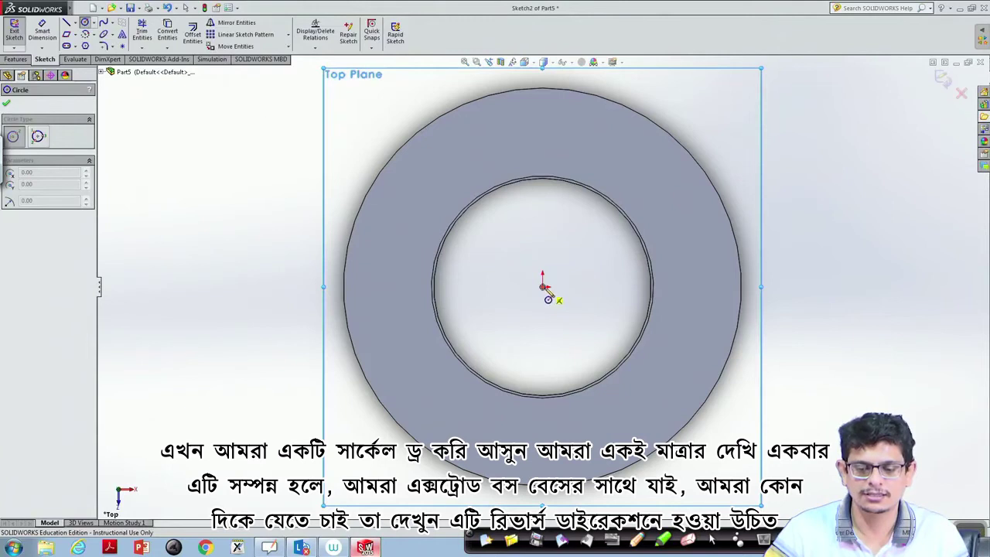
{"action": "left_click", "coordinate": [544, 285]}
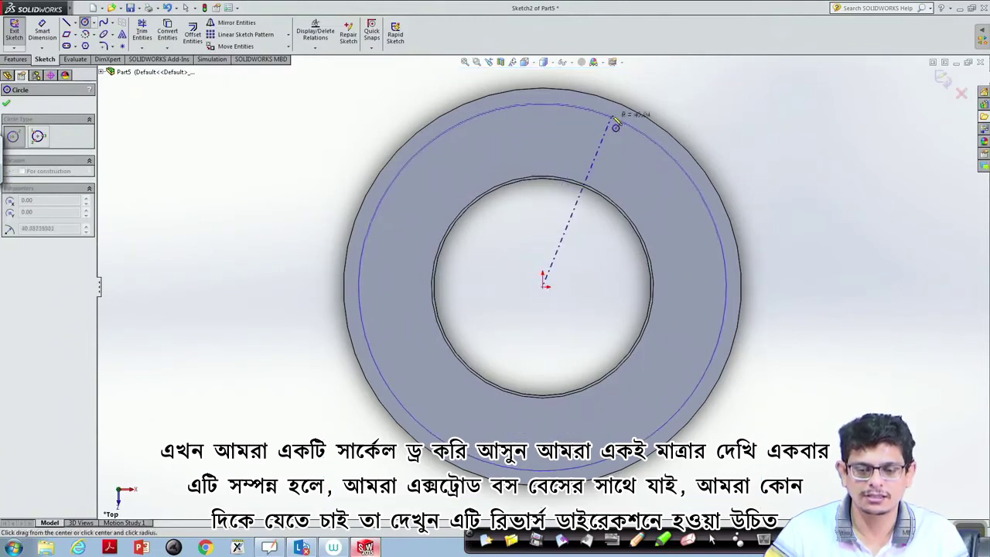
{"action": "left_click", "coordinate": [616, 114]}
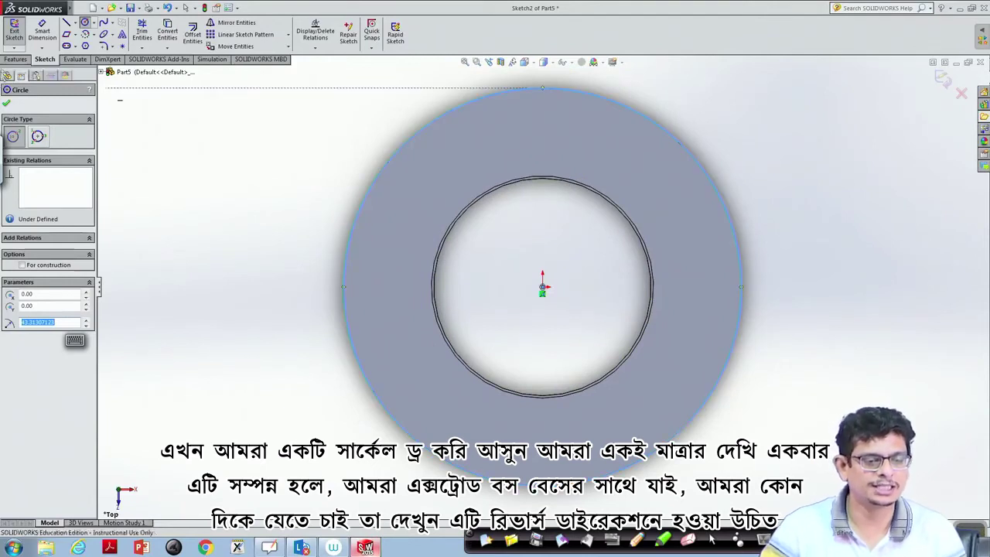
Step: Start a Boss-Extrude of the circle, reversed, starting from the sketch plane
{"action": "left_click", "coordinate": [14, 59]}
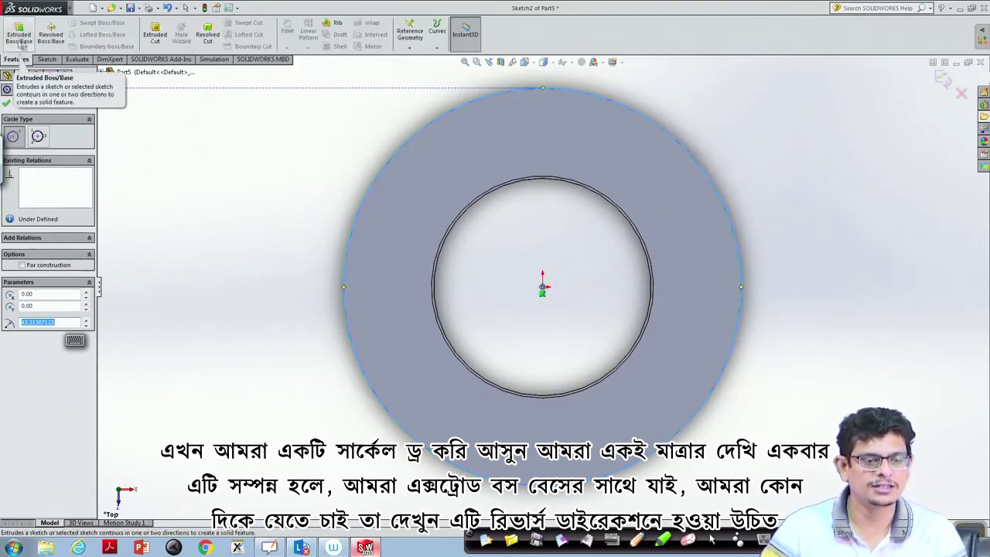
{"action": "left_click", "coordinate": [19, 39]}
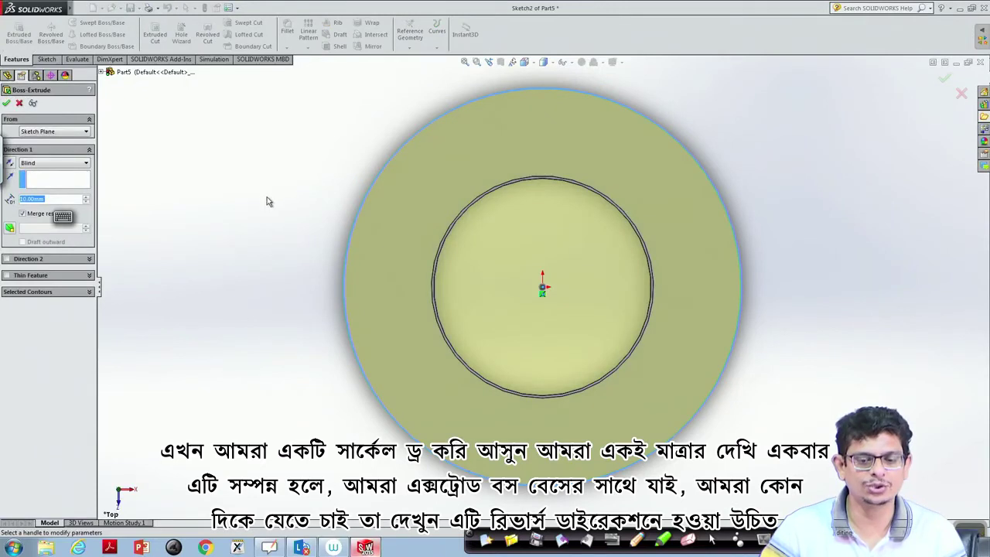
{"action": "middle_click_drag", "start_coordinate": [265, 194], "coordinate": [377, 170]}
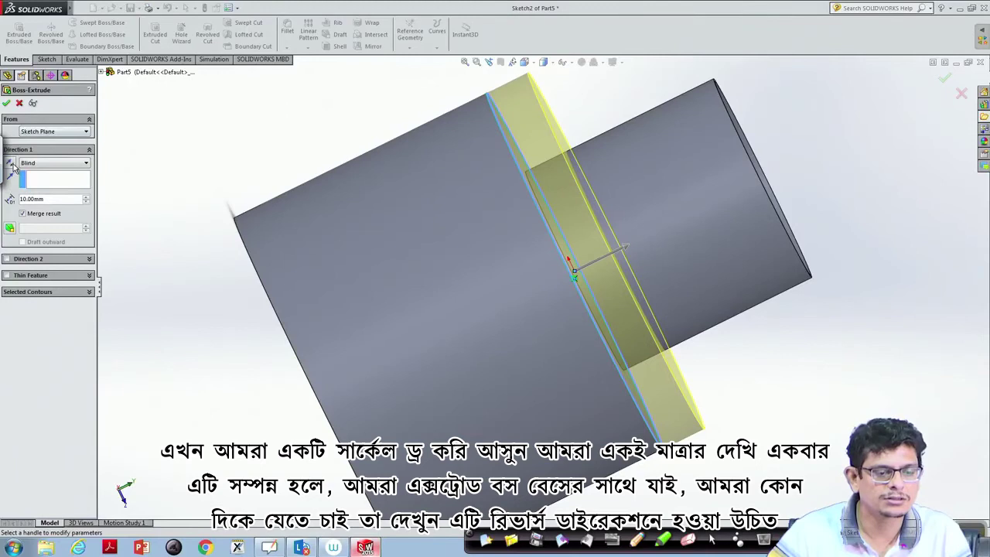
{"action": "left_click", "coordinate": [11, 166]}
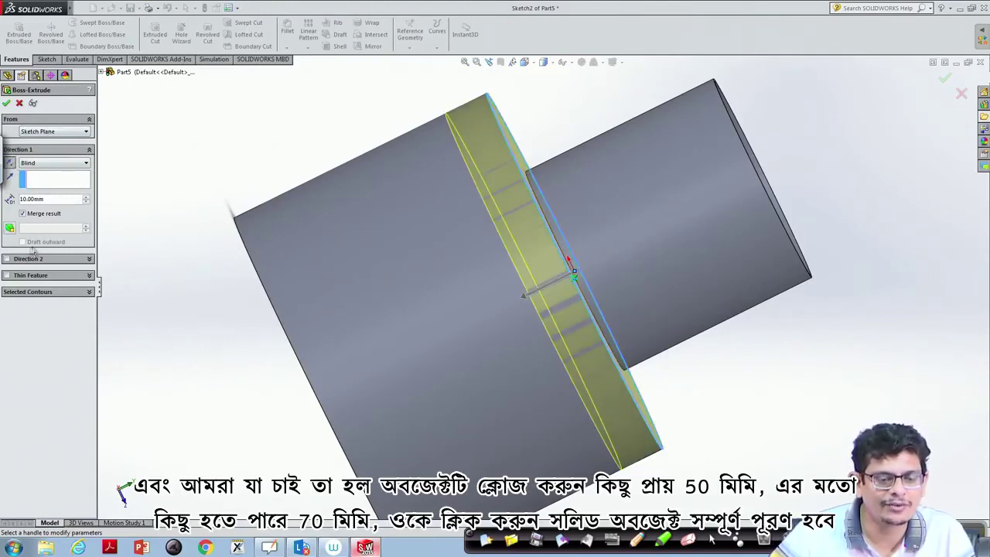
{"action": "left_click", "coordinate": [49, 133]}
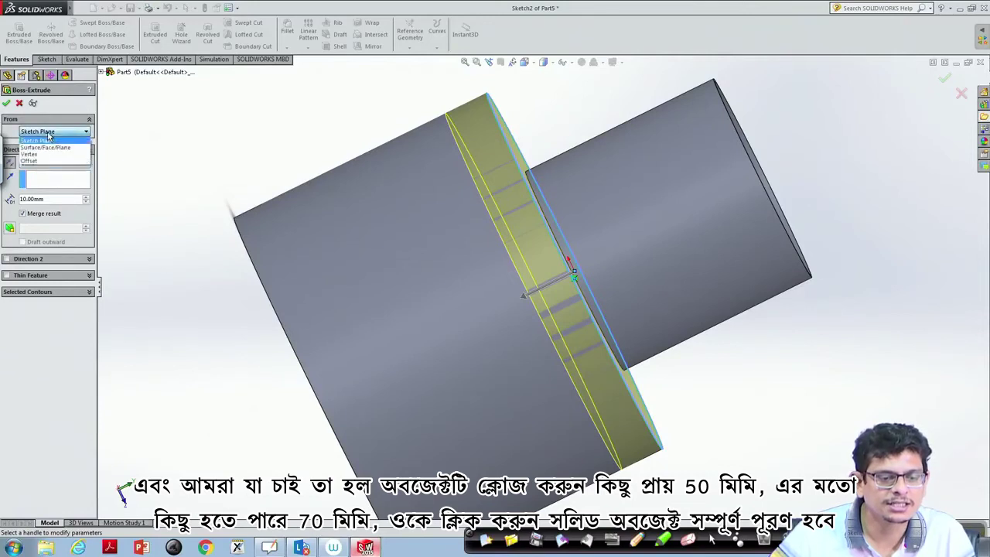
{"action": "left_click", "coordinate": [45, 142]}
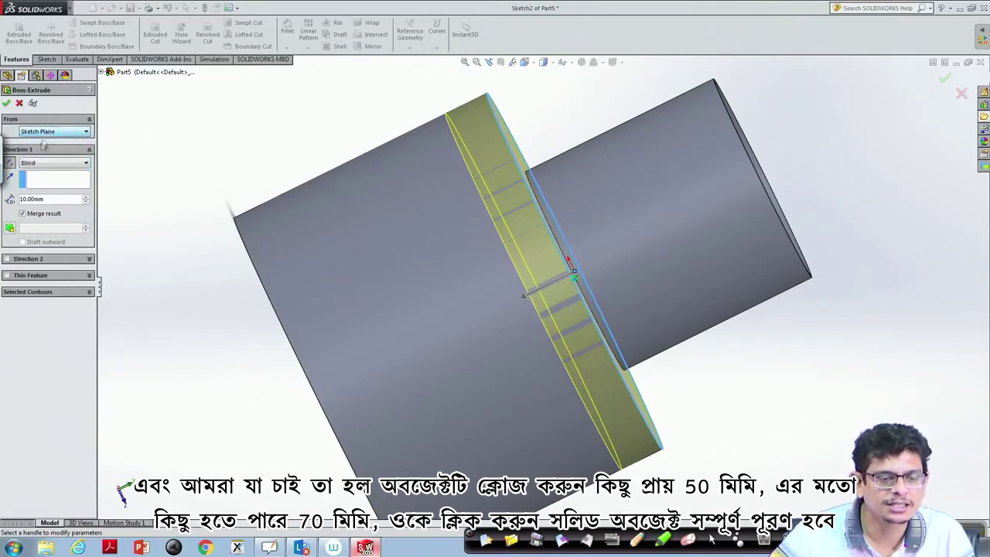
{"action": "left_click", "coordinate": [51, 200]}
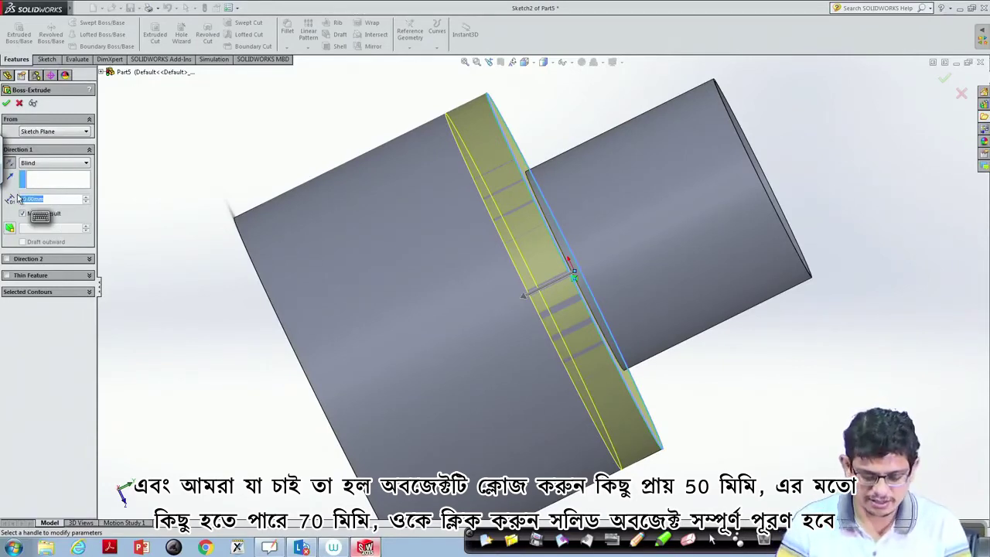
Step: Change the extrusion depth from 50 to 70 mm, confirm Boss-Extrude1, and orbit to view it
{"action": "type", "text": "50"}
{"action": "key", "text": "Return"}
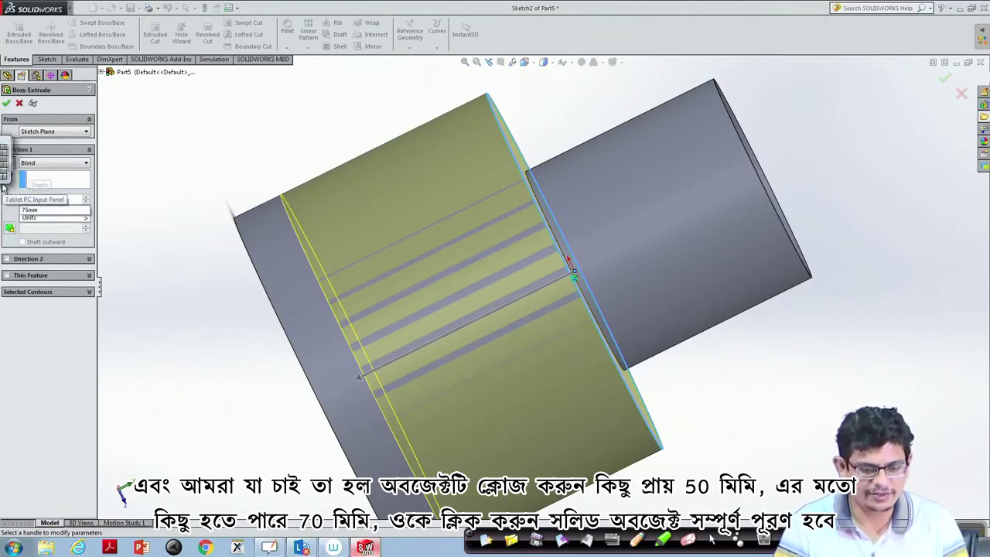
{"action": "left_click", "coordinate": [76, 199]}
{"action": "type", "text": "70"}
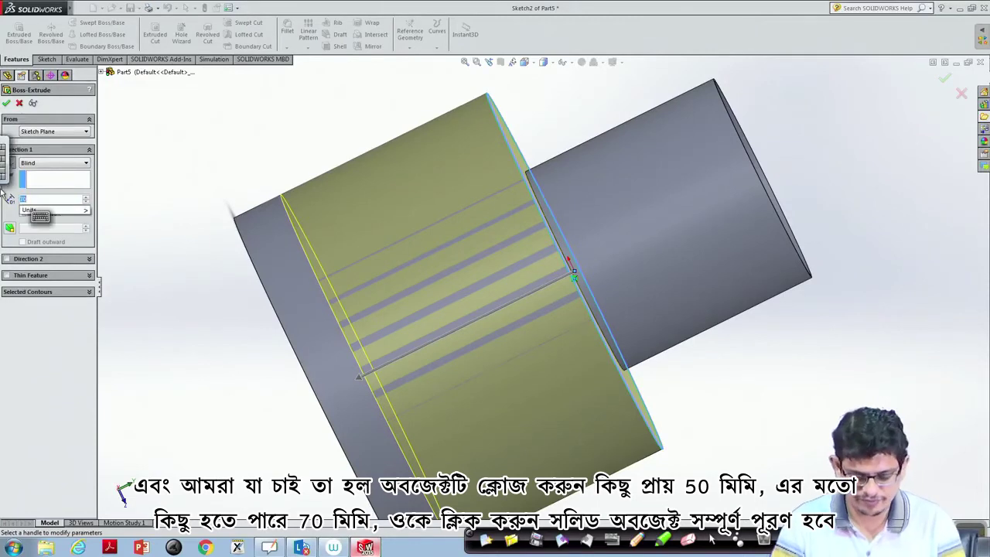
{"action": "type", "text": "70"}
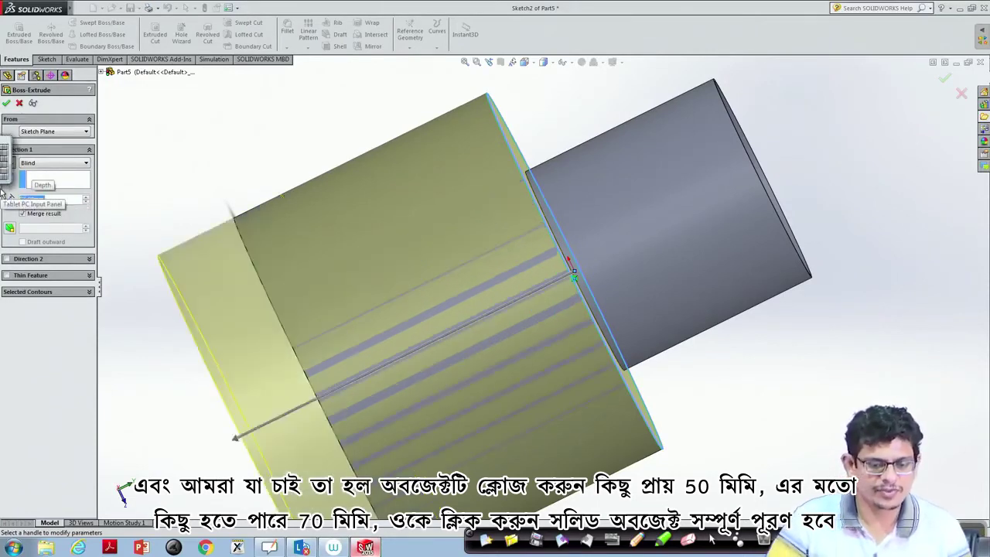
{"action": "left_click", "coordinate": [6, 103]}
{"action": "middle_click_drag", "start_coordinate": [487, 302], "coordinate": [307, 335]}
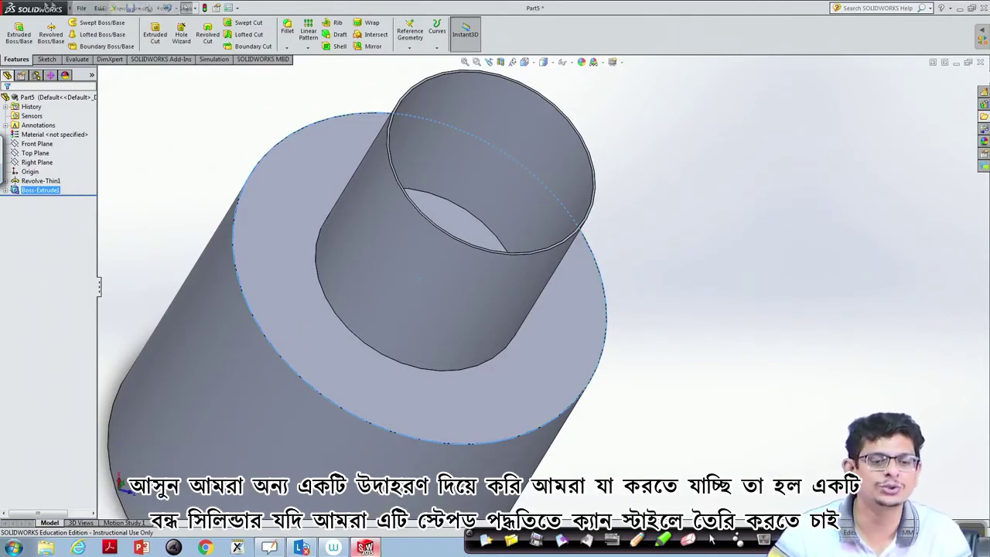
Step: Close Part5 without saving, create new Part6, and face its Front Plane
{"action": "left_click", "coordinate": [983, 62]}
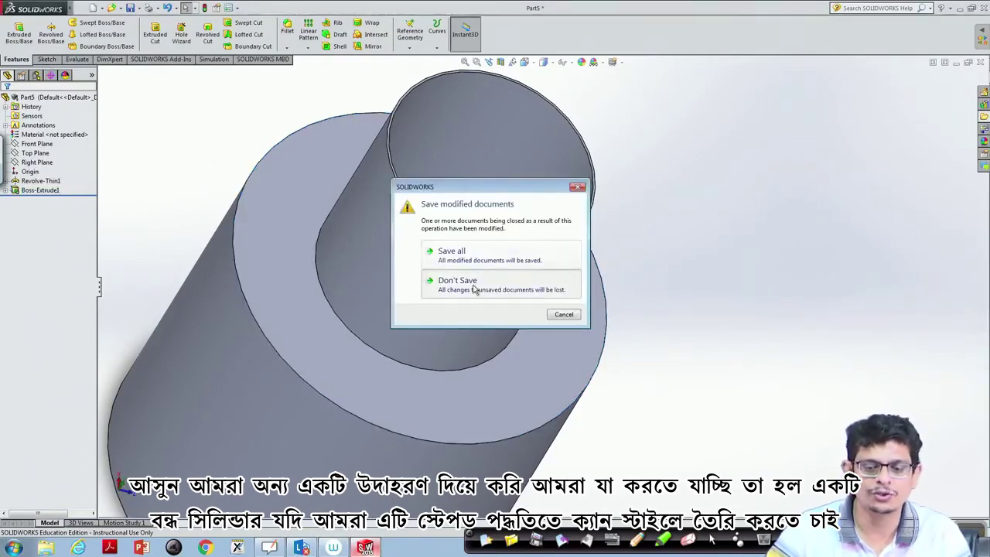
{"action": "left_click", "coordinate": [475, 287]}
{"action": "left_click", "coordinate": [92, 9]}
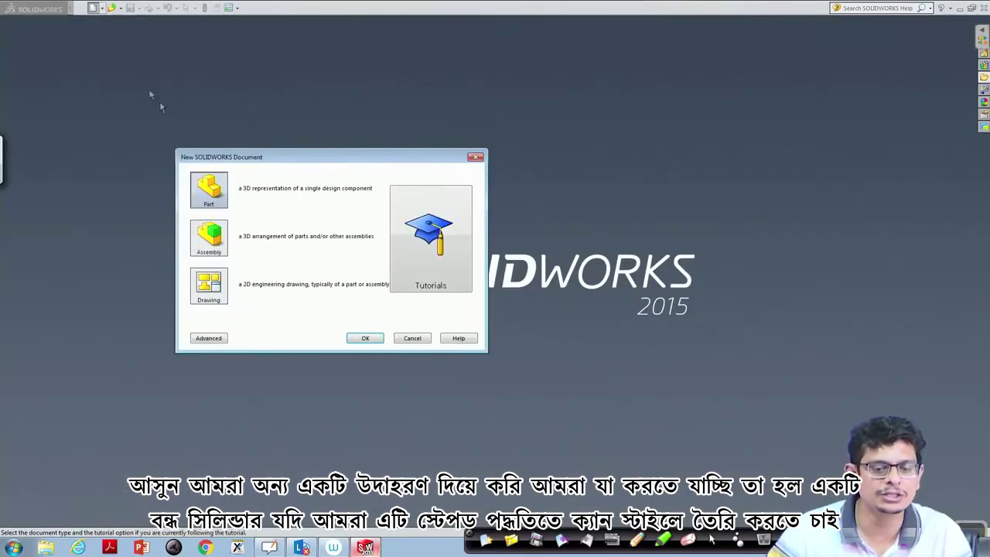
{"action": "left_click", "coordinate": [366, 339]}
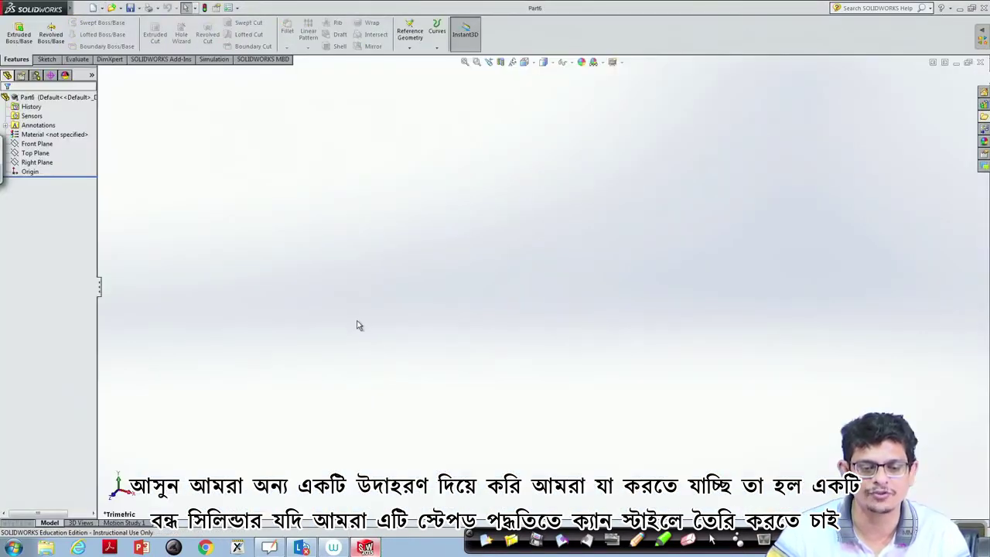
{"action": "right_click", "coordinate": [40, 149]}
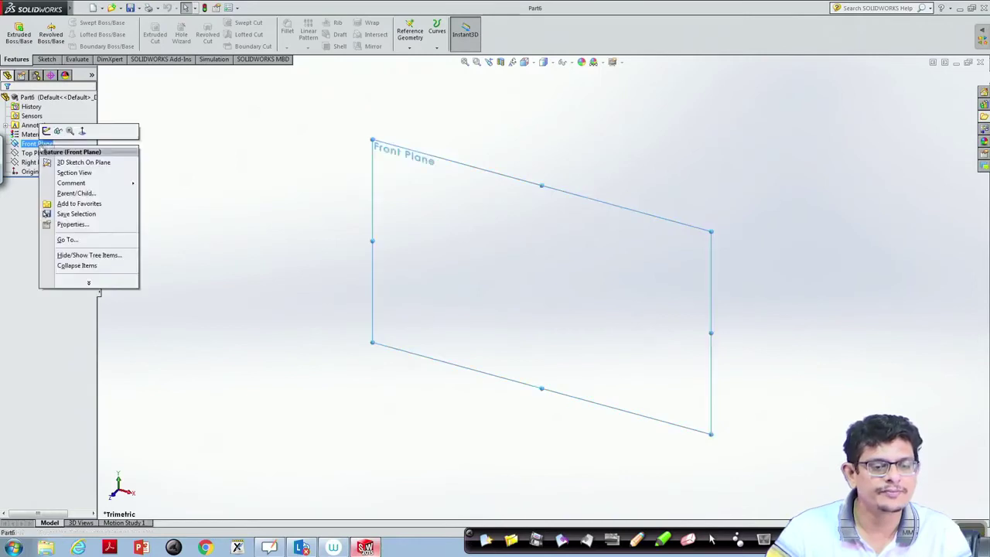
{"action": "left_click", "coordinate": [82, 131]}
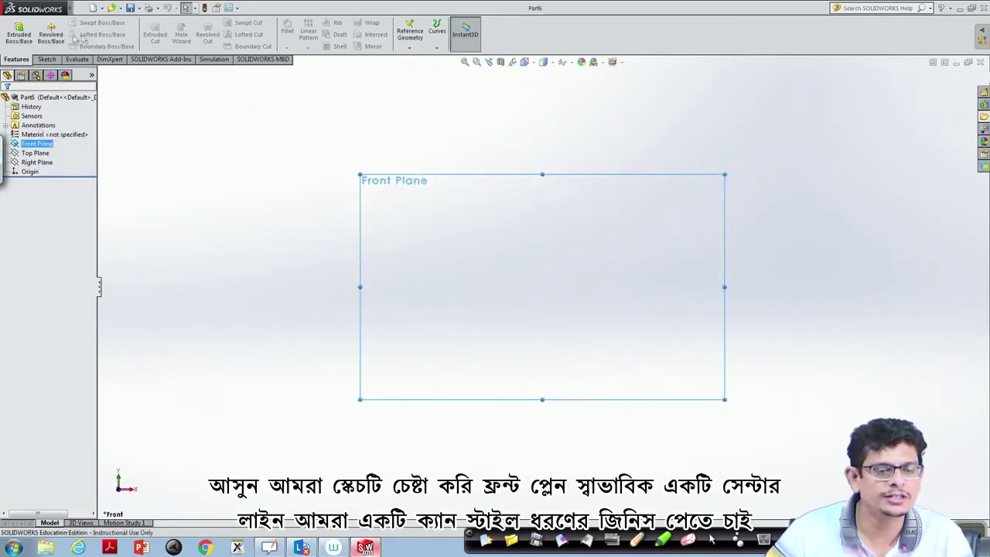
Step: Turn the new part's view normal to the Front Plane
{"action": "left_click", "coordinate": [47, 59]}
{"action": "left_click", "coordinate": [81, 8]}
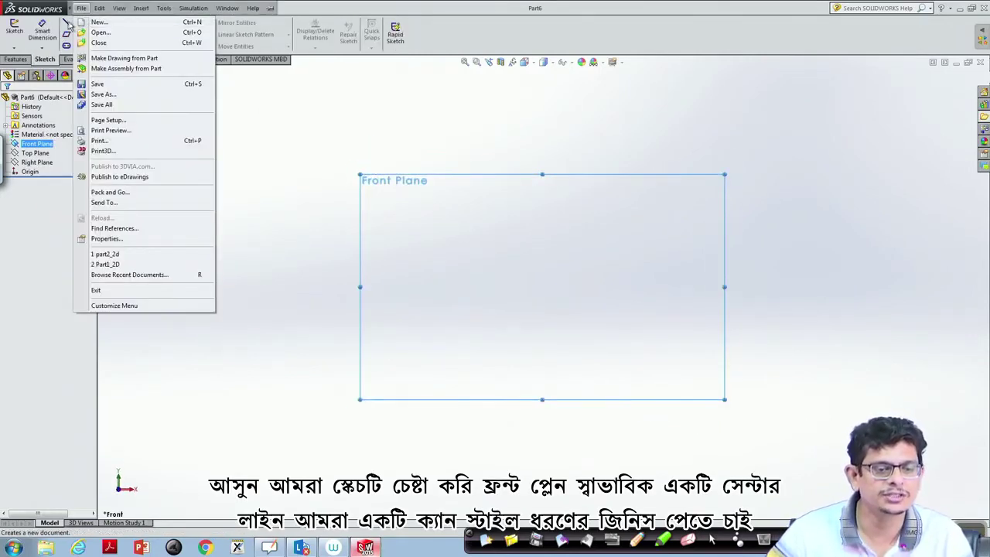
{"action": "left_click", "coordinate": [281, 255]}
{"action": "left_click", "coordinate": [75, 23]}
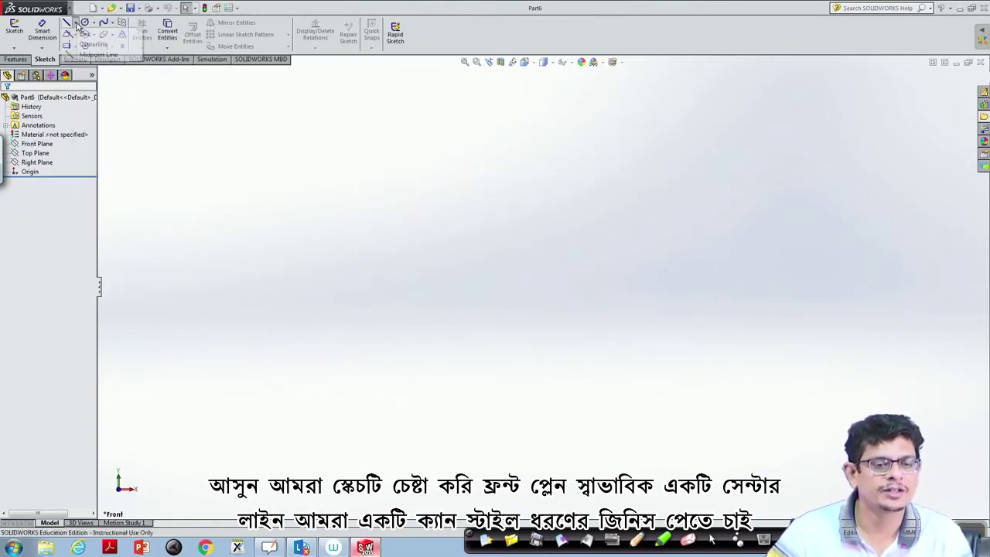
{"action": "left_click", "coordinate": [37, 144]}
{"action": "left_click", "coordinate": [81, 136]}
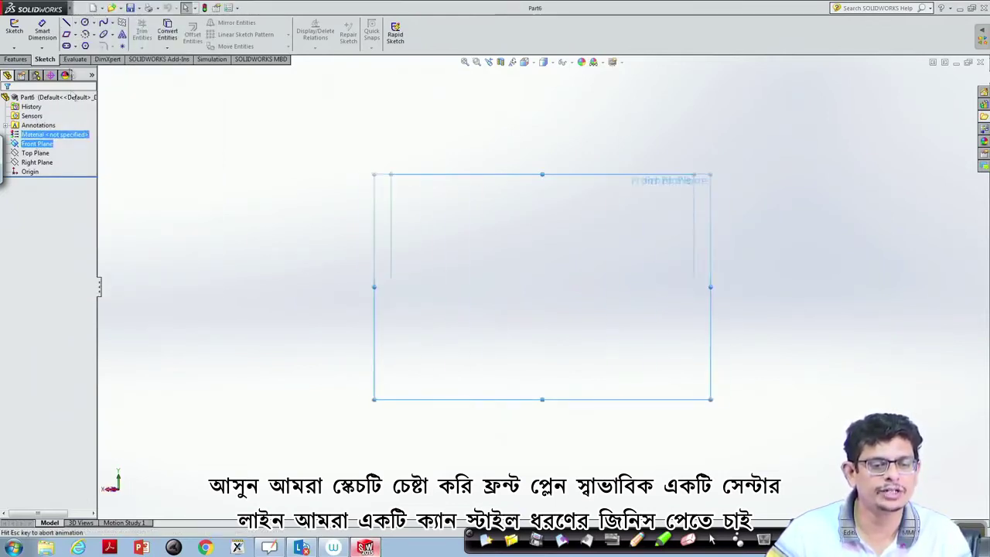
{"action": "right_click", "coordinate": [52, 147]}
{"action": "left_click", "coordinate": [80, 129]}
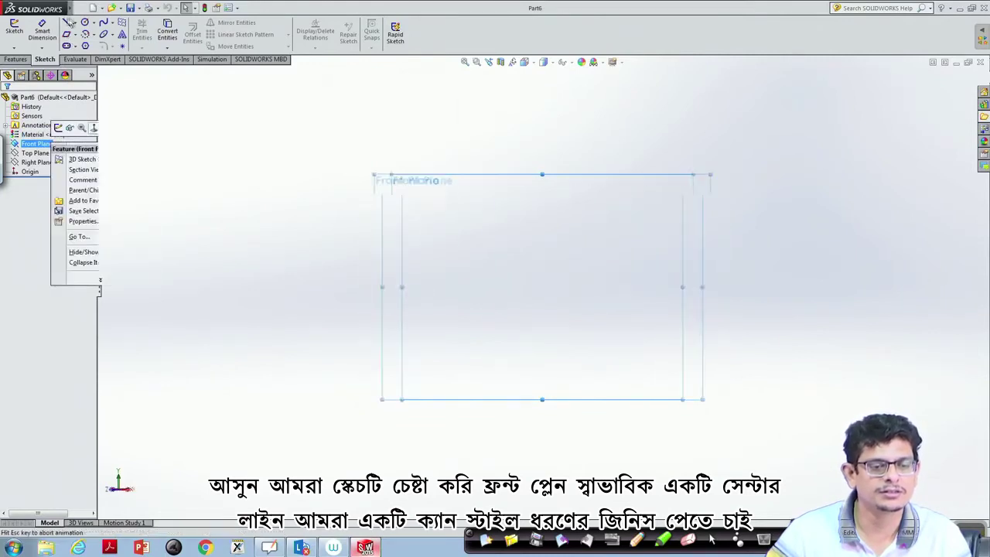
Step: Draw a vertical centerline through the origin from the top to the bottom midpoint
{"action": "left_click", "coordinate": [75, 23]}
{"action": "left_click", "coordinate": [92, 44]}
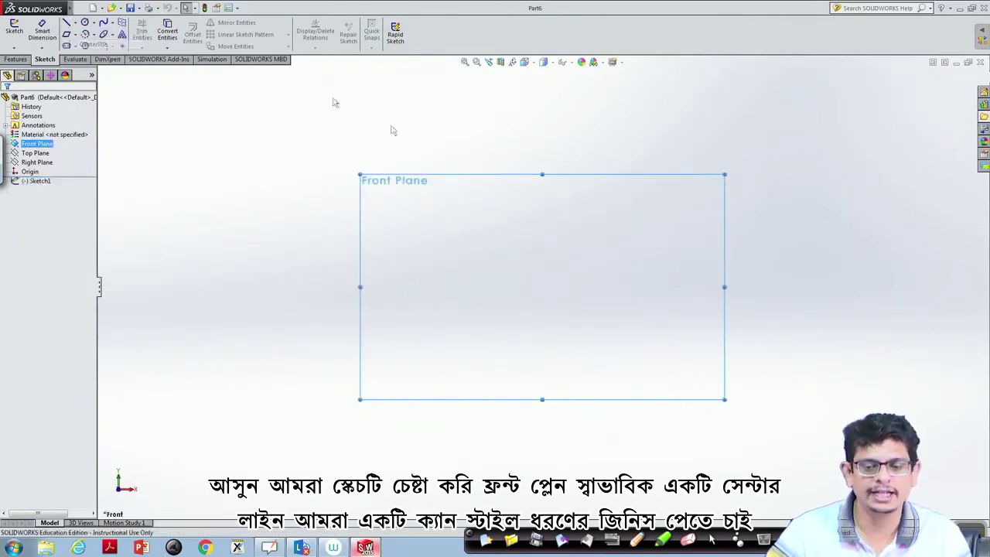
{"action": "left_click", "coordinate": [542, 191]}
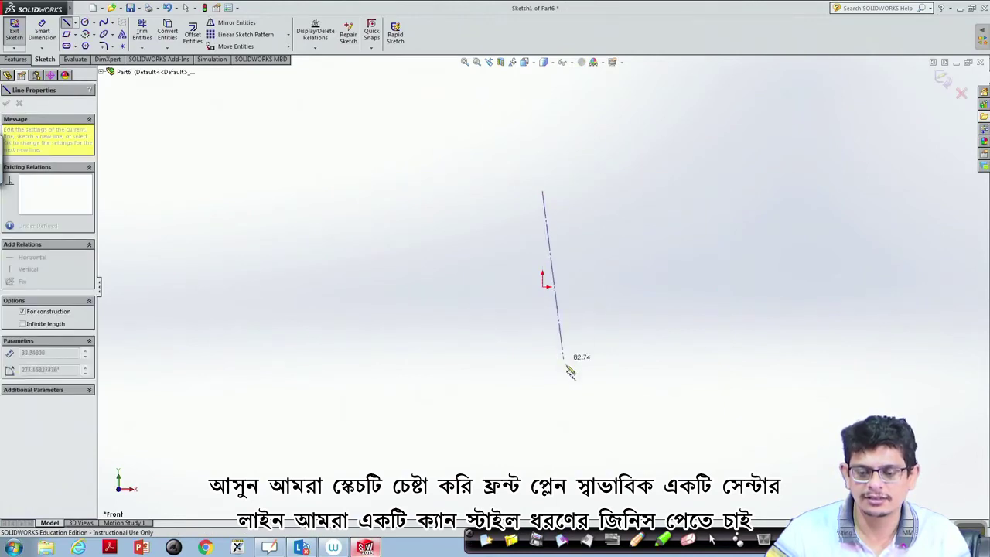
{"action": "left_click", "coordinate": [543, 397]}
{"action": "key", "text": "Escape"}
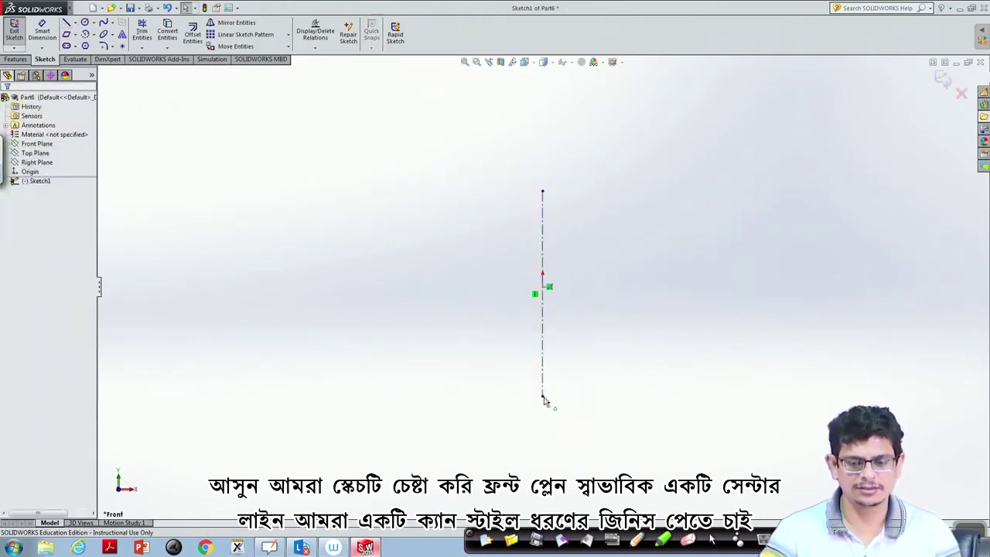
{"action": "mouse_move", "coordinate": [25, 6]}
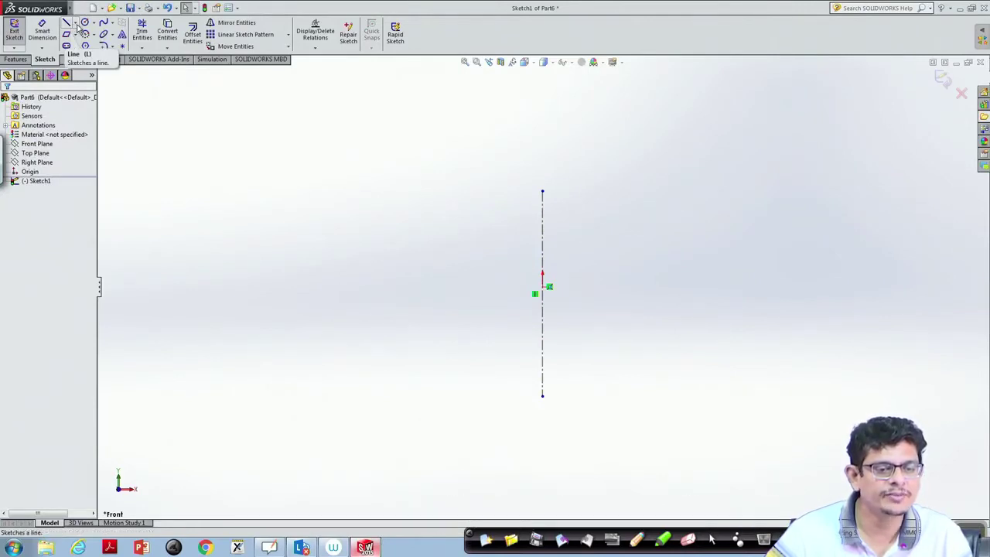
Step: Draw the stepped profile: short drop, outward step, long vertical side, bottom line back to the axis
{"action": "left_click", "coordinate": [75, 24]}
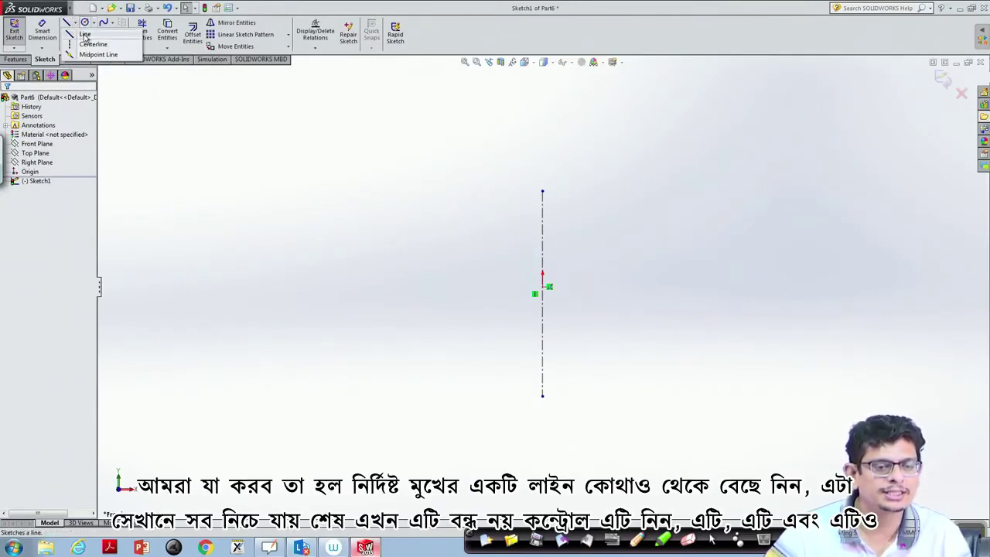
{"action": "left_click", "coordinate": [85, 36]}
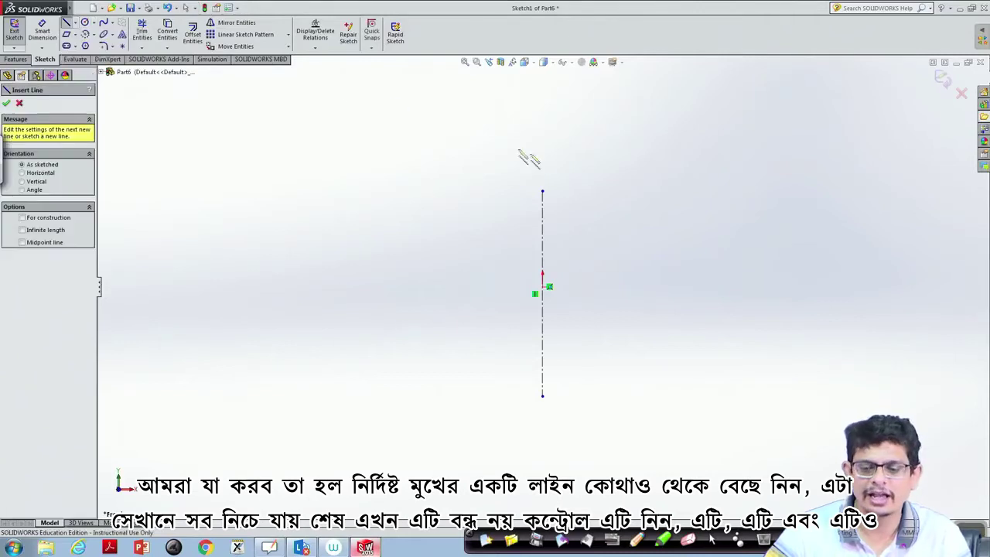
{"action": "left_click", "coordinate": [607, 193]}
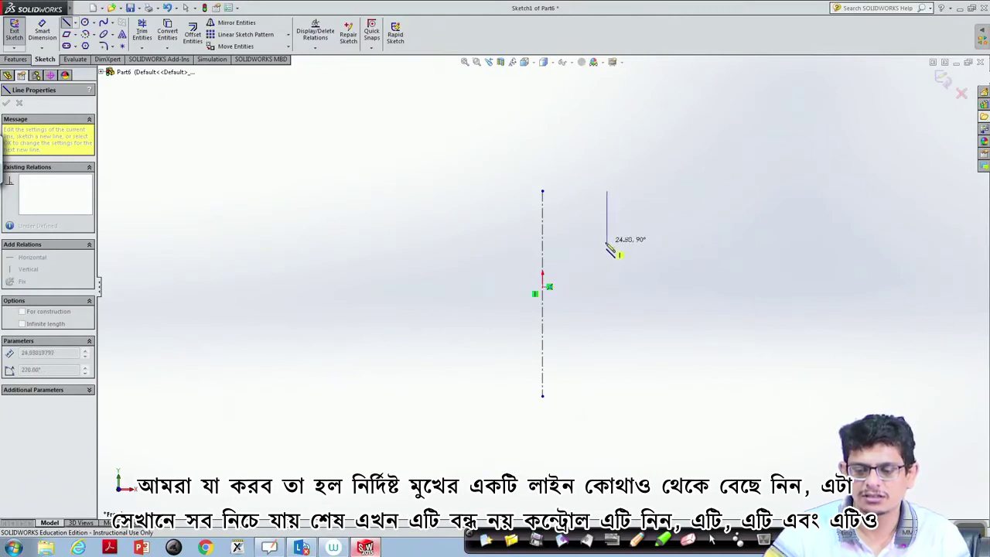
{"action": "left_click", "coordinate": [607, 236]}
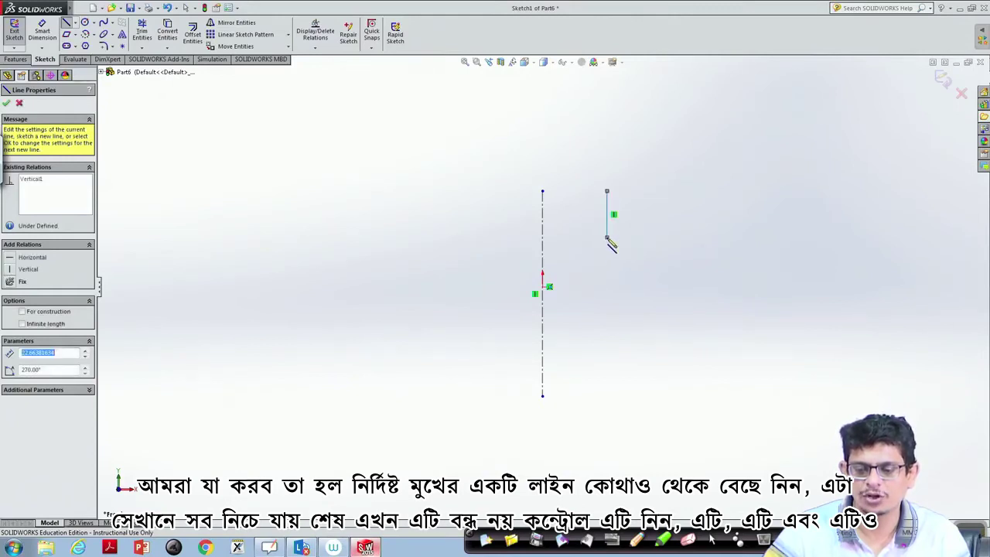
{"action": "left_click", "coordinate": [673, 236]}
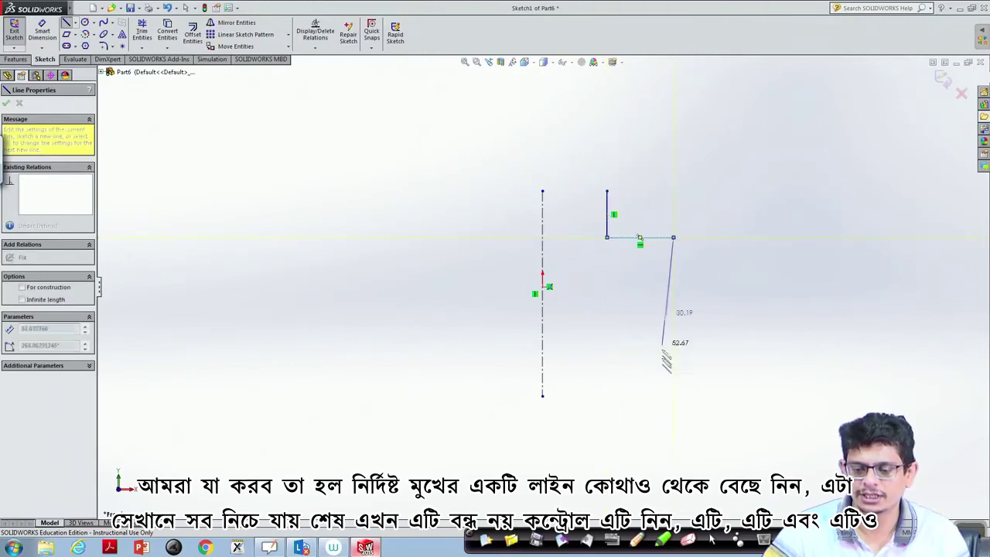
{"action": "left_click", "coordinate": [670, 396]}
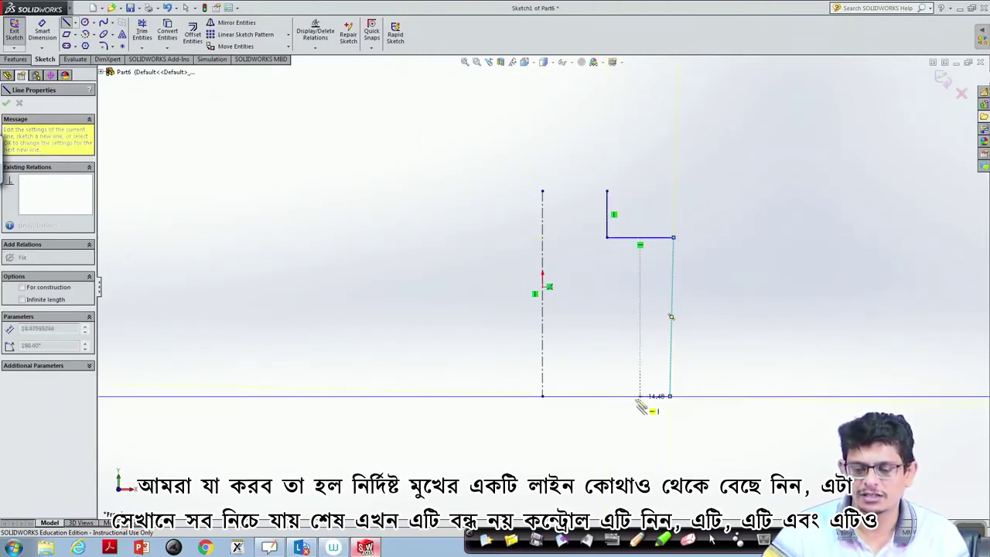
{"action": "left_click", "coordinate": [542, 396]}
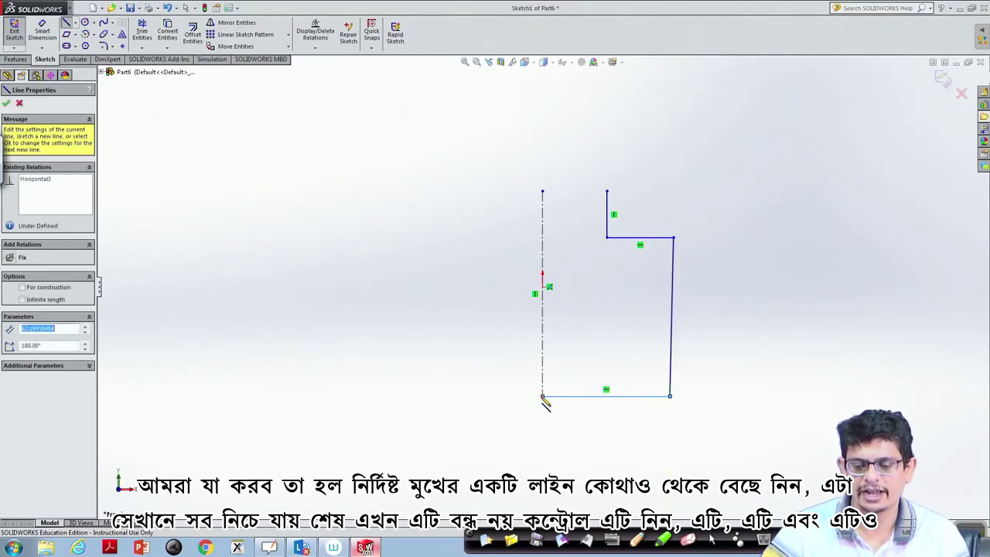
{"action": "key", "text": "Escape"}
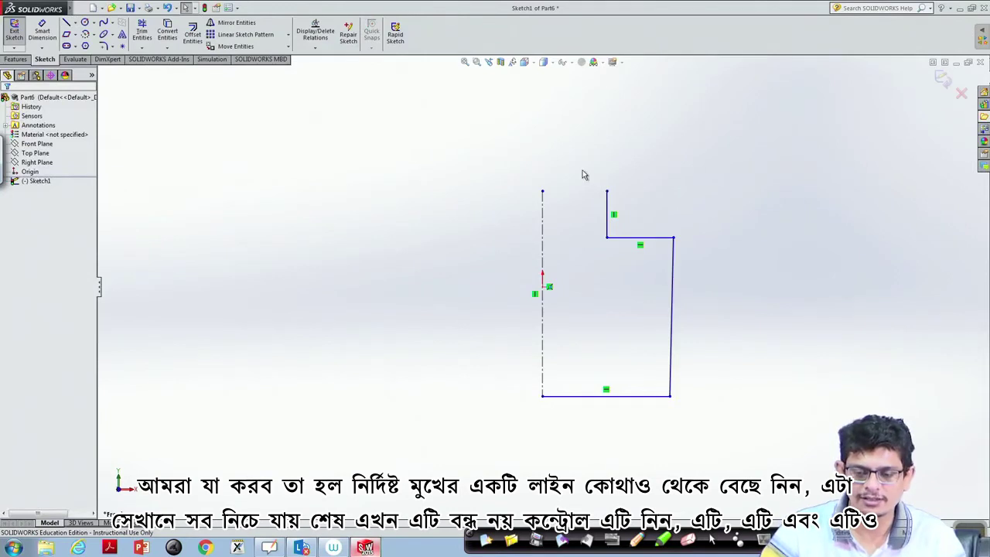
Step: Select all four profile lines together
{"action": "left_click", "coordinate": [607, 213]}
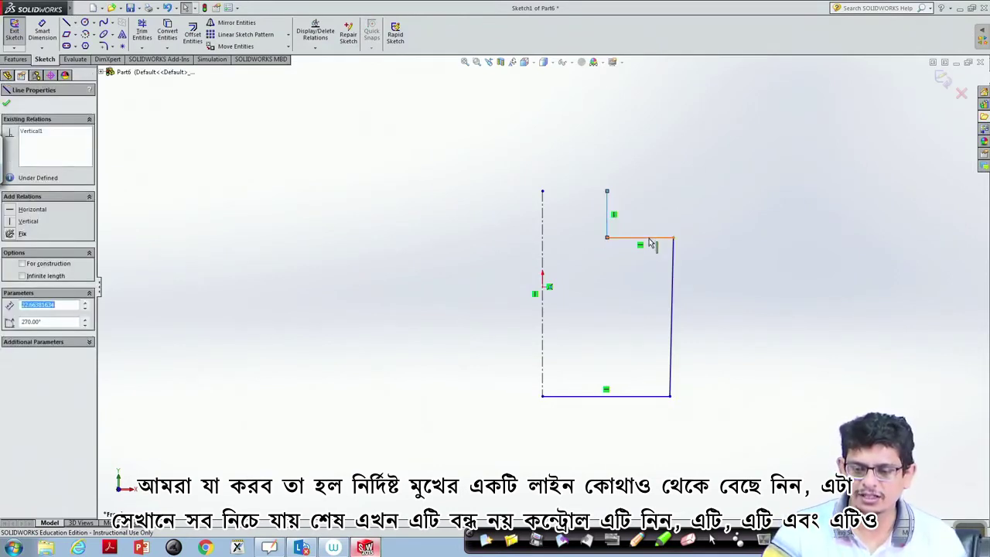
{"action": "left_click", "coordinate": [655, 246], "text": "ctrl"}
{"action": "left_click", "coordinate": [672, 282], "text": "ctrl"}
{"action": "left_click", "coordinate": [646, 398], "text": "ctrl"}
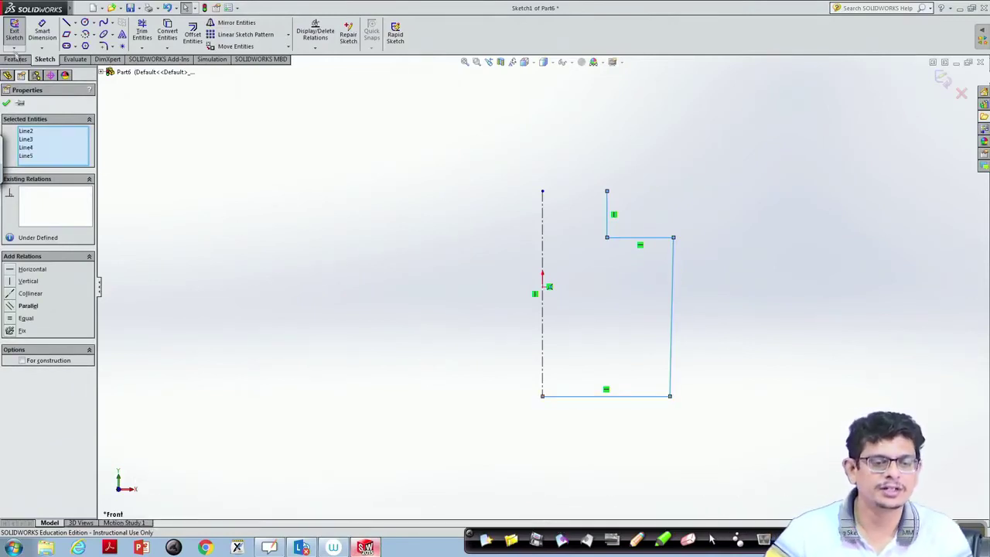
{"action": "left_click", "coordinate": [16, 59]}
{"action": "left_click", "coordinate": [50, 34]}
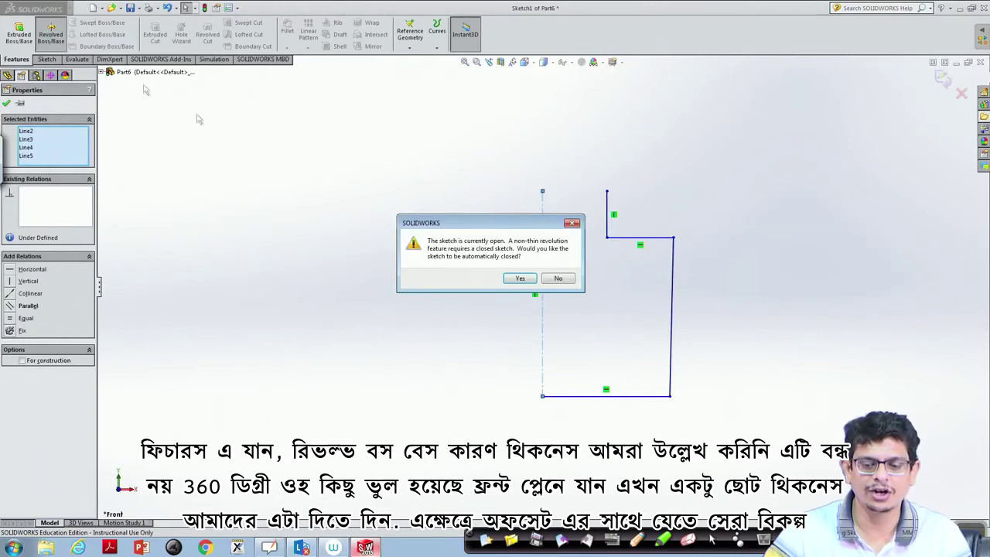
{"action": "left_click", "coordinate": [532, 281]}
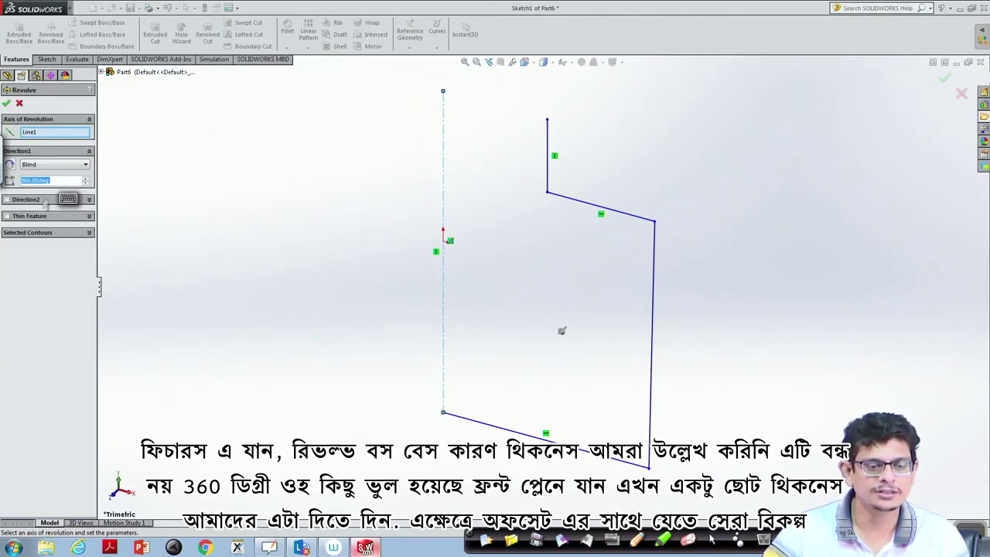
{"action": "left_click", "coordinate": [6, 104]}
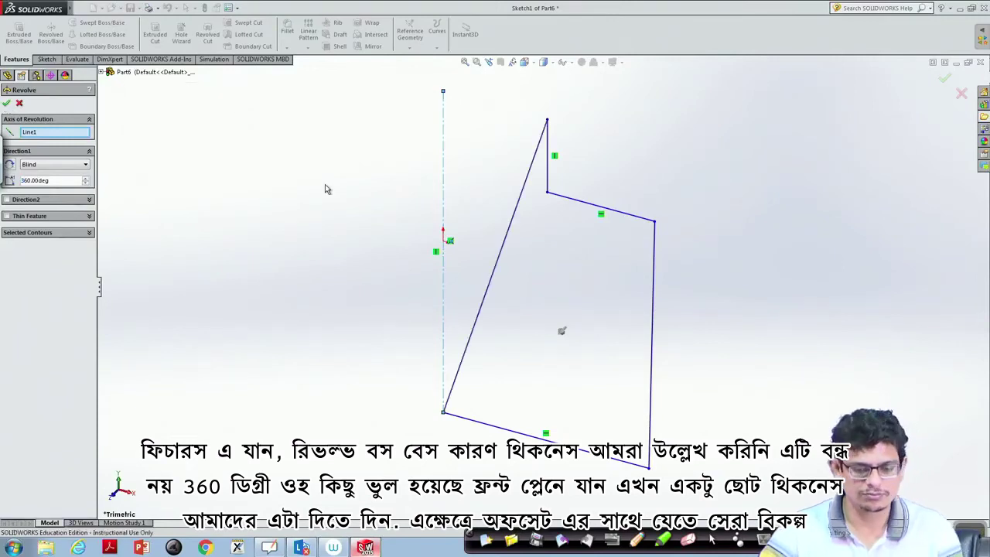
{"action": "left_click", "coordinate": [19, 103]}
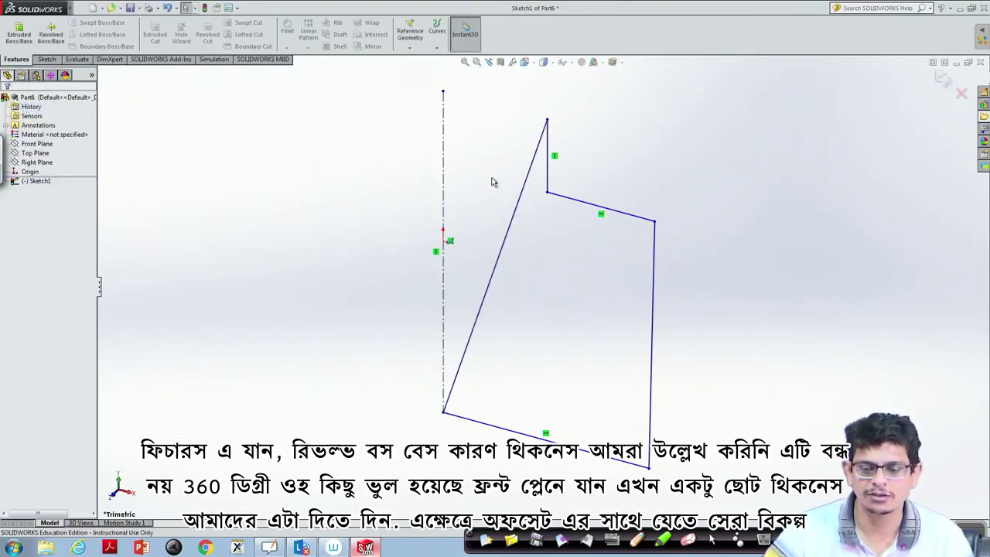
{"action": "left_click", "coordinate": [519, 199]}
{"action": "key", "text": "Delete"}
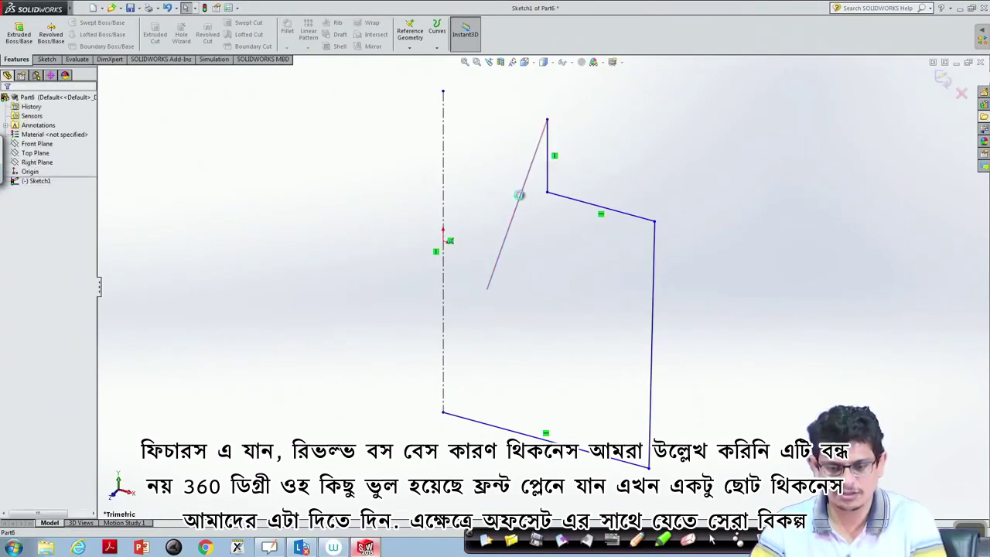
Step: Turn the view normal to the Front Plane and clear the selection
{"action": "right_click", "coordinate": [39, 144]}
{"action": "left_click", "coordinate": [79, 130]}
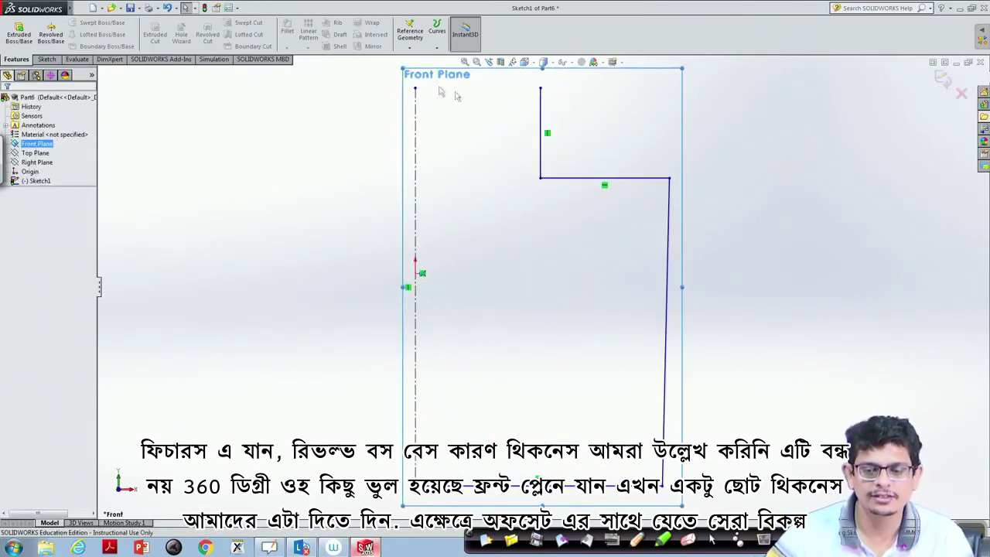
{"action": "left_click", "coordinate": [353, 121]}
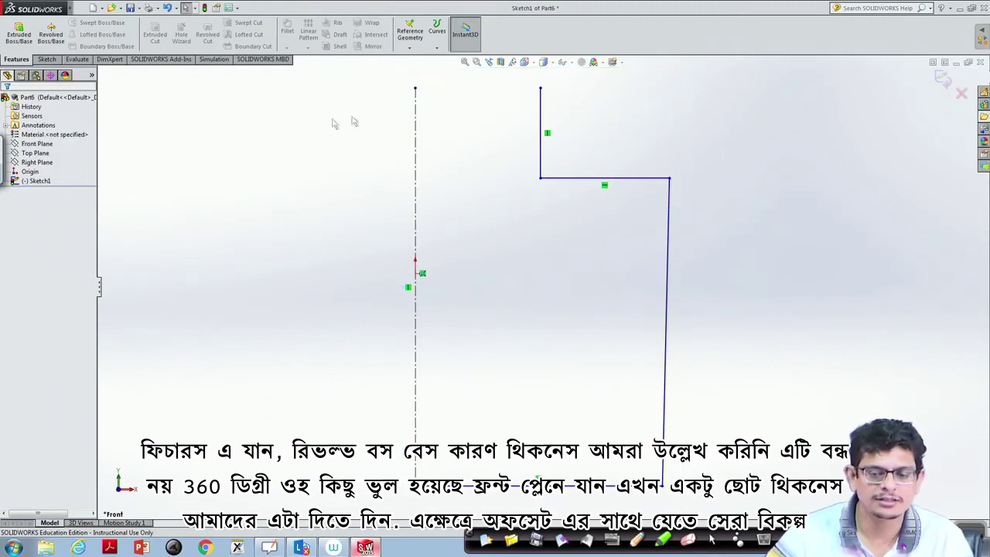
Step: Draw the inner offset outline: drop, step, long side and bottom line back to the centerline
{"action": "left_click", "coordinate": [41, 60]}
{"action": "left_click", "coordinate": [75, 23]}
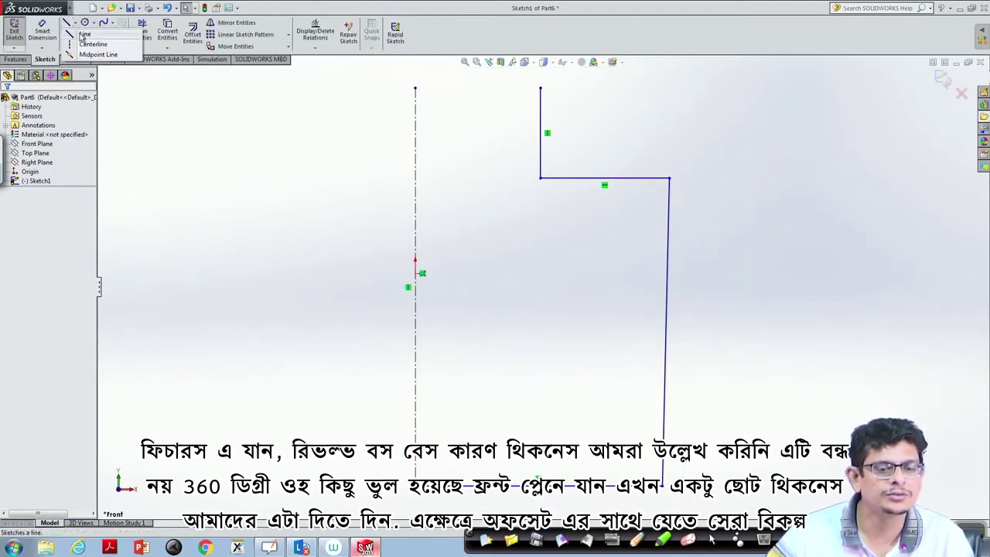
{"action": "left_click", "coordinate": [84, 34]}
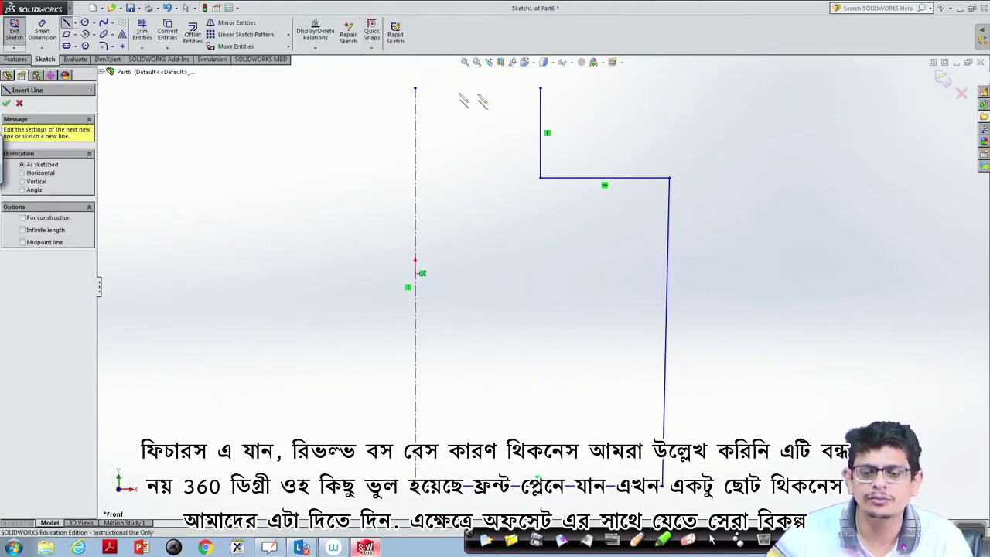
{"action": "left_click", "coordinate": [541, 90]}
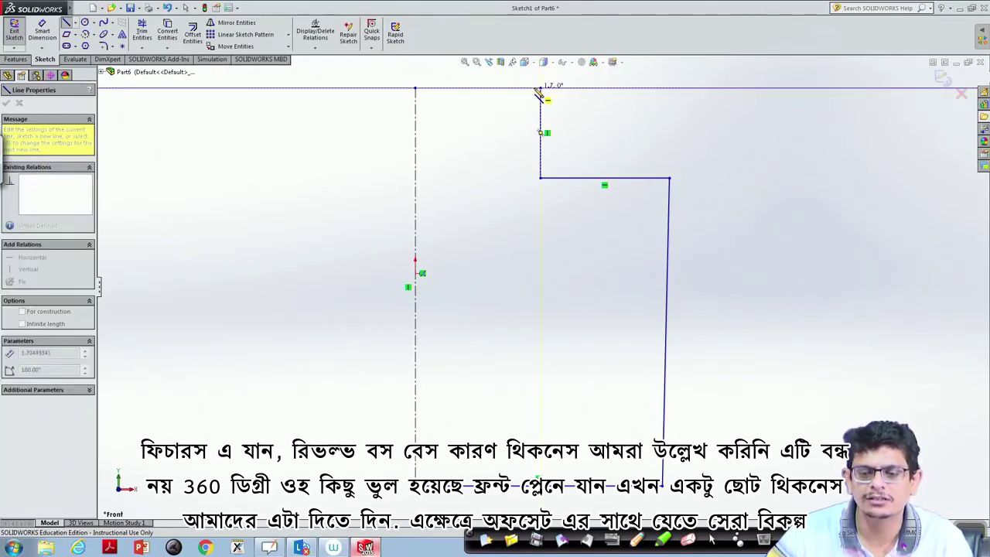
{"action": "left_click", "coordinate": [534, 184]}
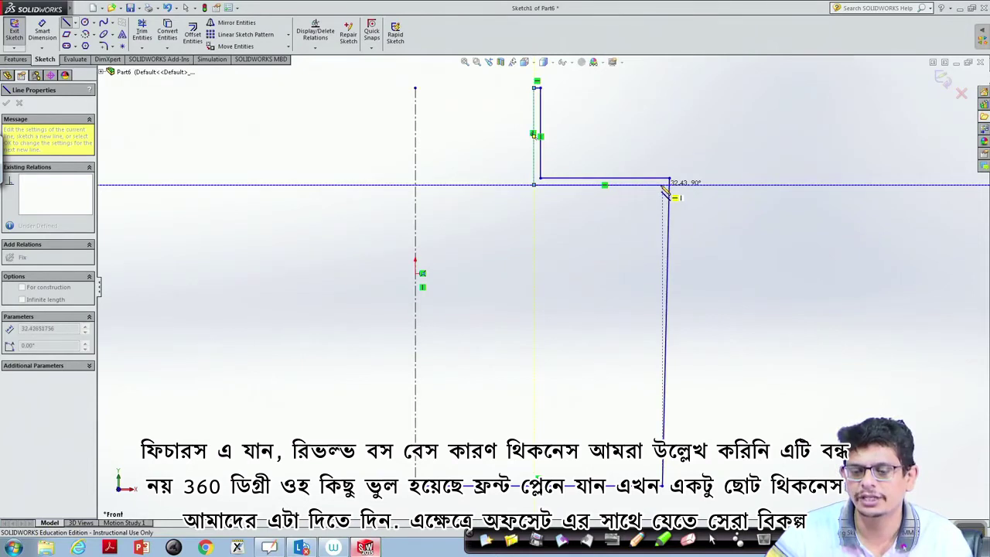
{"action": "left_click", "coordinate": [665, 189]}
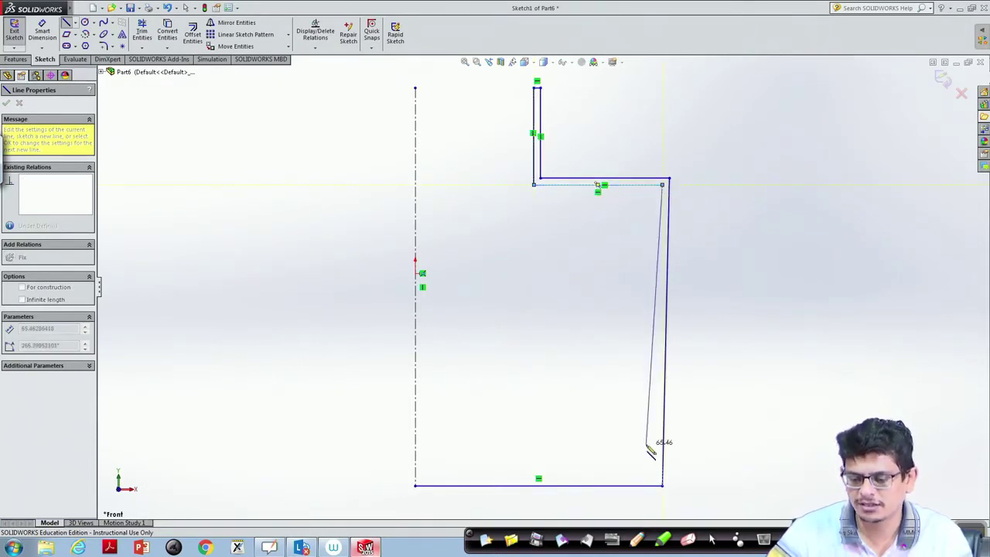
{"action": "left_click", "coordinate": [658, 481]}
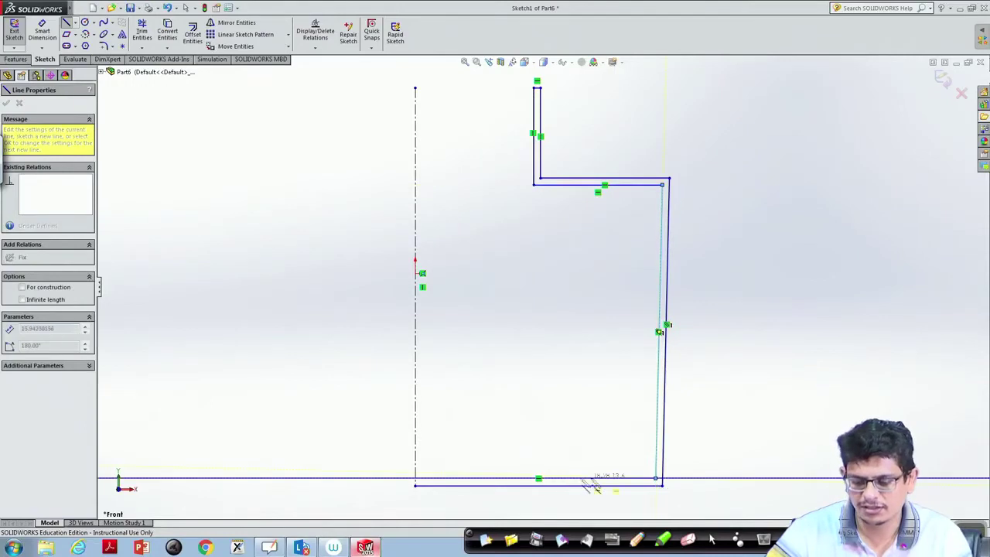
{"action": "left_click", "coordinate": [416, 480]}
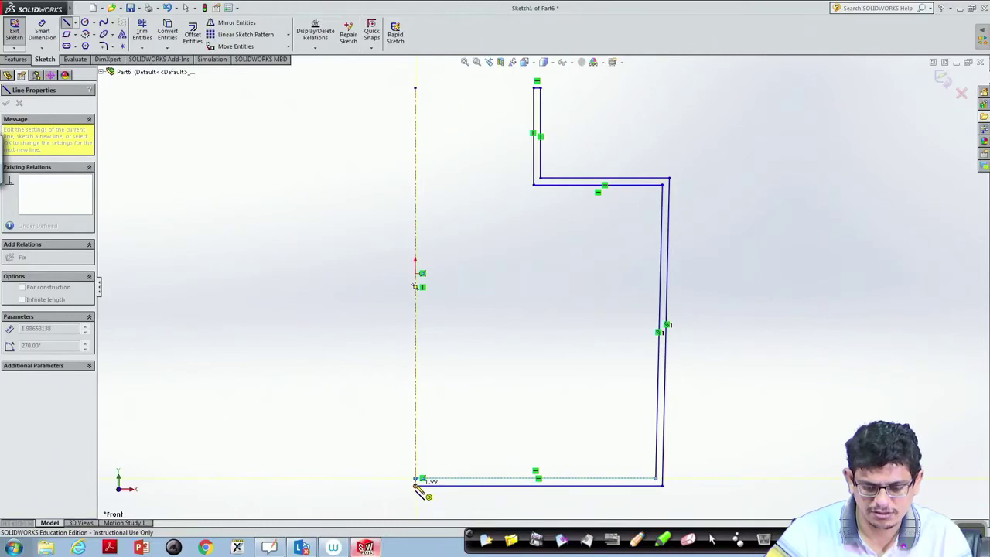
{"action": "key", "text": "Escape"}
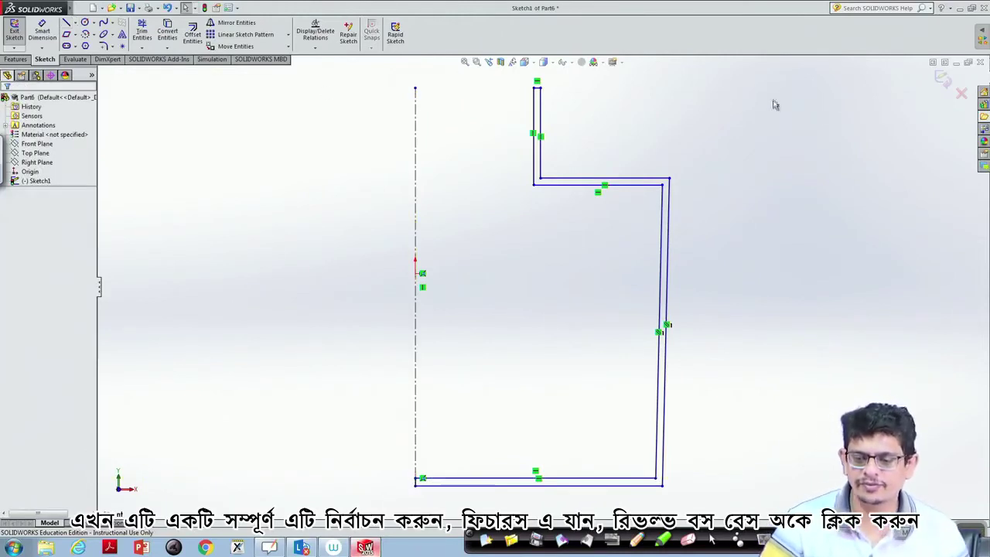
Step: Revolve the entire stepped sketch 360° about Line1 into a hollow can with a closed base
{"action": "mouse_move", "coordinate": [768, 69]}
{"action": "left_mouse_down"}
{"action": "mouse_move", "coordinate": [749, 348]}
{"action": "mouse_move", "coordinate": [527, 495]}
{"action": "mouse_move", "coordinate": [414, 504]}
{"action": "left_mouse_up"}
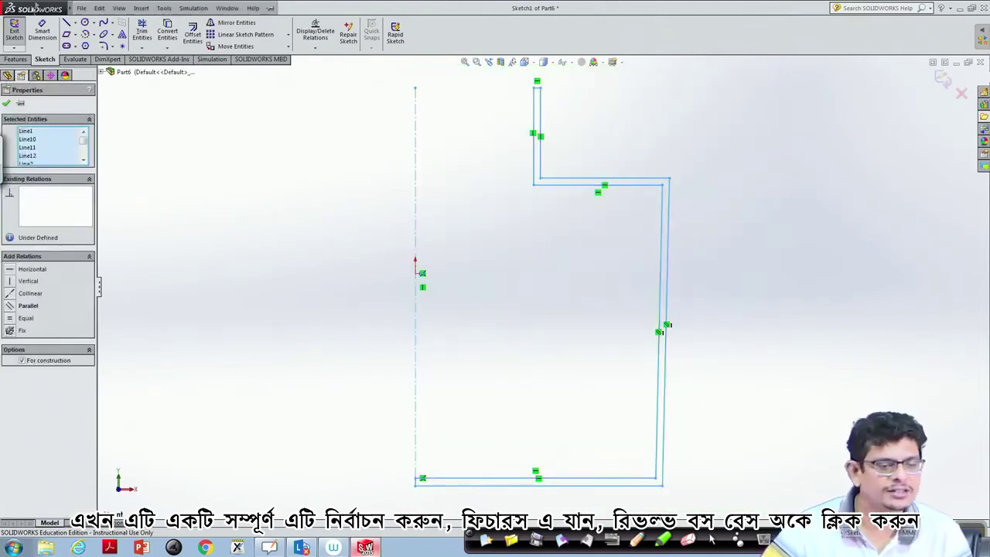
{"action": "left_click", "coordinate": [16, 59]}
{"action": "left_click", "coordinate": [51, 34]}
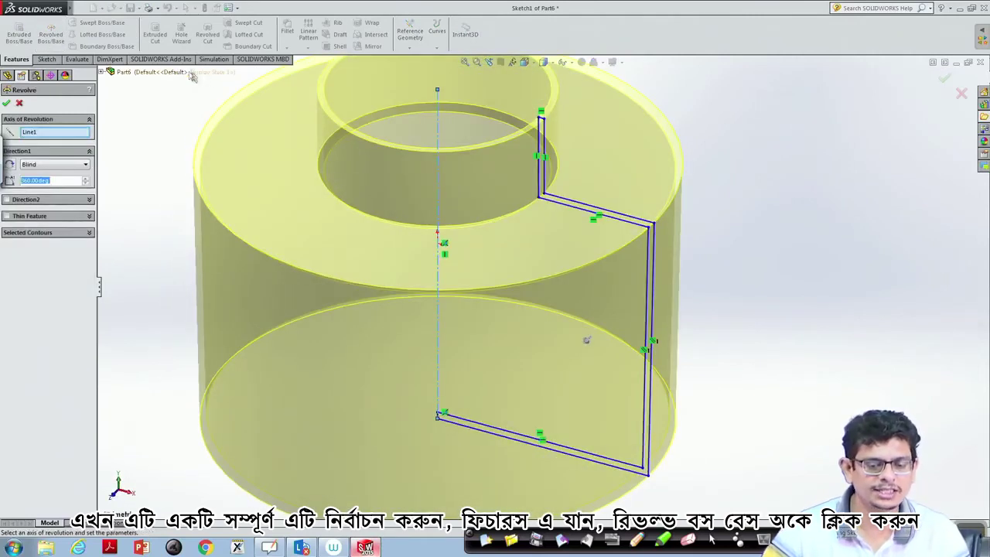
{"action": "left_click", "coordinate": [6, 105]}
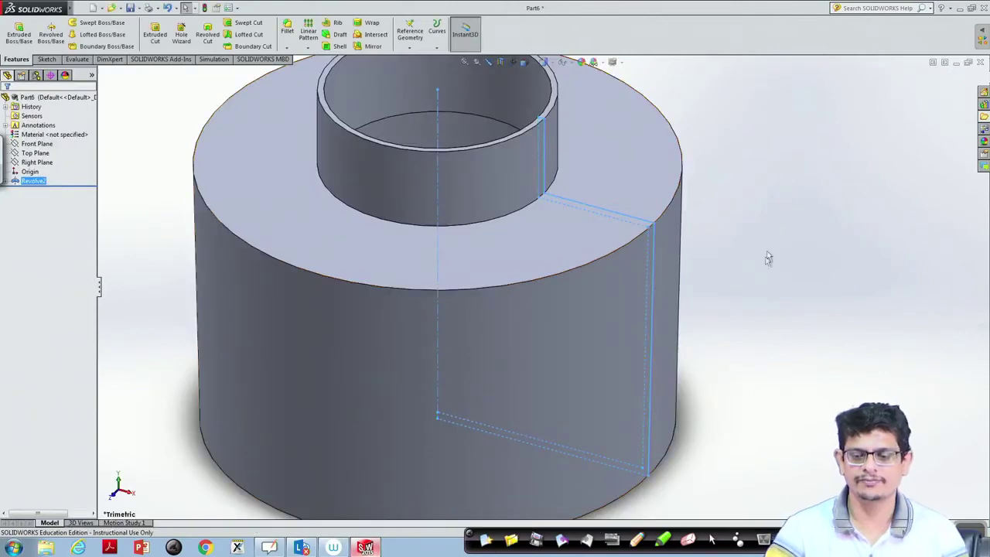
{"action": "scroll", "coordinate": [770, 255], "scroll_direction": "down", "scroll_amount": 3}
{"action": "middle_click_drag", "start_coordinate": [724, 321], "coordinate": [639, 143]}
{"action": "middle_click_drag", "start_coordinate": [504, 224], "coordinate": [533, 277]}
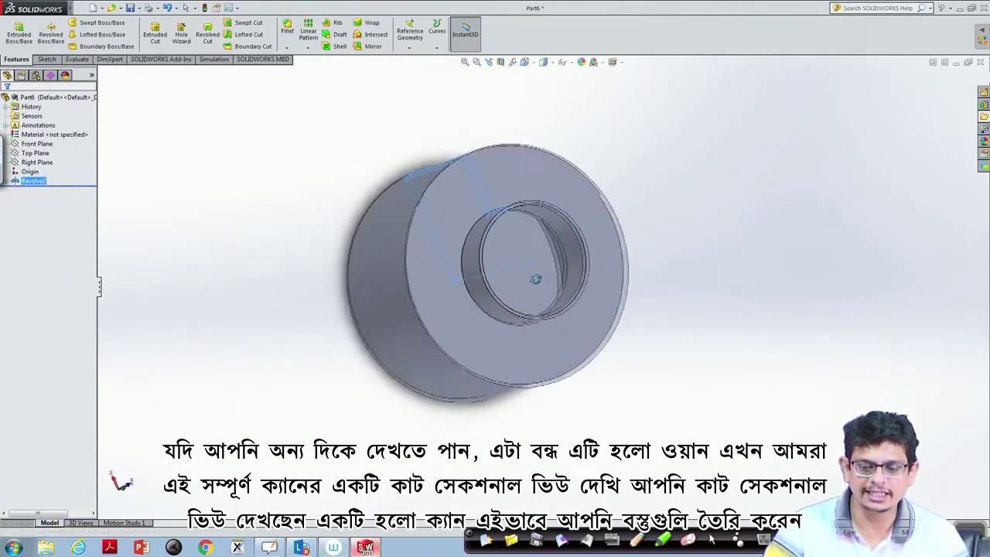
{"action": "scroll", "coordinate": [536, 279], "scroll_direction": "up", "scroll_amount": 3}
{"action": "scroll", "coordinate": [536, 278], "scroll_direction": "down", "scroll_amount": 3}
{"action": "middle_click_drag", "start_coordinate": [794, 283], "coordinate": [773, 215]}
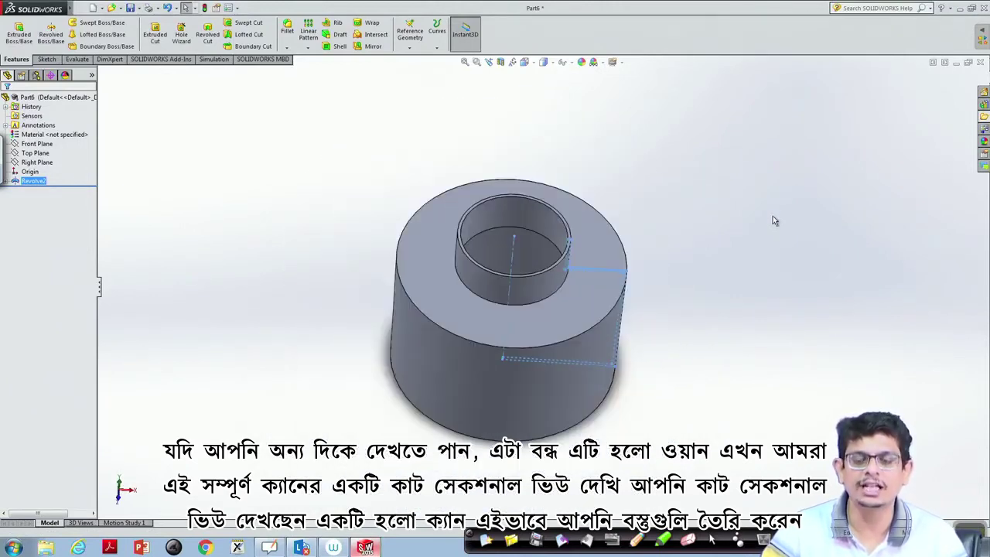
Step: Apply a Front Plane section view and inspect the can's hollow interior from oblique angles
{"action": "left_click", "coordinate": [500, 63]}
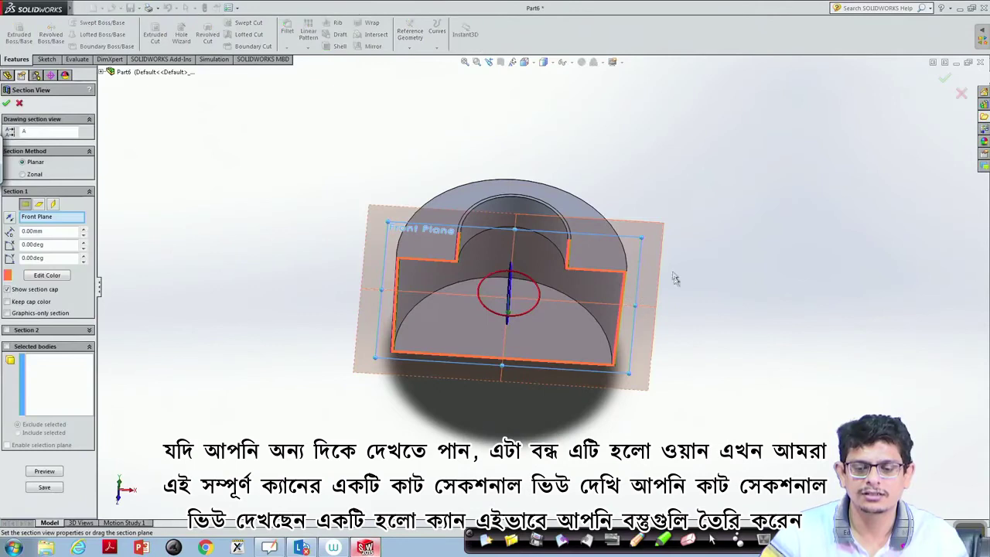
{"action": "middle_click_drag", "start_coordinate": [682, 294], "coordinate": [673, 217]}
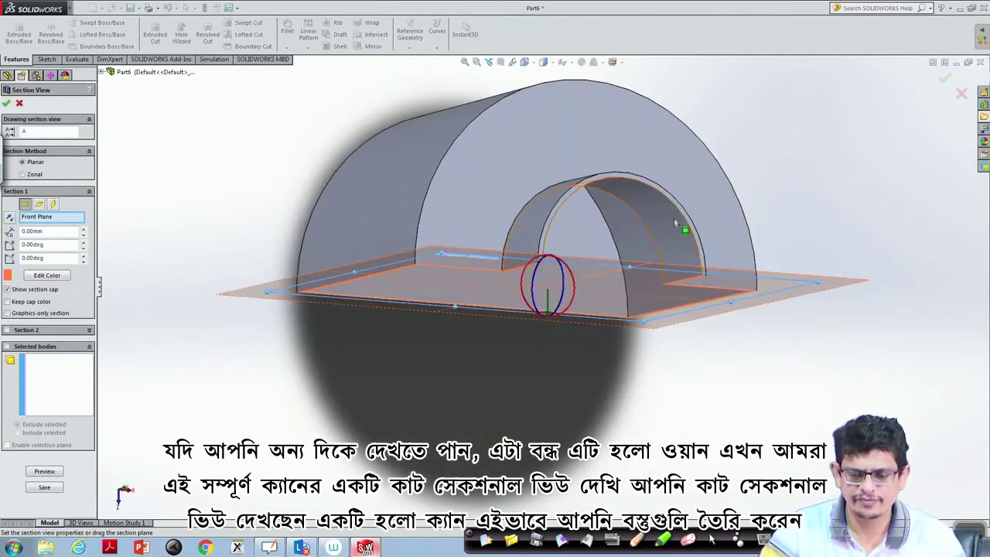
{"action": "middle_click_drag", "start_coordinate": [788, 176], "coordinate": [748, 82]}
{"action": "scroll", "coordinate": [749, 85], "scroll_direction": "down", "scroll_amount": 2}
{"action": "scroll", "coordinate": [763, 171], "scroll_direction": "up", "scroll_amount": 3}
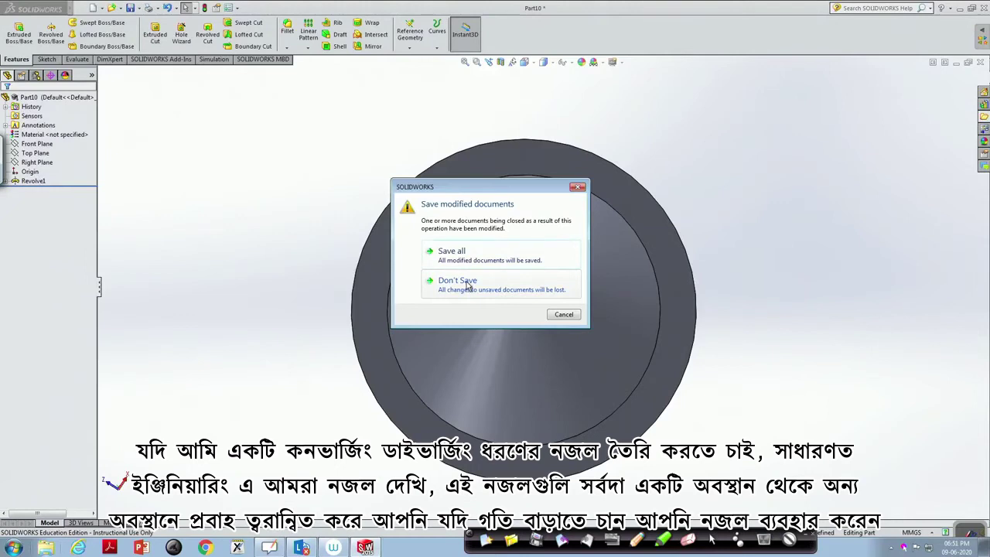
Step: Discard the old part without saving and create a new part
{"action": "left_click", "coordinate": [467, 286]}
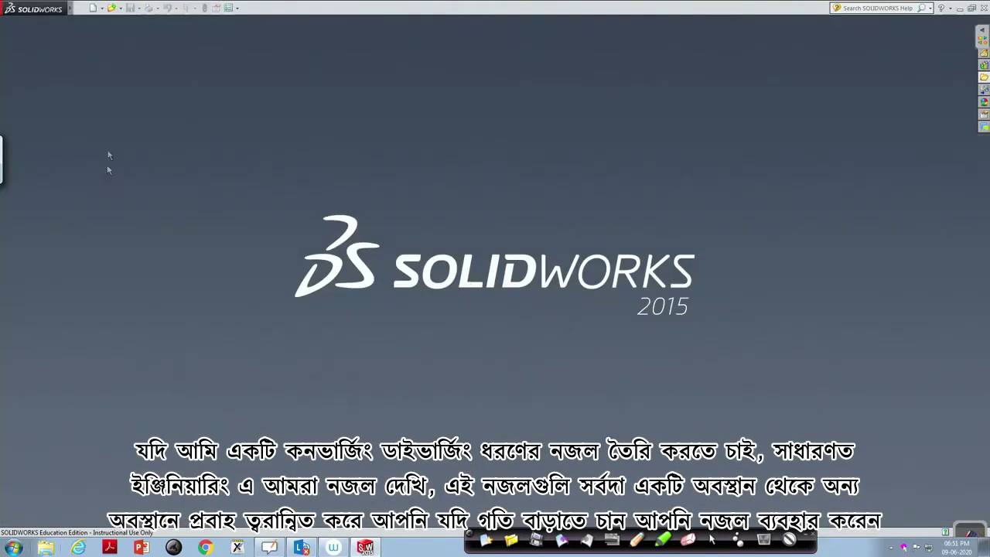
{"action": "left_click", "coordinate": [93, 8]}
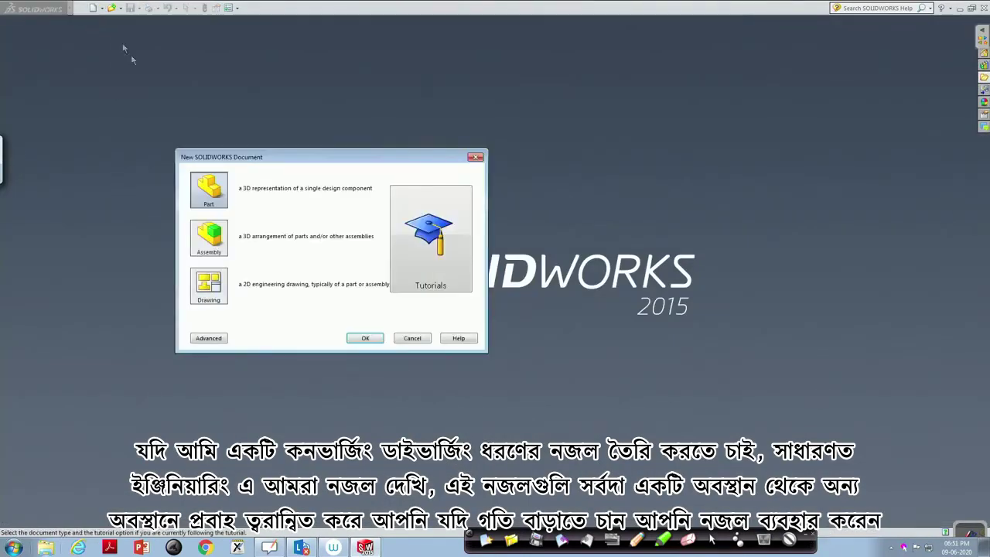
{"action": "left_click", "coordinate": [366, 338]}
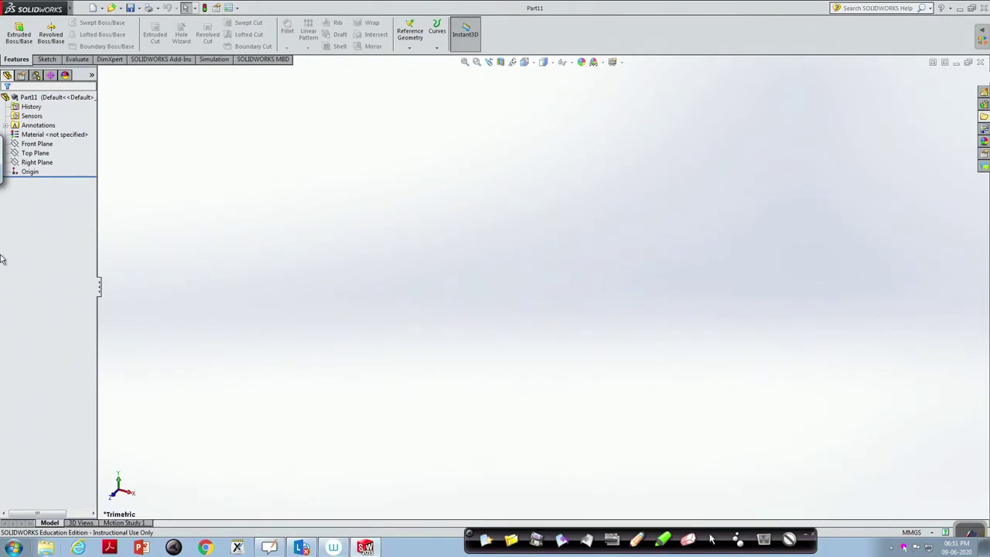
Step: Turn the view Normal To the new part's Front Plane
{"action": "left_click", "coordinate": [37, 144]}
{"action": "right_click", "coordinate": [39, 147]}
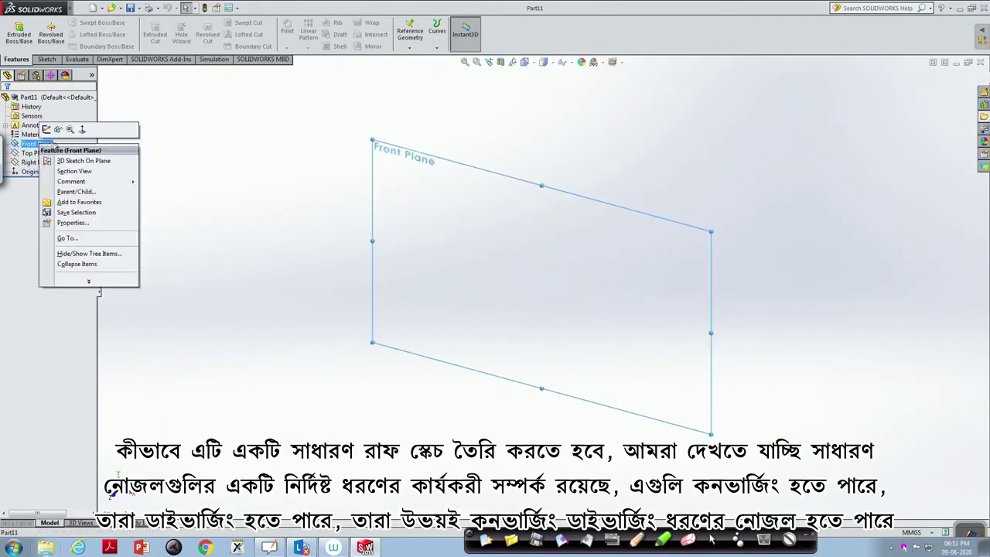
{"action": "left_click", "coordinate": [83, 130]}
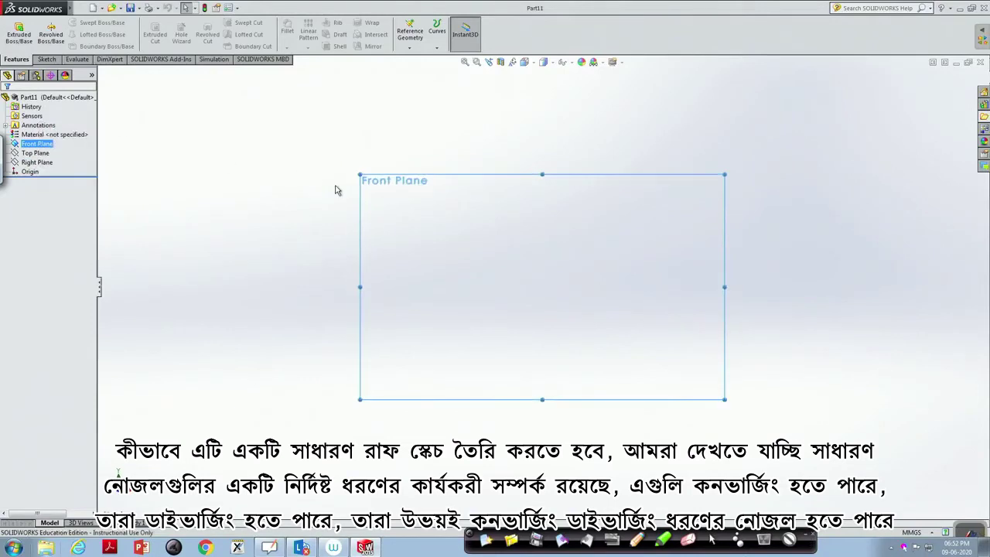
{"action": "left_click", "coordinate": [46, 59]}
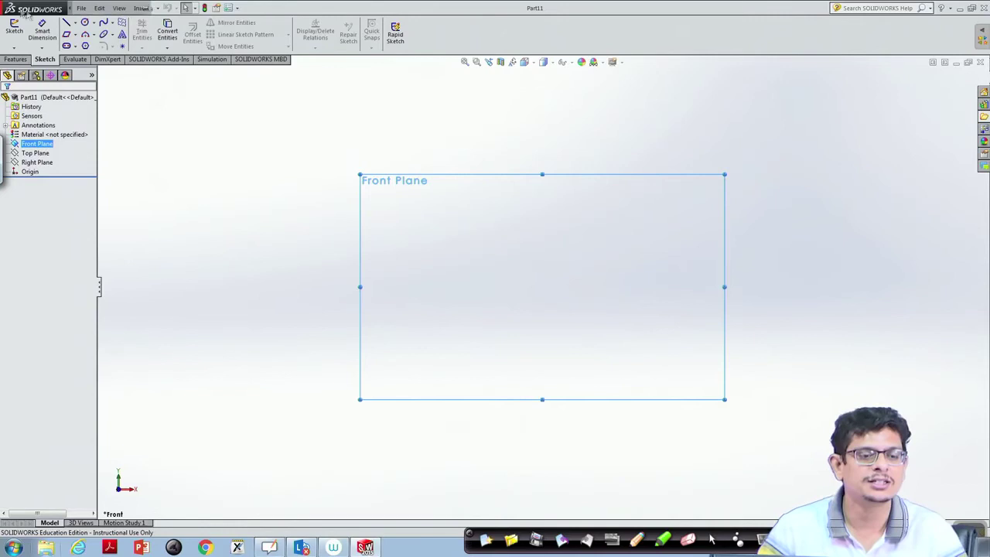
Step: Sketch a horizontal centerline from left of the origin to right of it on the Front Plane
{"action": "left_click", "coordinate": [75, 23]}
{"action": "left_click", "coordinate": [88, 41]}
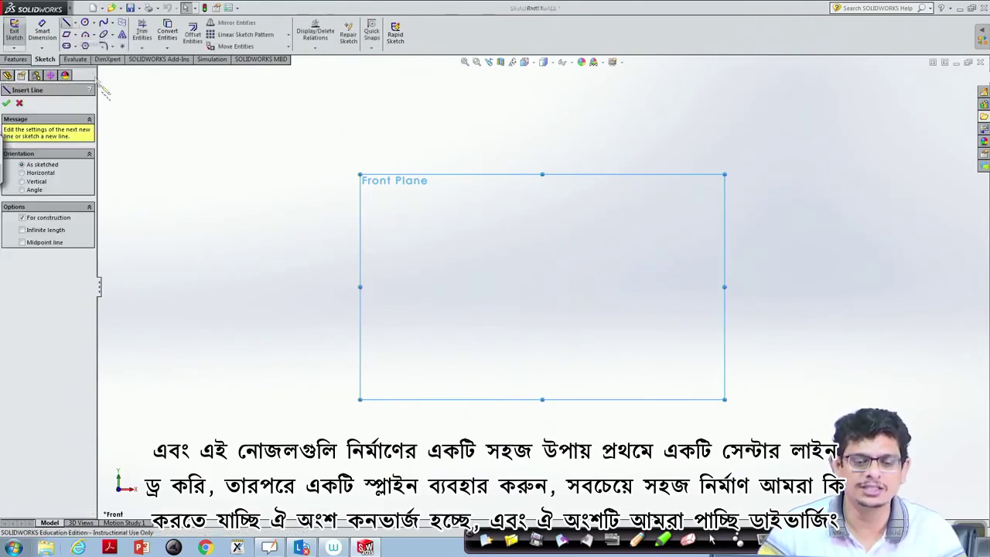
{"action": "left_click", "coordinate": [445, 293]}
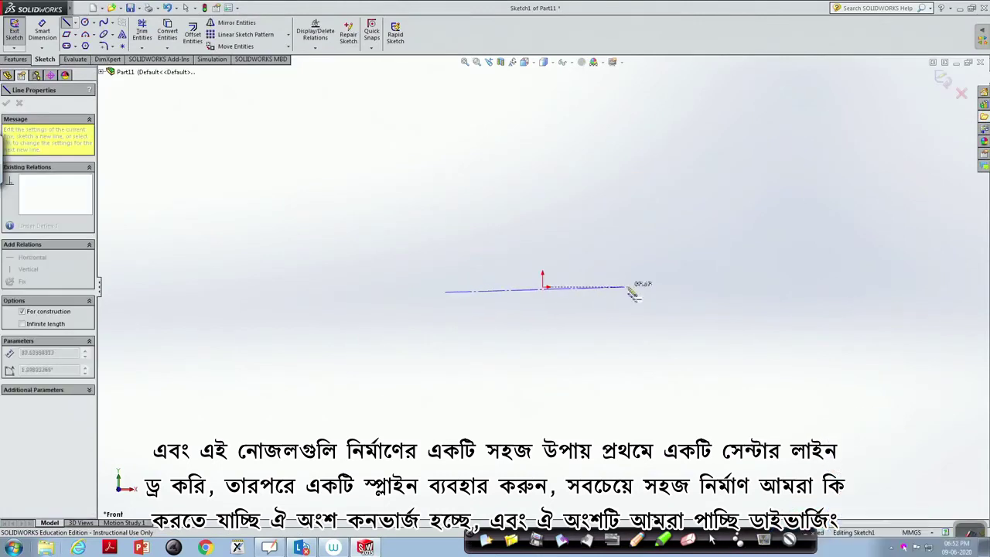
{"action": "left_click", "coordinate": [687, 294]}
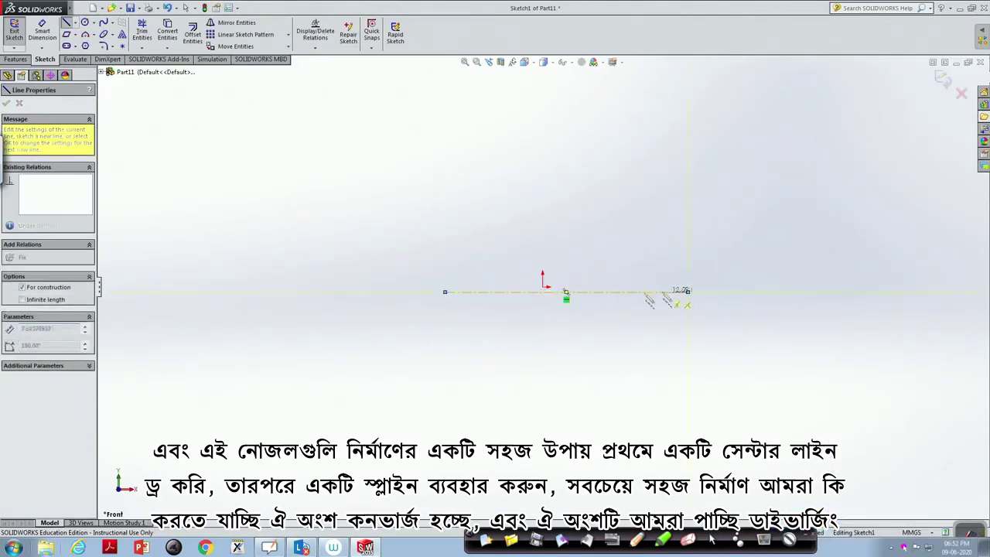
{"action": "key", "text": "Escape"}
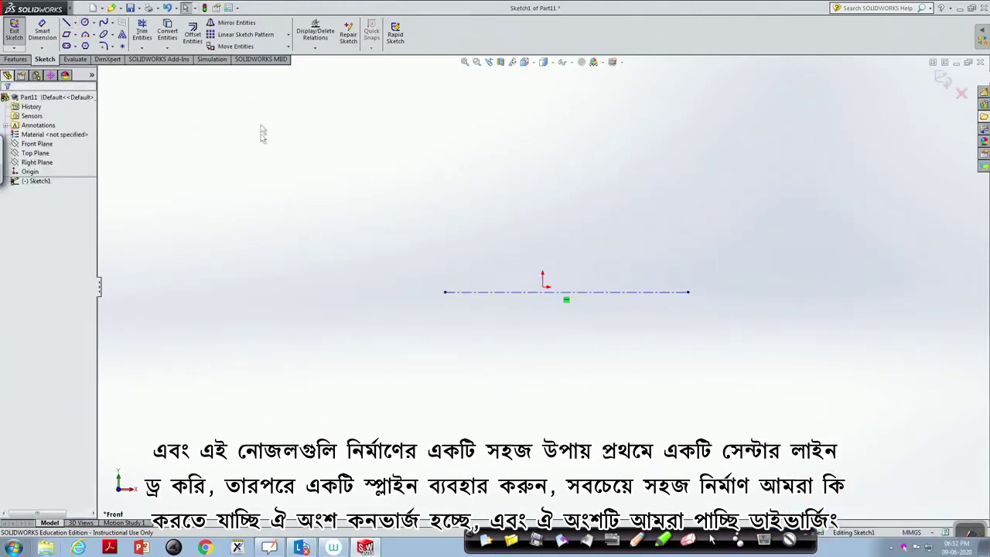
Step: Draw a spline from the centerline's left end, dipping near the origin and rising to the right
{"action": "left_click", "coordinate": [114, 27]}
{"action": "left_click", "coordinate": [122, 33]}
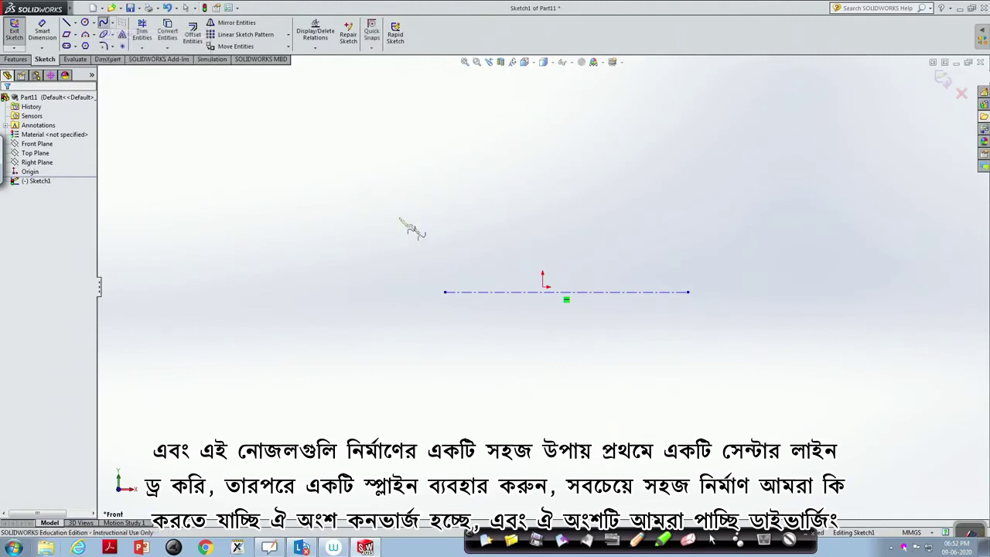
{"action": "left_click", "coordinate": [445, 266]}
{"action": "left_click", "coordinate": [542, 273]}
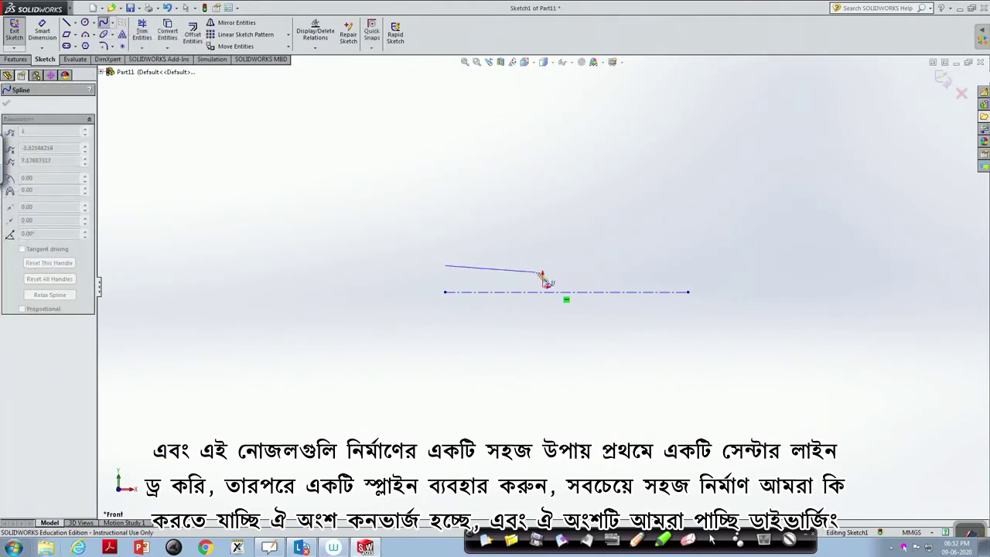
{"action": "left_click", "coordinate": [565, 276]}
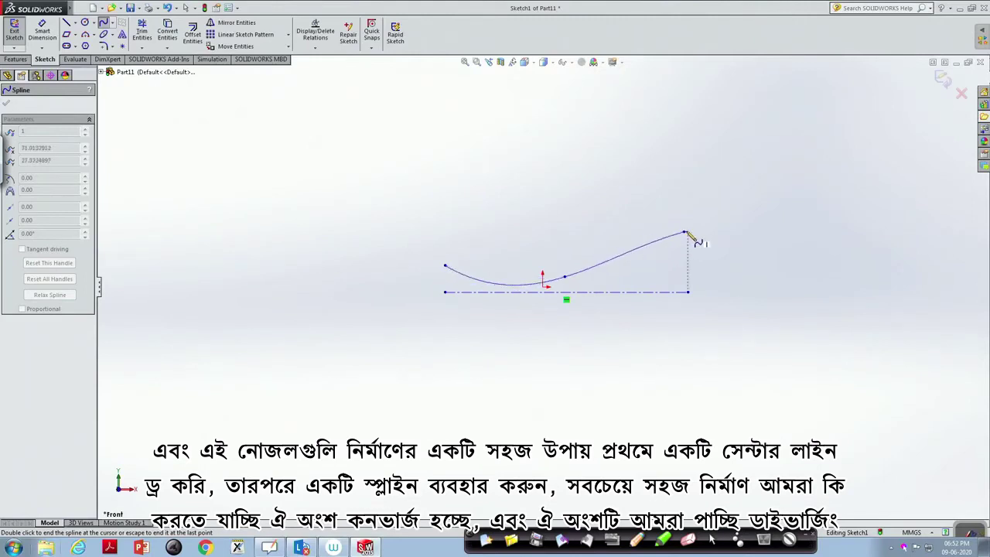
{"action": "double_click", "coordinate": [685, 234]}
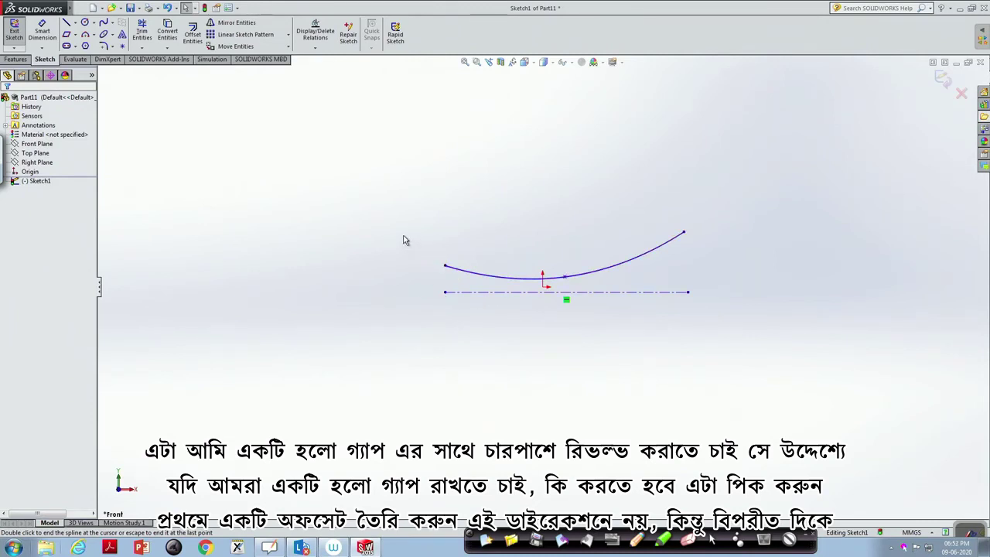
{"action": "left_click", "coordinate": [516, 280]}
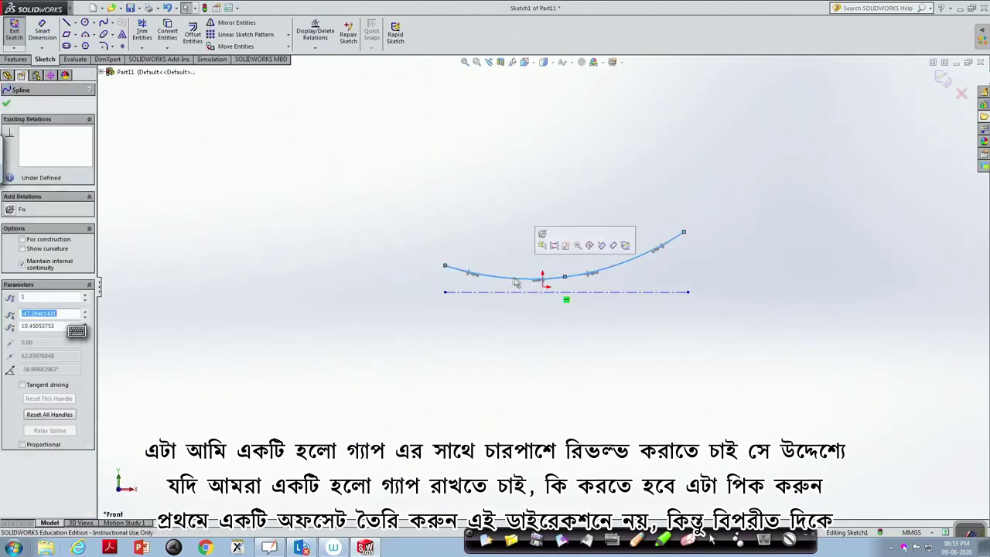
Step: Offset the spline by 1 mm, reversed so the copy lies above it
{"action": "left_click", "coordinate": [192, 34]}
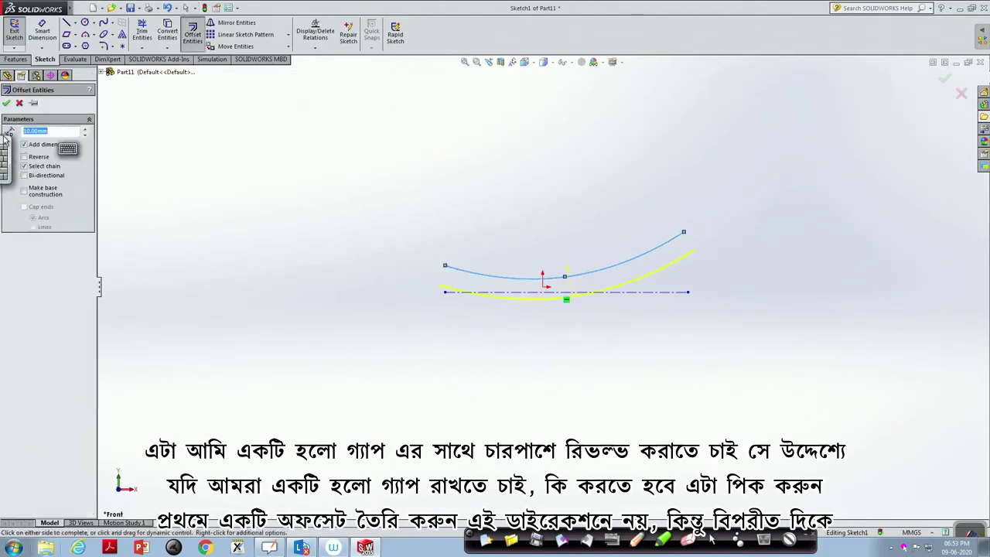
{"action": "left_click", "coordinate": [23, 157]}
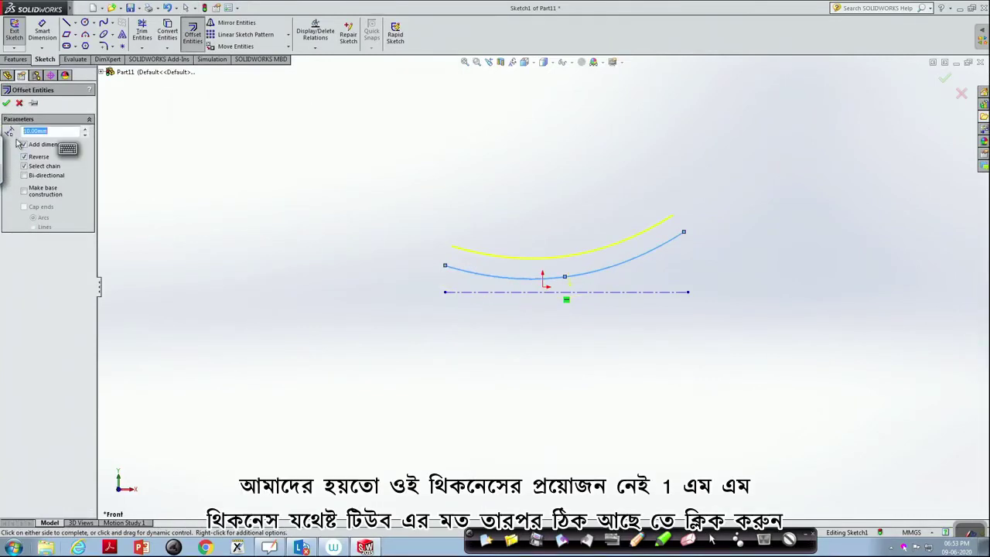
{"action": "type", "text": "1"}
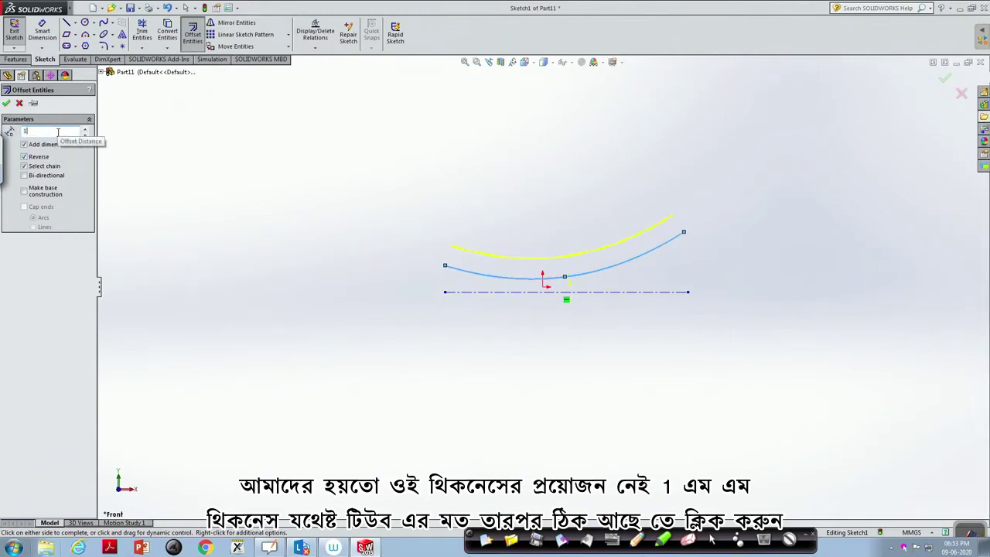
{"action": "left_click", "coordinate": [7, 103]}
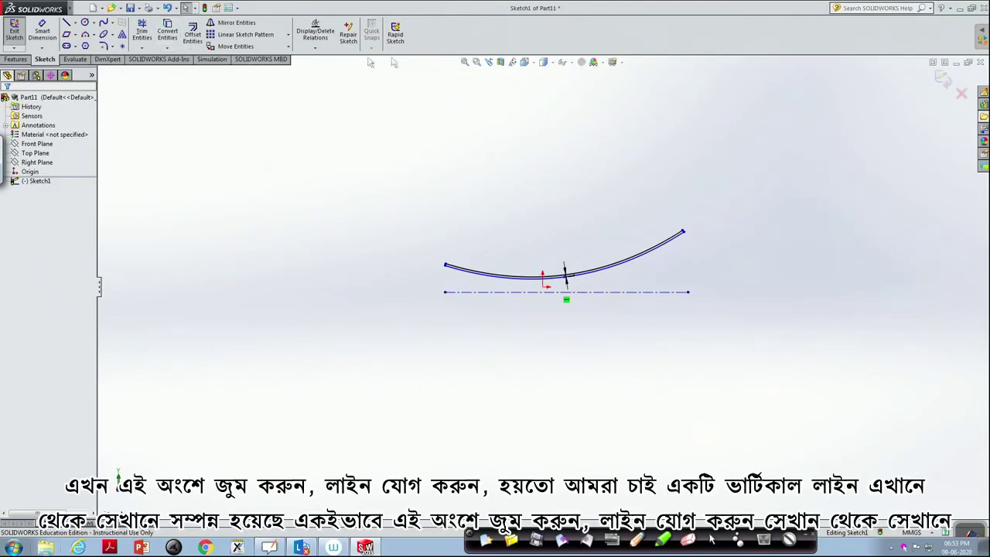
Step: Zoom into the right ends of both curves and join them with a short line
{"action": "left_click", "coordinate": [477, 62]}
{"action": "left_click_drag", "start_coordinate": [667, 200], "coordinate": [717, 258]}
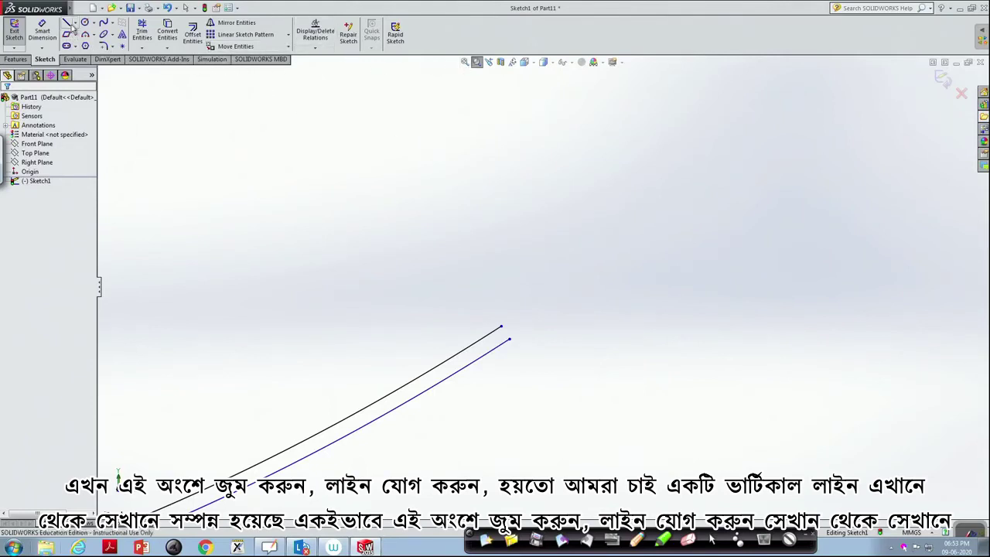
{"action": "left_click", "coordinate": [75, 23]}
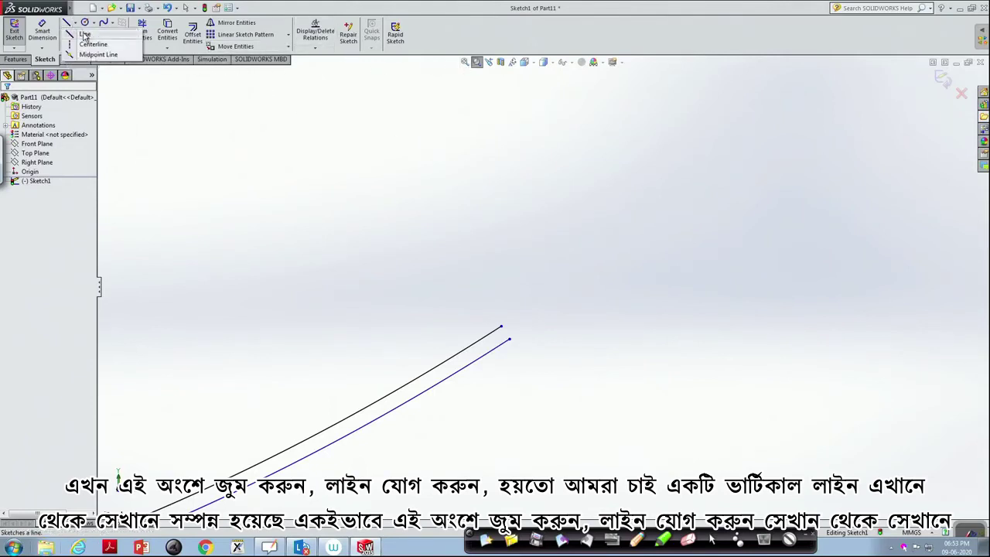
{"action": "left_click", "coordinate": [85, 37]}
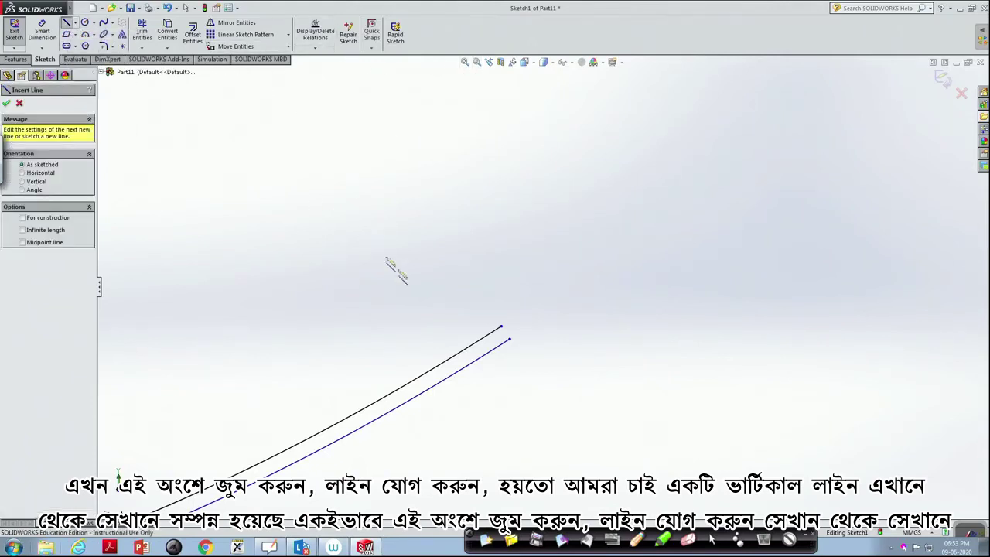
{"action": "left_click", "coordinate": [501, 327]}
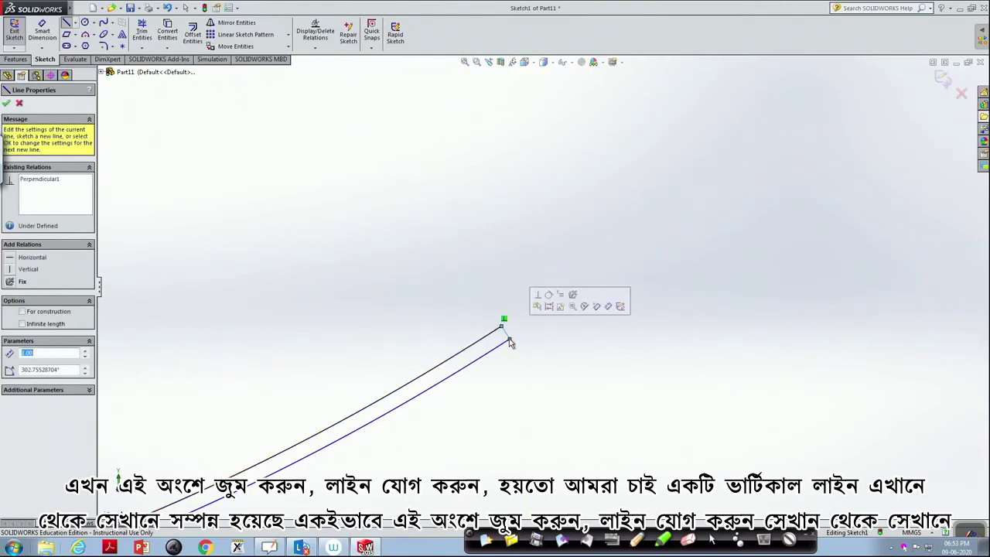
Step: Join the remaining ends of the spline and its offset with a short line
{"action": "key", "text": "ctrl+8"}
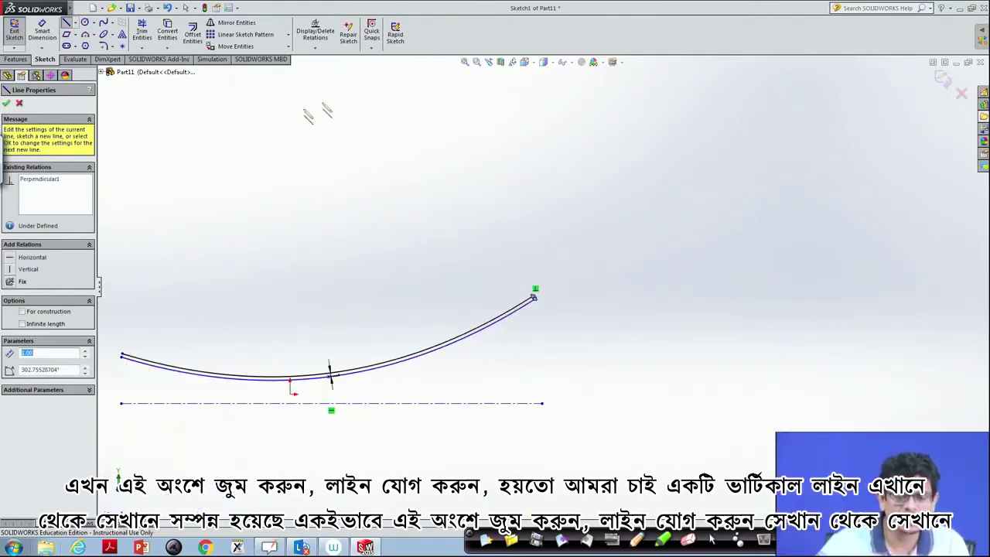
{"action": "left_click", "coordinate": [467, 62]}
{"action": "left_click", "coordinate": [476, 62]}
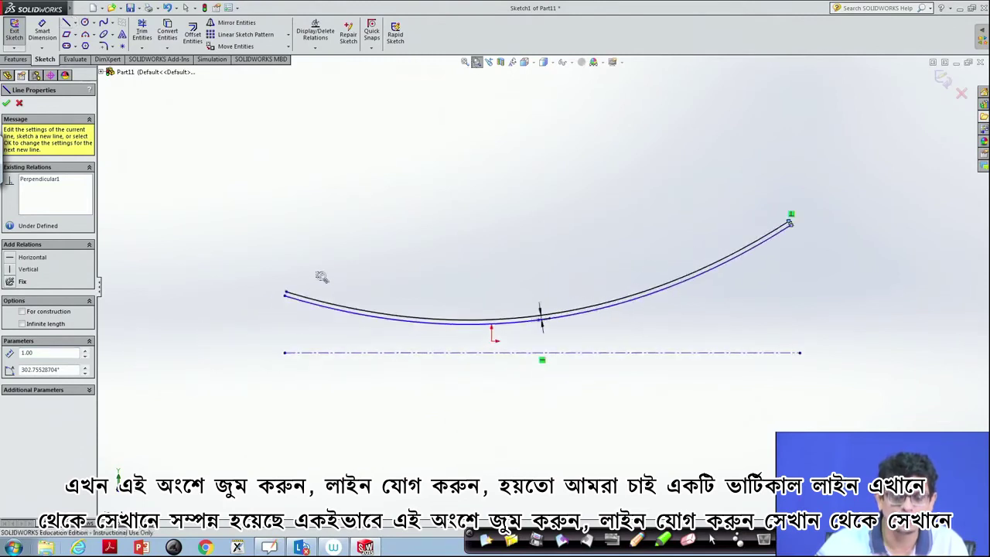
{"action": "left_click_drag", "start_coordinate": [294, 273], "coordinate": [265, 327]}
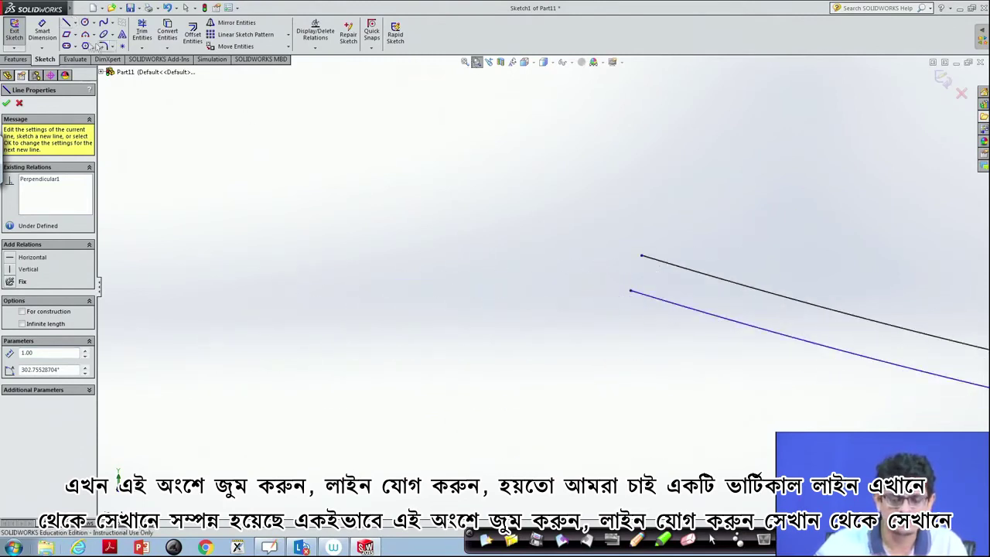
{"action": "left_click", "coordinate": [75, 24]}
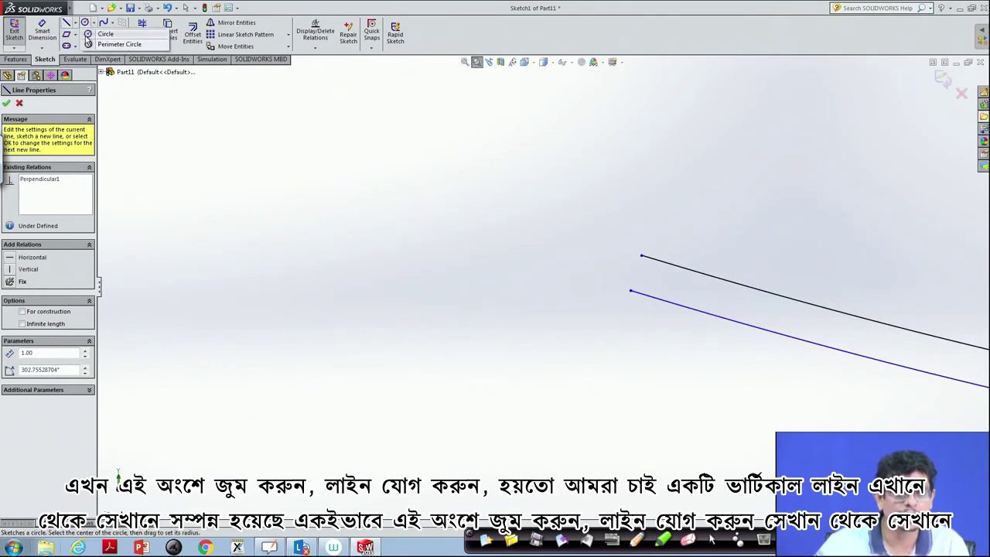
{"action": "left_click", "coordinate": [85, 34]}
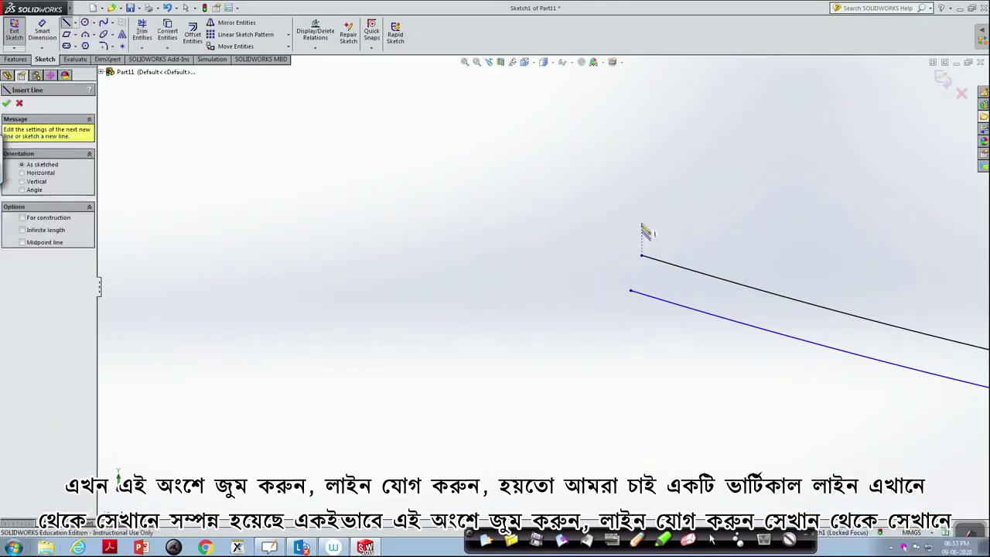
{"action": "left_click", "coordinate": [641, 256]}
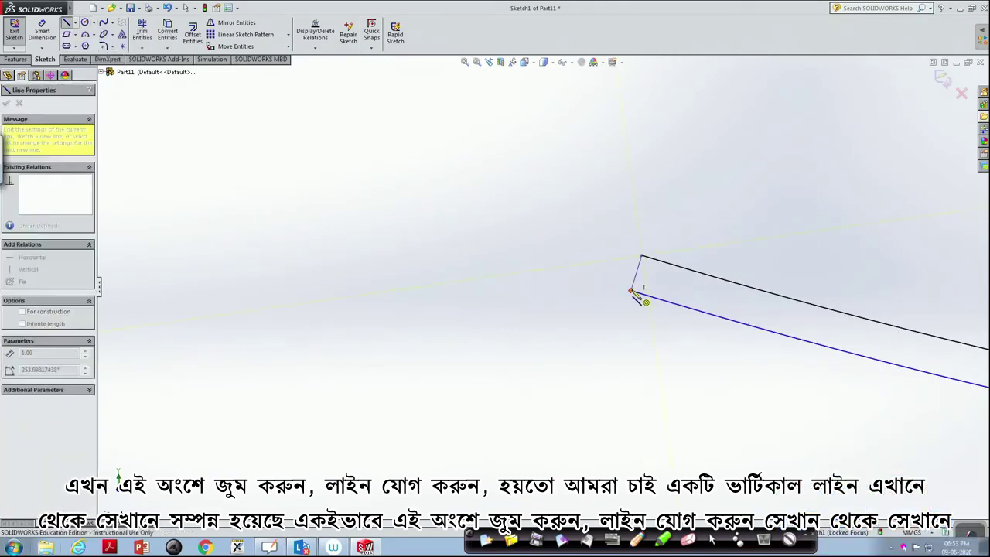
{"action": "left_click", "coordinate": [631, 290]}
{"action": "scroll", "coordinate": [512, 247], "scroll_direction": "down", "scroll_amount": 6}
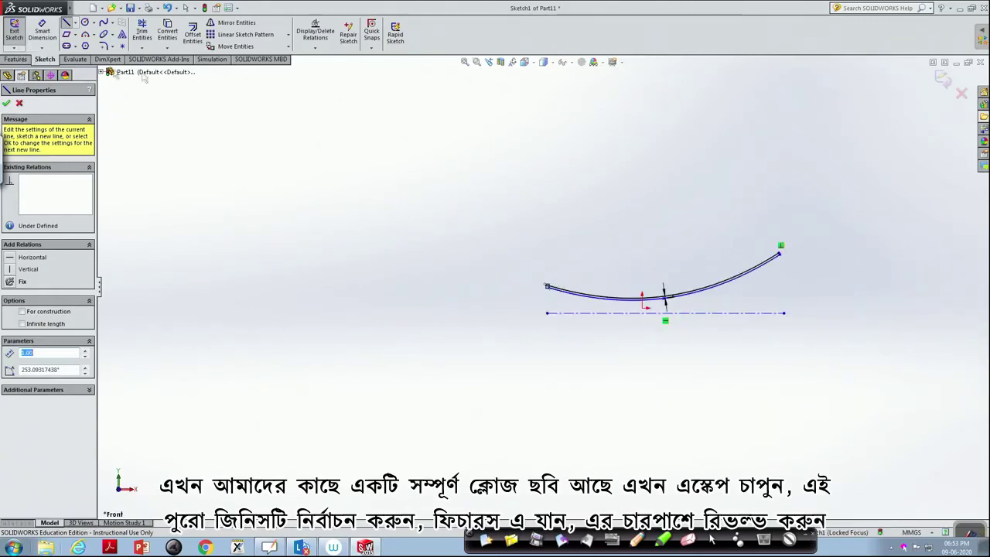
{"action": "key", "text": "Escape"}
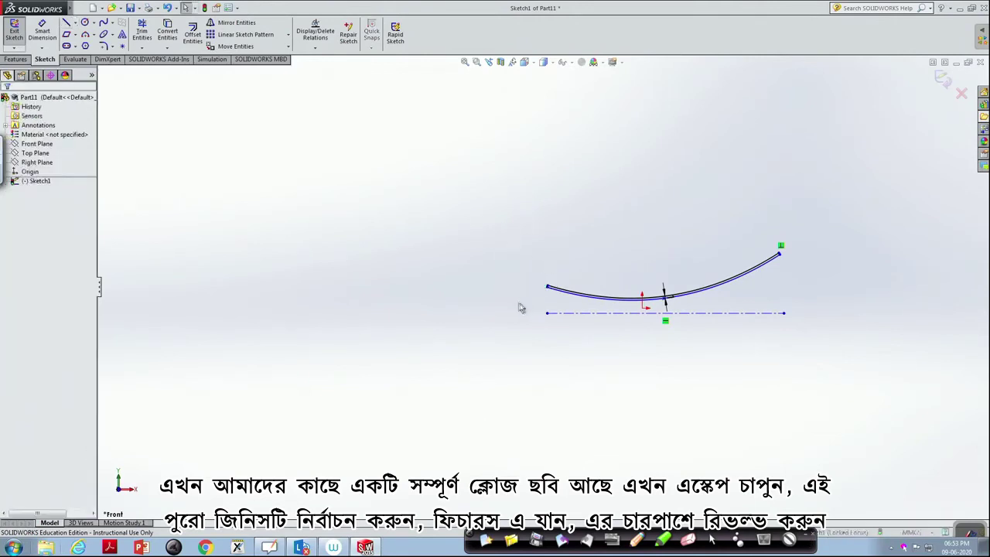
Step: Revolve the closed thin profile 360° about the centerline into the nozzle body, Revolve1
{"action": "left_click_drag", "start_coordinate": [491, 181], "coordinate": [812, 308]}
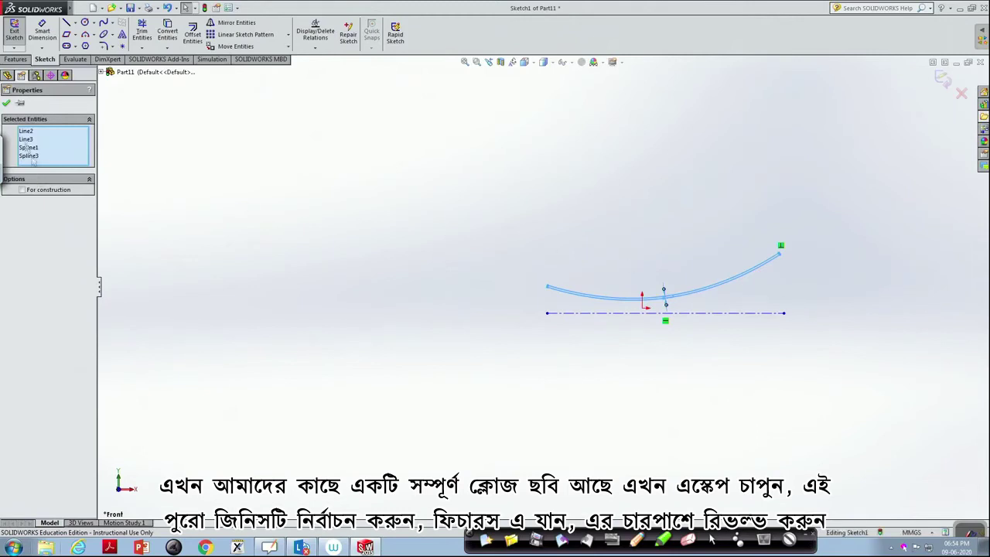
{"action": "left_click", "coordinate": [18, 61]}
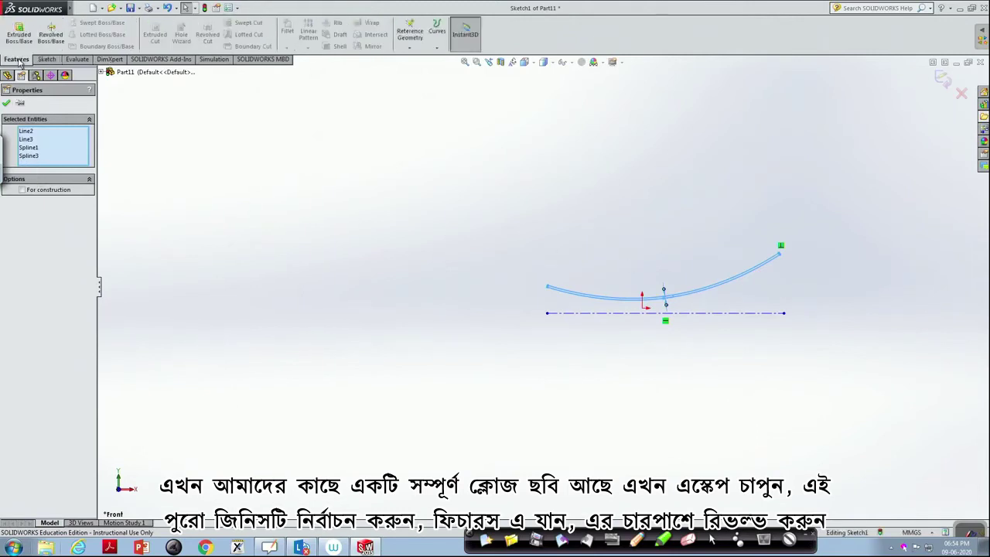
{"action": "left_click", "coordinate": [51, 37]}
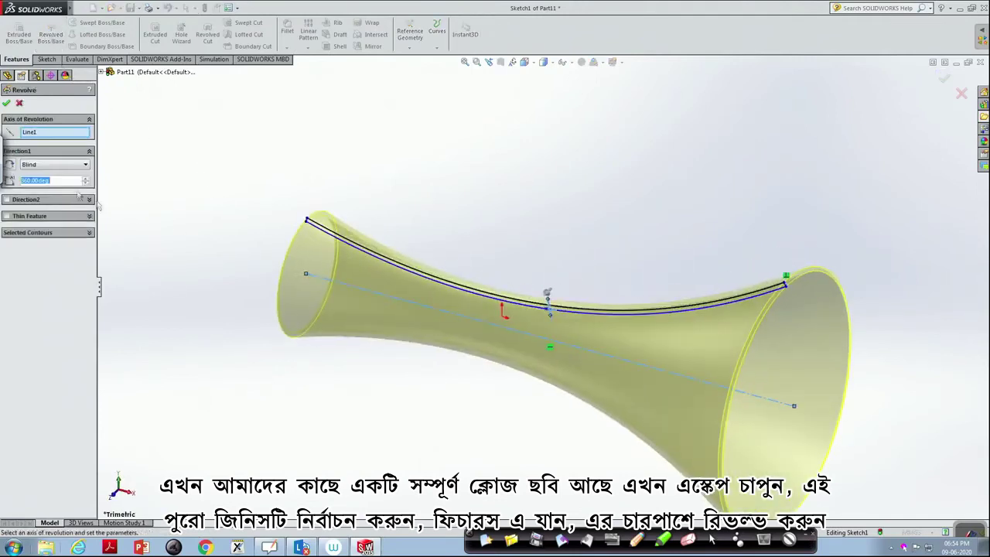
{"action": "left_click", "coordinate": [7, 102]}
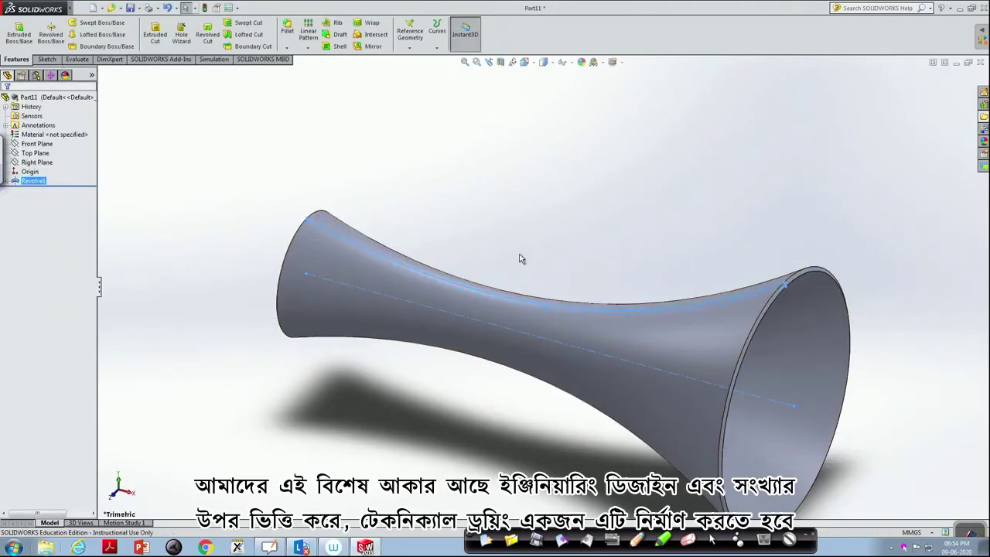
{"action": "middle_click_drag", "start_coordinate": [515, 256], "coordinate": [436, 181]}
{"action": "middle_click_drag", "start_coordinate": [367, 280], "coordinate": [630, 222]}
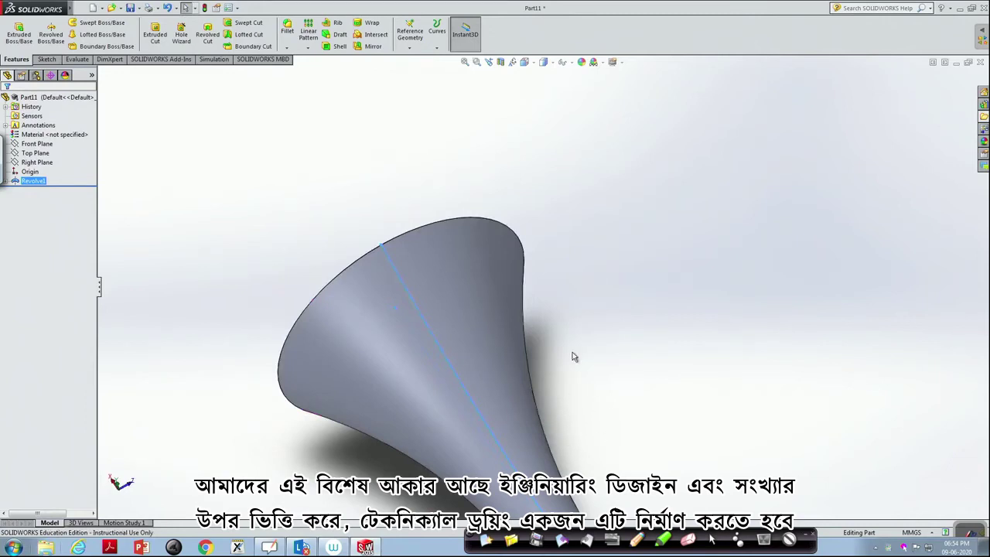
{"action": "scroll", "coordinate": [571, 354], "scroll_direction": "up", "scroll_amount": 5}
{"action": "middle_click_drag", "start_coordinate": [654, 396], "coordinate": [394, 299]}
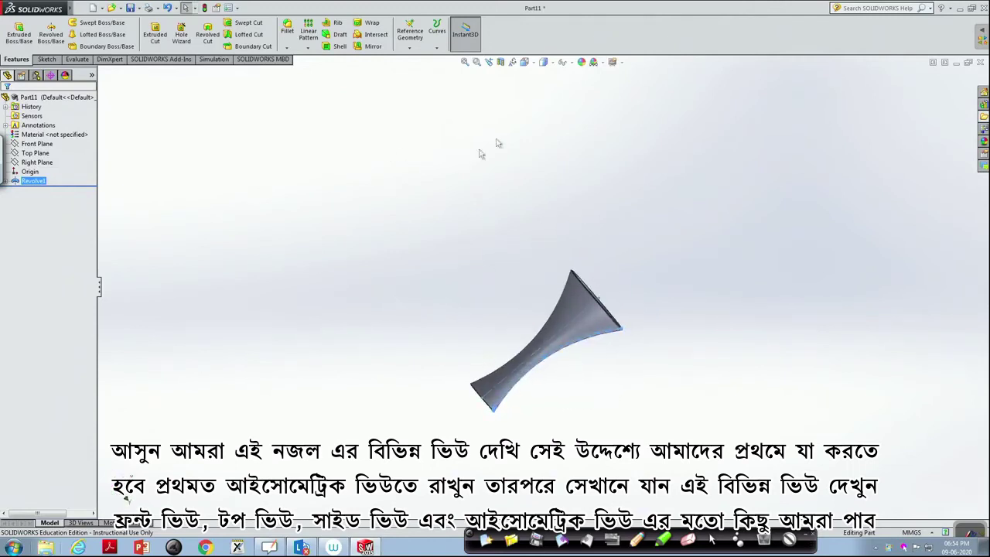
Step: Show the nozzle in Isometric, then the Four View layout, then back to Single View
{"action": "left_click", "coordinate": [533, 65]}
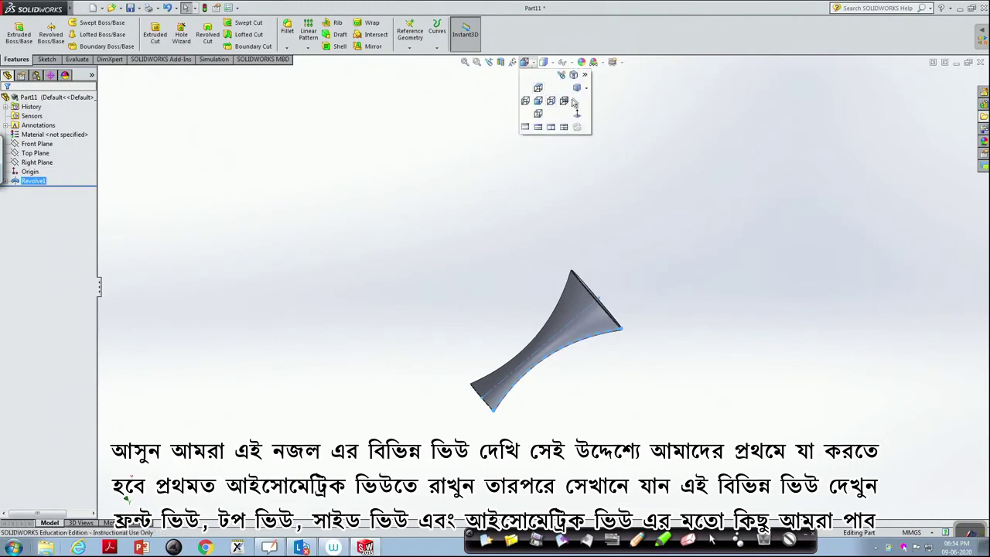
{"action": "left_click", "coordinate": [577, 91]}
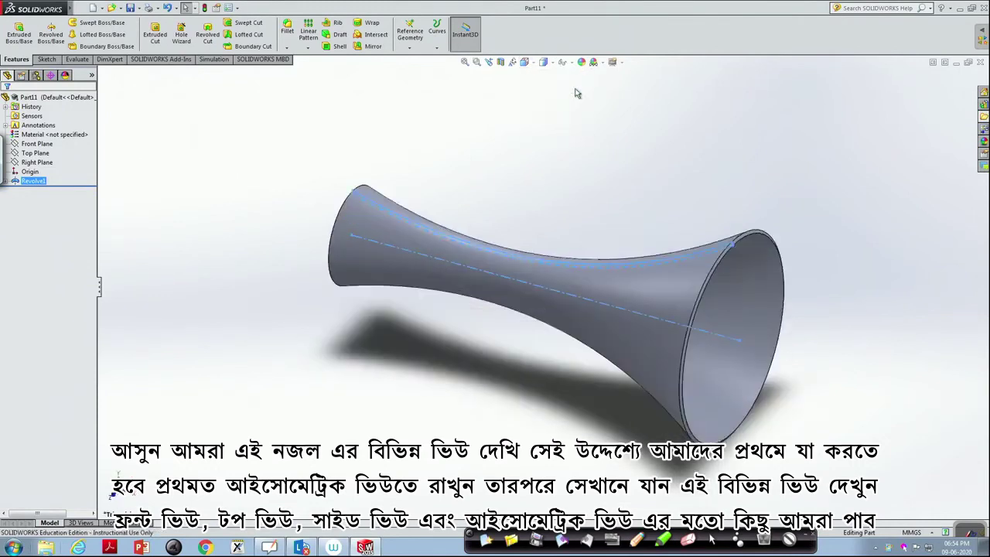
{"action": "left_click", "coordinate": [525, 62]}
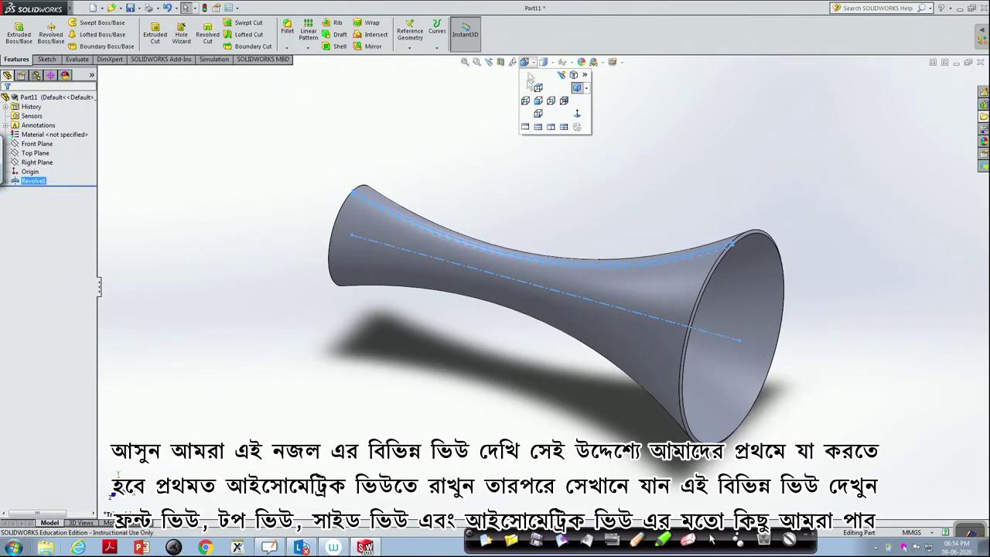
{"action": "left_click", "coordinate": [563, 129]}
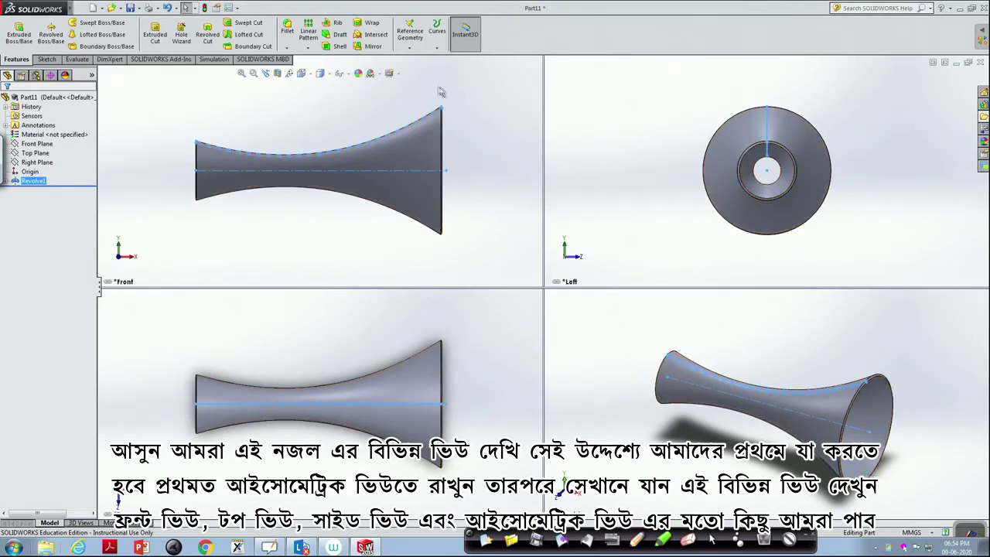
{"action": "left_click", "coordinate": [311, 79]}
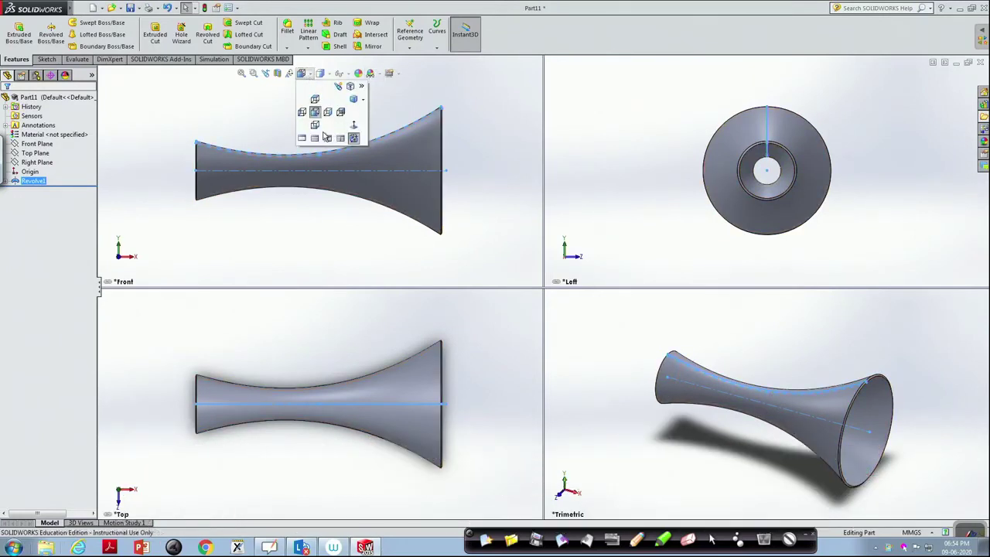
{"action": "left_click", "coordinate": [302, 141]}
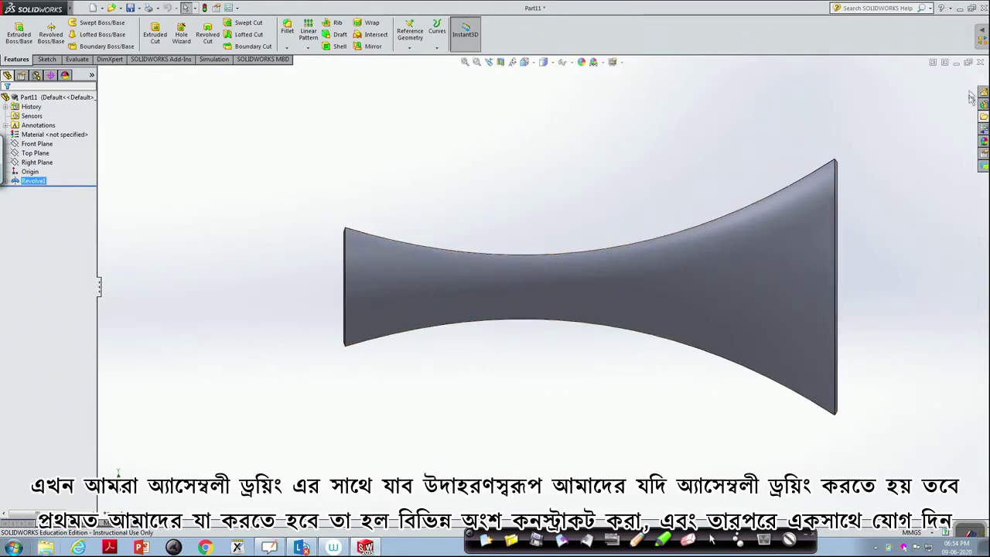
Step: Close Part11 without saving and create a new blank part, Part12
{"action": "left_click", "coordinate": [980, 62]}
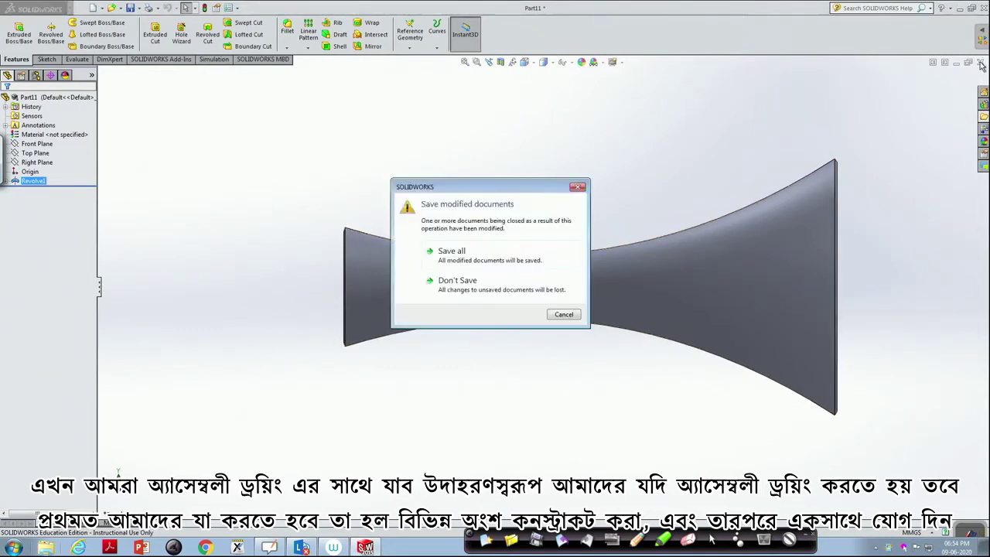
{"action": "left_click", "coordinate": [481, 285]}
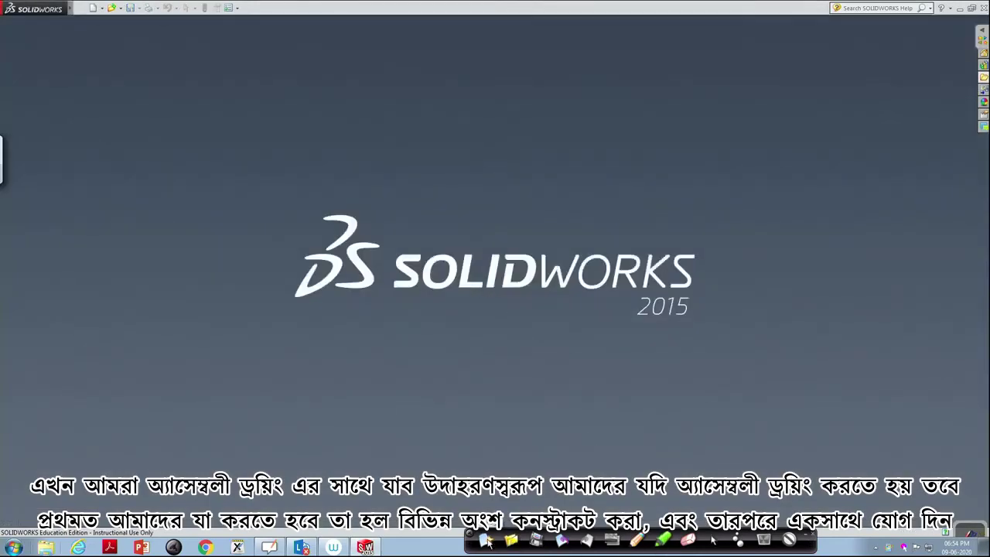
{"action": "left_click", "coordinate": [94, 7]}
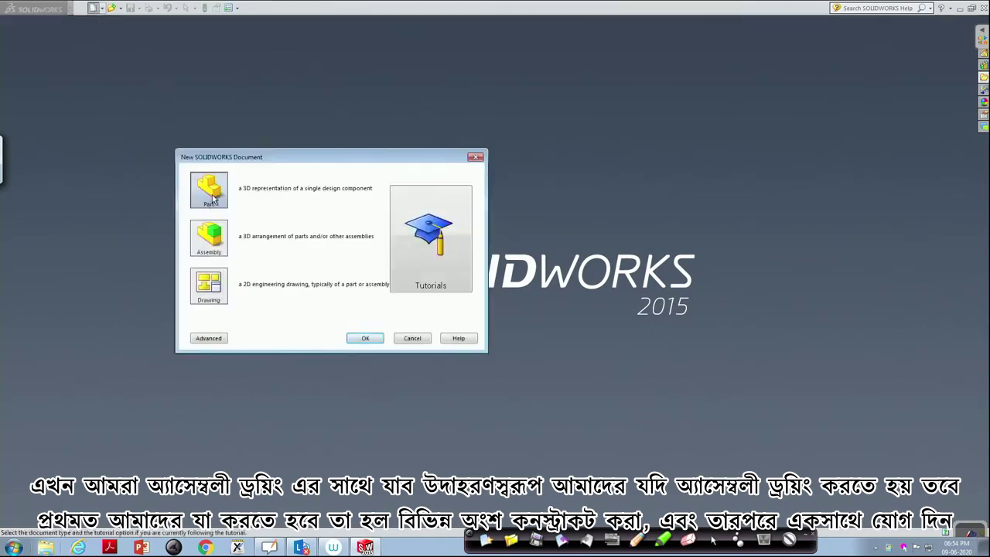
{"action": "left_click", "coordinate": [370, 344]}
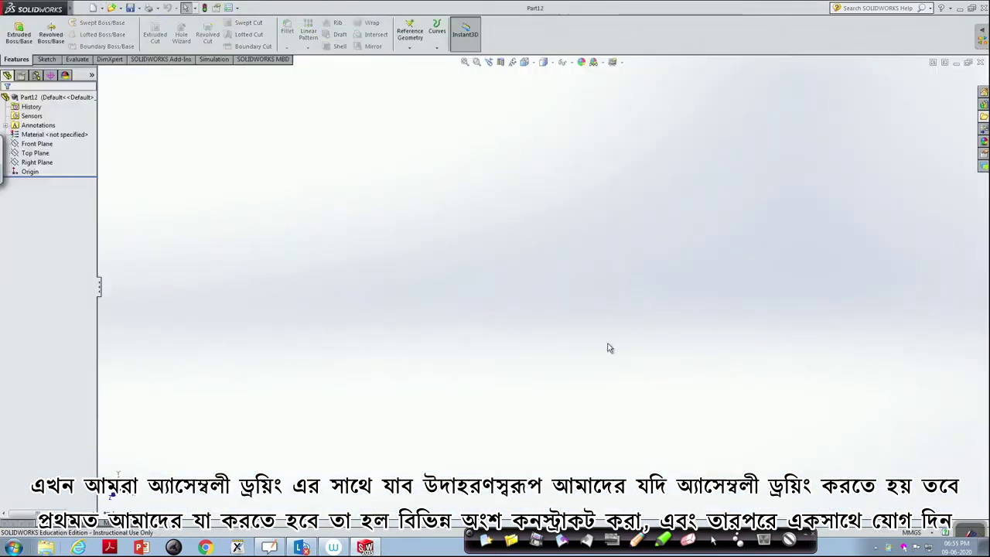
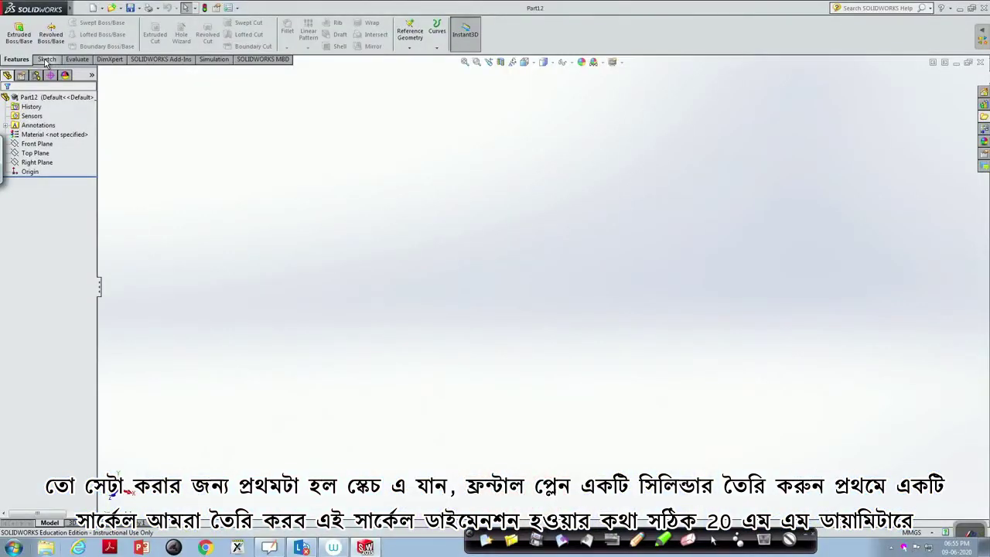
Step: Sketch a circle centred on the origin, viewing the Front Plane normal to the screen
{"action": "left_click", "coordinate": [45, 59]}
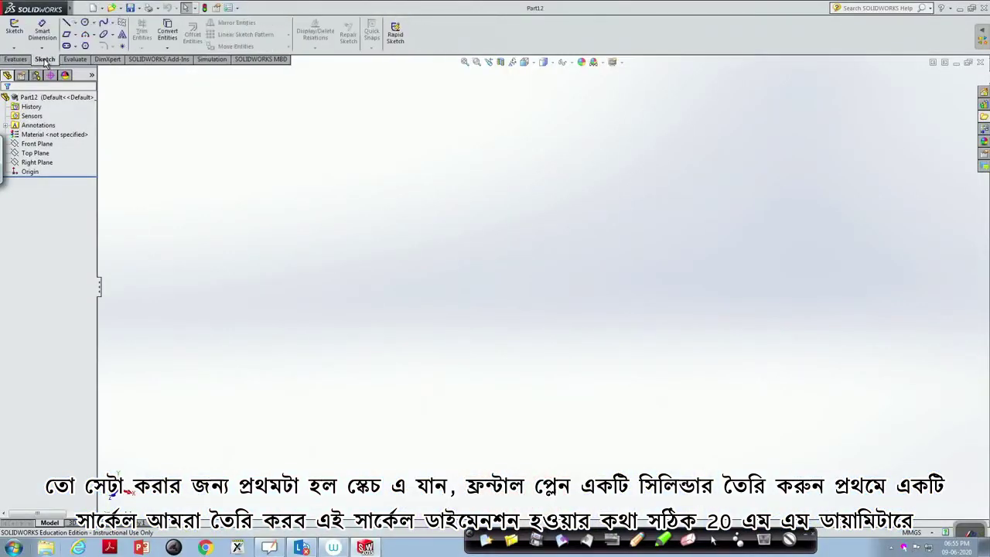
{"action": "right_click", "coordinate": [37, 144]}
{"action": "left_click", "coordinate": [81, 127]}
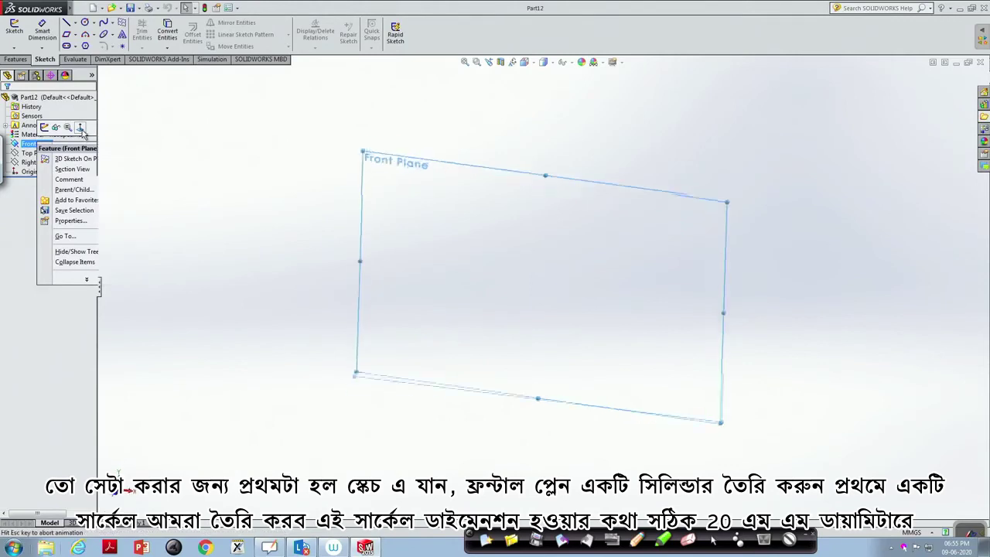
{"action": "left_click", "coordinate": [85, 23]}
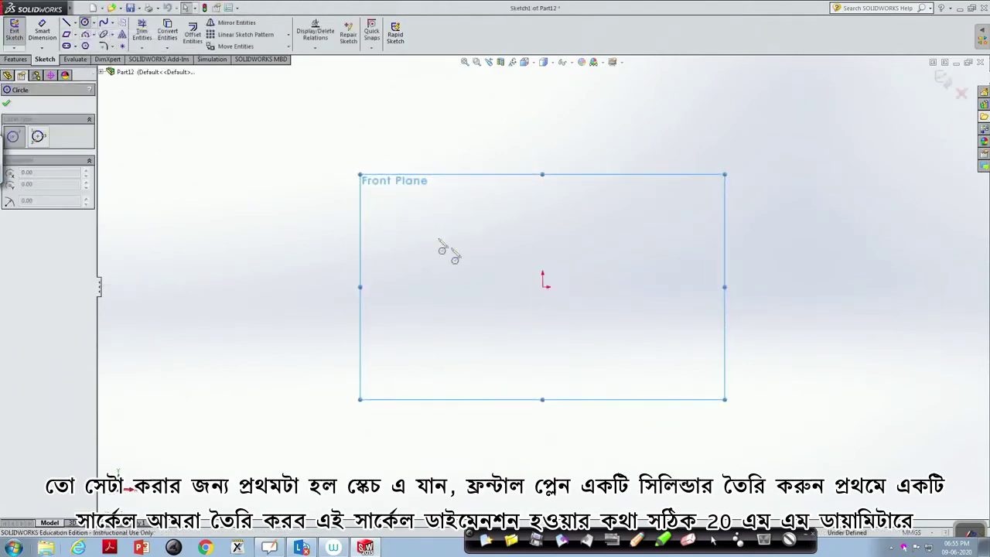
{"action": "left_click", "coordinate": [542, 284]}
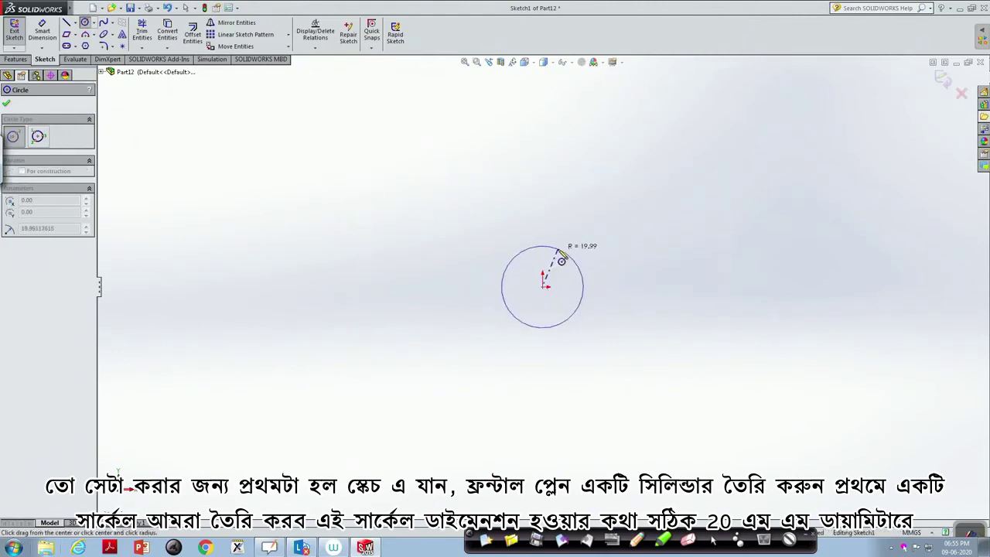
{"action": "left_click", "coordinate": [561, 261]}
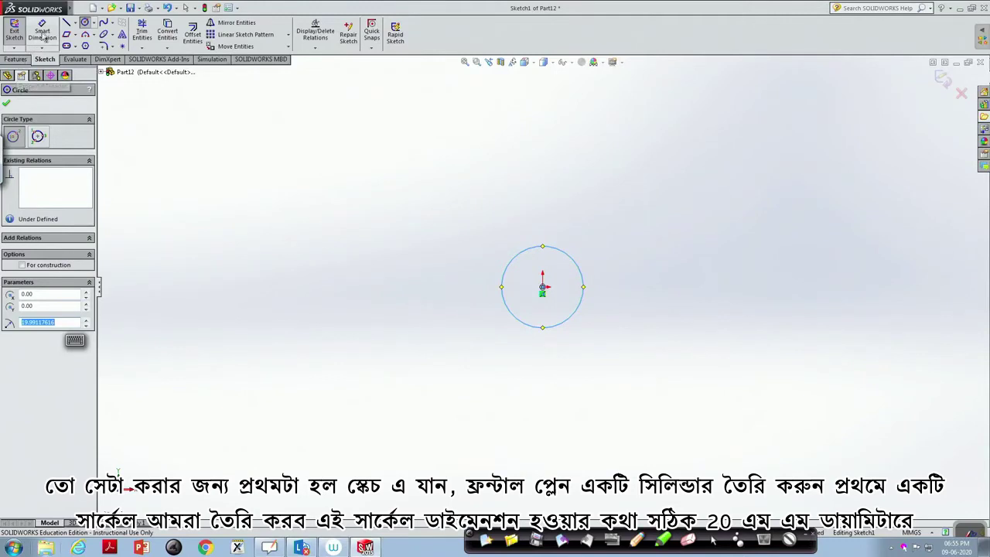
Step: Dimension the circle's diameter to 20 mm
{"action": "left_click", "coordinate": [41, 34]}
{"action": "left_click", "coordinate": [561, 253]}
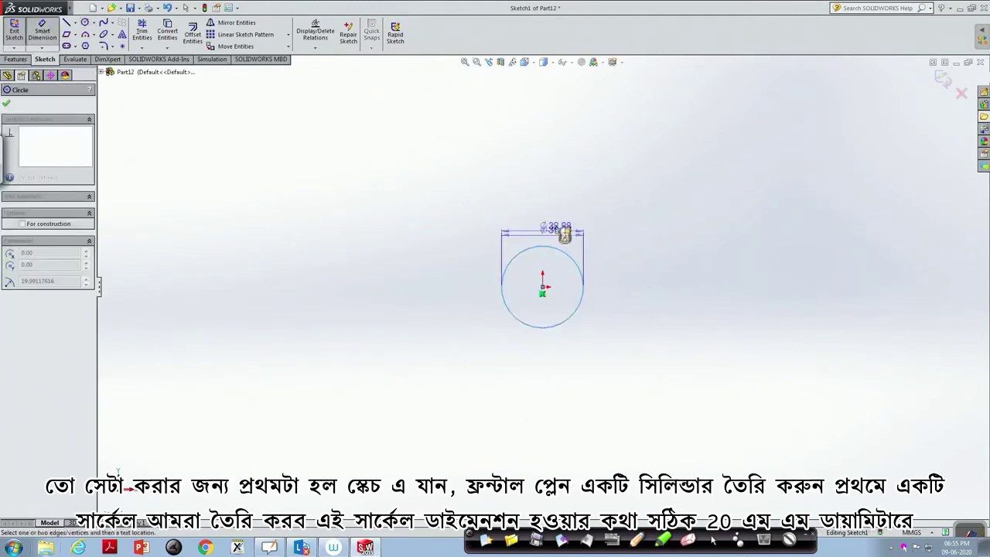
{"action": "left_click", "coordinate": [571, 226]}
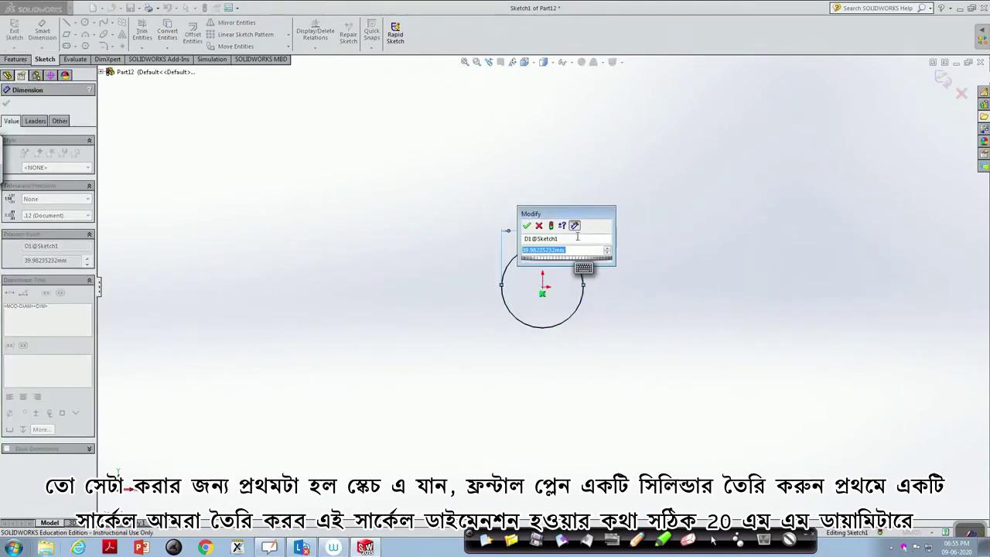
{"action": "type", "text": "20"}
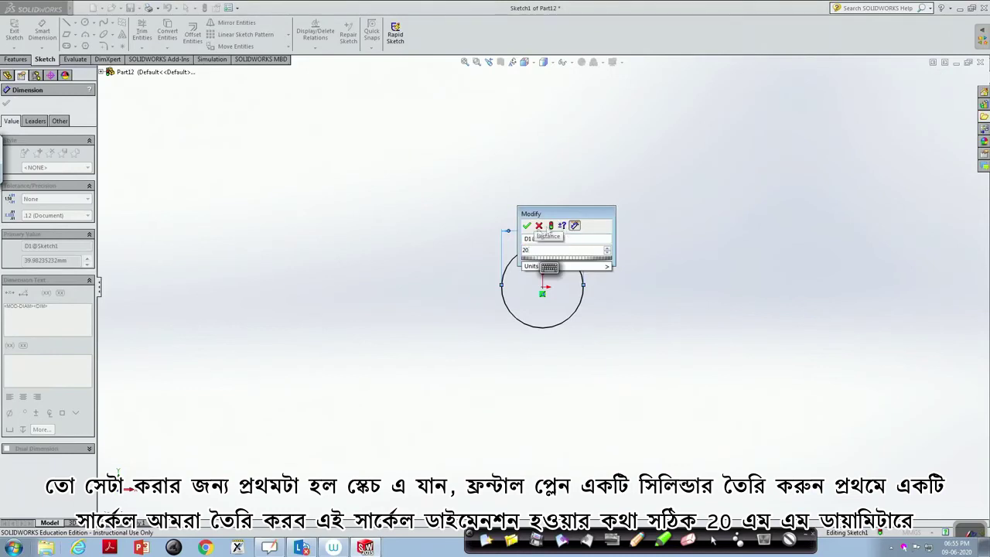
{"action": "left_click", "coordinate": [527, 226]}
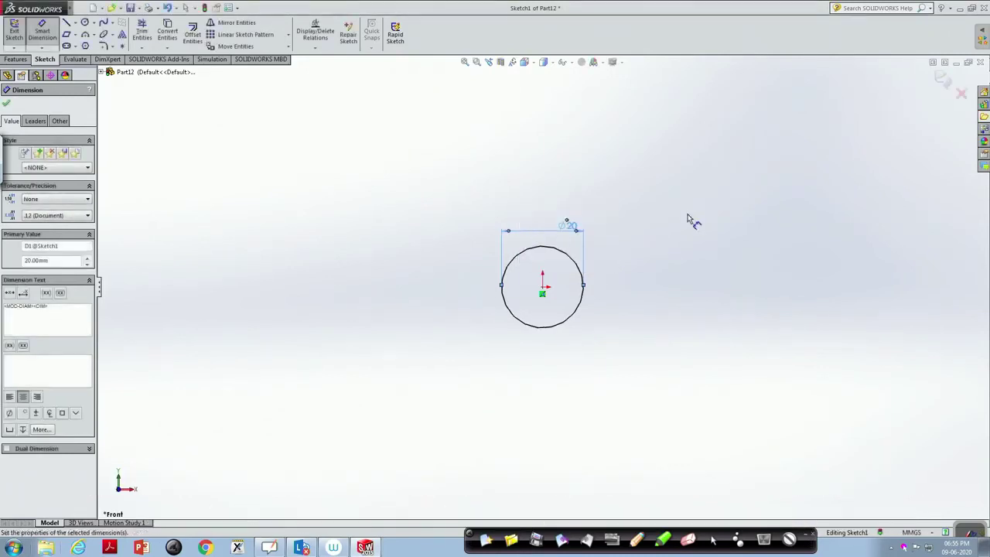
Step: Extrude the 20 mm circle to a 100 mm blind depth and orbit to inspect the cylinder
{"action": "left_click", "coordinate": [19, 62]}
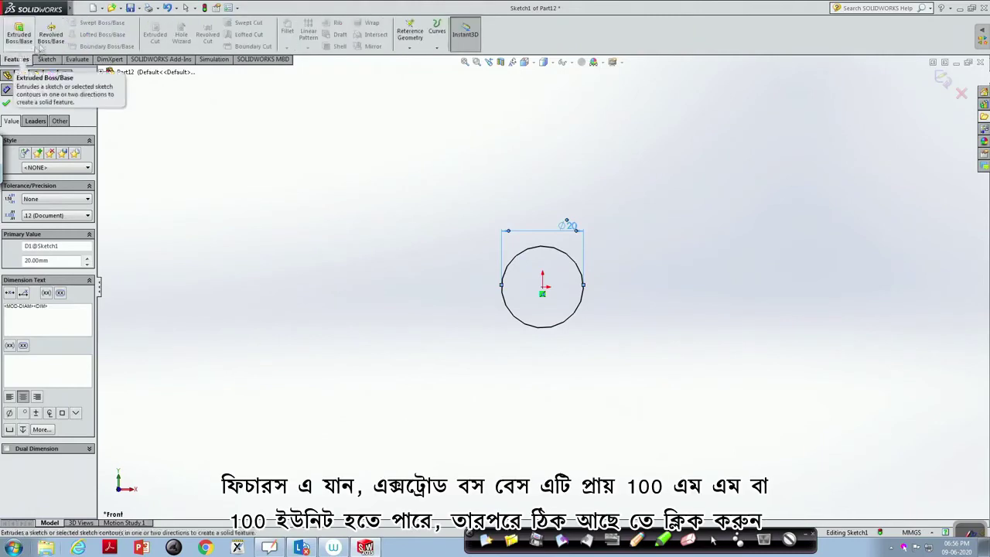
{"action": "left_click", "coordinate": [24, 43]}
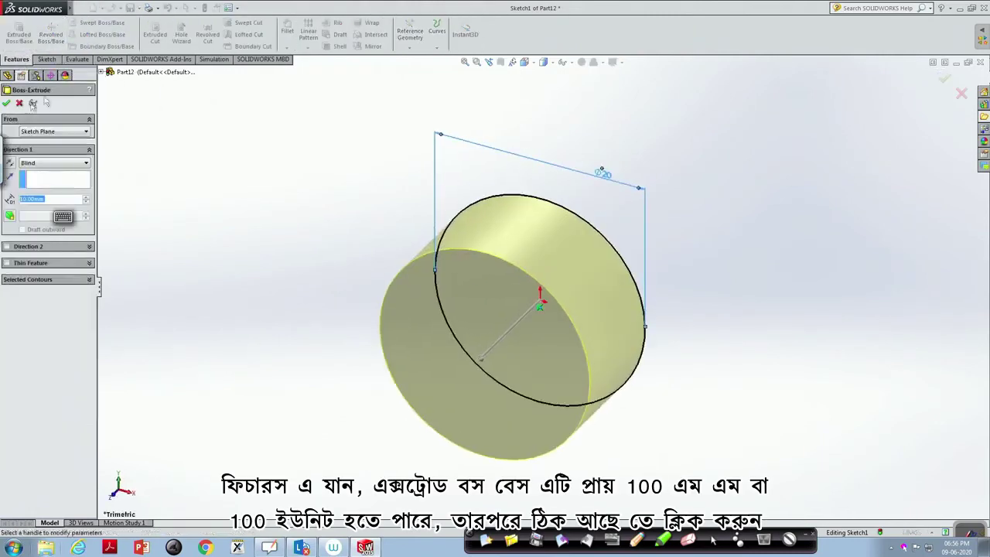
{"action": "type", "text": "100"}
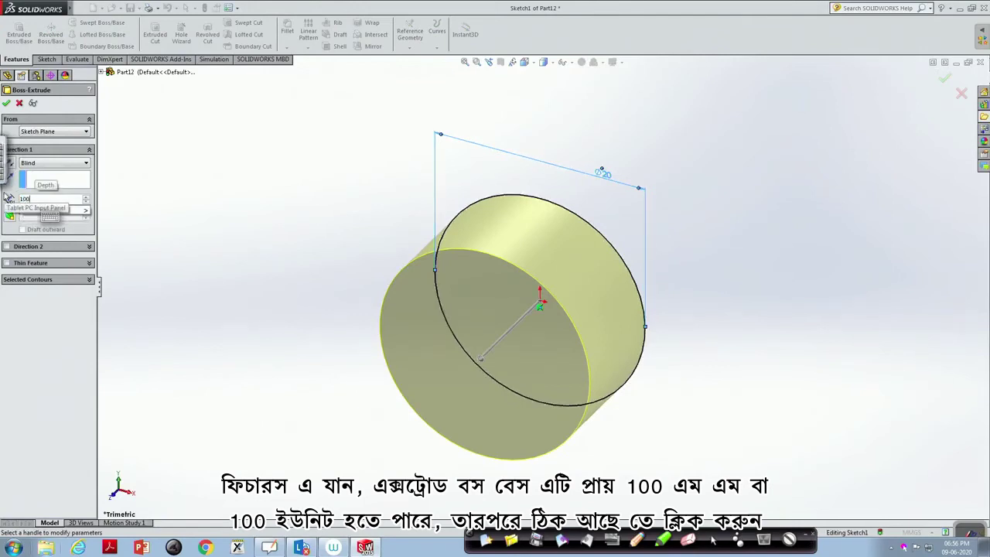
{"action": "key", "text": "Return"}
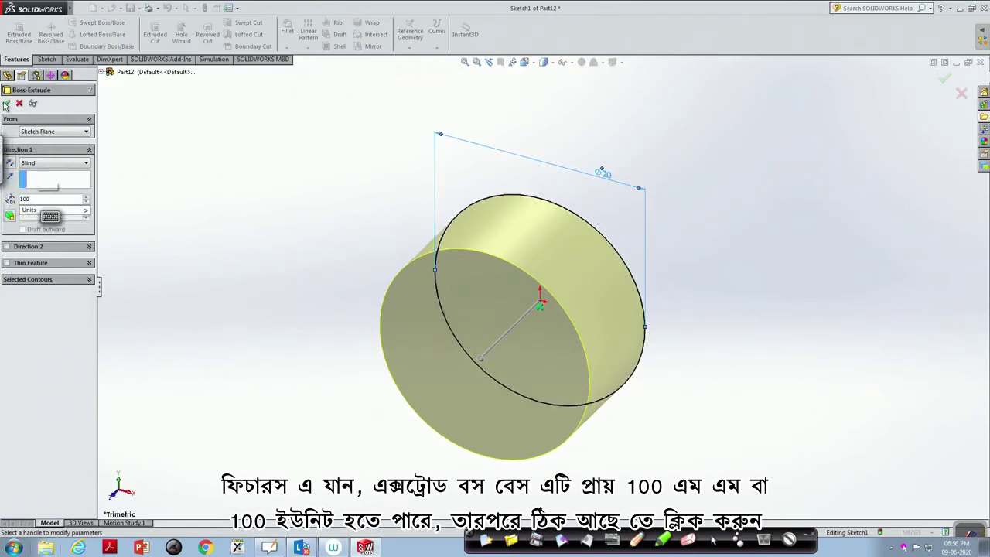
{"action": "left_click", "coordinate": [7, 104]}
{"action": "scroll", "coordinate": [344, 222], "scroll_direction": "up", "scroll_amount": 5}
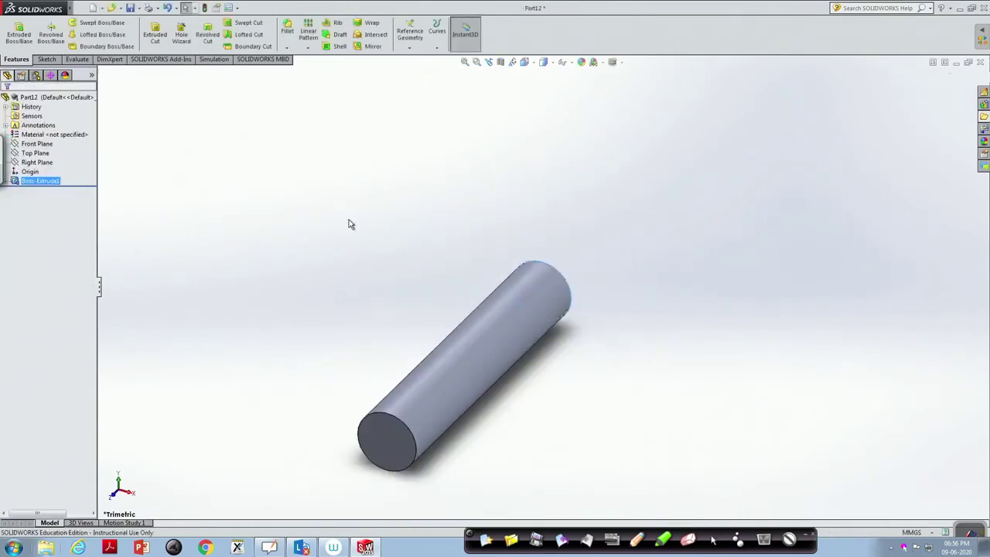
{"action": "middle_click_drag", "start_coordinate": [592, 372], "coordinate": [585, 278]}
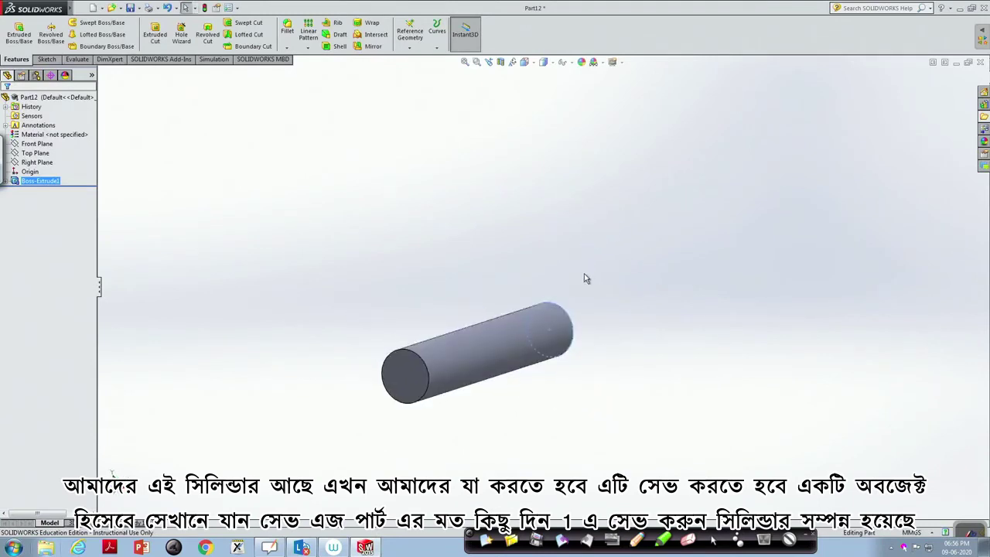
Step: Save the cylinder part with Save As under the name part1a
{"action": "left_click", "coordinate": [81, 8]}
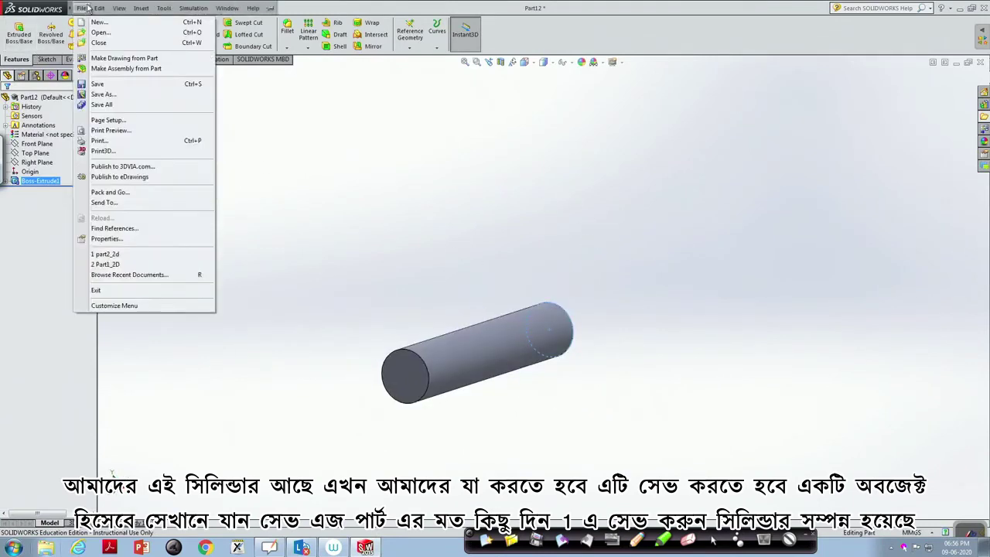
{"action": "left_click", "coordinate": [97, 94]}
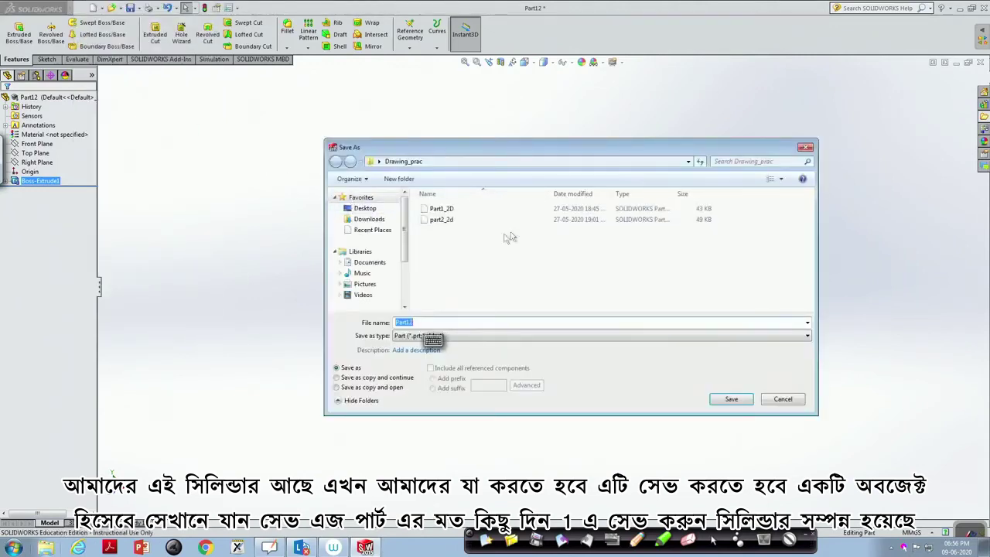
{"action": "double_click", "coordinate": [425, 322]}
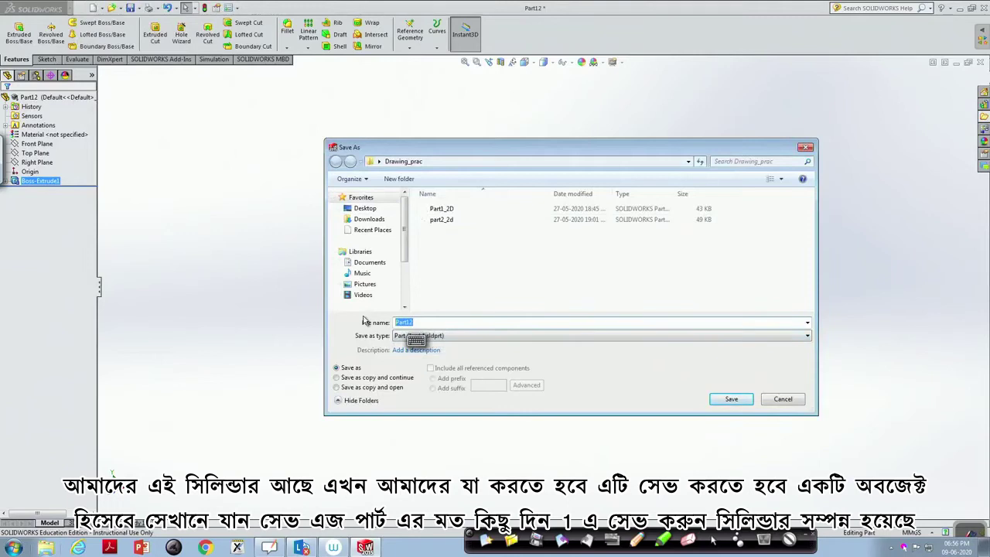
{"action": "type", "text": "pa"}
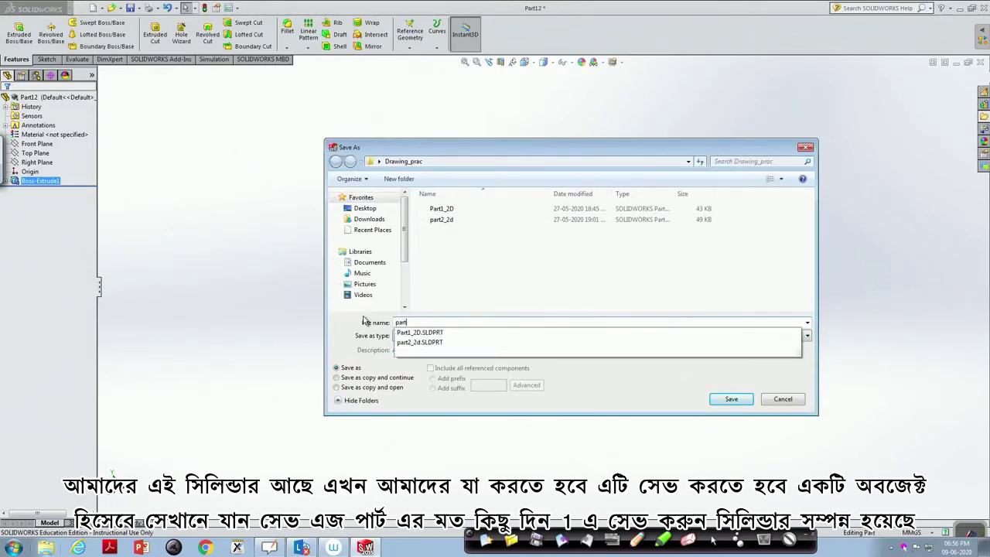
{"action": "type", "text": "rt1a"}
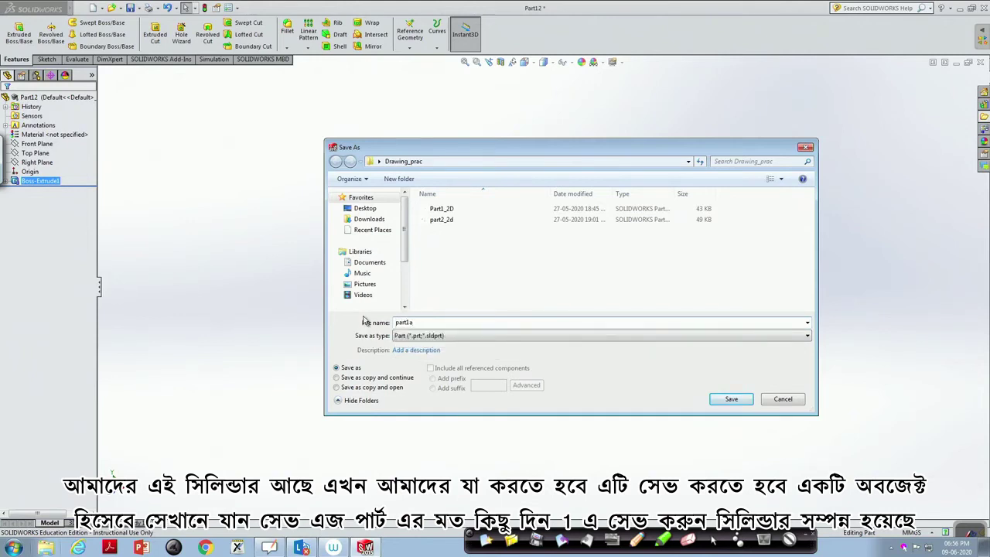
{"action": "left_click", "coordinate": [727, 402]}
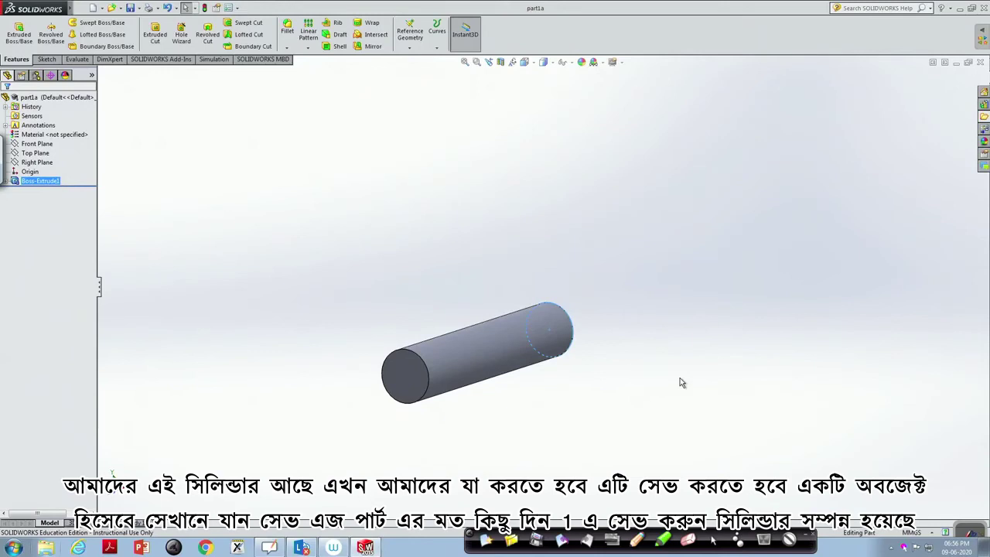
Step: Create a new blank part and view its Front Plane normal to the screen
{"action": "left_click", "coordinate": [81, 7]}
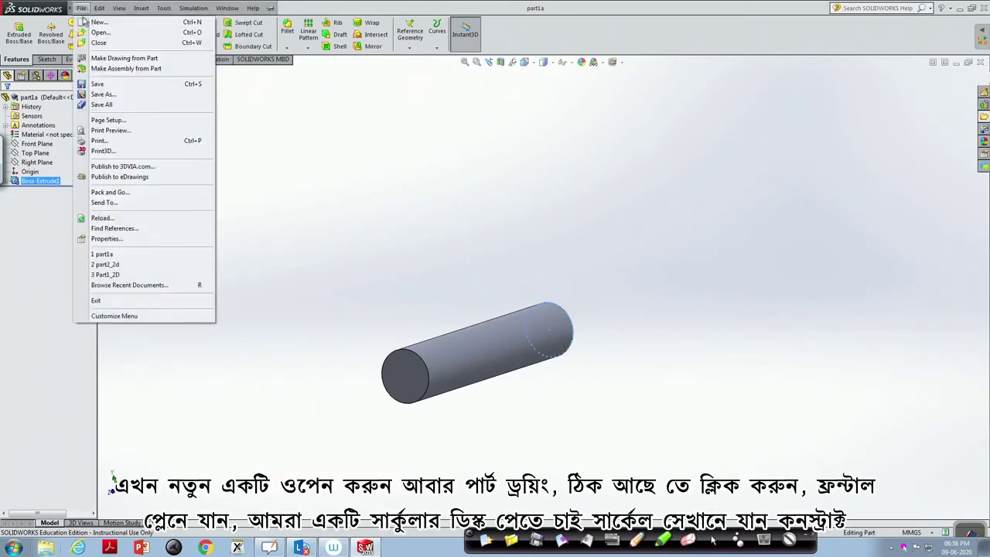
{"action": "left_click", "coordinate": [93, 22]}
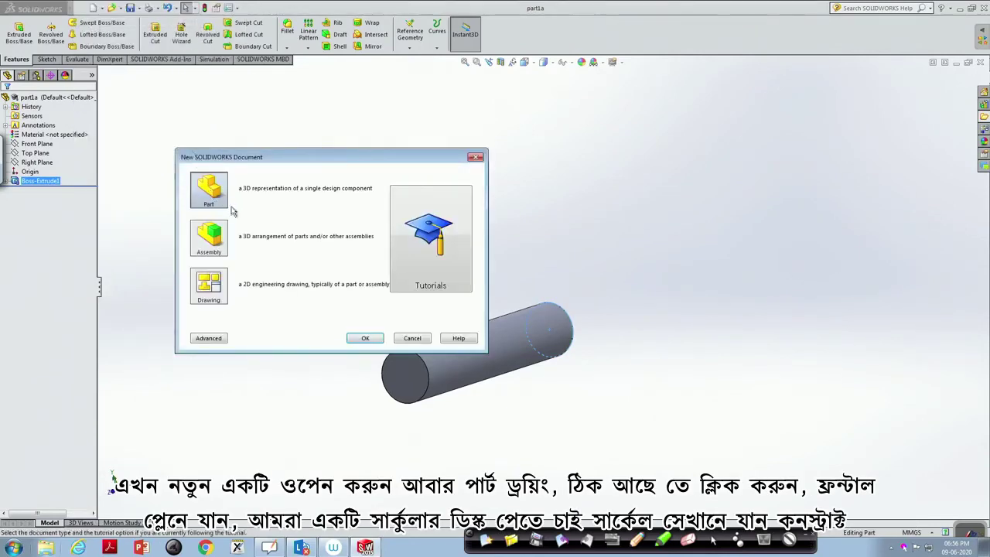
{"action": "left_click", "coordinate": [365, 338]}
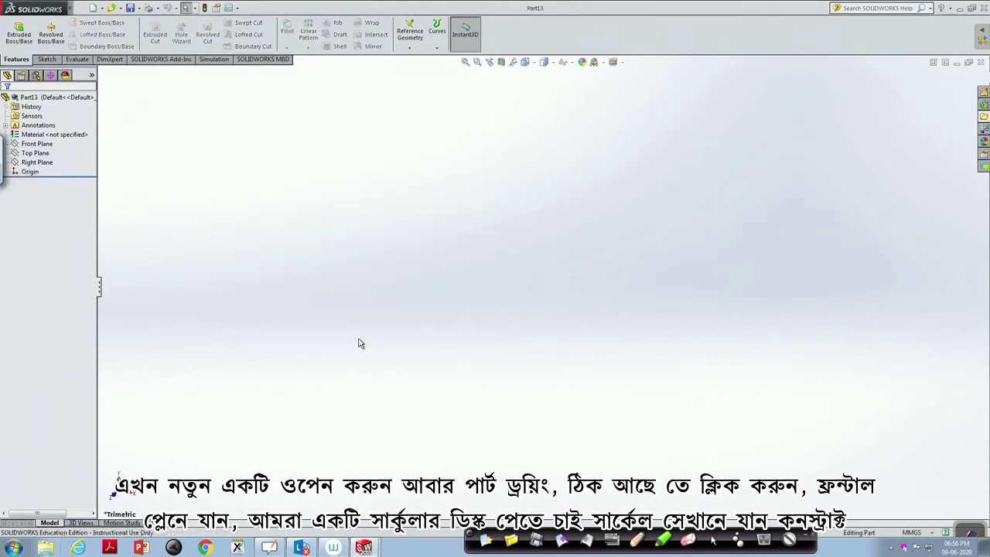
{"action": "right_click", "coordinate": [38, 144]}
{"action": "left_click", "coordinate": [90, 130]}
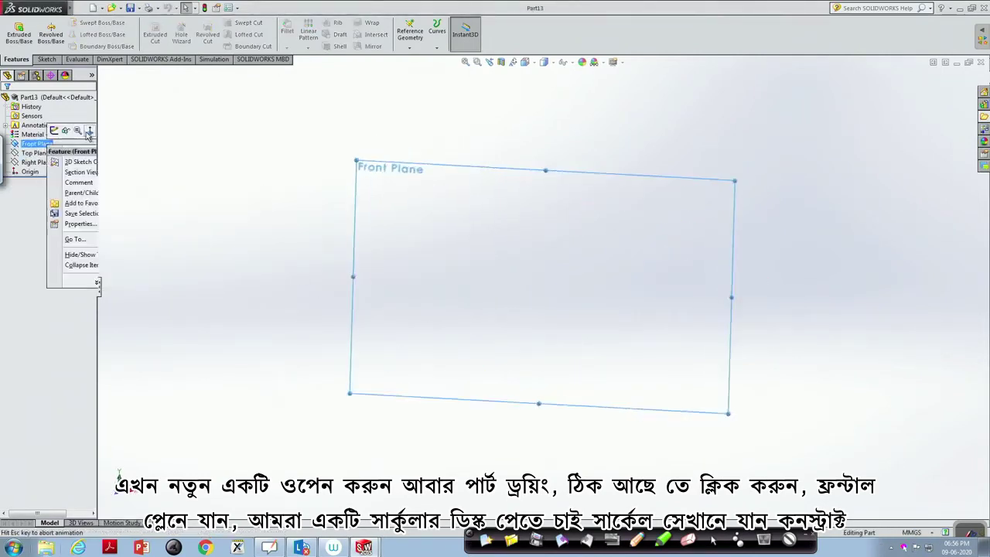
Step: Draw a circle centred on the origin of the Front Plane
{"action": "left_click", "coordinate": [46, 59]}
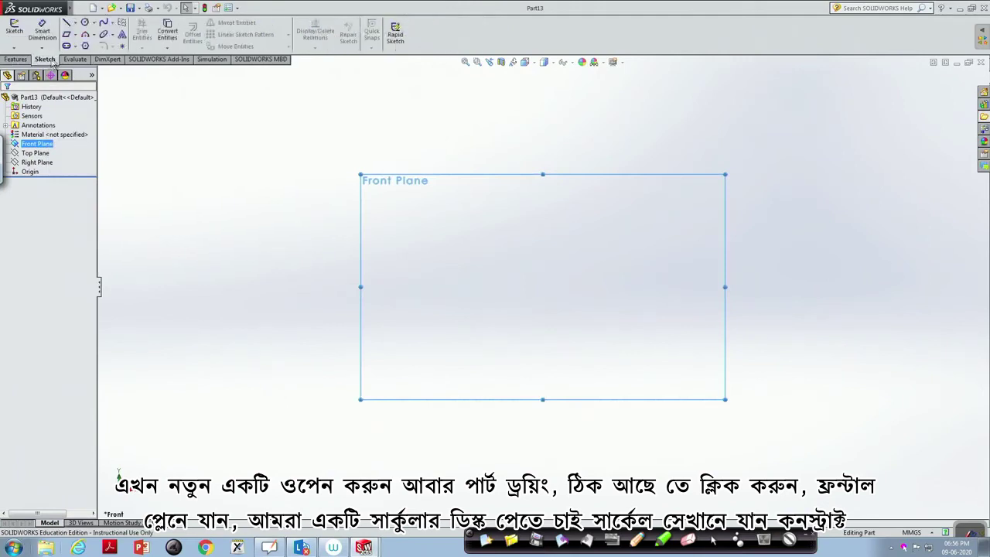
{"action": "left_click", "coordinate": [93, 23]}
{"action": "left_click", "coordinate": [105, 36]}
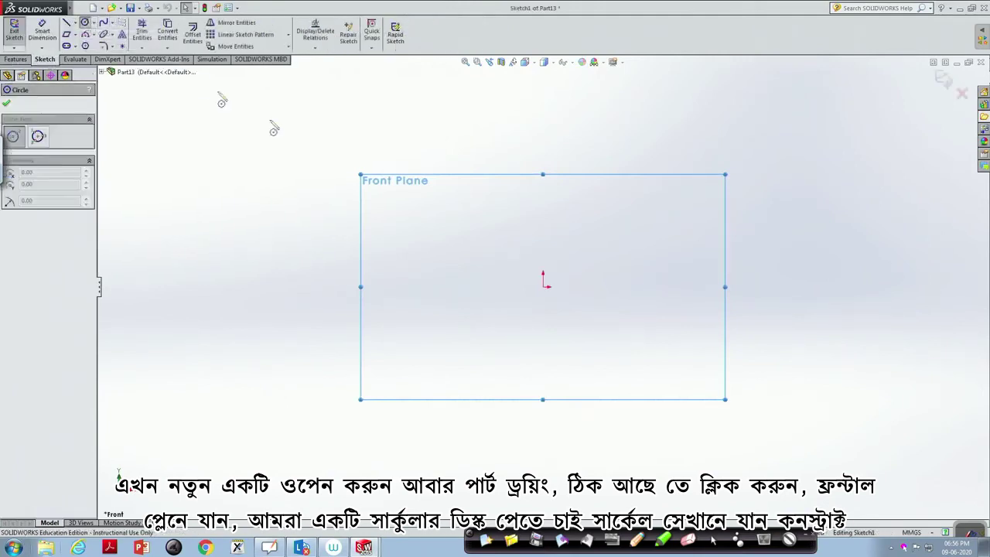
{"action": "left_click", "coordinate": [544, 286]}
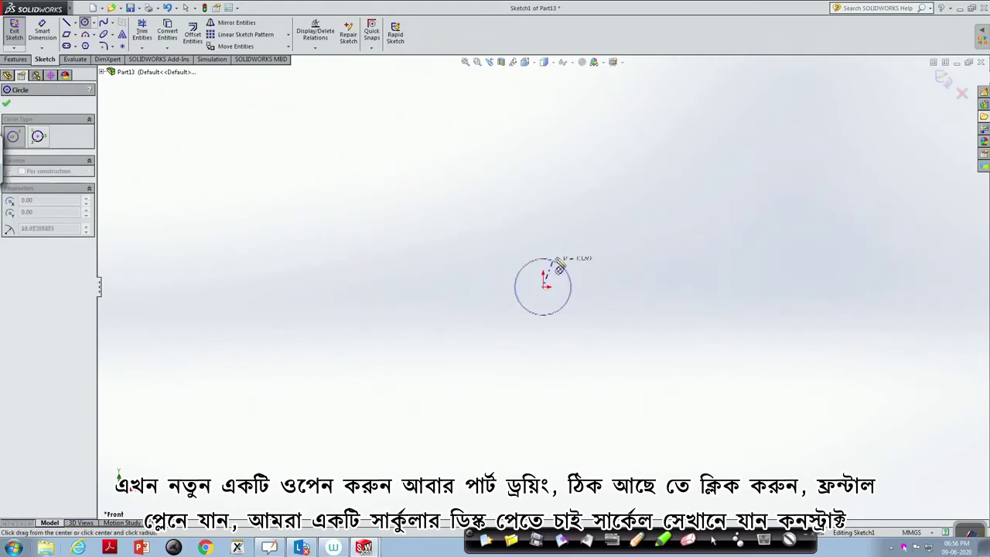
{"action": "left_click", "coordinate": [570, 240]}
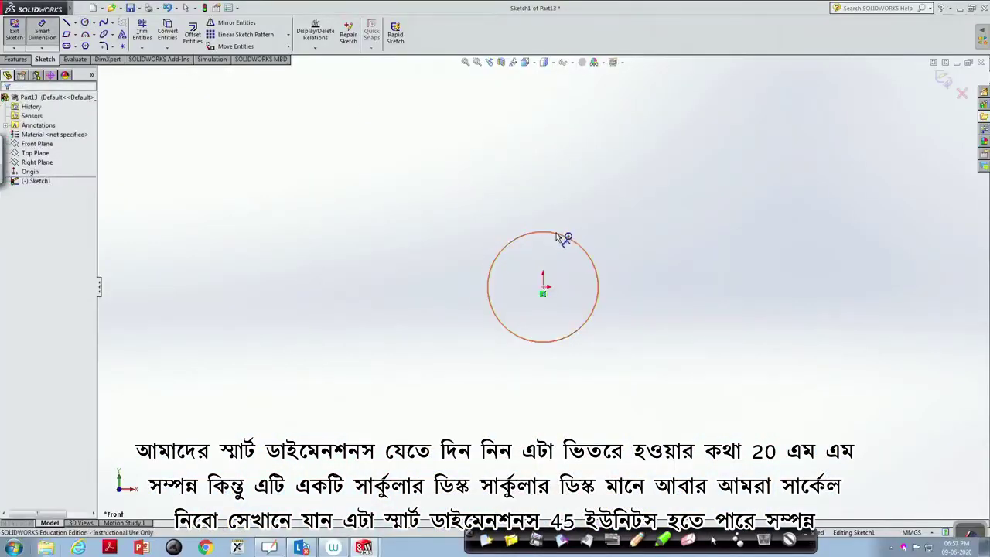
Step: Dimension the Part13 circle to a 20 mm diameter
{"action": "left_click", "coordinate": [556, 236]}
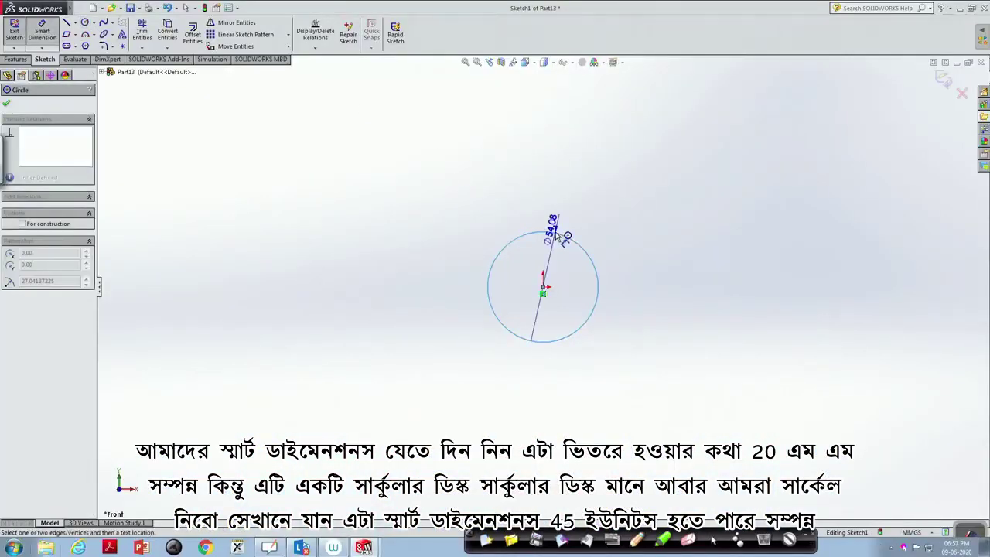
{"action": "left_click", "coordinate": [566, 215]}
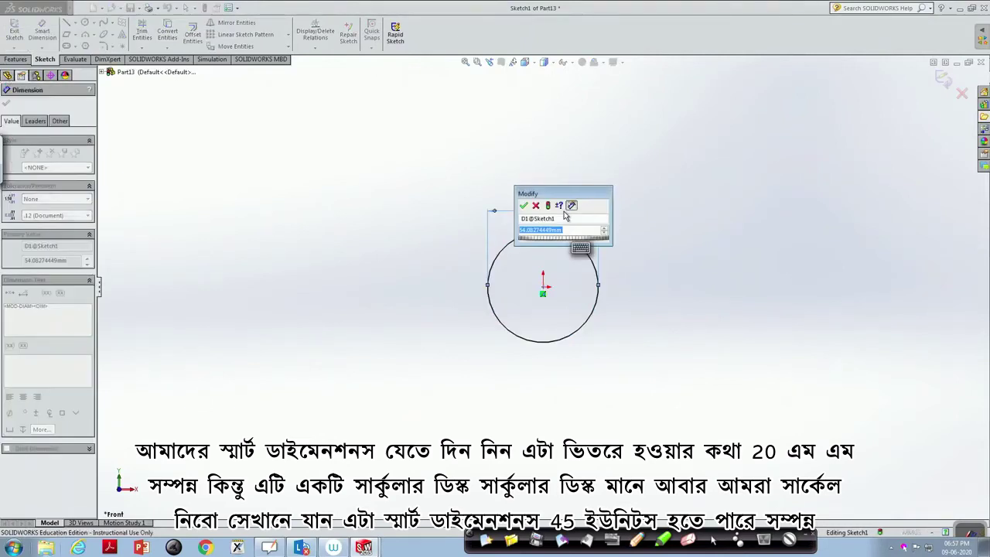
{"action": "type", "text": "20"}
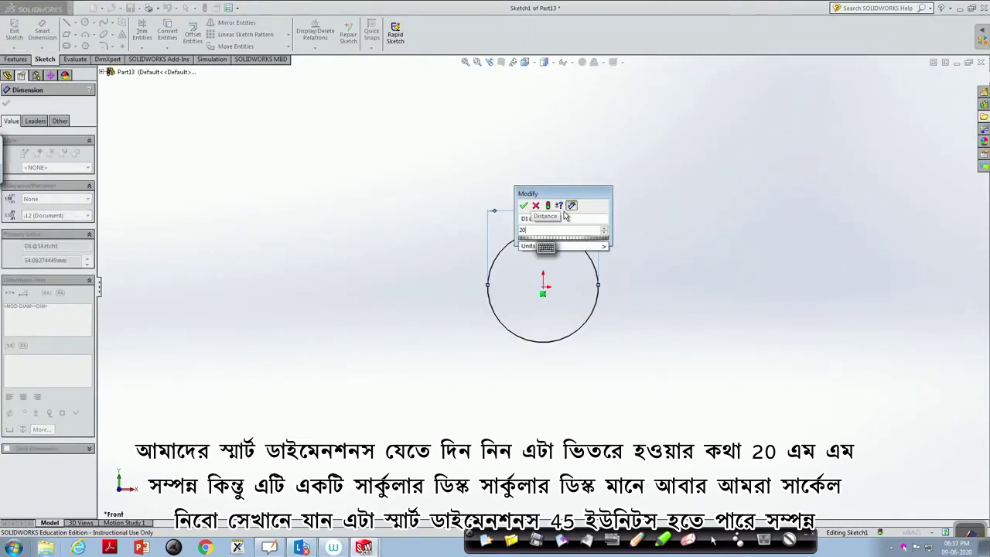
{"action": "left_click", "coordinate": [524, 206]}
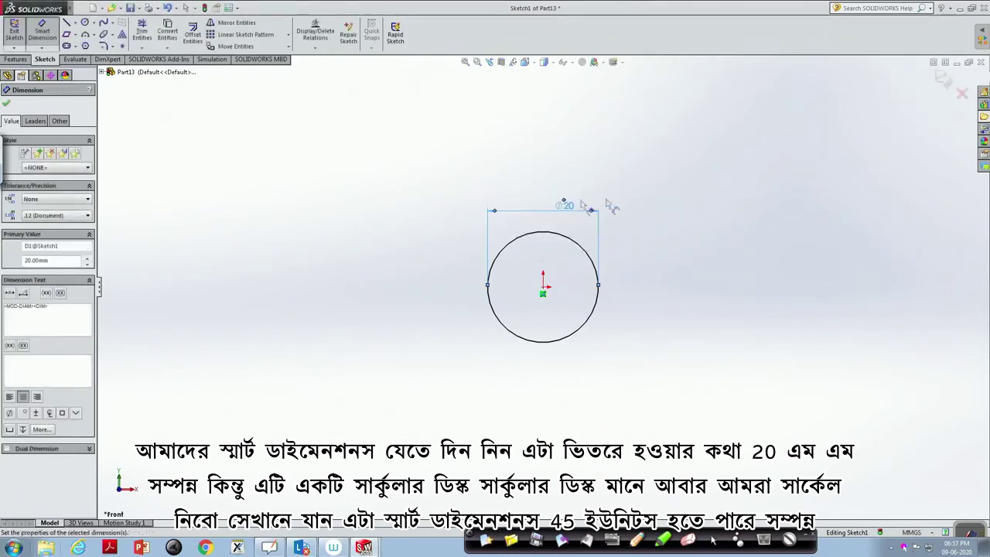
{"action": "key", "text": "Escape"}
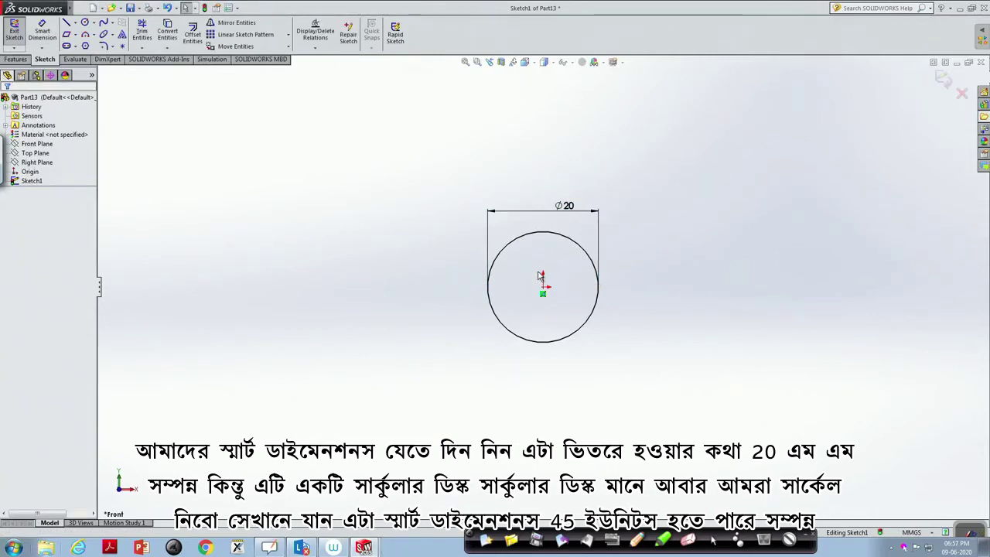
Step: Draw a larger circle at the origin around the first and dimension it to 45 mm diameter
{"action": "left_click", "coordinate": [85, 23]}
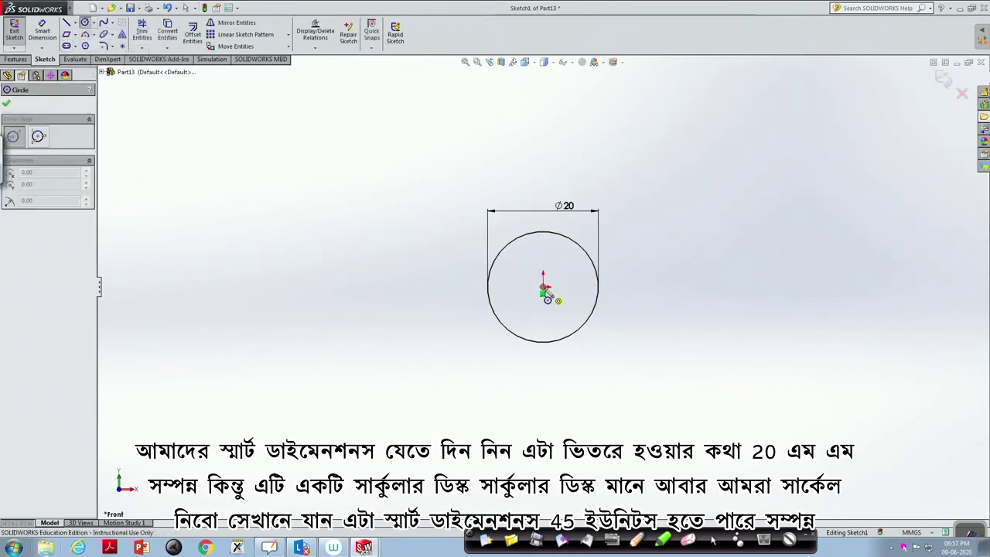
{"action": "left_click", "coordinate": [544, 287]}
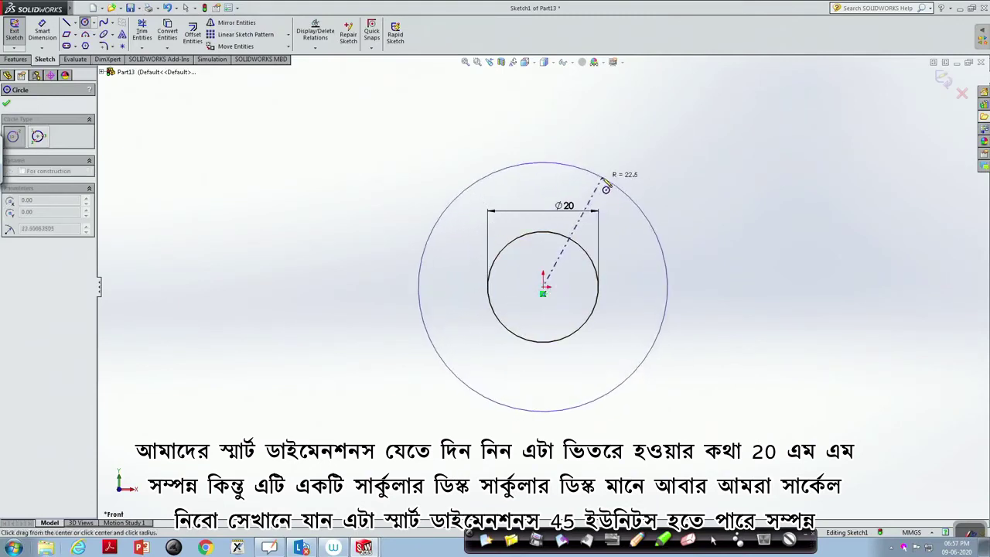
{"action": "left_click", "coordinate": [606, 187]}
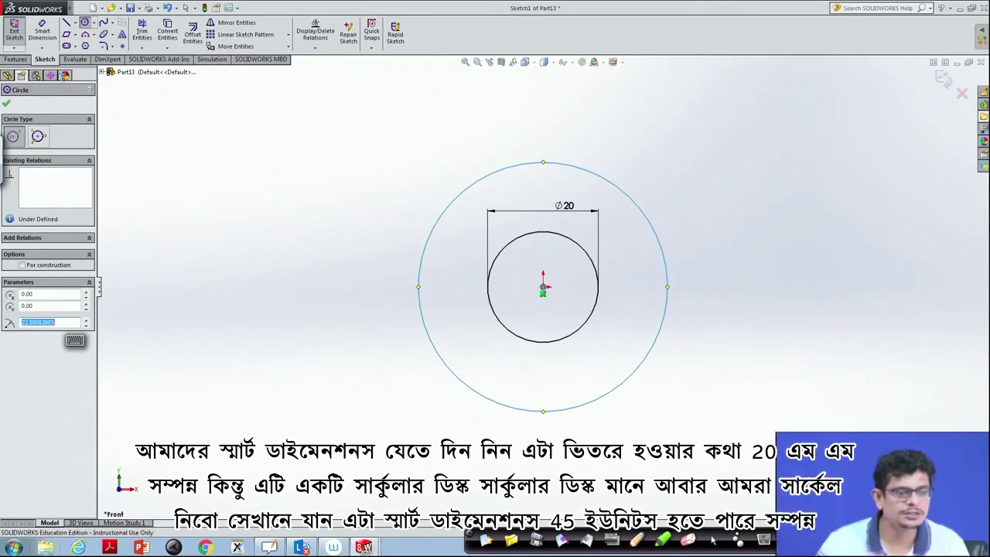
{"action": "left_click", "coordinate": [42, 32]}
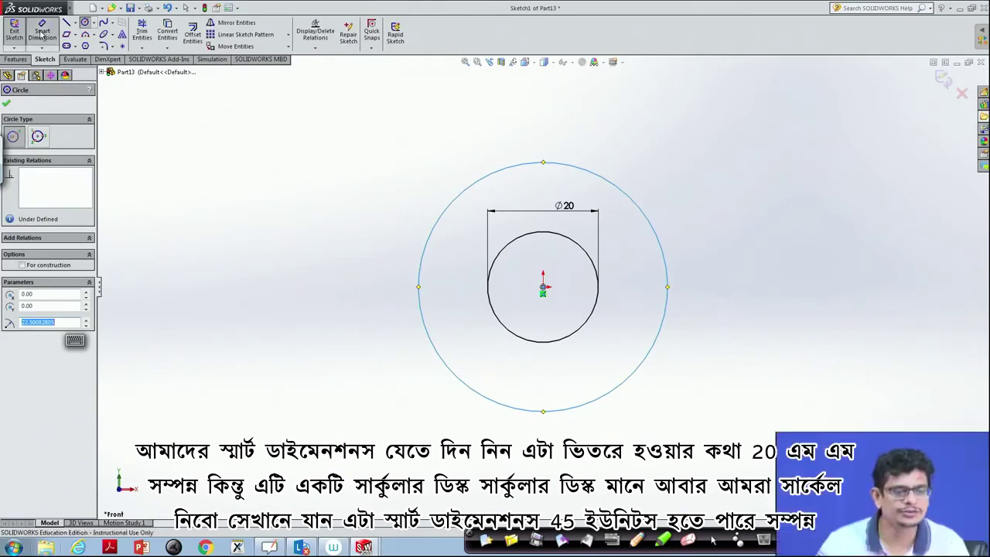
{"action": "left_click", "coordinate": [532, 164]}
{"action": "left_click", "coordinate": [545, 144]}
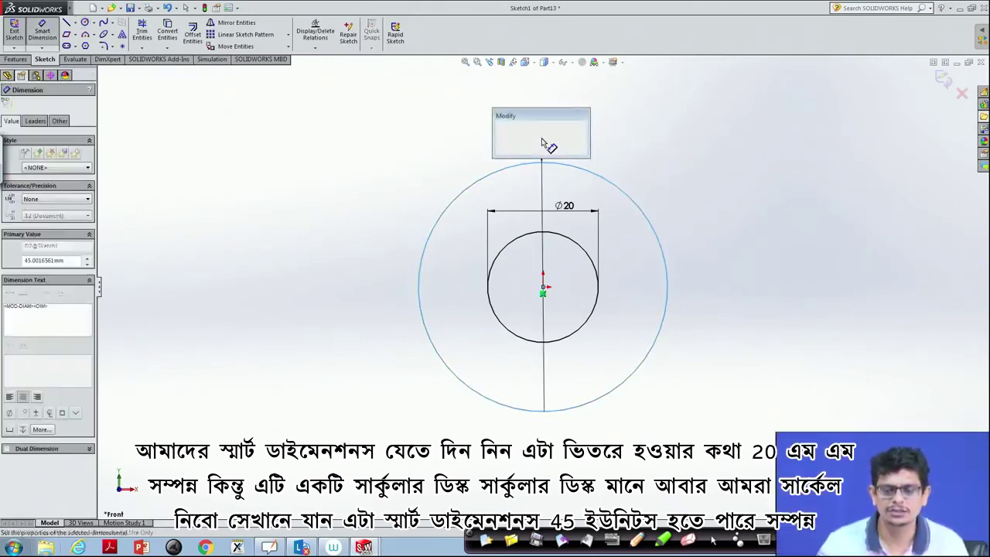
{"action": "type", "text": "45"}
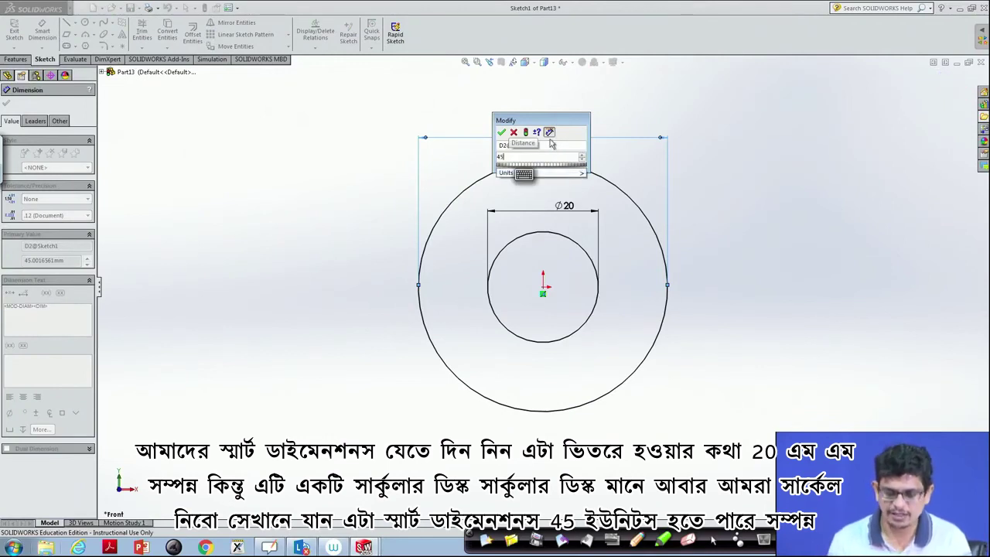
{"action": "key", "text": "Return"}
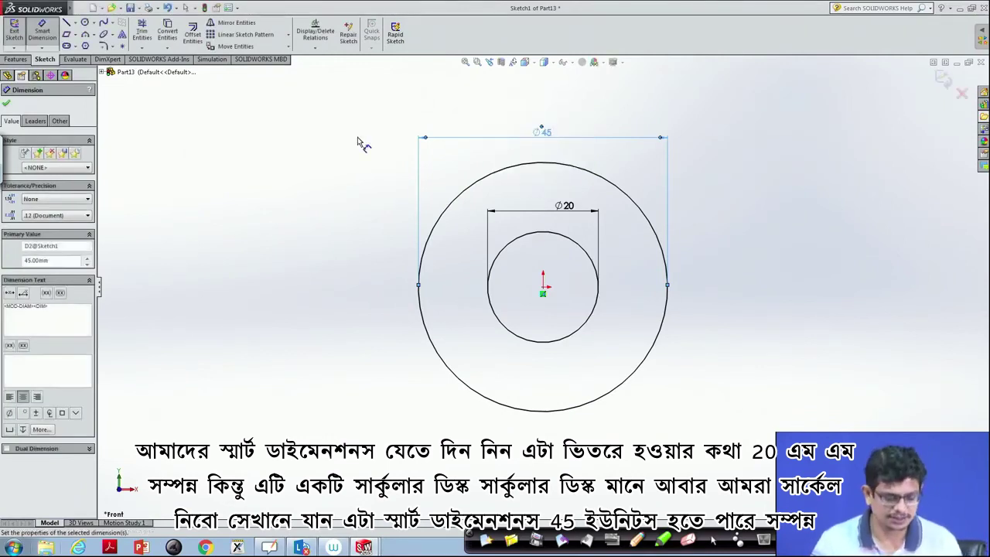
{"action": "left_click", "coordinate": [360, 139]}
Step: Extrude both concentric circles 10 mm into a disk with a central hole
{"action": "left_click", "coordinate": [460, 202]}
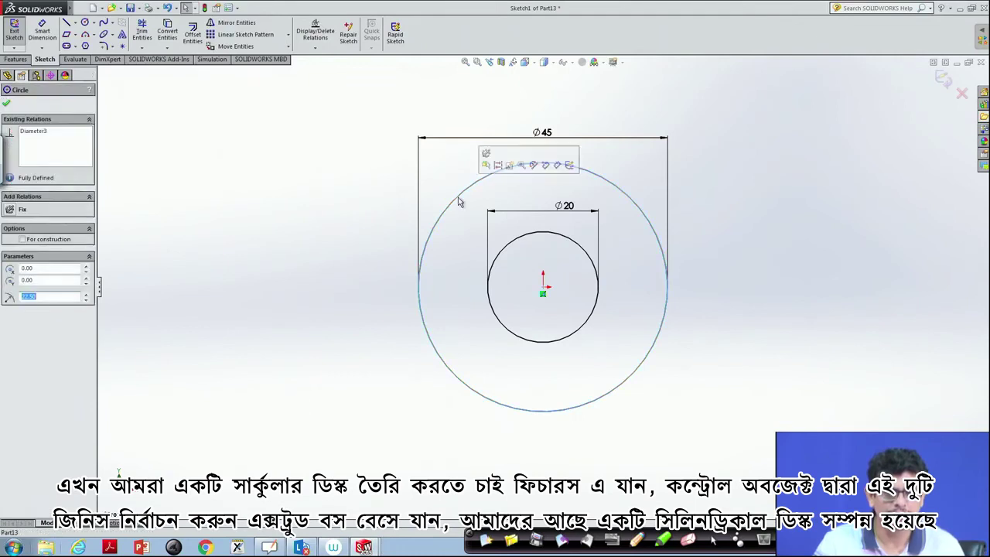
{"action": "left_click", "coordinate": [502, 257], "text": "ctrl"}
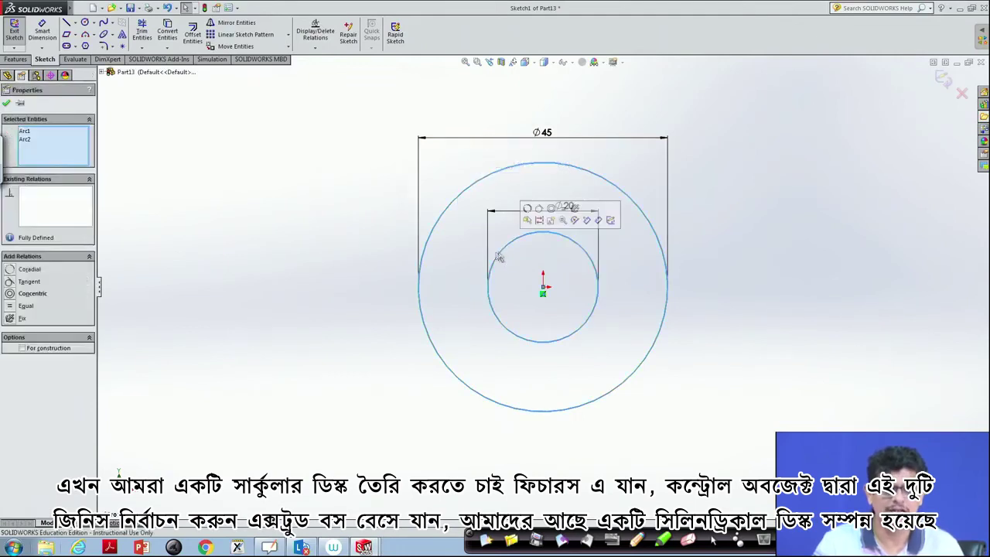
{"action": "left_click", "coordinate": [16, 60]}
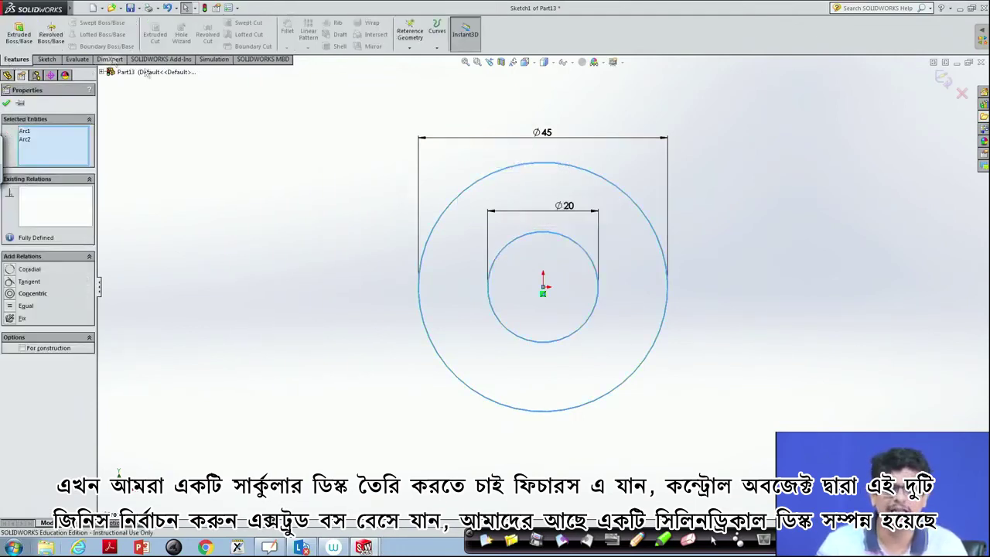
{"action": "left_click", "coordinate": [27, 40]}
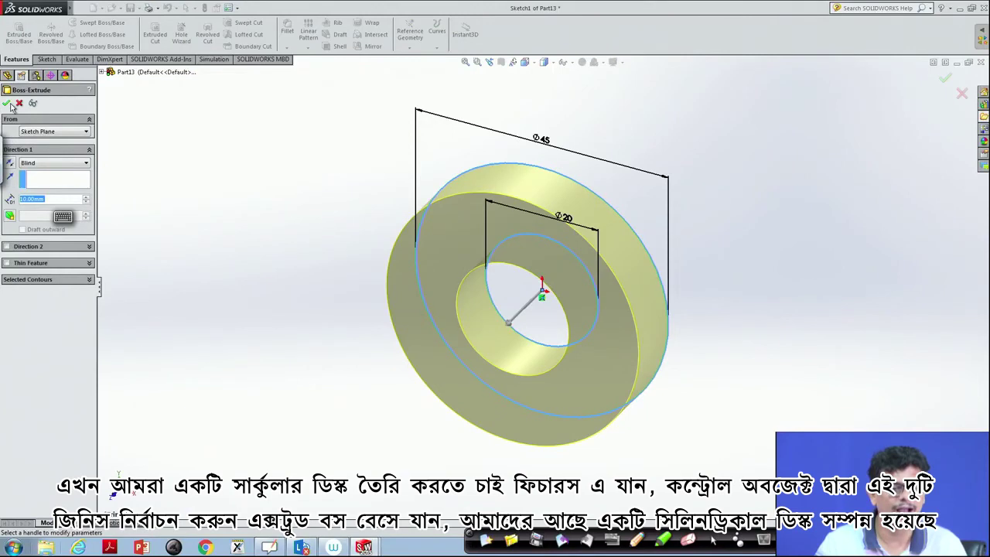
{"action": "left_click", "coordinate": [7, 104]}
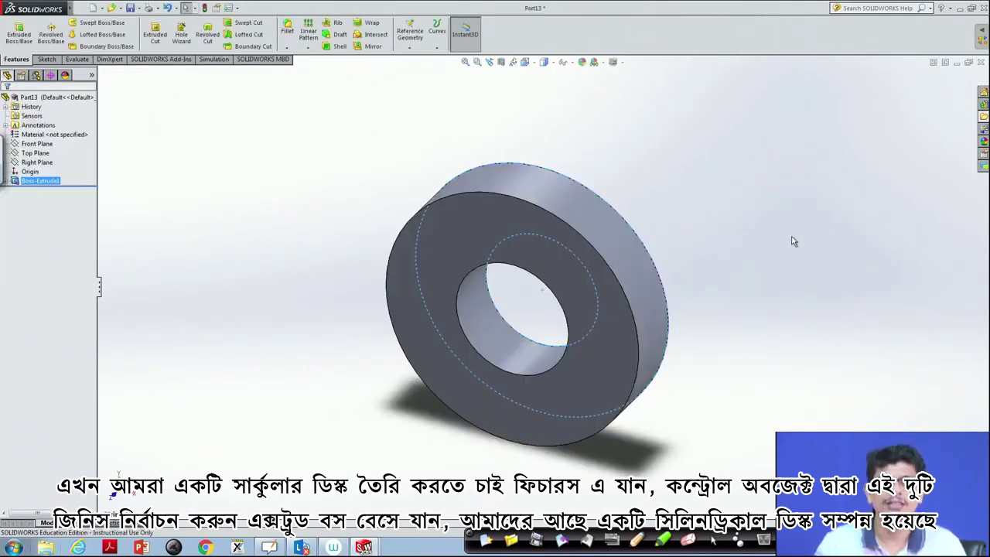
{"action": "left_click", "coordinate": [306, 195]}
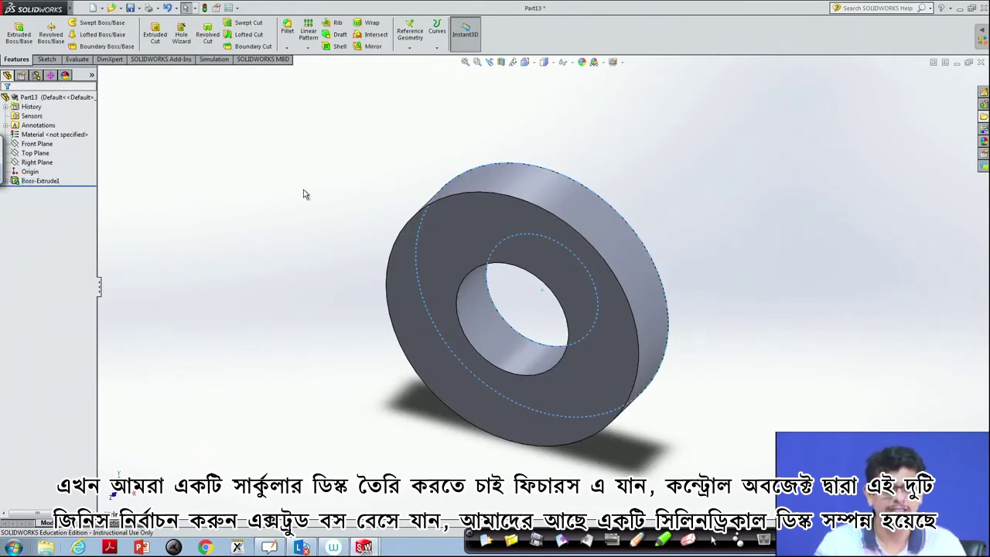
{"action": "left_click", "coordinate": [81, 7]}
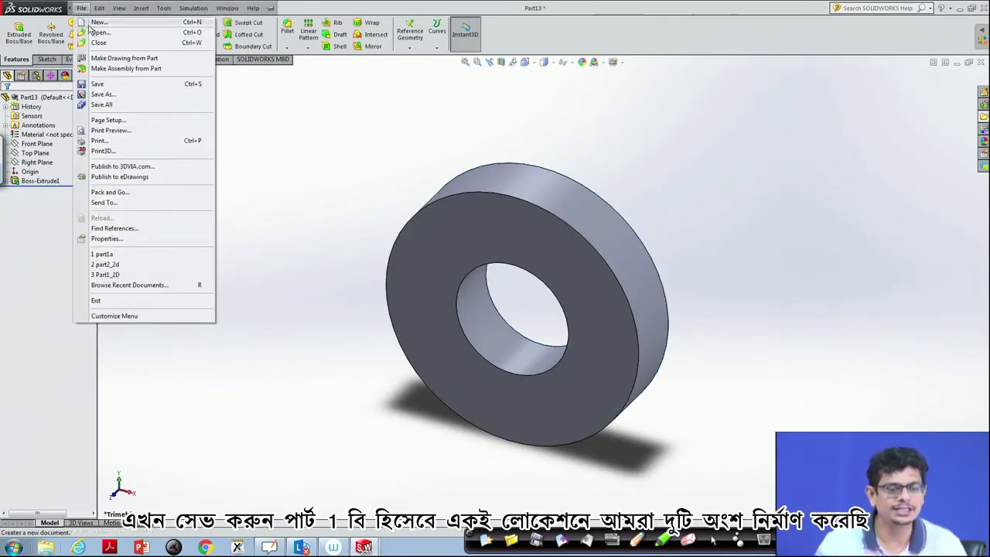
Step: Save the ring part as part1b in the Drawing_prac folder
{"action": "left_click", "coordinate": [98, 94]}
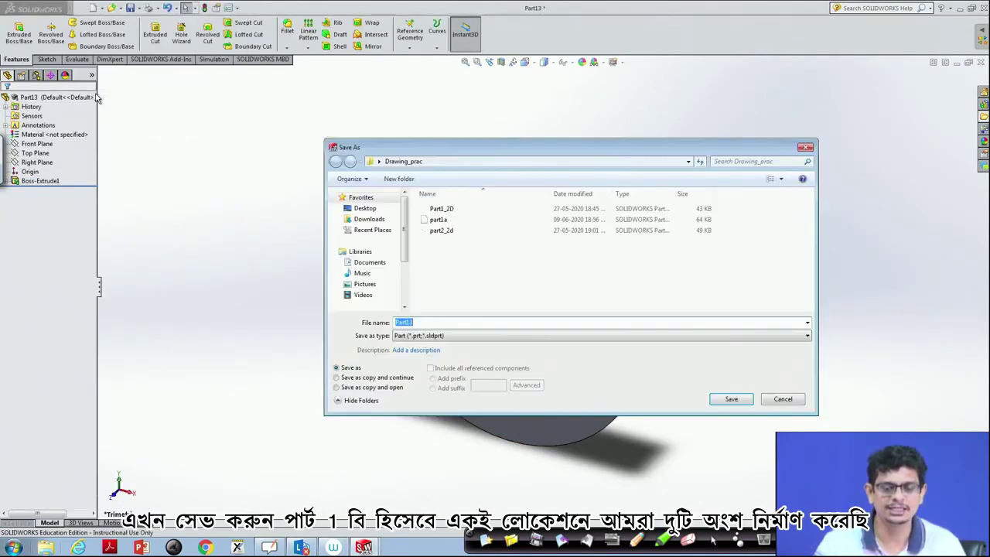
{"action": "left_click_drag", "start_coordinate": [420, 322], "coordinate": [377, 320]}
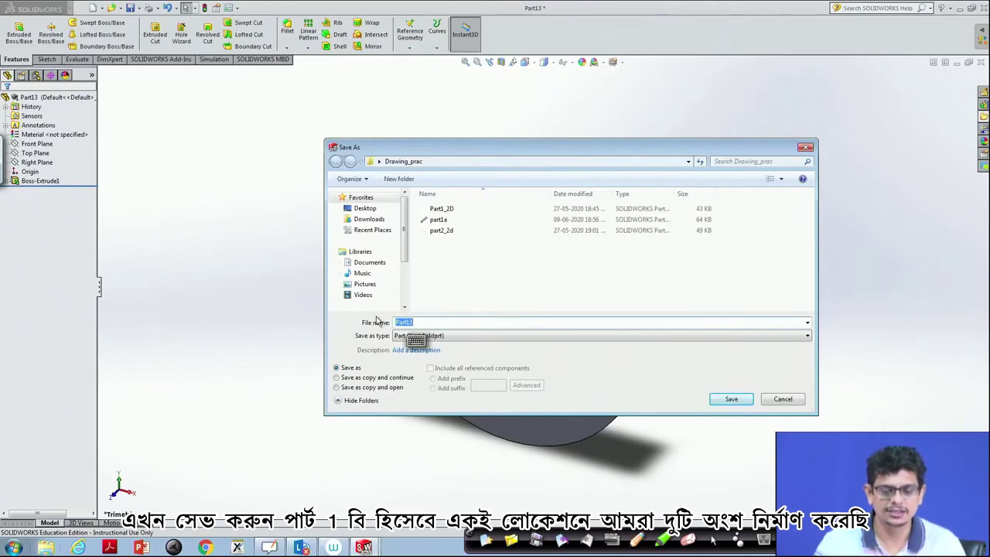
{"action": "left_click", "coordinate": [443, 221]}
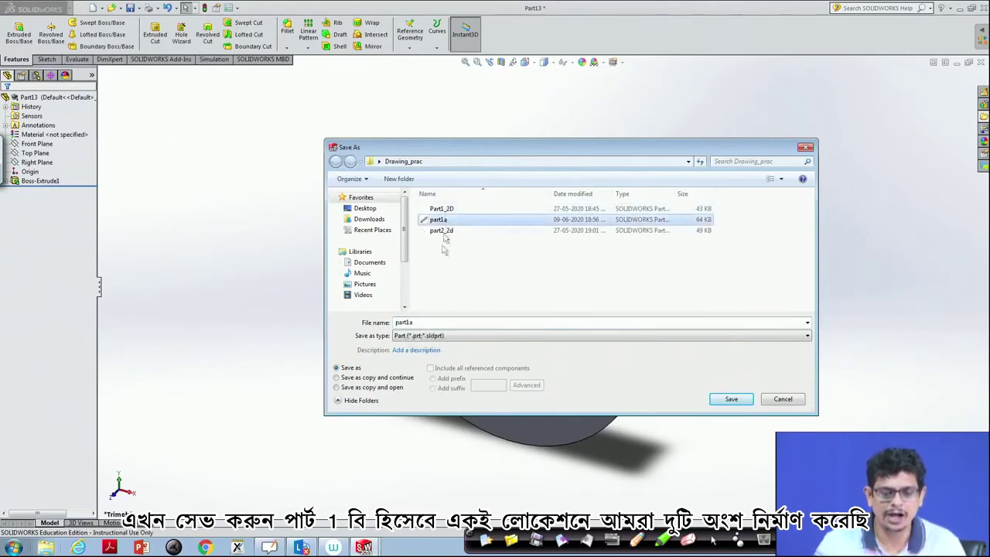
{"action": "double_click", "coordinate": [420, 322]}
{"action": "left_click", "coordinate": [421, 322]}
{"action": "key", "text": "BackSpace"}
{"action": "type", "text": "b"}
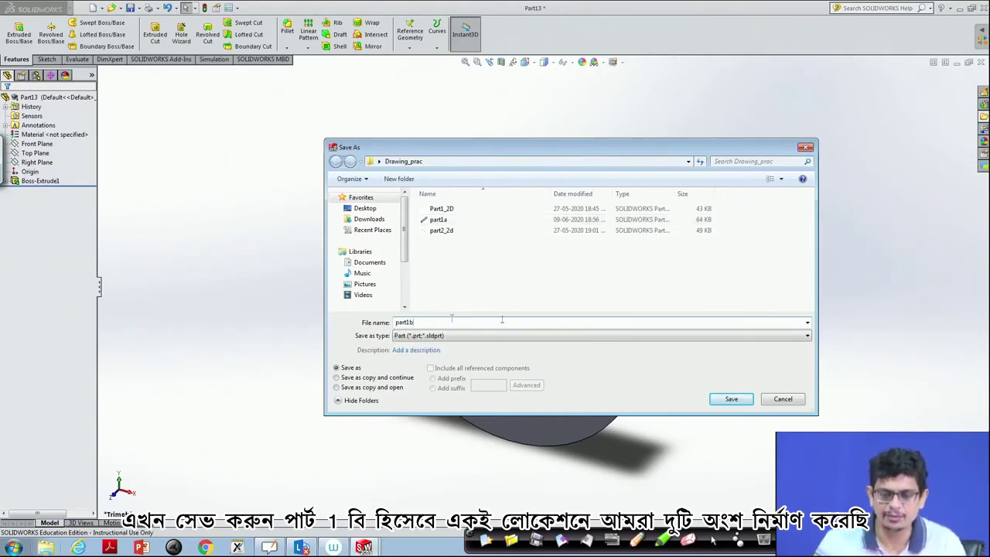
{"action": "left_click", "coordinate": [739, 402]}
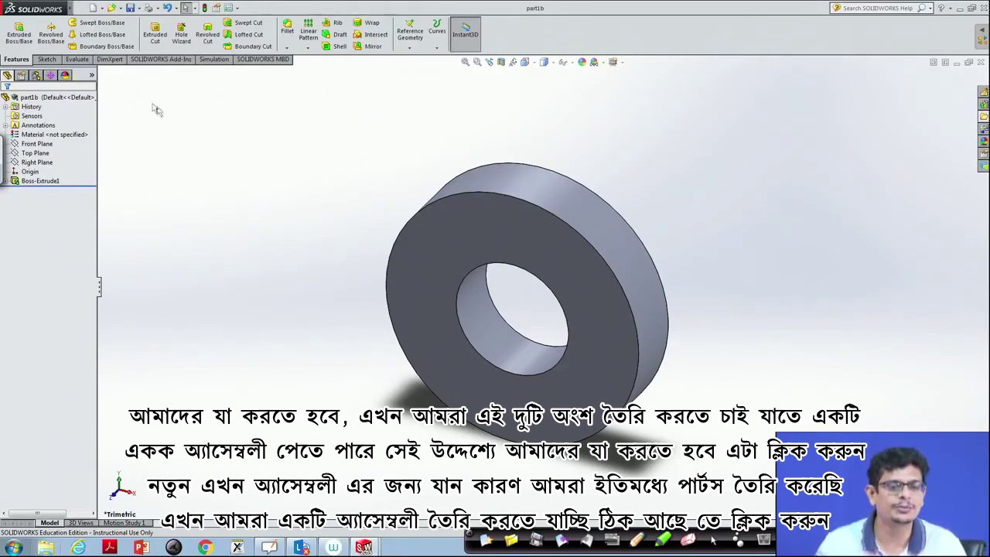
Step: Create a new Assembly document from the New SOLIDWORKS Document dialog
{"action": "left_click", "coordinate": [92, 8]}
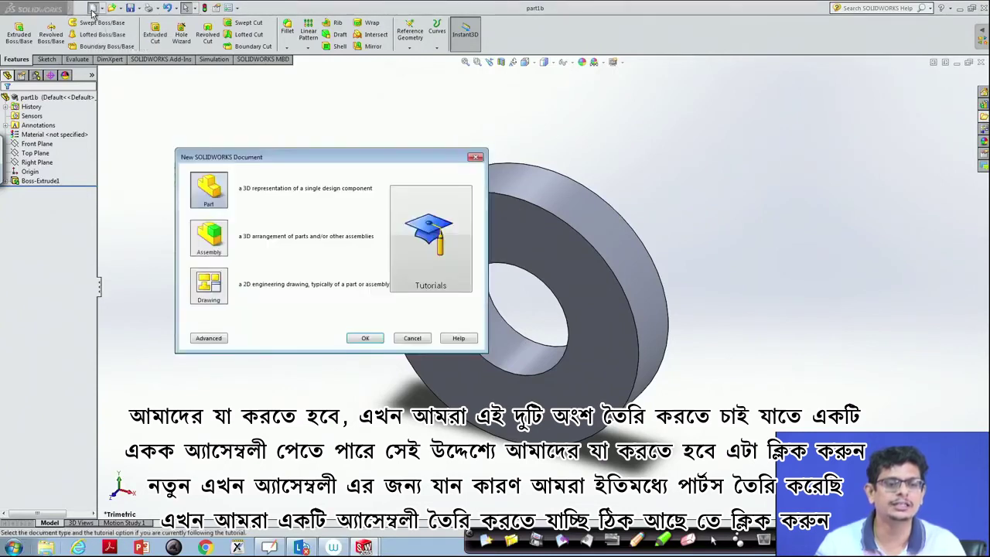
{"action": "left_click", "coordinate": [203, 240]}
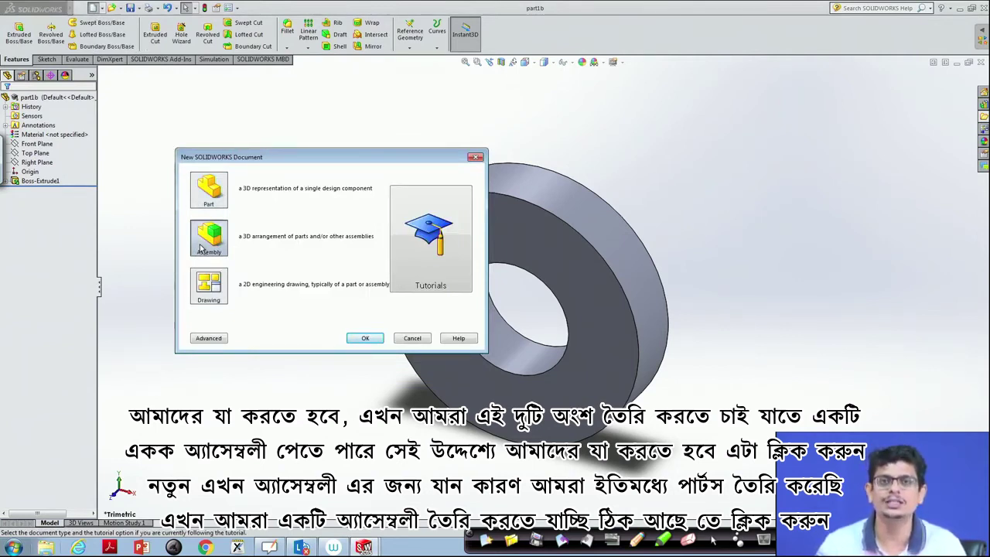
{"action": "left_click", "coordinate": [355, 338]}
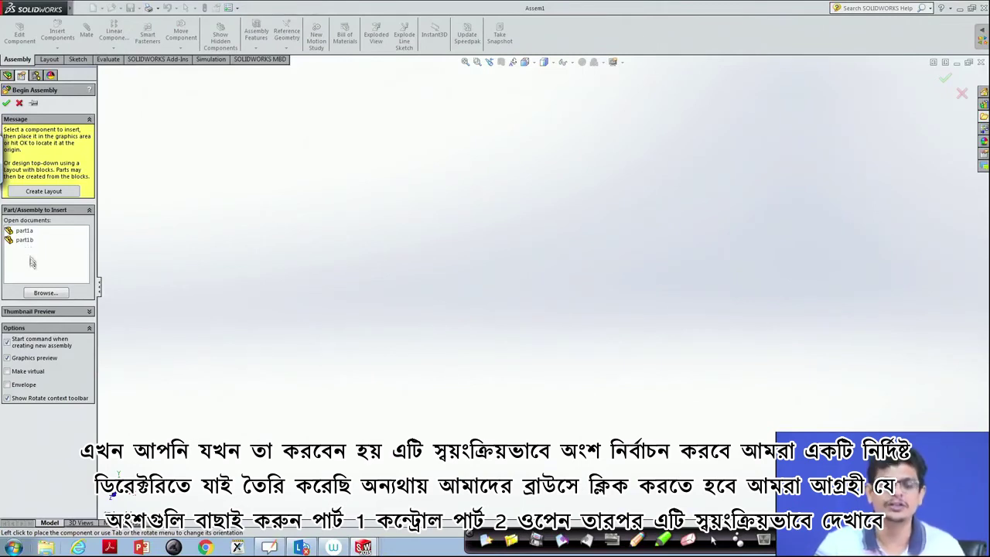
Step: Insert part1a and part1b, placing the shaft and the ring in the assembly
{"action": "left_click", "coordinate": [57, 295]}
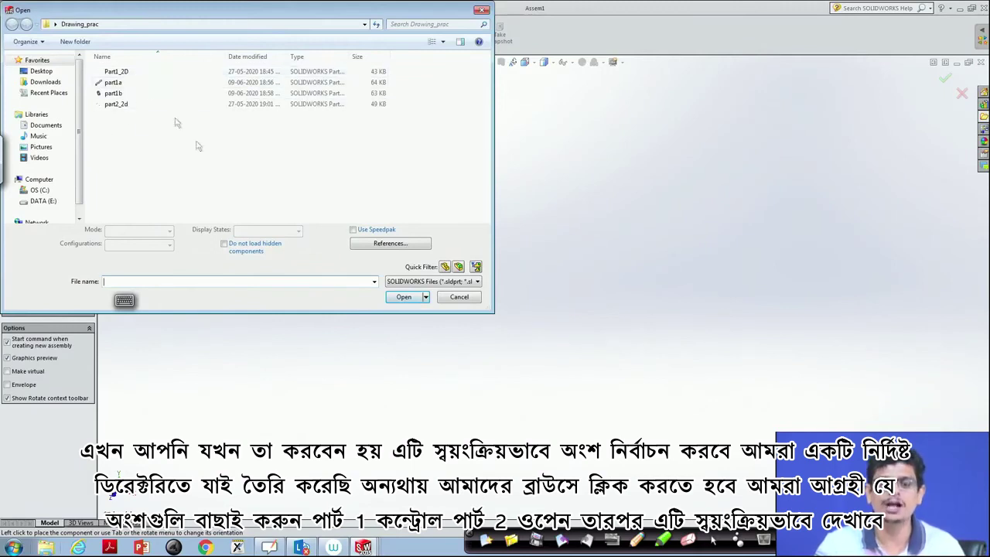
{"action": "left_click", "coordinate": [113, 83]}
{"action": "left_click", "coordinate": [117, 93], "text": "ctrl"}
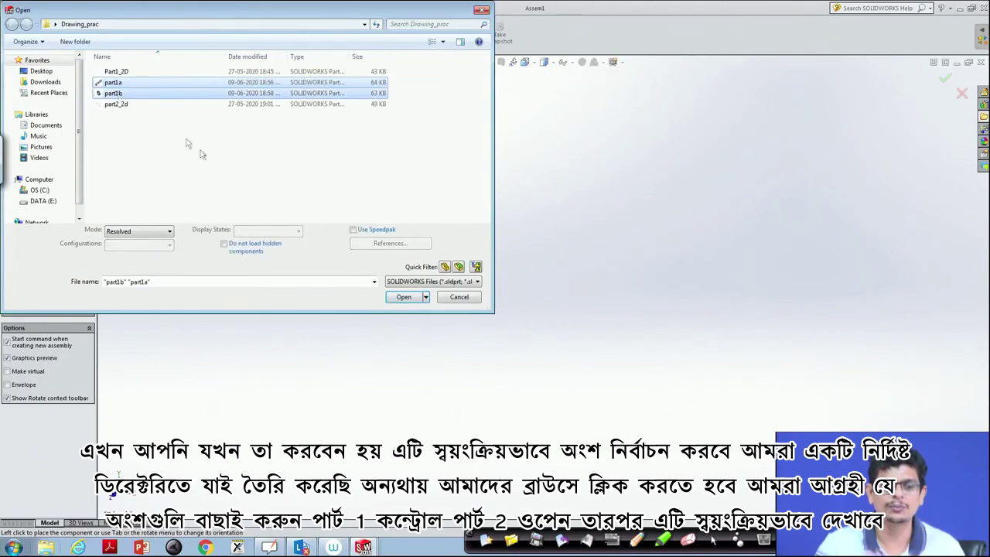
{"action": "left_click", "coordinate": [408, 298]}
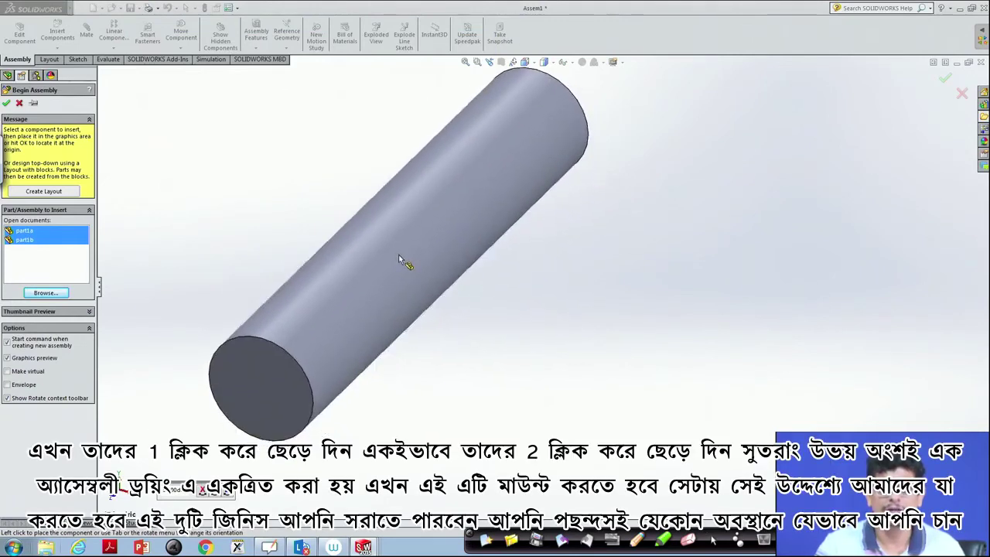
{"action": "left_click", "coordinate": [398, 255]}
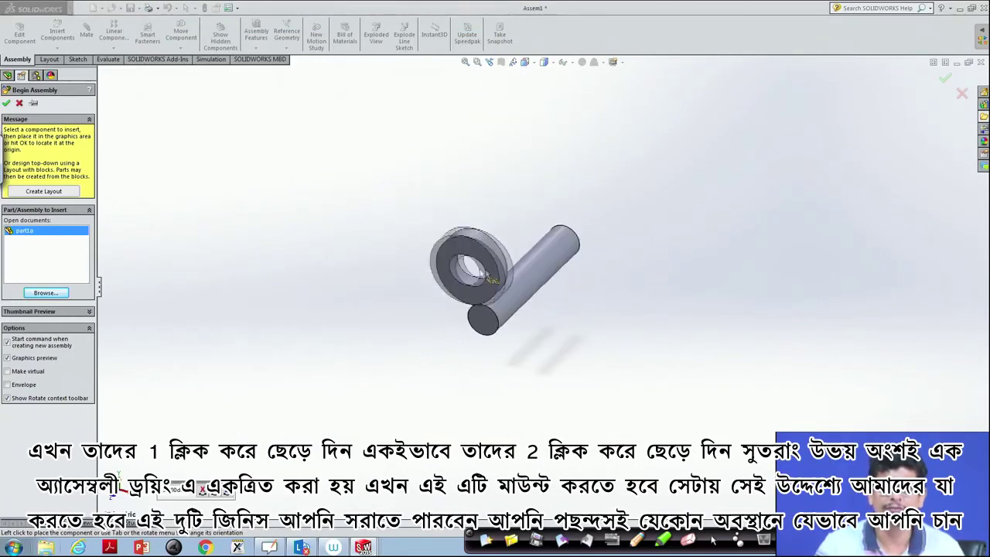
{"action": "left_click", "coordinate": [651, 362]}
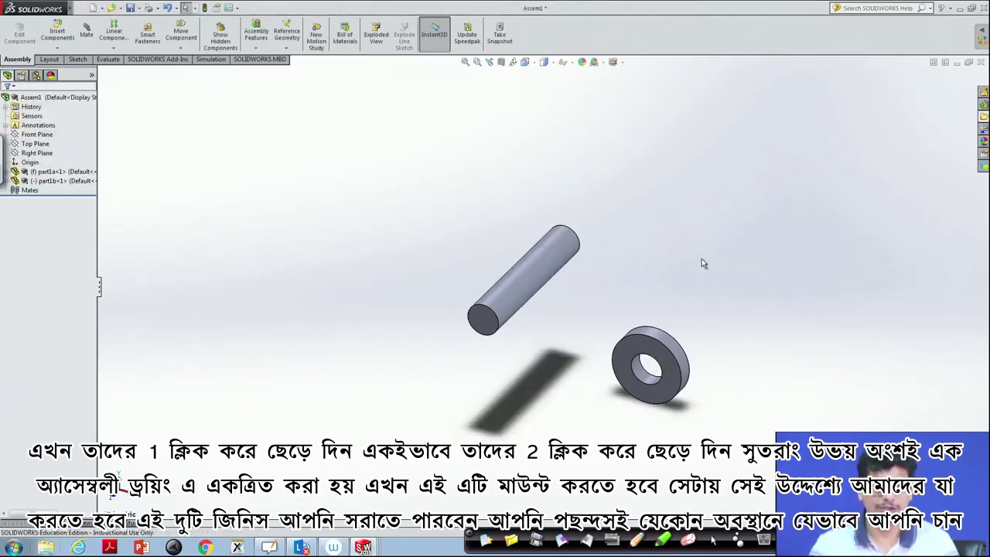
{"action": "key", "text": "alt"}
Step: Drag the part1b ring free beside the part1a shaft and release it, leaving both unmated
{"action": "key", "text": "f"}
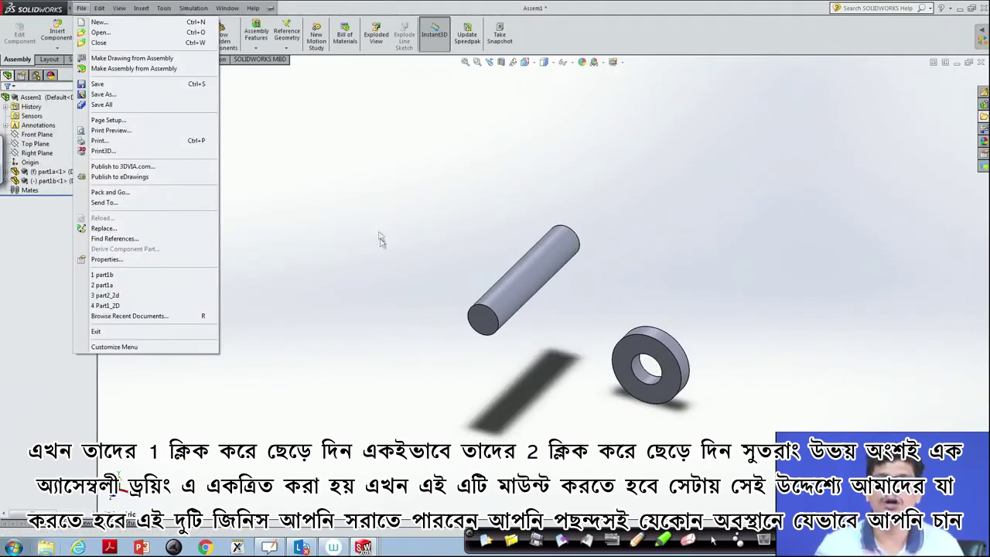
{"action": "left_click", "coordinate": [329, 253]}
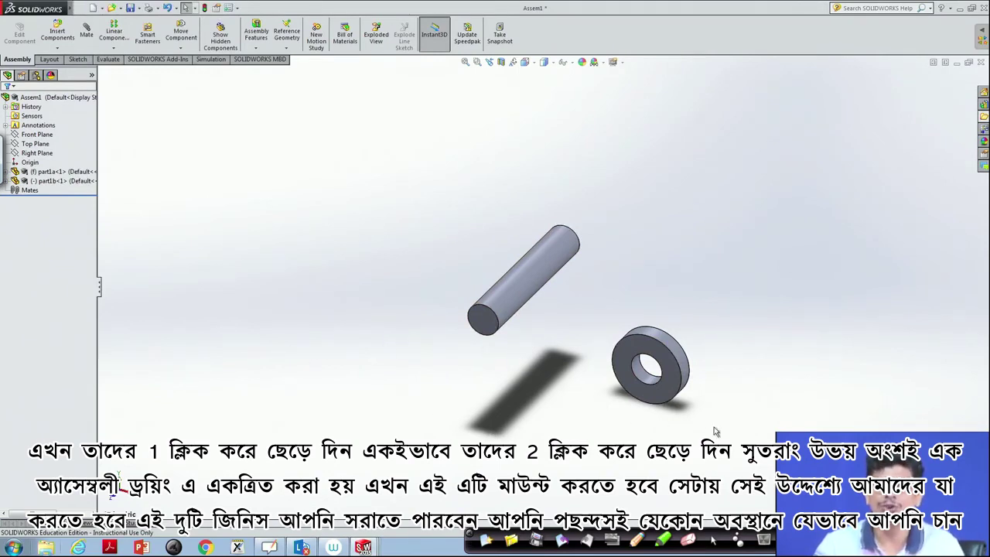
{"action": "left_click_drag", "start_coordinate": [674, 389], "coordinate": [368, 328]}
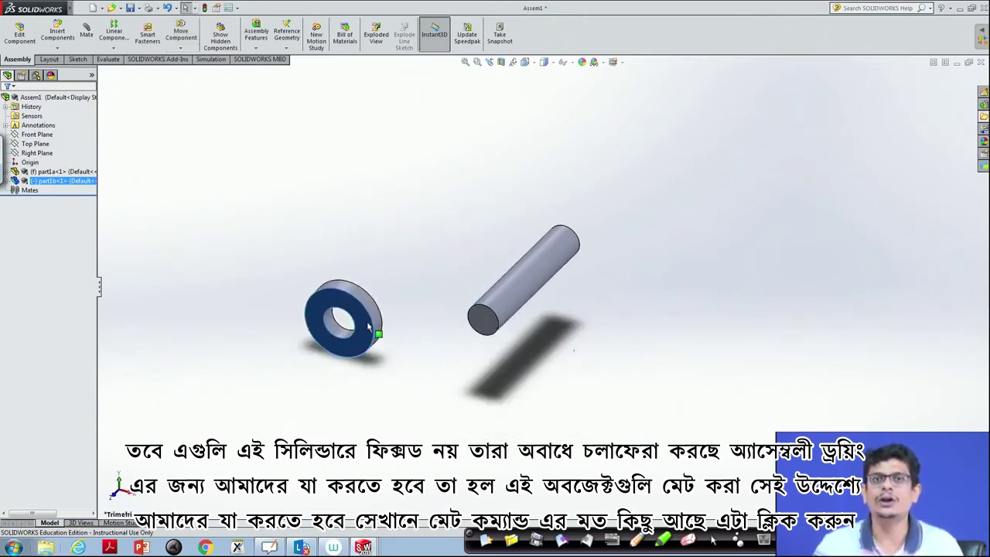
{"action": "key", "text": "Escape"}
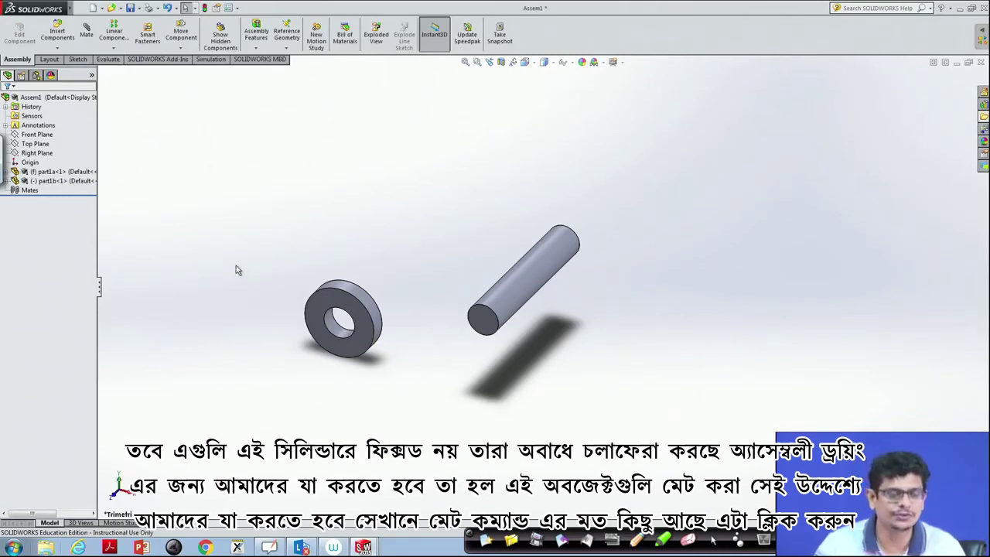
Step: Mate the part1b ring's bore concentric with the part1a shaft's cylindrical face
{"action": "left_click", "coordinate": [86, 33]}
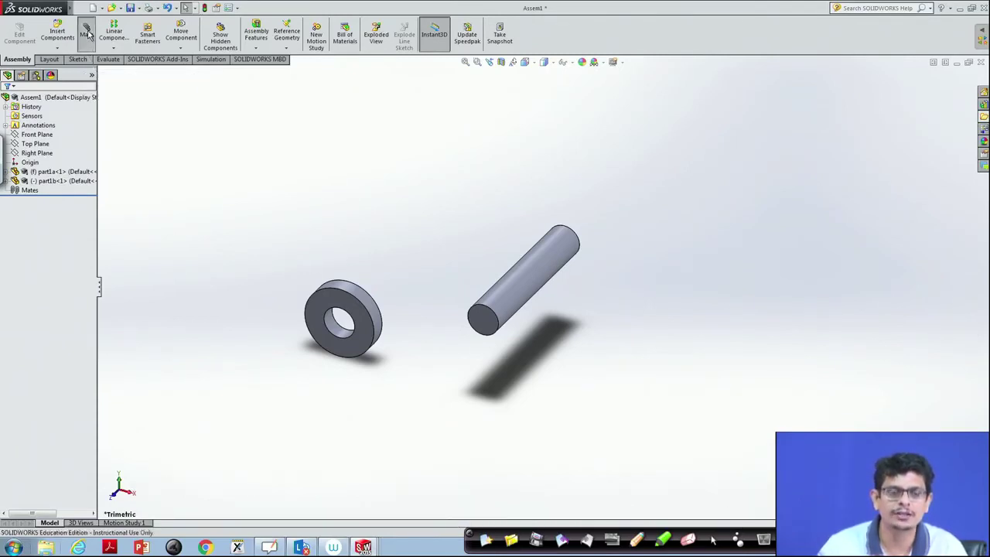
{"action": "left_click", "coordinate": [535, 270]}
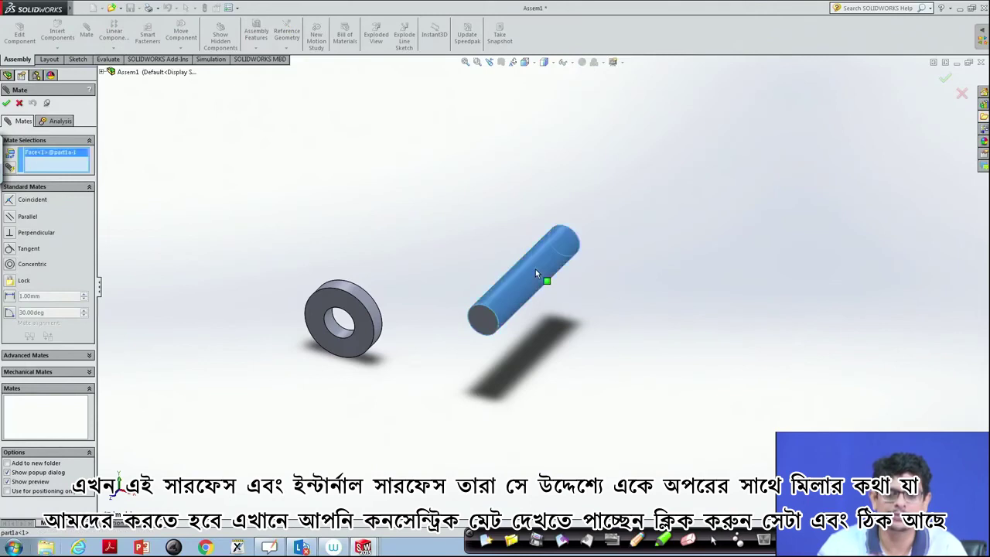
{"action": "left_click", "coordinate": [330, 321]}
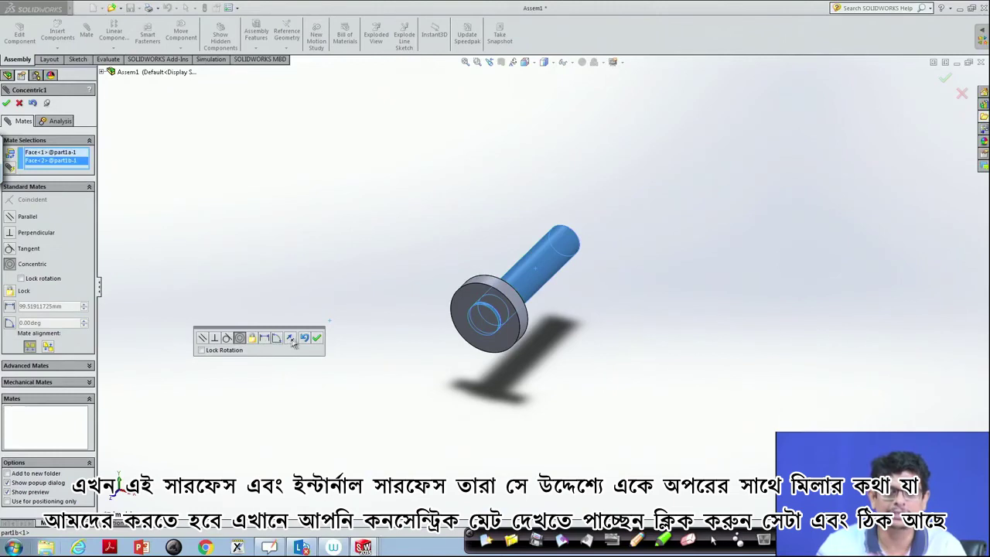
{"action": "left_click", "coordinate": [317, 338]}
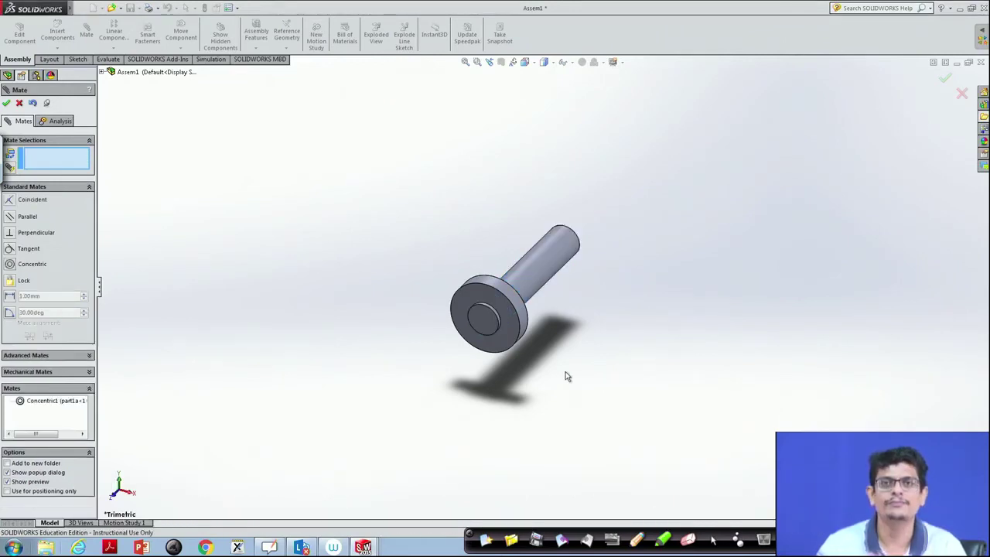
Step: Spin the ring around the shaft, then slide it partway along the shaft axis
{"action": "mouse_move", "coordinate": [514, 331]}
{"action": "left_mouse_down"}
{"action": "mouse_move", "coordinate": [597, 204]}
{"action": "mouse_move", "coordinate": [640, 209]}
{"action": "mouse_move", "coordinate": [682, 238]}
{"action": "mouse_move", "coordinate": [548, 307]}
{"action": "mouse_move", "coordinate": [309, 351]}
{"action": "mouse_move", "coordinate": [441, 364]}
{"action": "mouse_move", "coordinate": [578, 267]}
{"action": "mouse_move", "coordinate": [600, 229]}
{"action": "mouse_move", "coordinate": [564, 249]}
{"action": "mouse_move", "coordinate": [507, 334]}
{"action": "mouse_move", "coordinate": [379, 307]}
{"action": "mouse_move", "coordinate": [506, 285]}
{"action": "mouse_move", "coordinate": [521, 265]}
{"action": "mouse_move", "coordinate": [504, 323]}
{"action": "left_mouse_up"}
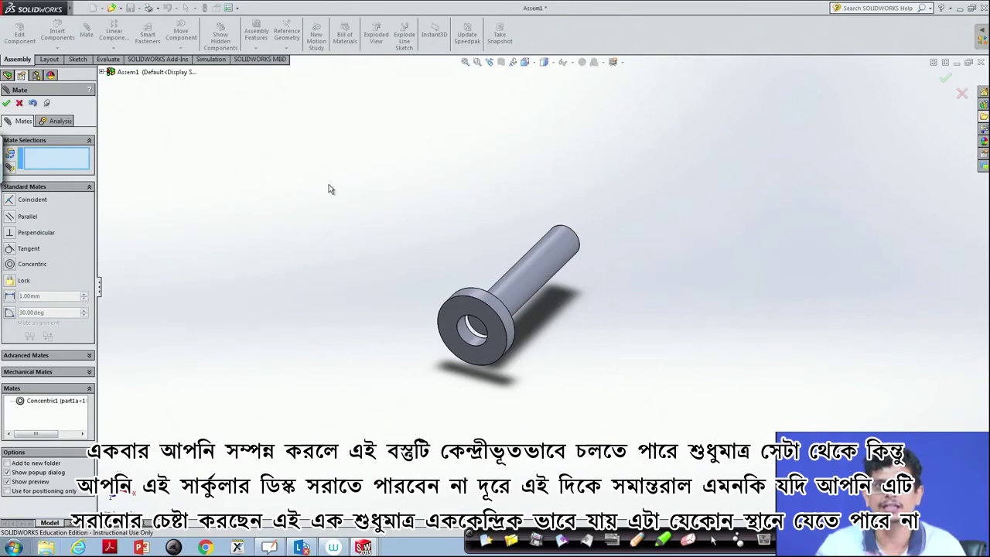
{"action": "left_click_drag", "start_coordinate": [488, 310], "coordinate": [466, 245]}
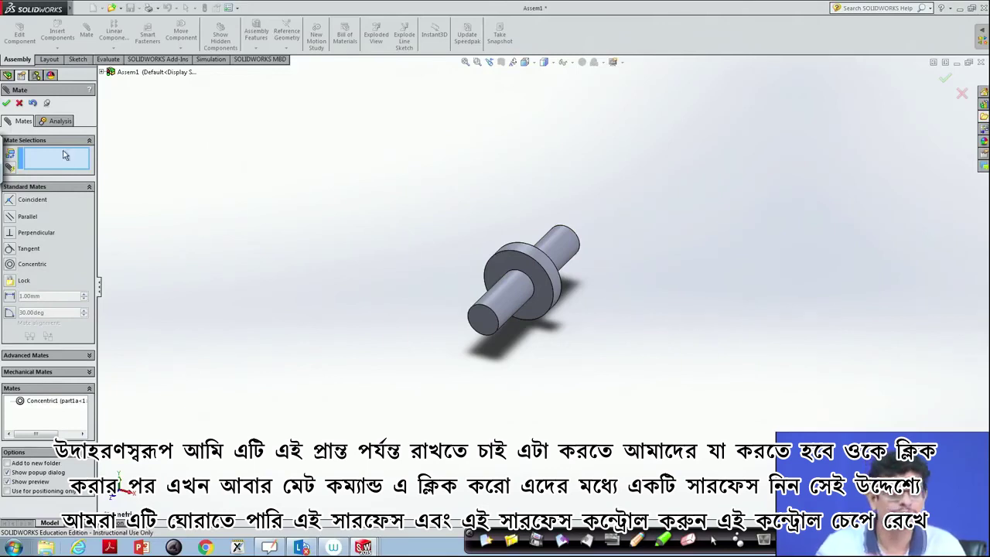
Step: Preview a coincident mate between the ring's flat face and the shaft's end face, then cancel it
{"action": "left_click", "coordinate": [6, 104]}
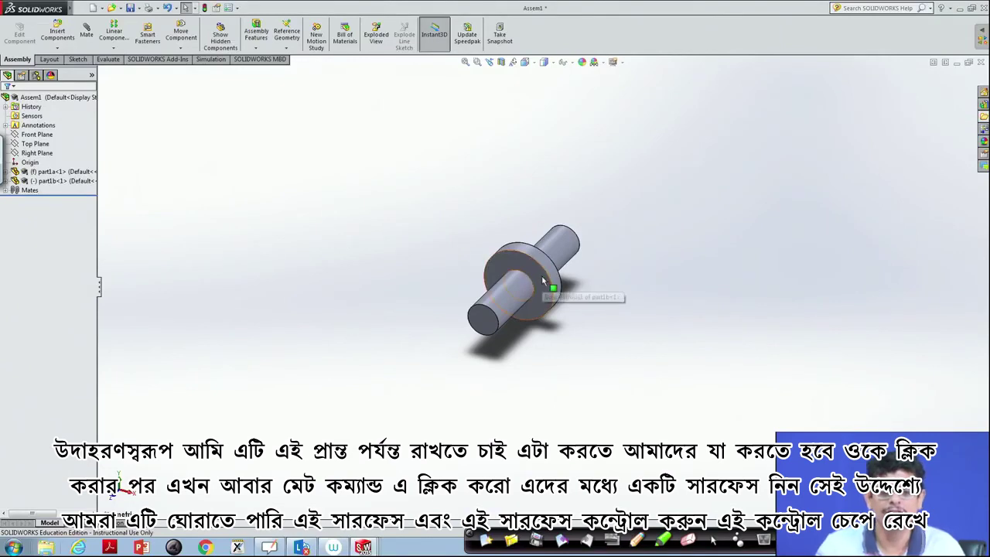
{"action": "left_click", "coordinate": [85, 31]}
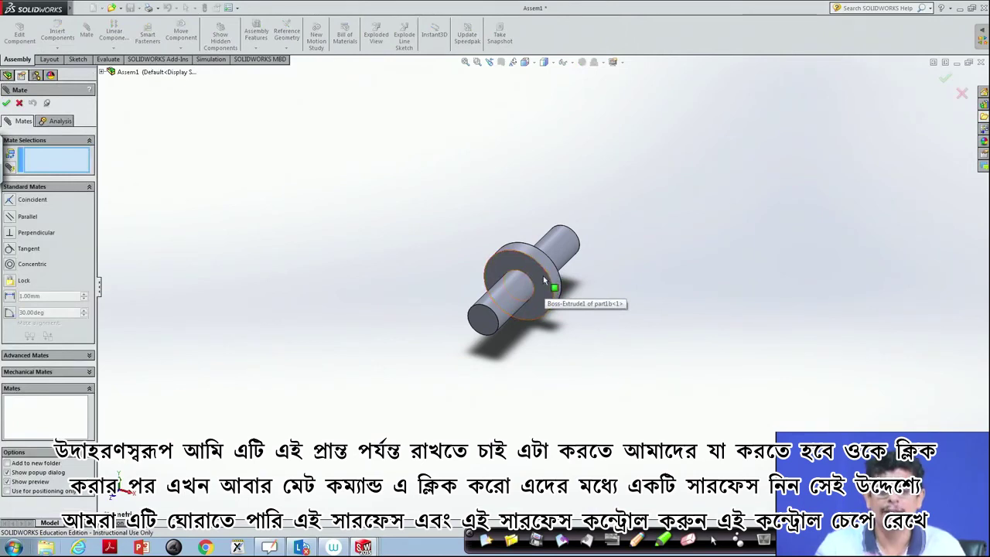
{"action": "middle_click_drag", "start_coordinate": [668, 279], "coordinate": [530, 292]}
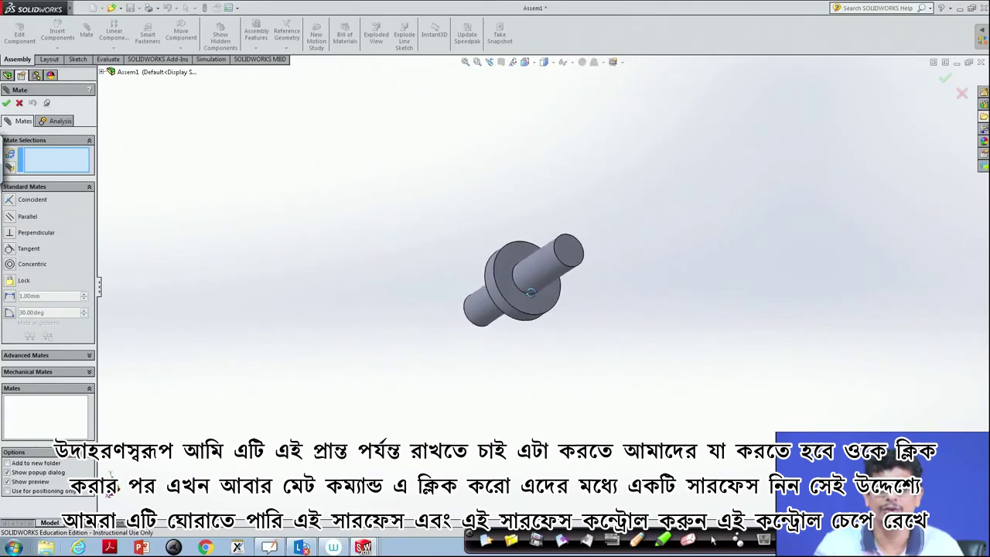
{"action": "left_click", "coordinate": [504, 286]}
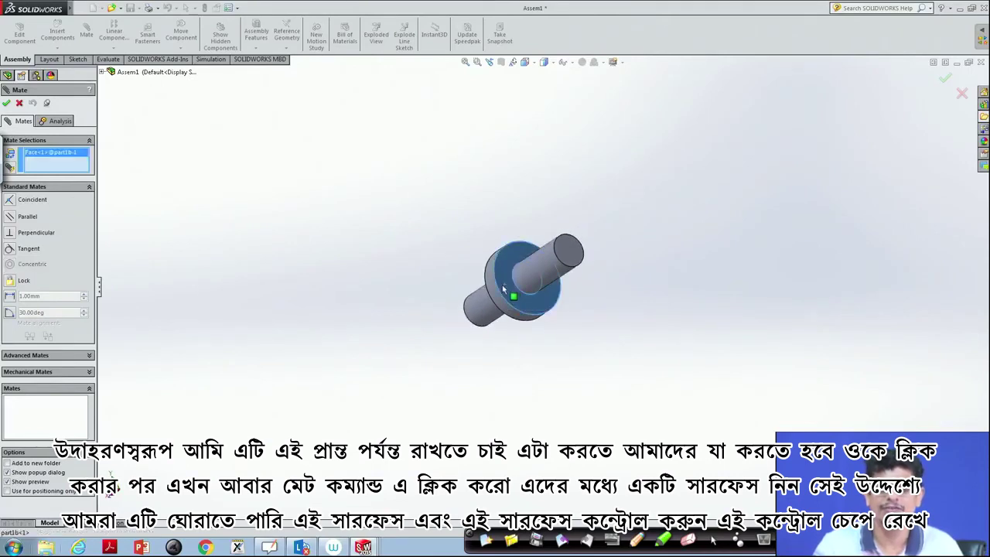
{"action": "left_click", "coordinate": [570, 253]}
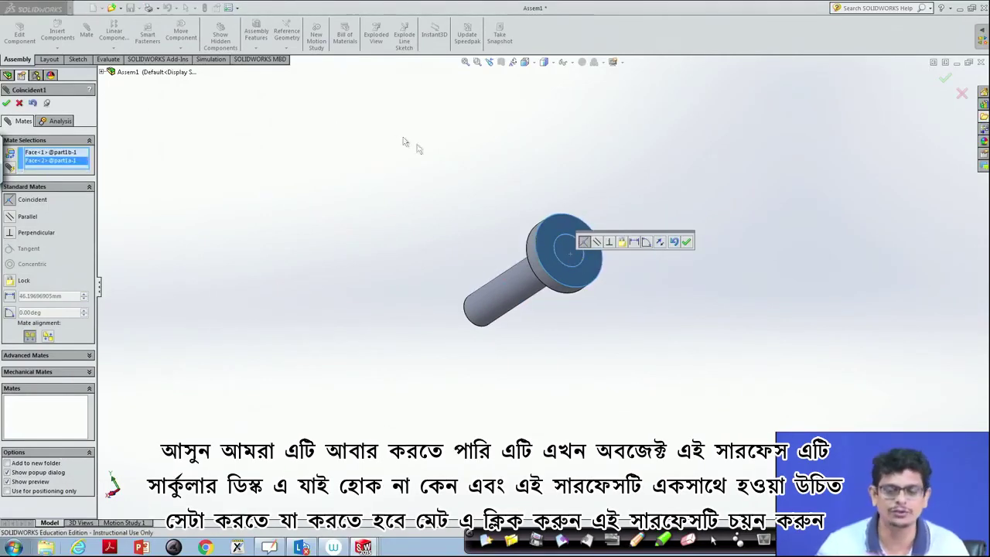
{"action": "left_click", "coordinate": [19, 102]}
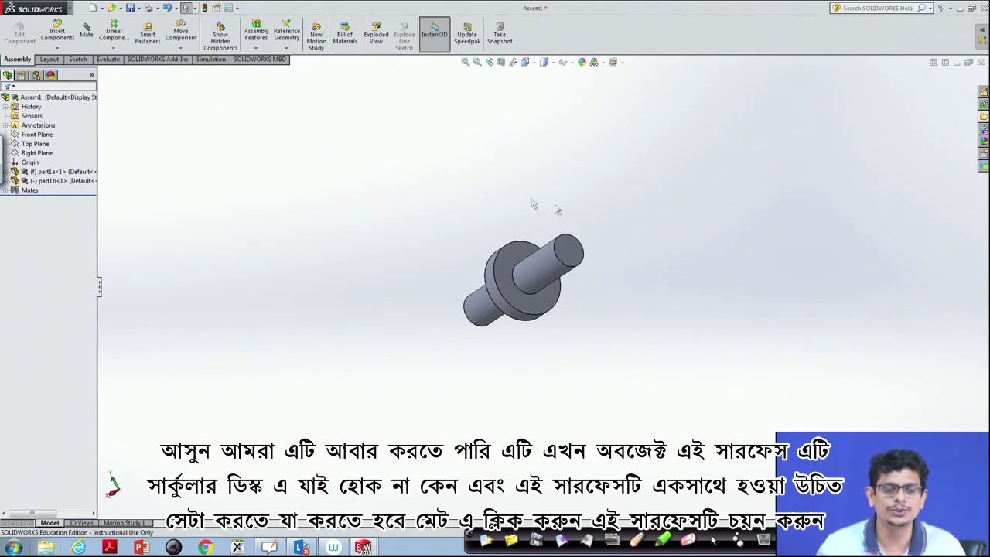
Step: Mate the ring's flat face coincident with the shaft's end face as Coincident2
{"action": "left_click", "coordinate": [86, 31]}
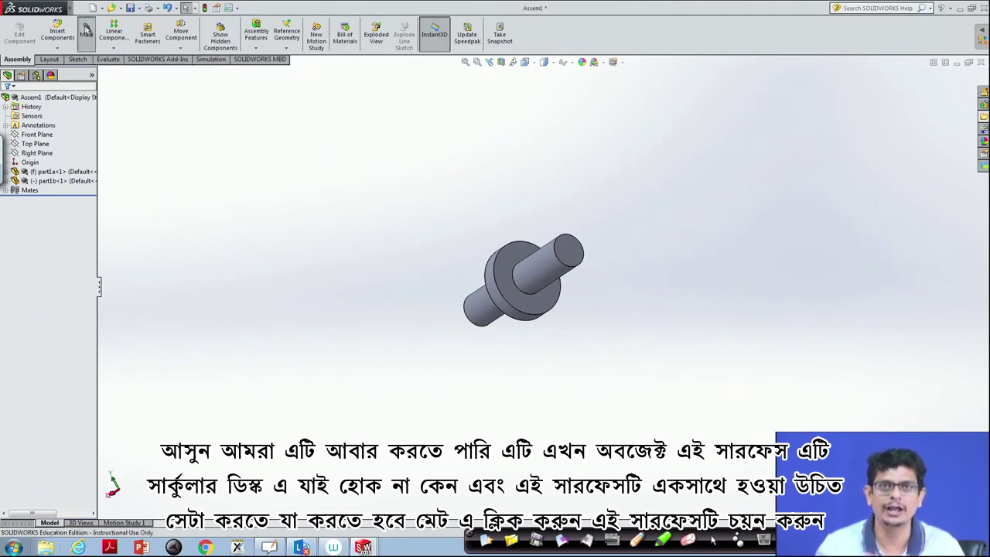
{"action": "left_click", "coordinate": [504, 286]}
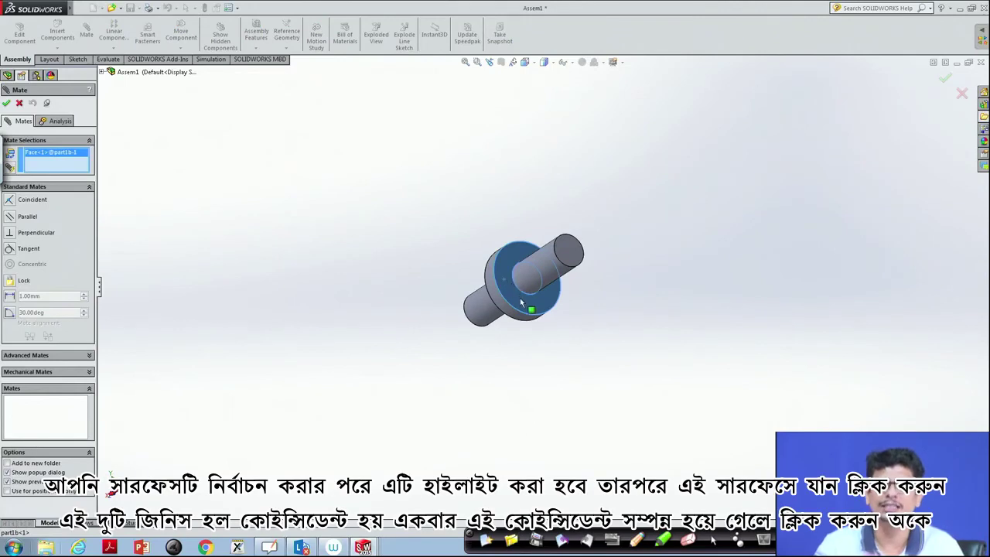
{"action": "left_click", "coordinate": [573, 249]}
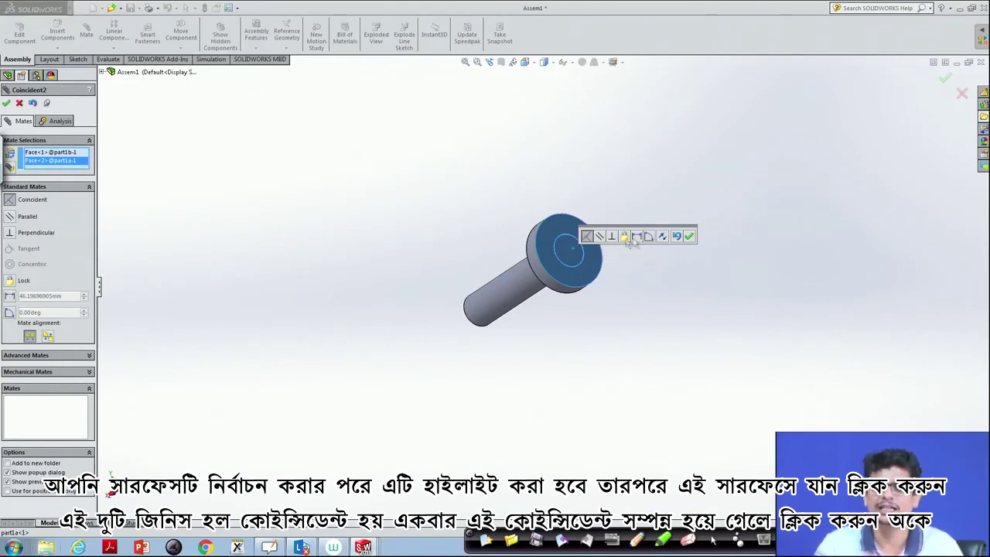
{"action": "left_click", "coordinate": [689, 236]}
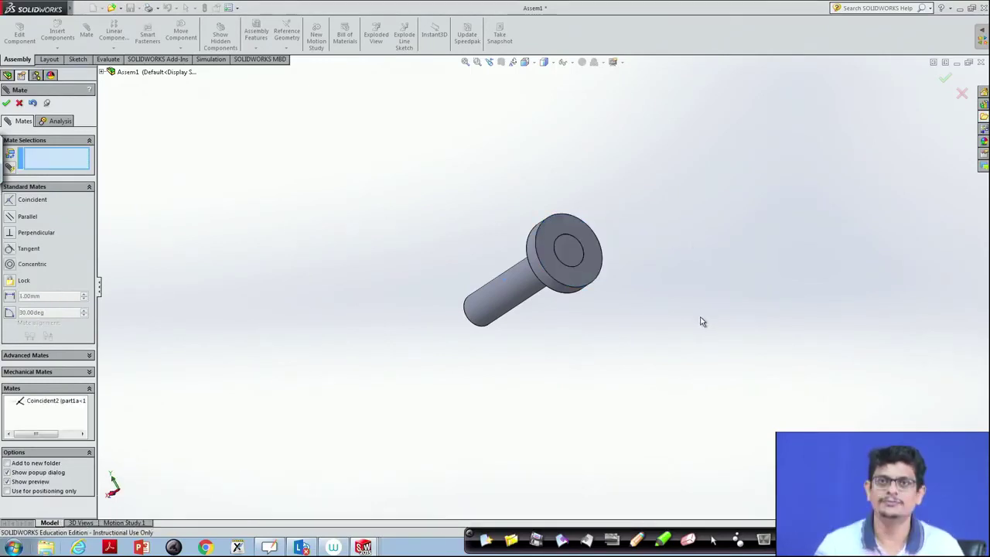
Step: Check the ring's outer end face from the other side and close the Mate PropertyManager
{"action": "middle_click_drag", "start_coordinate": [534, 360], "coordinate": [544, 328]}
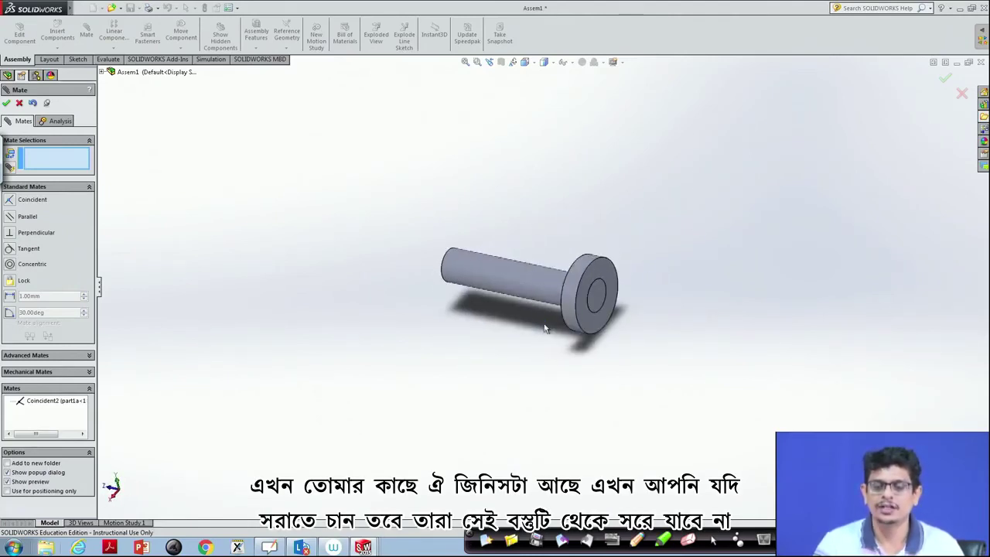
{"action": "left_click", "coordinate": [590, 325]}
{"action": "left_click", "coordinate": [635, 313]}
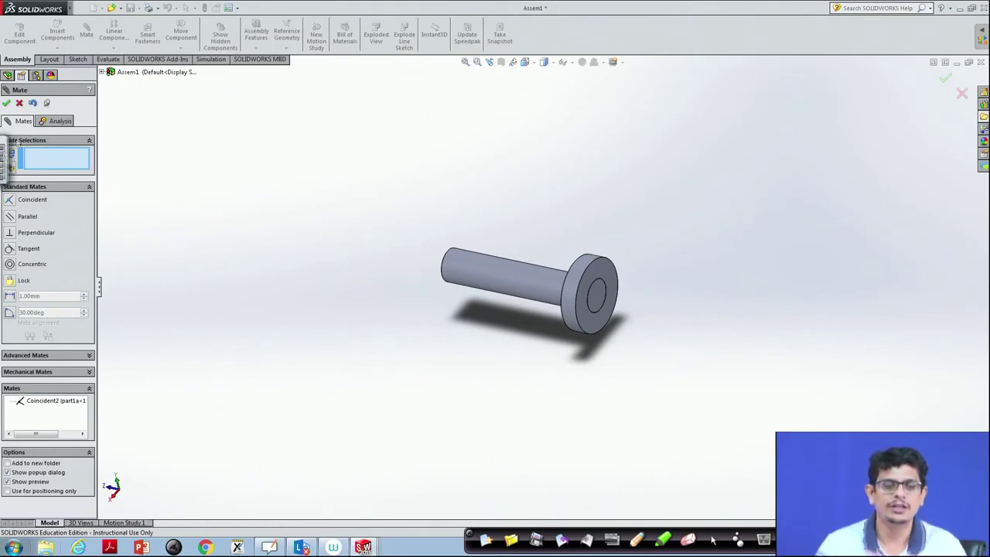
{"action": "left_click", "coordinate": [7, 104]}
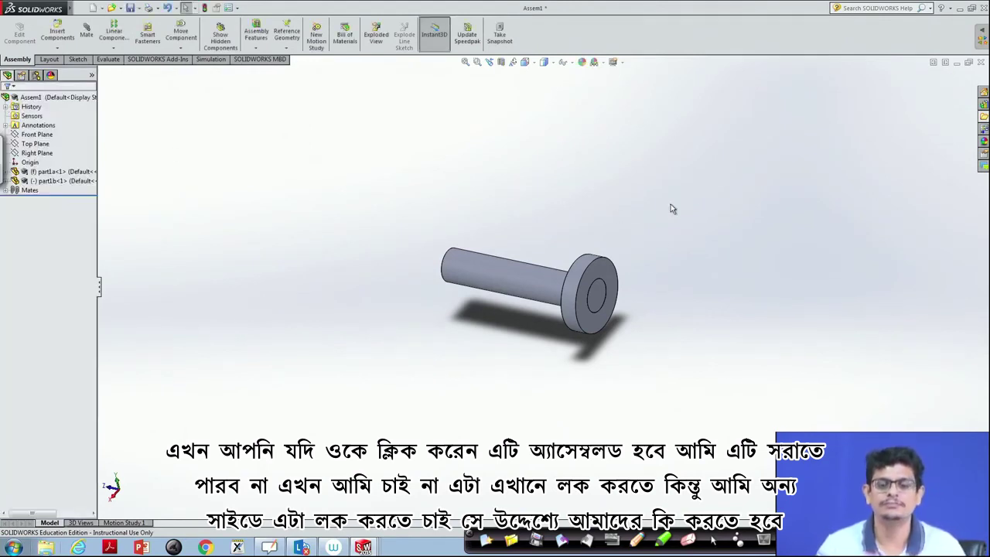
Step: Undo the Coincident2 mate and slide the ring toward the shaft's other end
{"action": "left_click", "coordinate": [578, 305]}
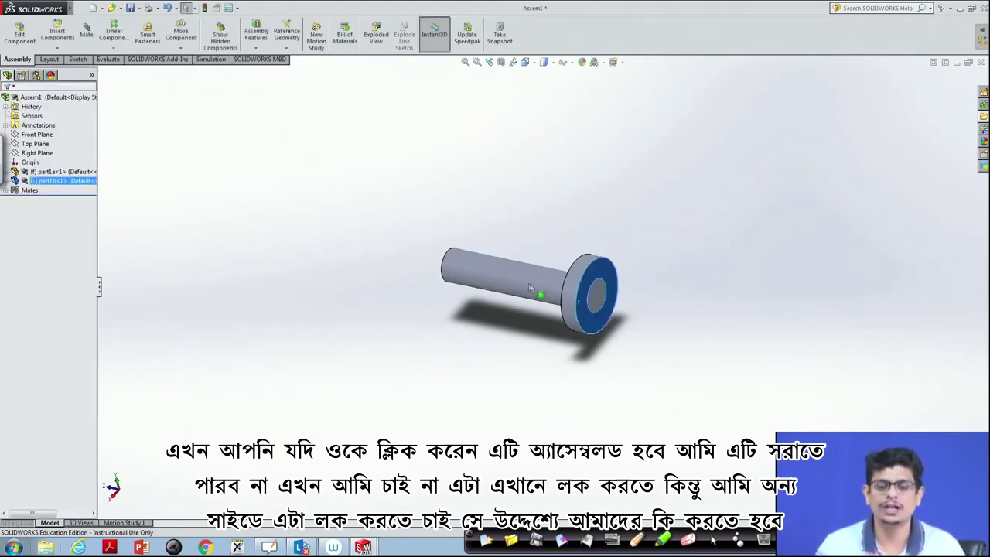
{"action": "left_click", "coordinate": [753, 296]}
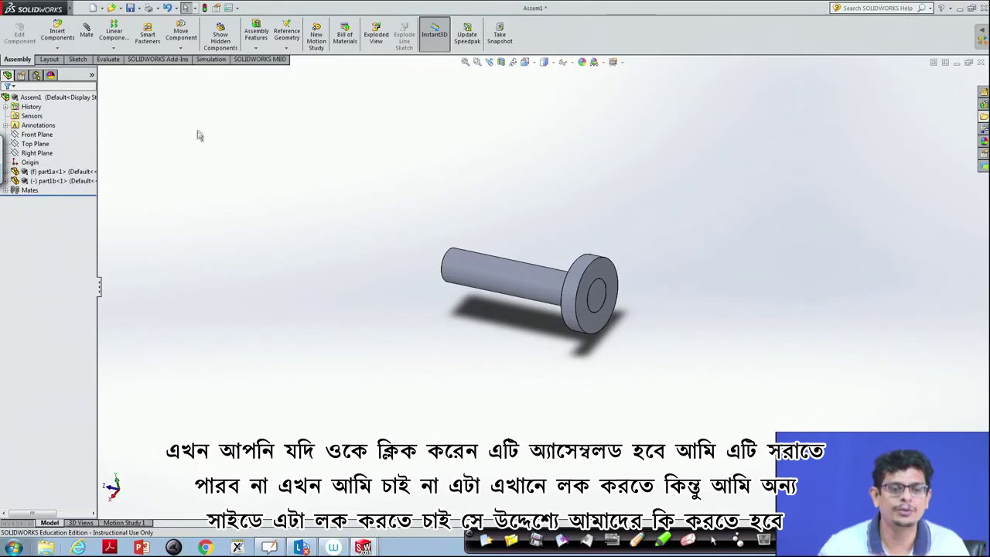
{"action": "left_click", "coordinate": [168, 9]}
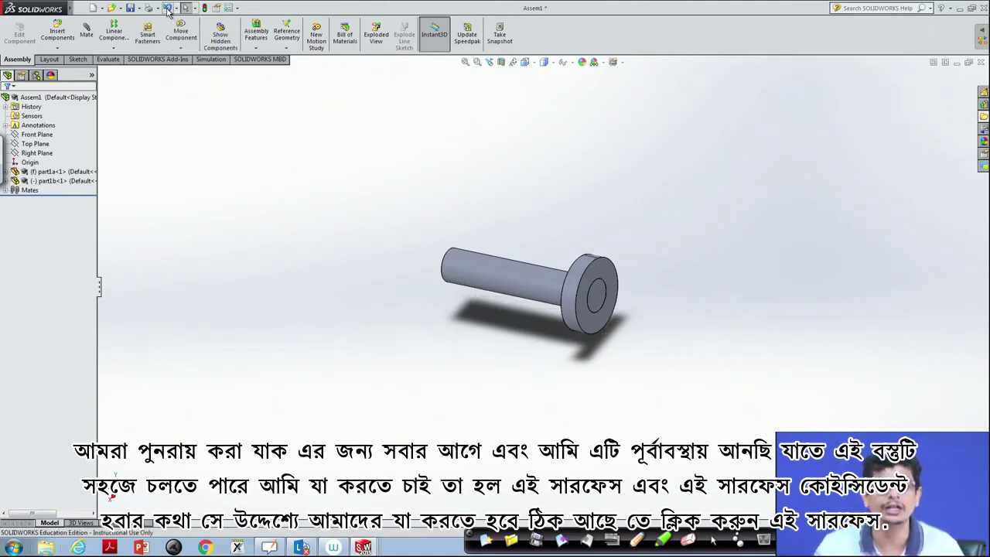
{"action": "left_click", "coordinate": [167, 9]}
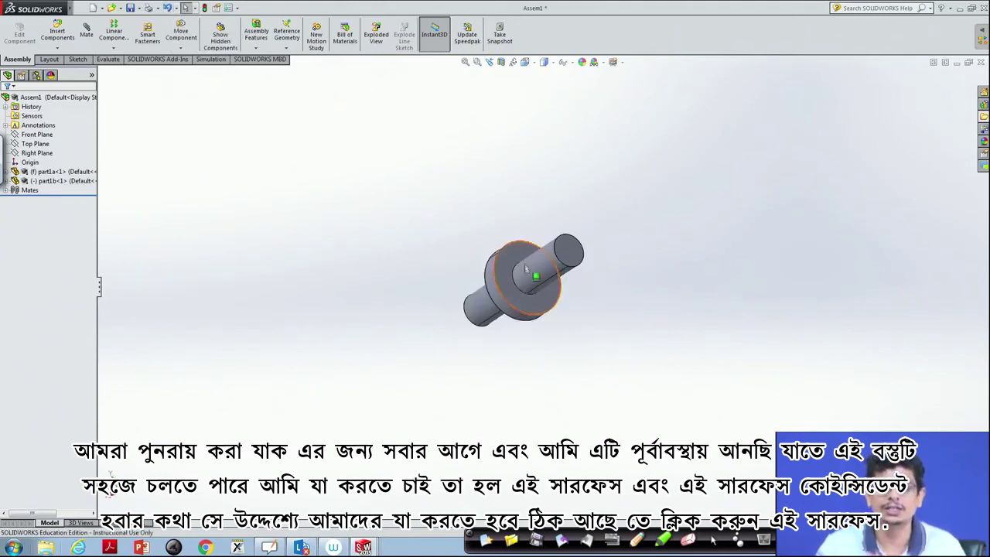
{"action": "left_click_drag", "start_coordinate": [511, 283], "coordinate": [532, 276]}
{"action": "middle_click_drag", "start_coordinate": [541, 213], "coordinate": [673, 283]}
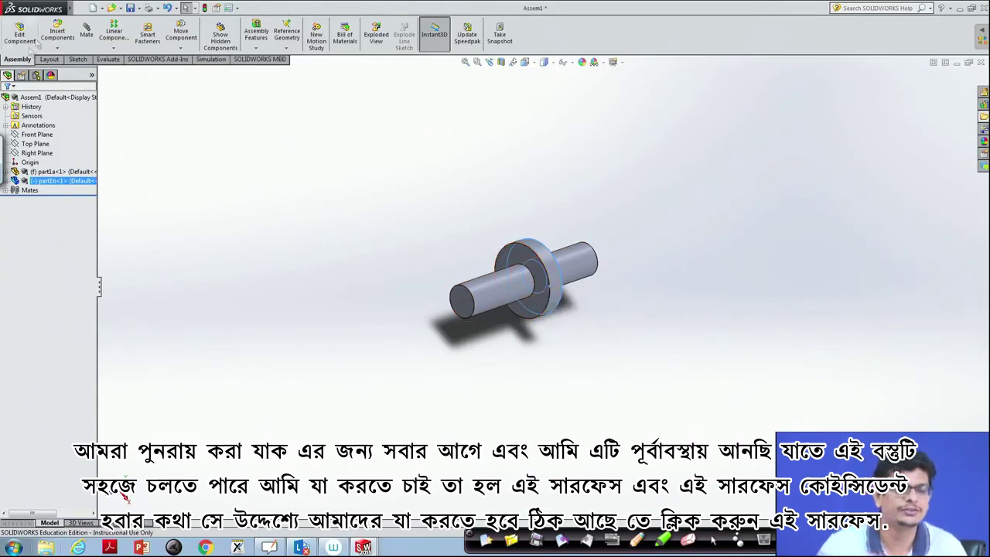
Step: Start a coincident mate on the shaft's end face, then cancel it
{"action": "left_click", "coordinate": [86, 34]}
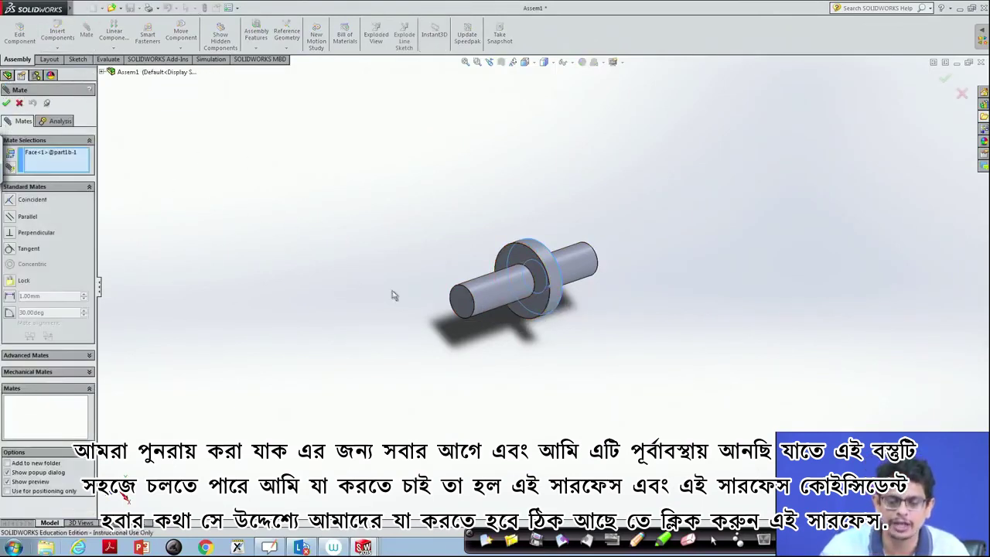
{"action": "left_click", "coordinate": [465, 313]}
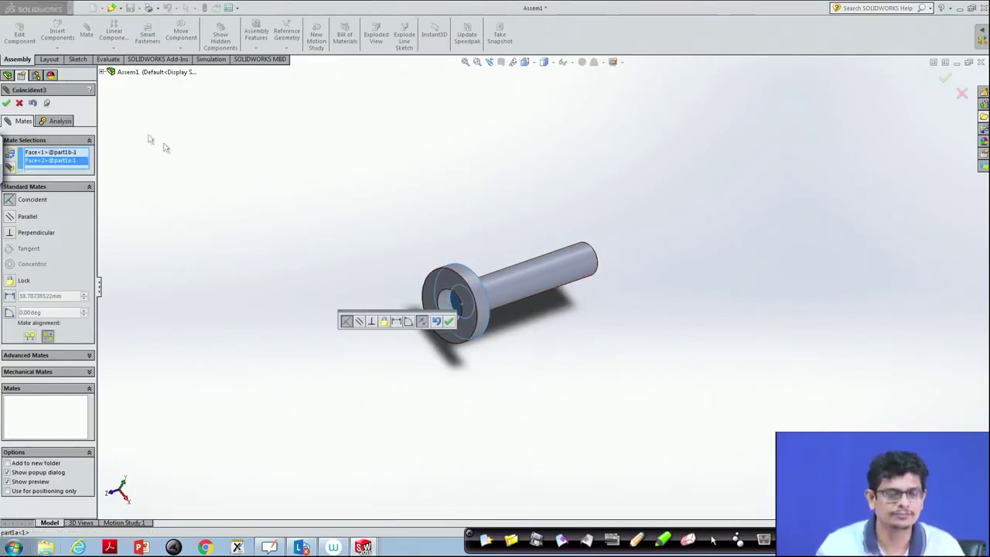
{"action": "left_click", "coordinate": [436, 321]}
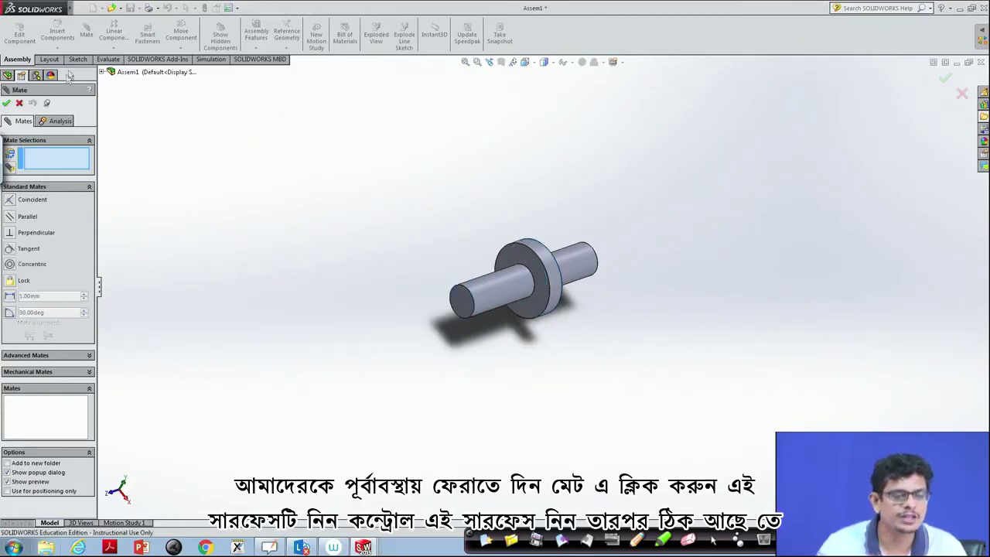
{"action": "left_click", "coordinate": [20, 104]}
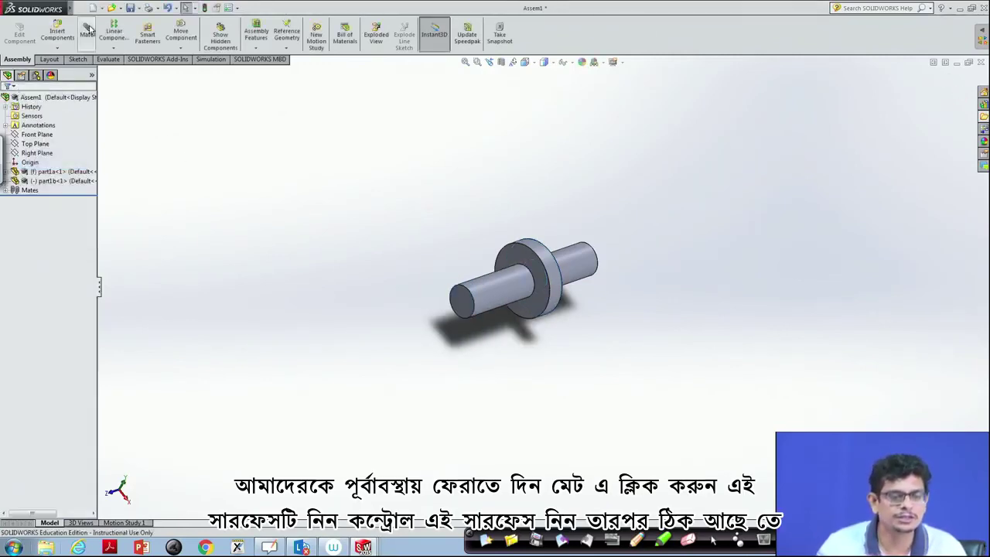
Step: Mate the ring's flat face coincident with the shaft's end face as Coincident4
{"action": "left_click", "coordinate": [86, 35]}
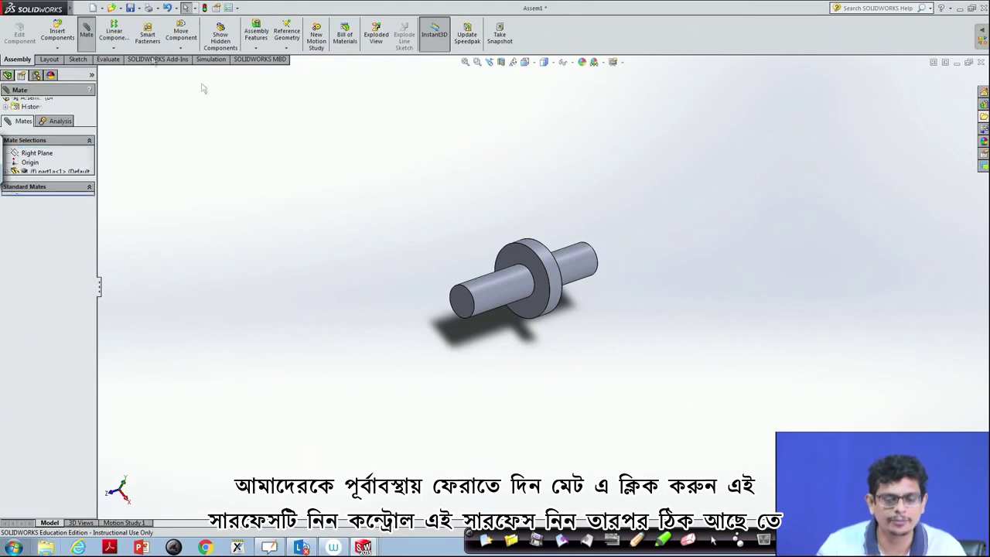
{"action": "left_click", "coordinate": [527, 261]}
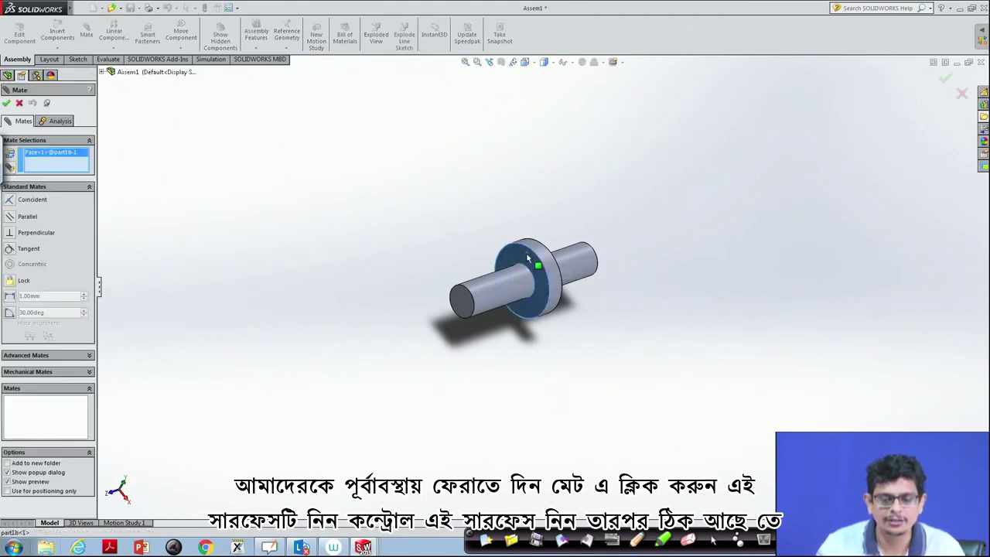
{"action": "left_click", "coordinate": [458, 304]}
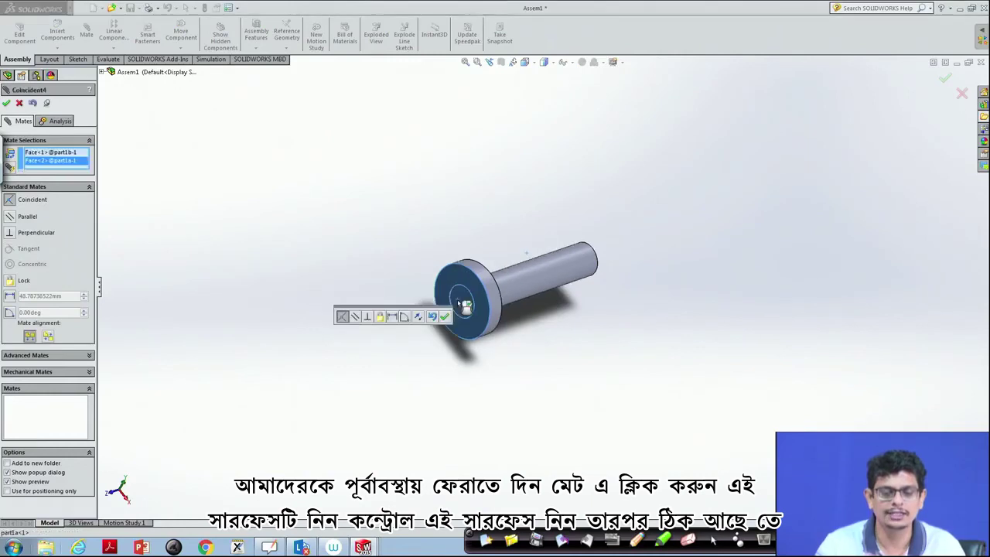
{"action": "left_click", "coordinate": [446, 319]}
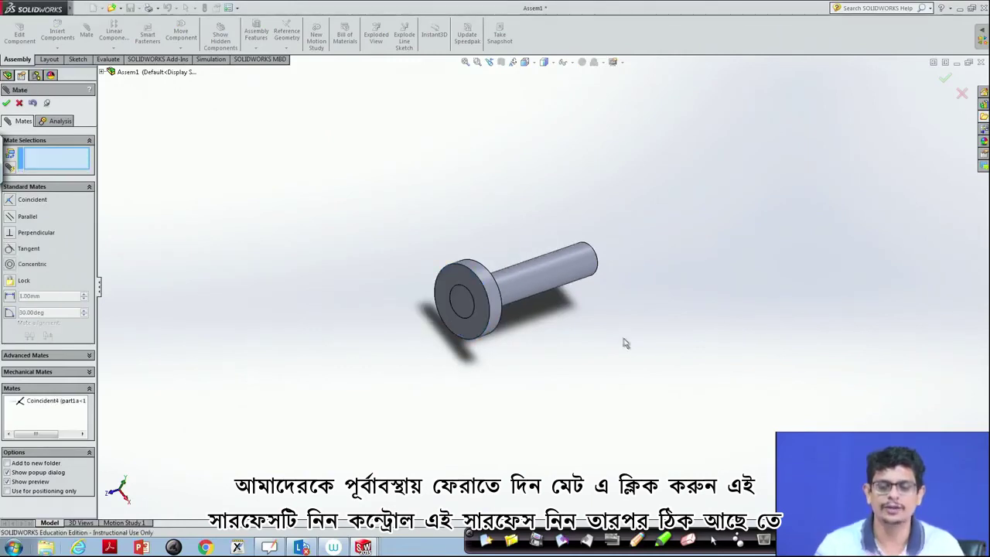
{"action": "middle_click_drag", "start_coordinate": [625, 340], "coordinate": [592, 287]}
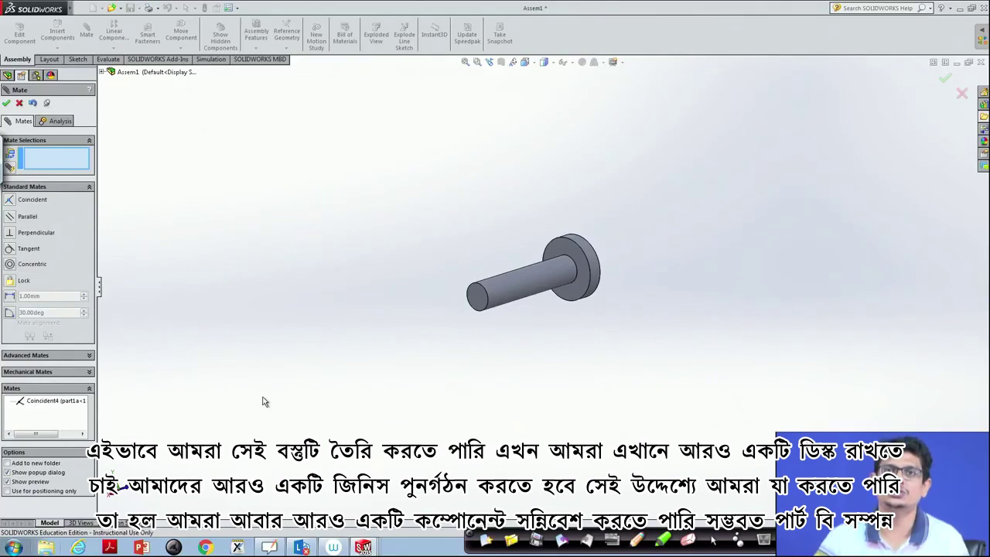
Step: Insert a second part1b ring and place it beside the shaft
{"action": "left_click", "coordinate": [6, 104]}
{"action": "left_click", "coordinate": [58, 34]}
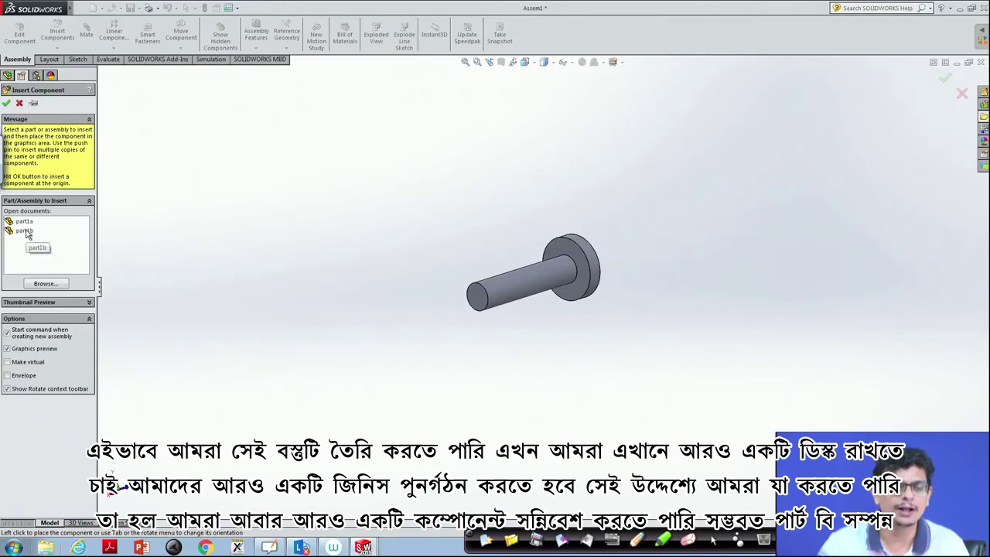
{"action": "left_click", "coordinate": [25, 231]}
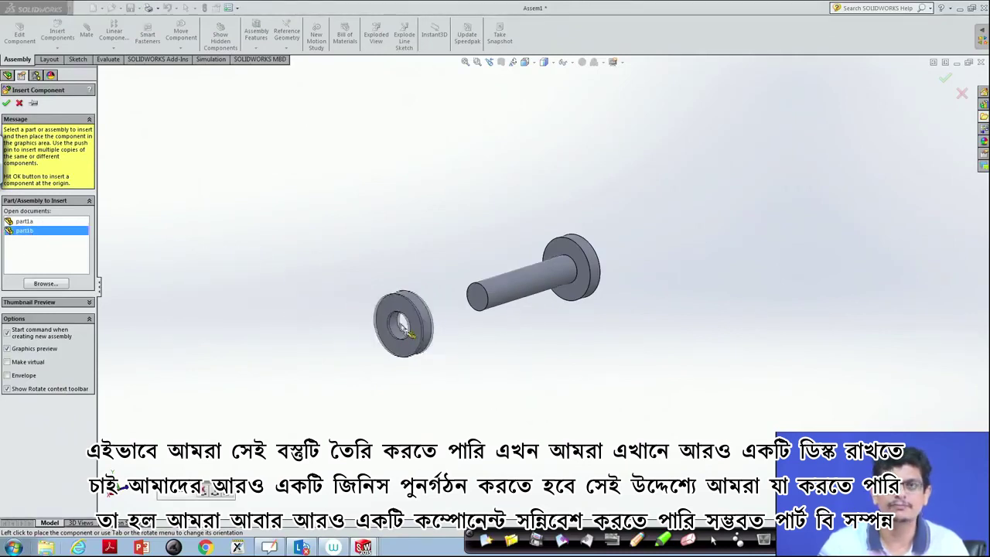
{"action": "left_click", "coordinate": [392, 325]}
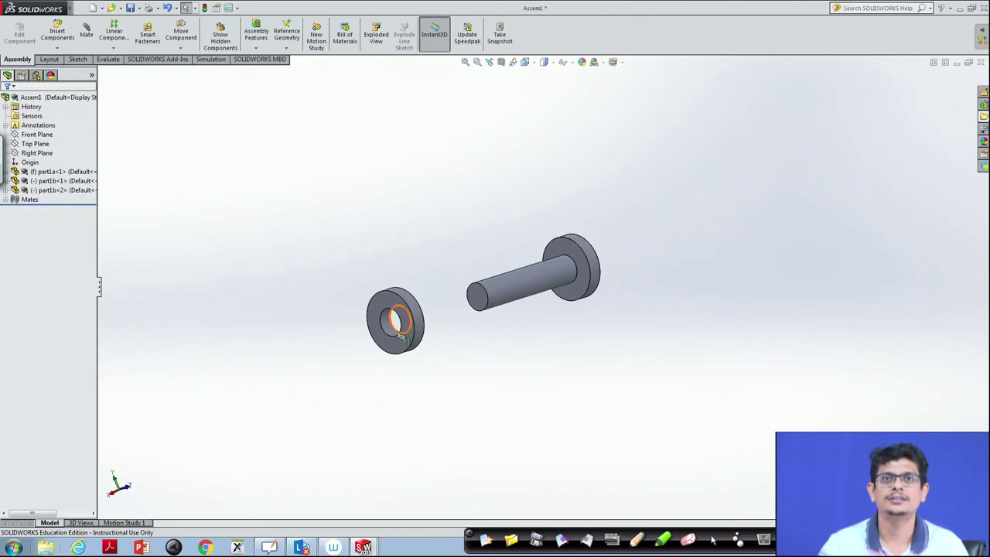
{"action": "left_click", "coordinate": [398, 321]}
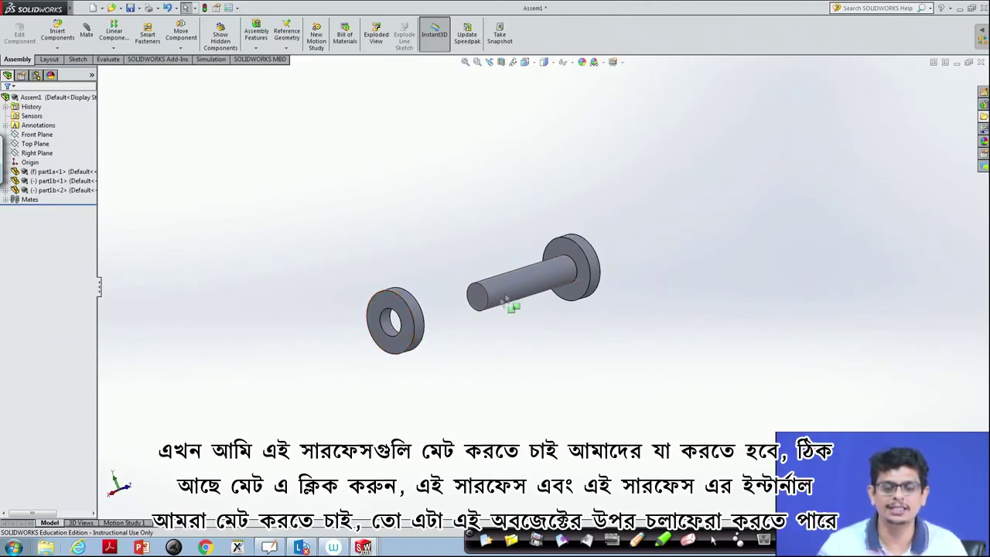
Step: Mate the second ring's hole concentric with the shaft and slide it along the shaft
{"action": "left_click", "coordinate": [86, 34]}
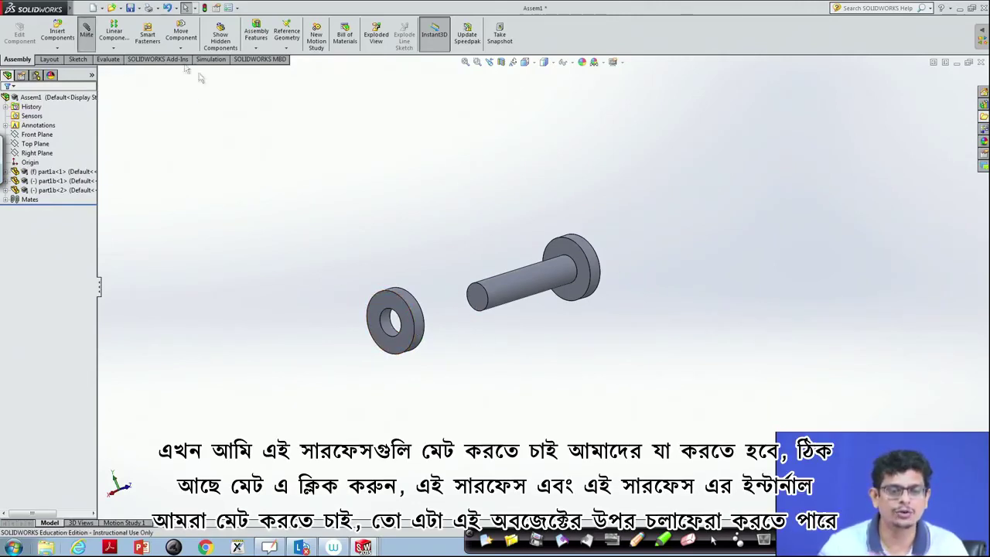
{"action": "left_click", "coordinate": [501, 291]}
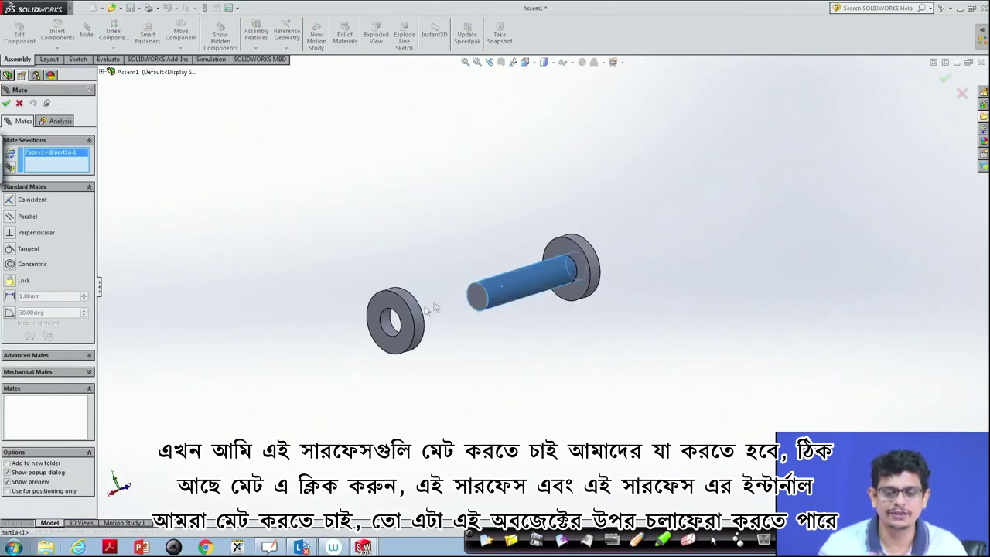
{"action": "left_click", "coordinate": [385, 323]}
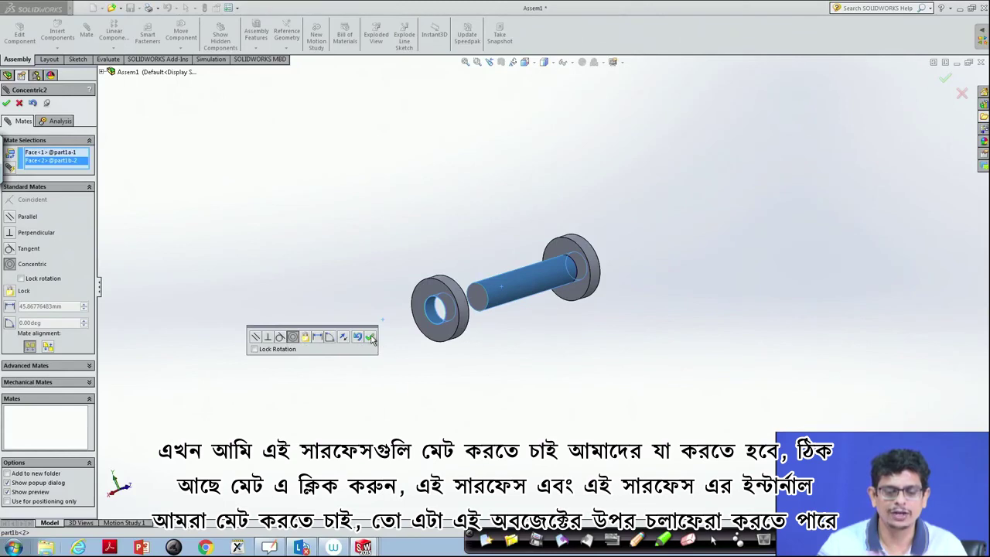
{"action": "left_click", "coordinate": [370, 338]}
{"action": "left_click_drag", "start_coordinate": [451, 338], "coordinate": [487, 284]}
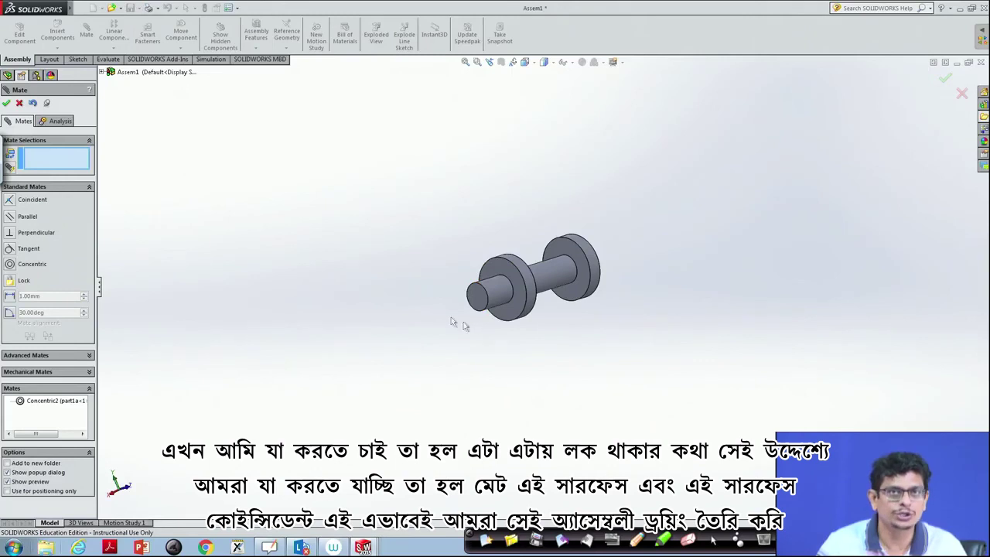
Step: Mate the second ring's flat face coincident with the shaft's free end face as Coincident5
{"action": "left_click", "coordinate": [5, 103]}
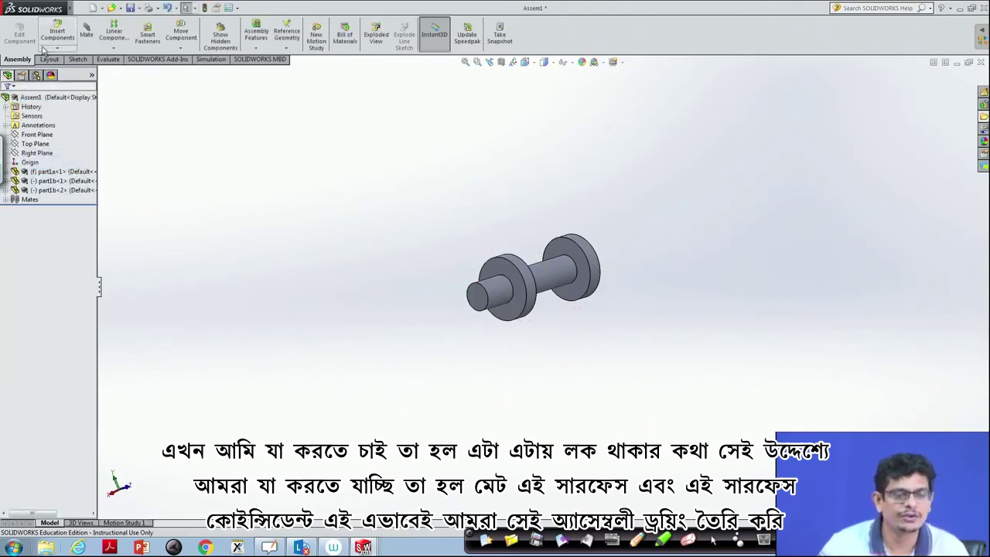
{"action": "left_click", "coordinate": [86, 35]}
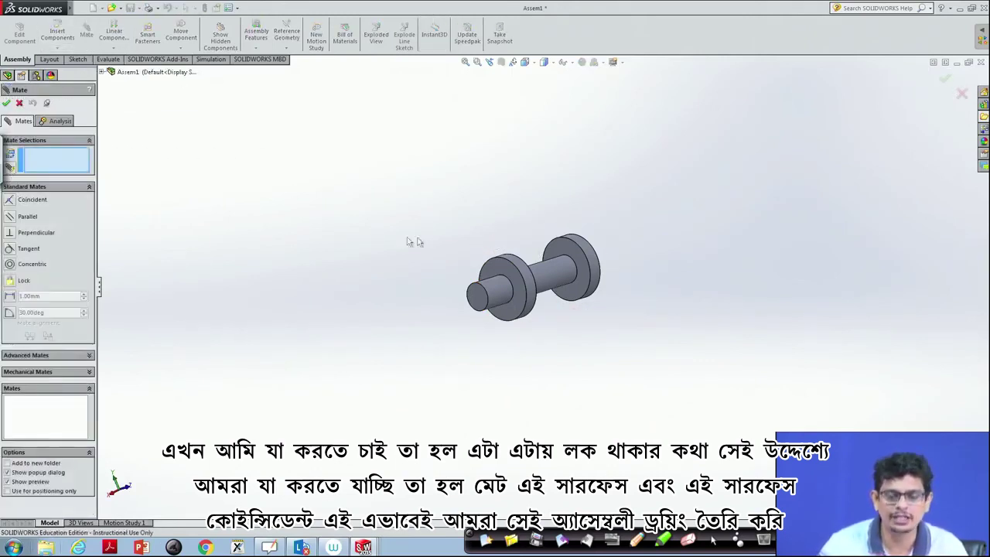
{"action": "left_click", "coordinate": [504, 265]}
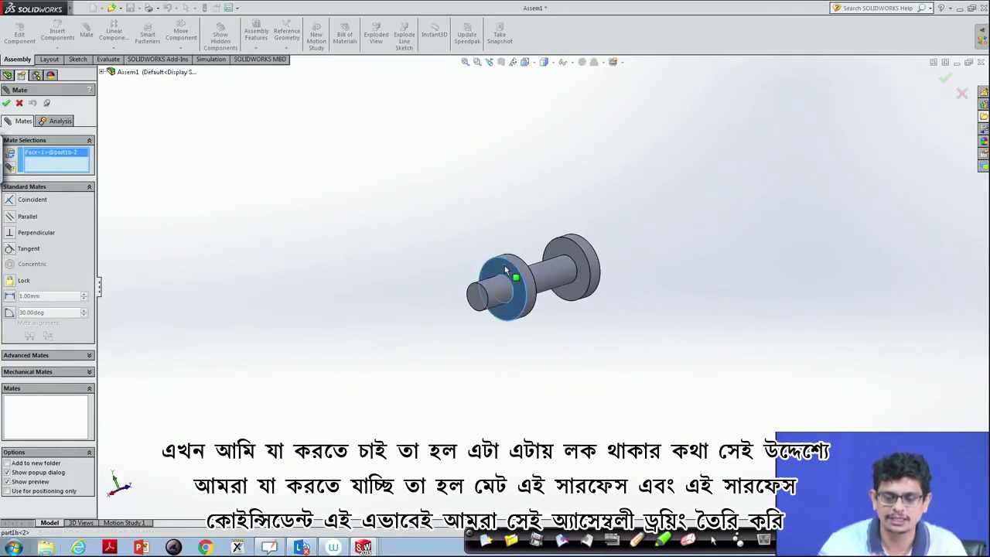
{"action": "left_click", "coordinate": [474, 298]}
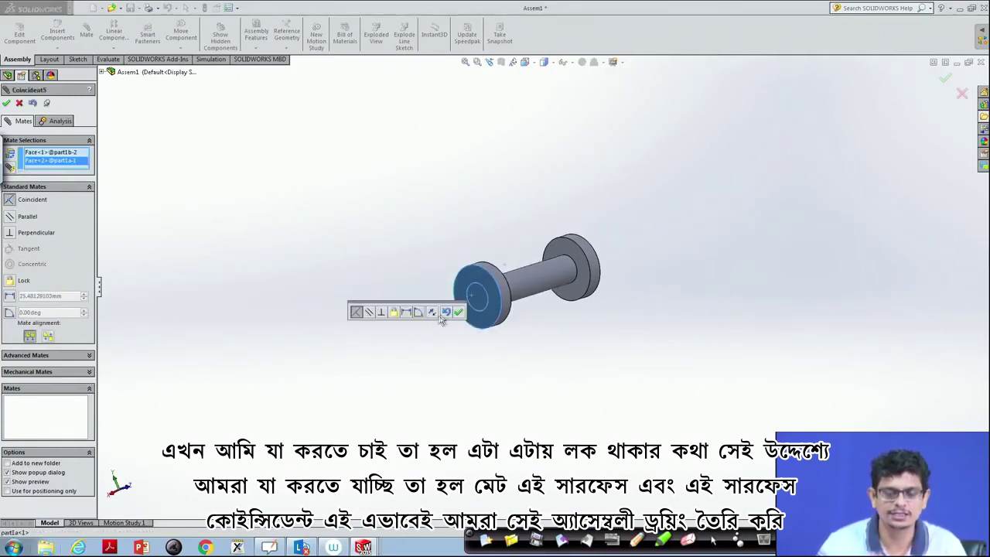
{"action": "left_click", "coordinate": [458, 312]}
Step: Close the Mate PropertyManager and begin inserting another part1b copy
{"action": "middle_click_drag", "start_coordinate": [565, 365], "coordinate": [518, 378]}
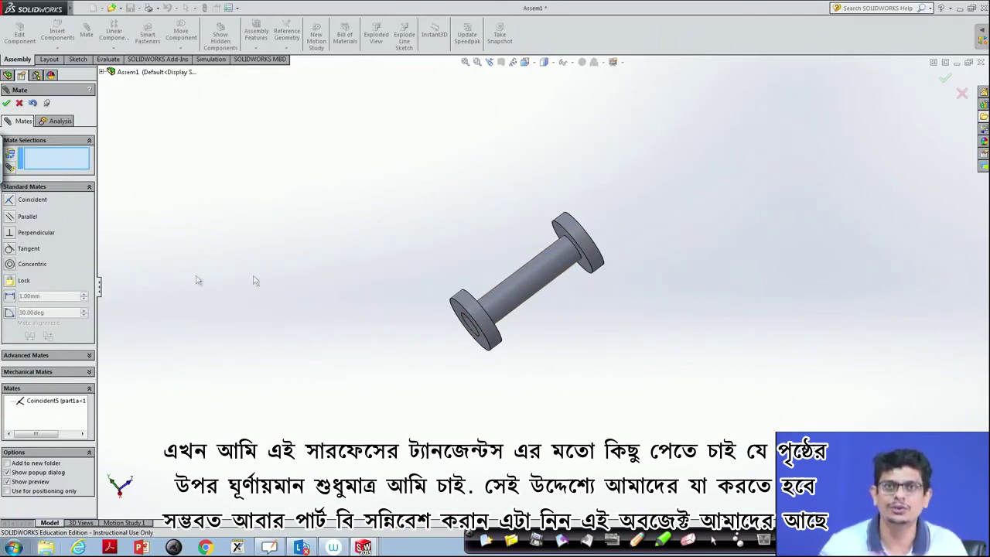
{"action": "left_click", "coordinate": [6, 104]}
{"action": "left_click", "coordinate": [69, 39]}
Step: Insert a third part1b disk and place it beside the shaft
{"action": "left_click", "coordinate": [25, 231]}
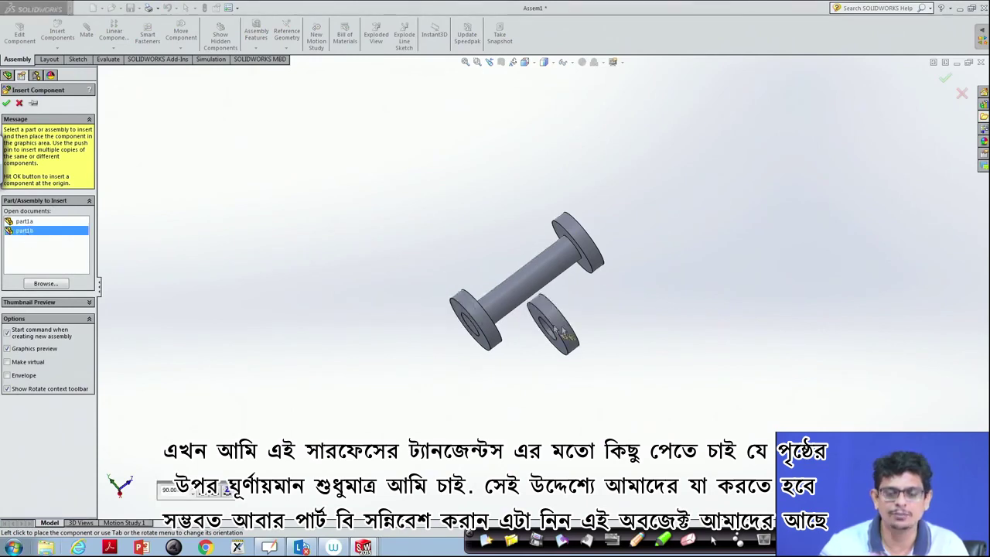
{"action": "left_click", "coordinate": [576, 335]}
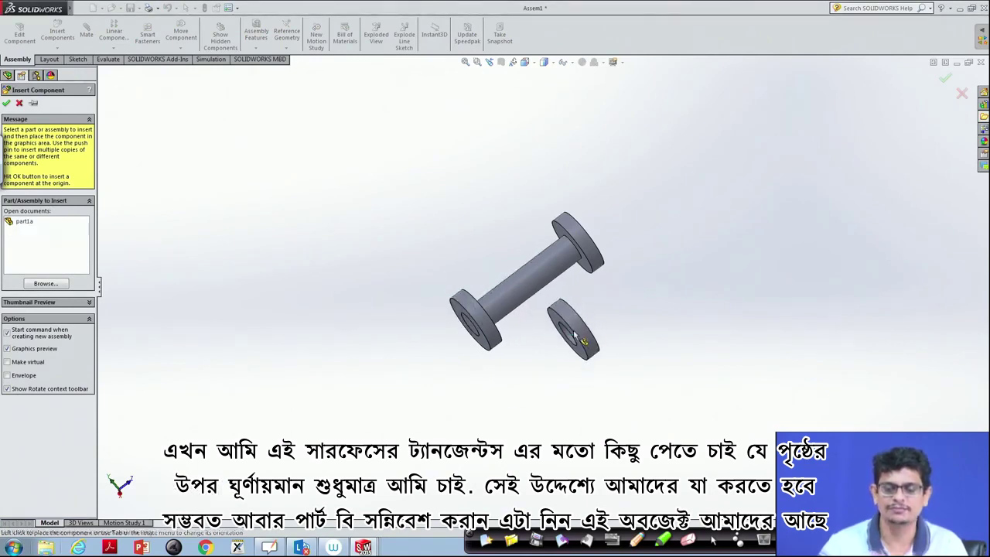
{"action": "middle_click_drag", "start_coordinate": [648, 368], "coordinate": [654, 348]}
Step: Mate the third disk's outer rim tangent to the shaft's cylindrical surface
{"action": "left_click", "coordinate": [86, 36]}
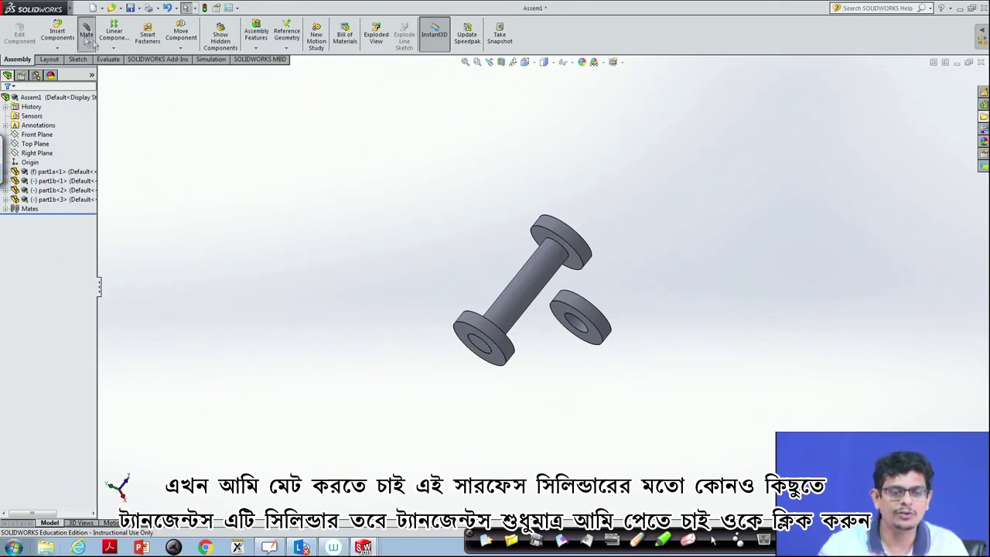
{"action": "left_click", "coordinate": [578, 305]}
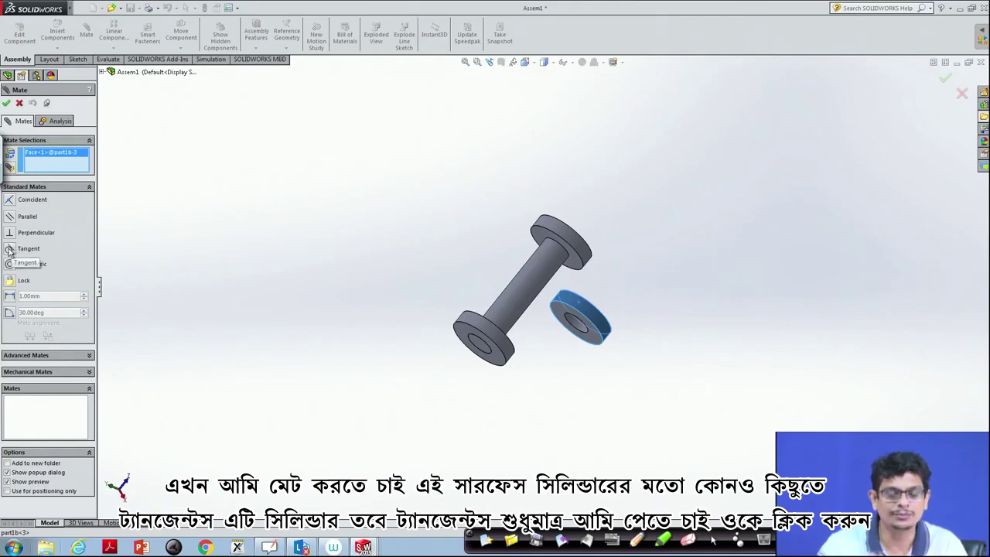
{"action": "left_click", "coordinate": [529, 298]}
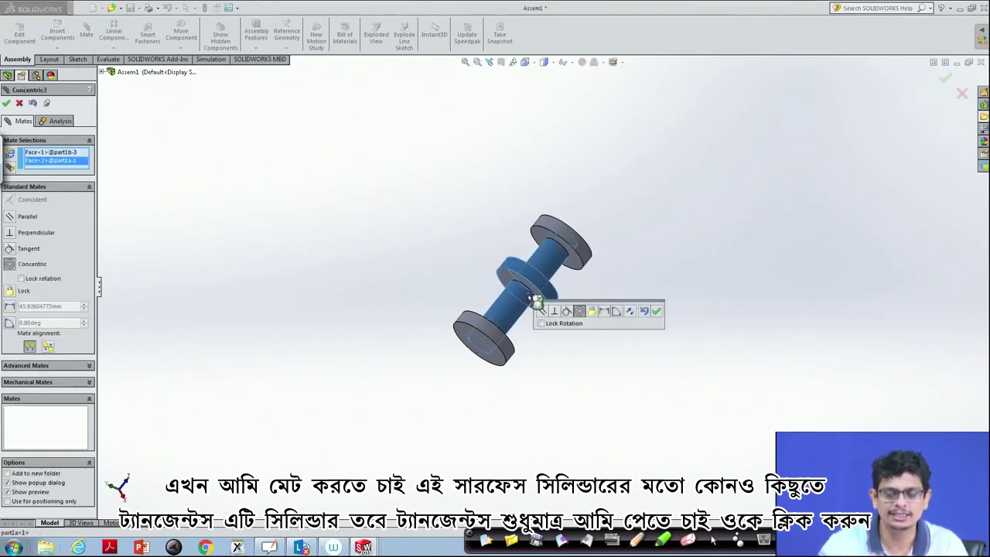
{"action": "left_click", "coordinate": [10, 252]}
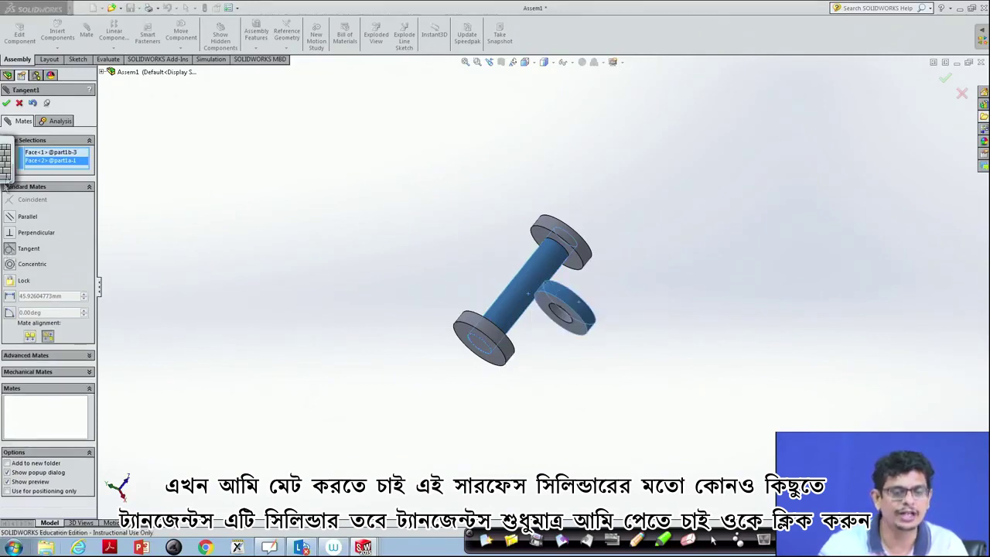
{"action": "left_click", "coordinate": [7, 103]}
{"action": "middle_click_drag", "start_coordinate": [660, 354], "coordinate": [658, 223]}
{"action": "mouse_move", "coordinate": [589, 315]}
{"action": "left_mouse_down"}
{"action": "mouse_move", "coordinate": [527, 349]}
{"action": "mouse_move", "coordinate": [586, 318]}
{"action": "mouse_move", "coordinate": [558, 321]}
{"action": "mouse_move", "coordinate": [568, 333]}
{"action": "mouse_move", "coordinate": [526, 265]}
{"action": "mouse_move", "coordinate": [532, 279]}
{"action": "mouse_move", "coordinate": [458, 308]}
{"action": "mouse_move", "coordinate": [507, 359]}
{"action": "mouse_move", "coordinate": [541, 302]}
{"action": "mouse_move", "coordinate": [464, 288]}
{"action": "mouse_move", "coordinate": [574, 312]}
{"action": "left_mouse_up"}
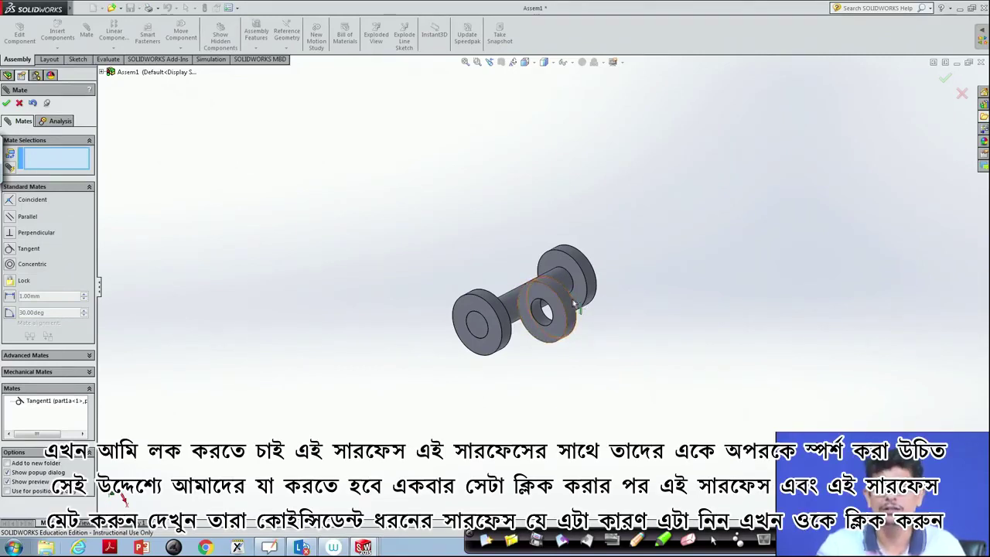
Step: Close the open mate session with both end disks in view
{"action": "middle_click_drag", "start_coordinate": [629, 315], "coordinate": [595, 290]}
{"action": "middle_click_drag", "start_coordinate": [602, 330], "coordinate": [590, 308]}
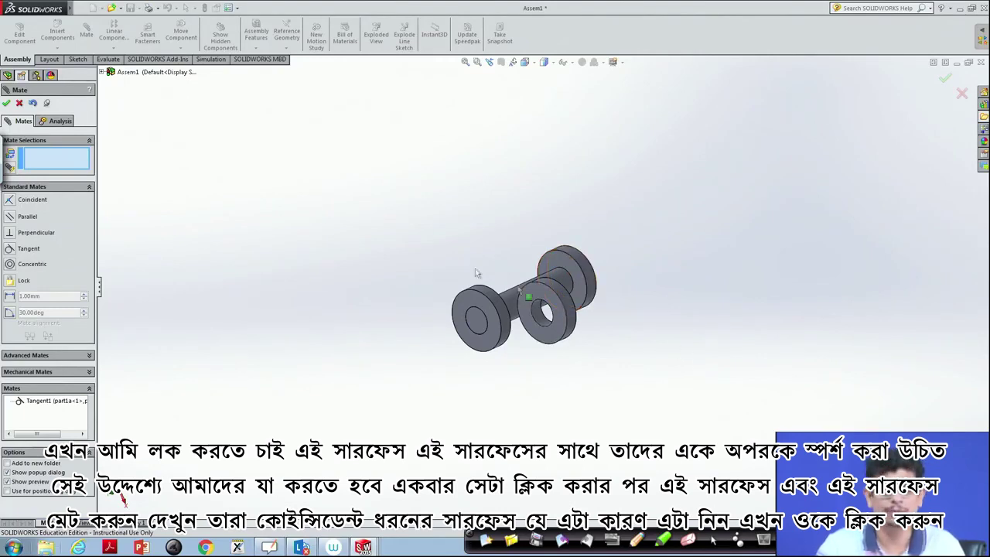
{"action": "left_click", "coordinate": [7, 103]}
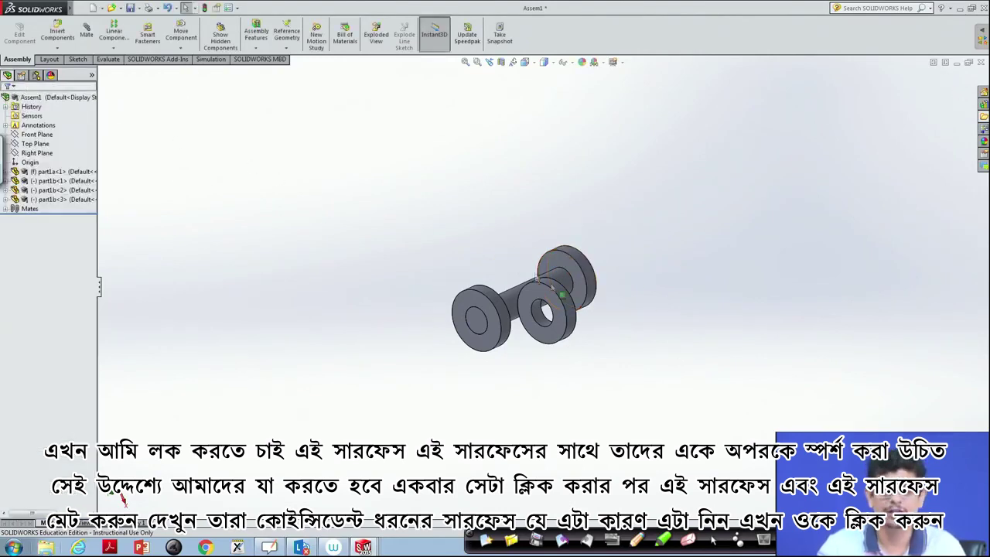
Step: Mate the third disk's face coincident with the end disk's inner face, then swing it around the shaft
{"action": "left_click", "coordinate": [87, 31]}
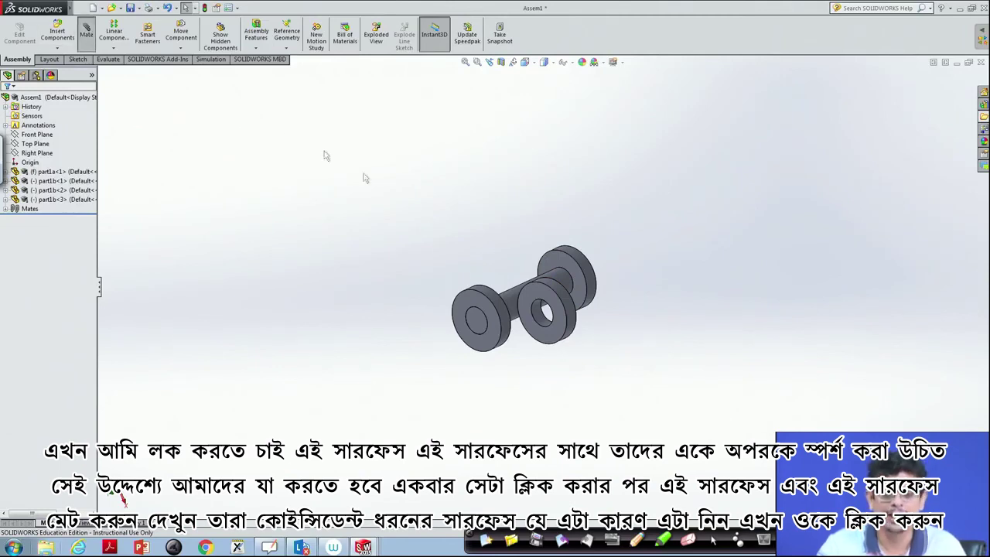
{"action": "left_click", "coordinate": [578, 282]}
{"action": "scroll", "coordinate": [649, 335], "scroll_direction": "down", "scroll_amount": 2}
{"action": "middle_click_drag", "start_coordinate": [649, 334], "coordinate": [503, 346]}
{"action": "left_click", "coordinate": [487, 339]}
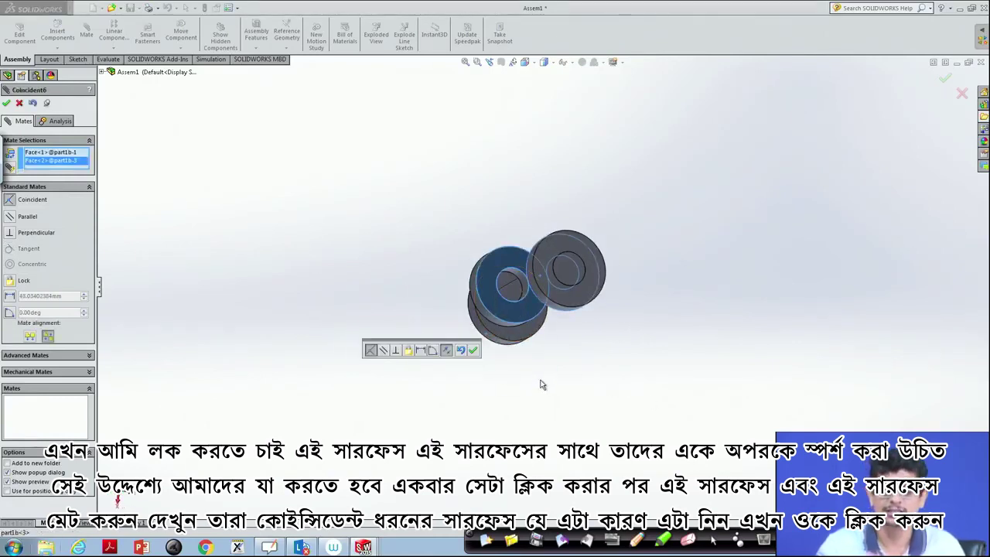
{"action": "middle_click_drag", "start_coordinate": [546, 376], "coordinate": [630, 400]}
{"action": "middle_click_drag", "start_coordinate": [612, 401], "coordinate": [670, 409]}
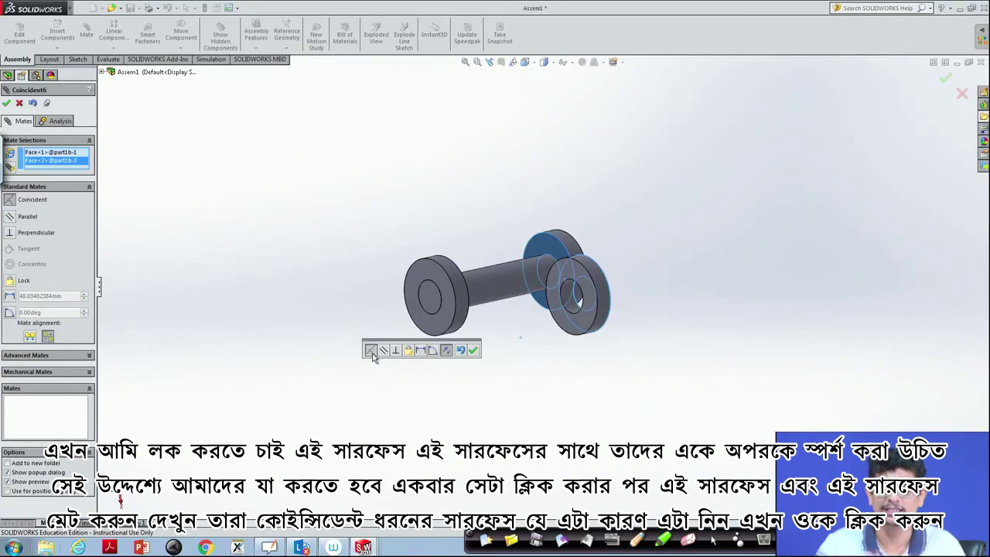
{"action": "left_click", "coordinate": [474, 351]}
{"action": "middle_click_drag", "start_coordinate": [626, 347], "coordinate": [622, 367]}
{"action": "left_click_drag", "start_coordinate": [587, 293], "coordinate": [491, 312]}
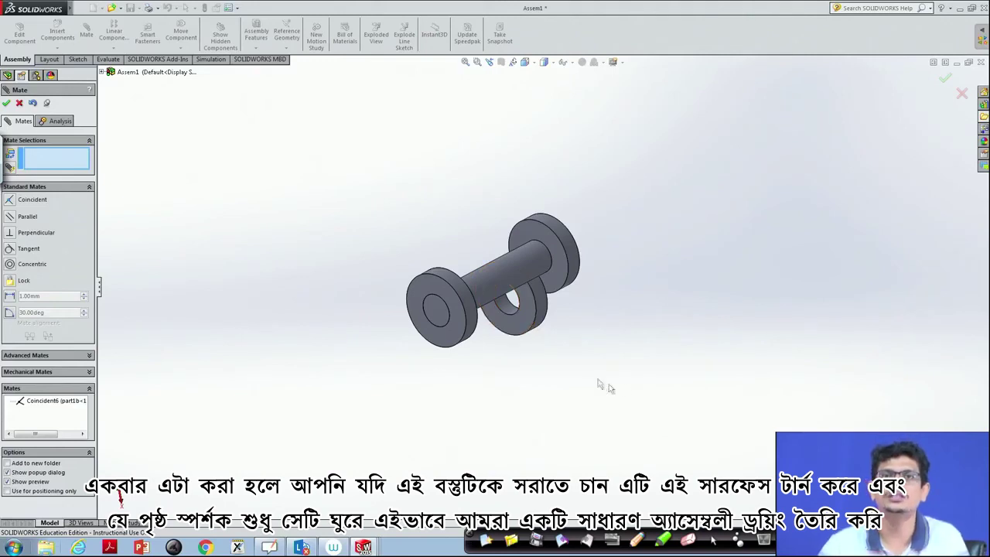